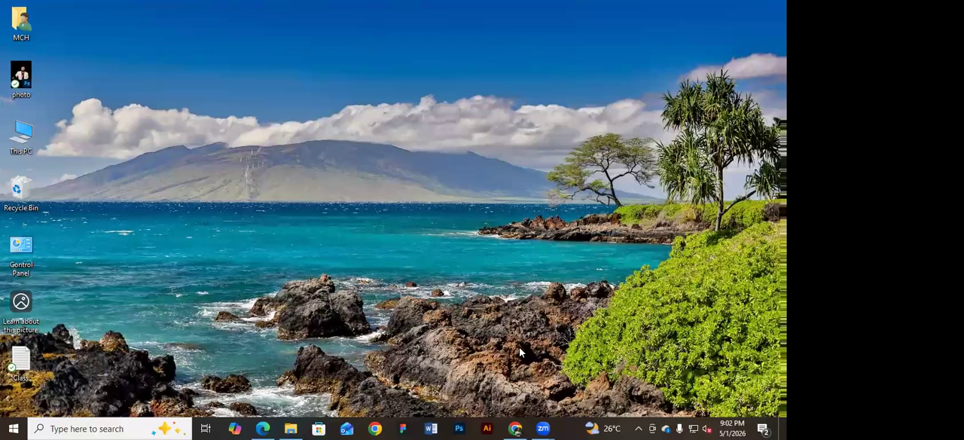
Launch Photoshop and review the Class 11 topics in the Graphic-Design-Class-Module PDF while it loads.
click(459, 428)
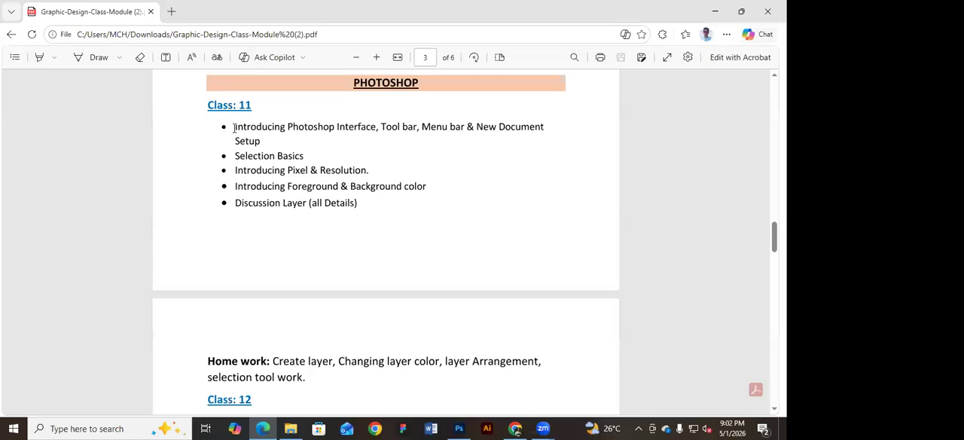
drag(234, 127, 437, 132)
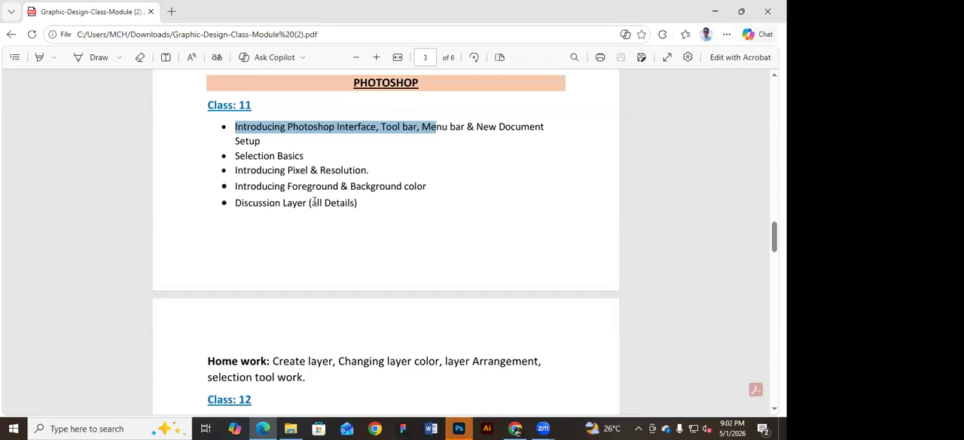
scroll(309, 199, up, 1)
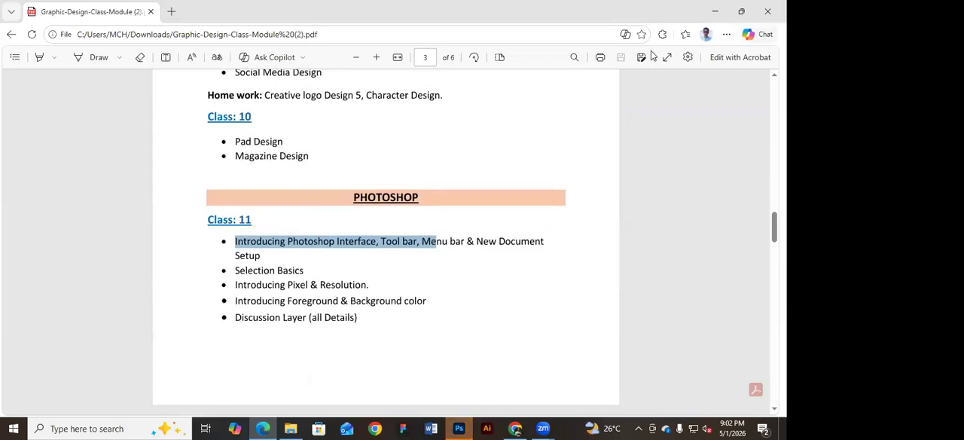
click(315, 317)
drag(281, 318, 308, 317)
click(283, 317)
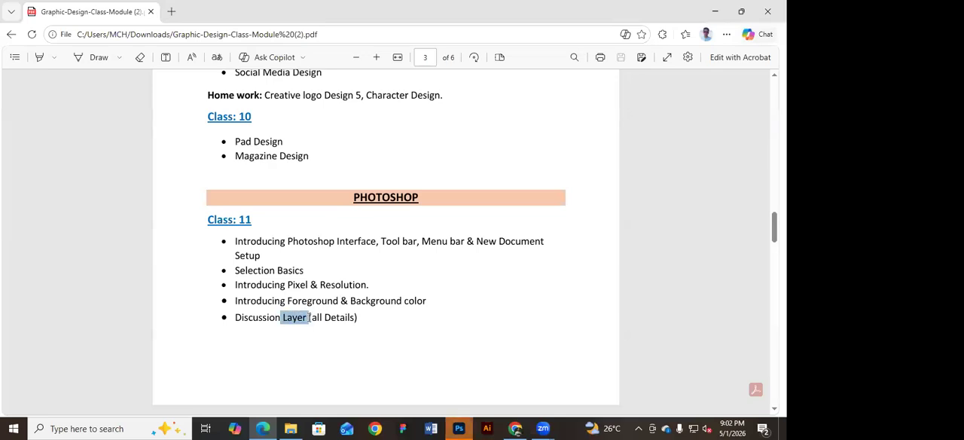
click(713, 11)
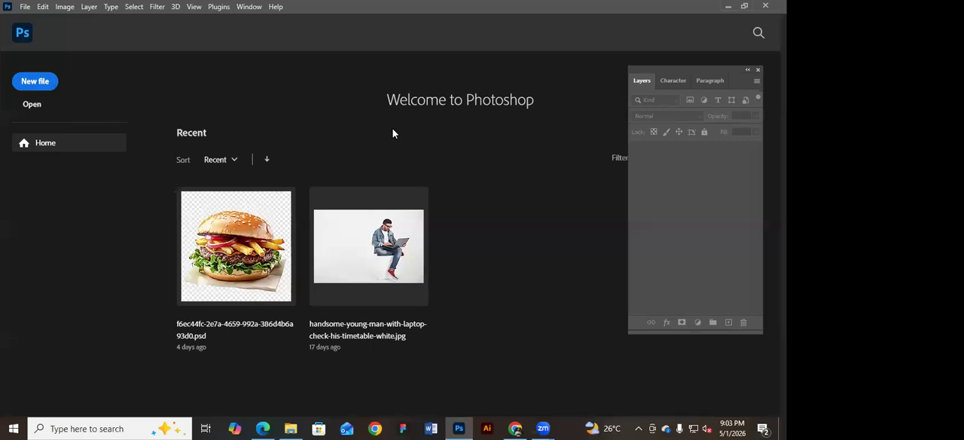
Move the floating Layers panel slightly aside and start a new file, repositioning its setup dialog.
drag(701, 68, 710, 57)
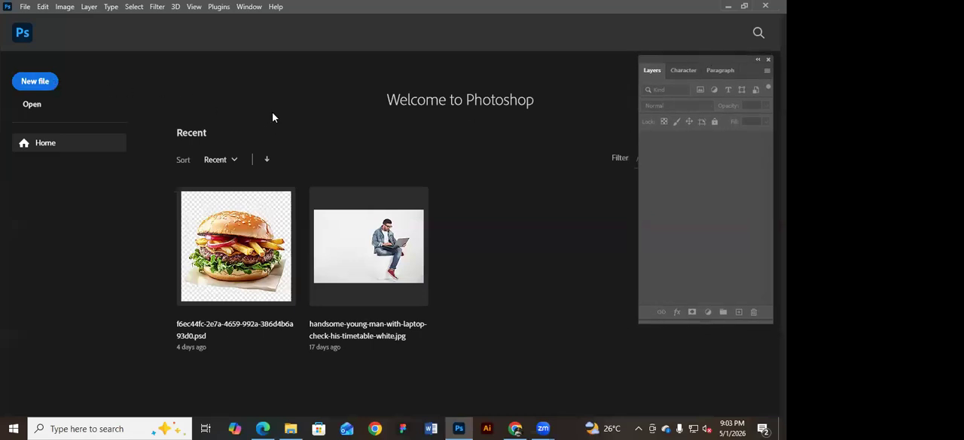
click(26, 7)
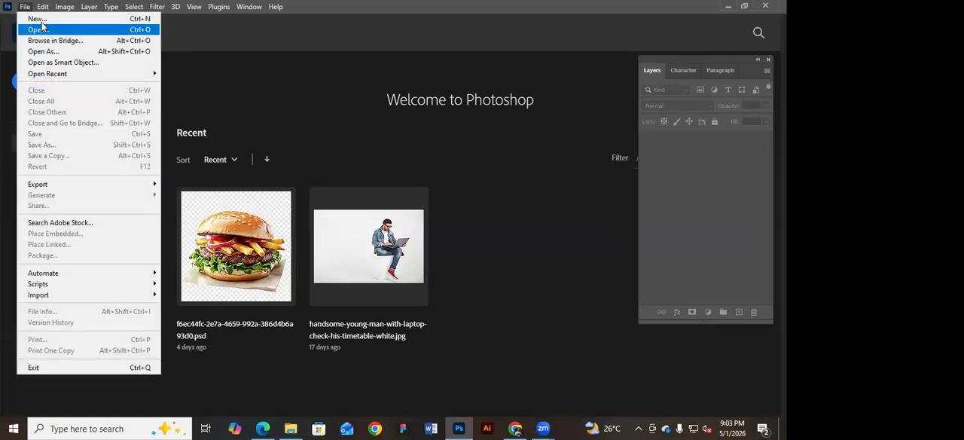
click(25, 7)
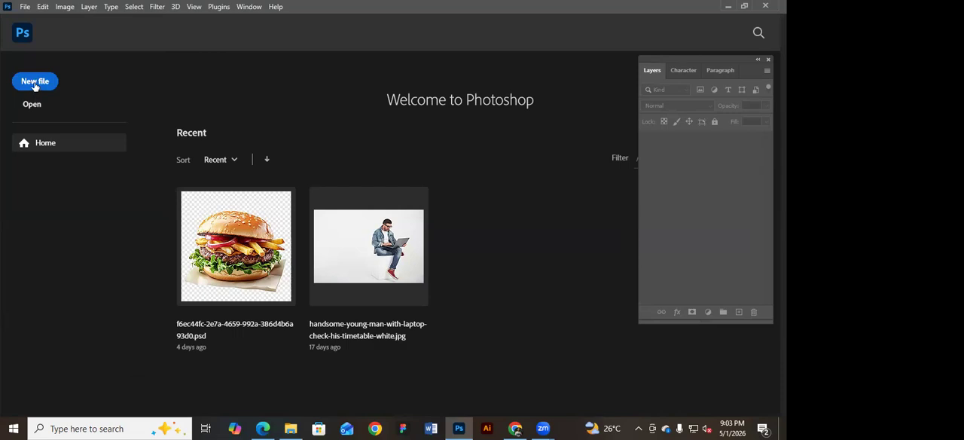
click(34, 83)
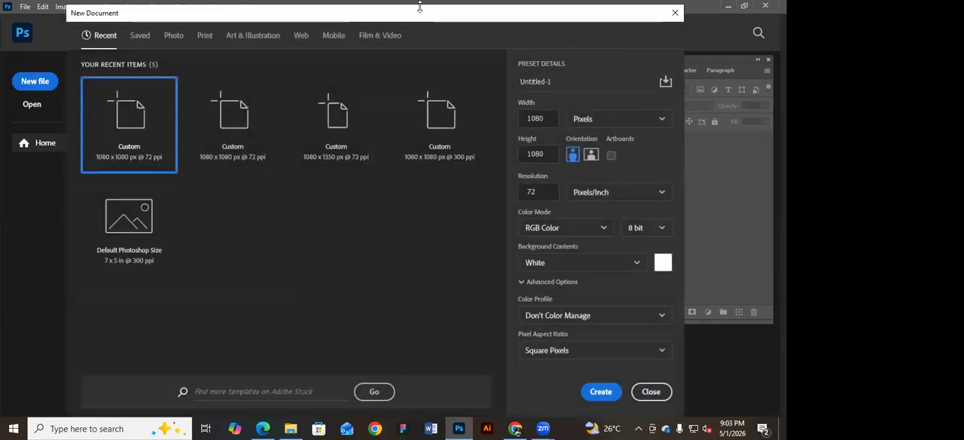
drag(420, 6, 431, 51)
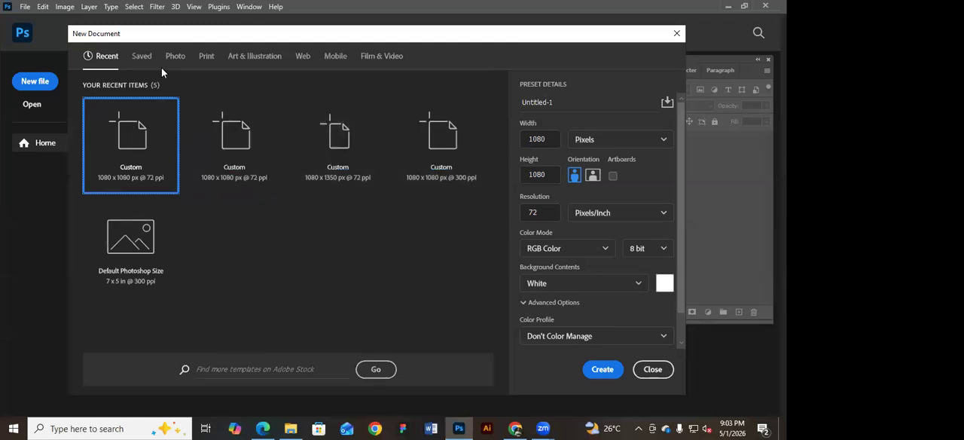
Examine the new-document presets for Saved, Photo, Print, Art & Illustration, Web, Mobile and Film & Video, ending on the recent ones.
click(142, 58)
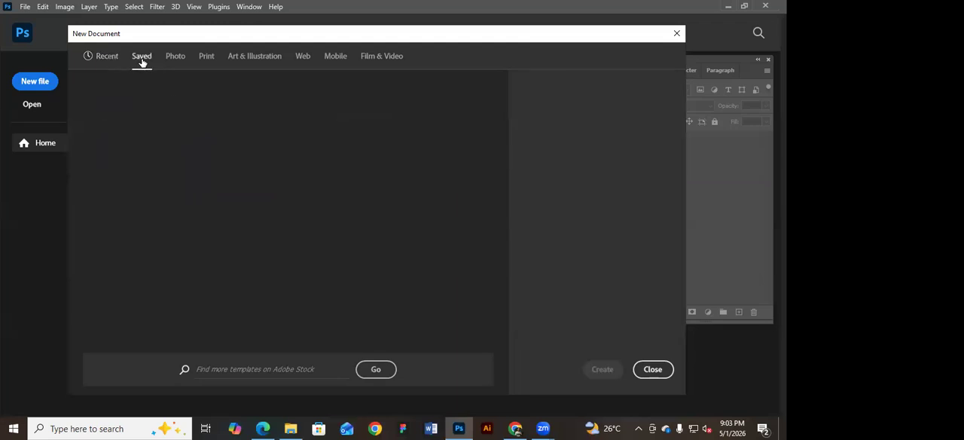
click(174, 58)
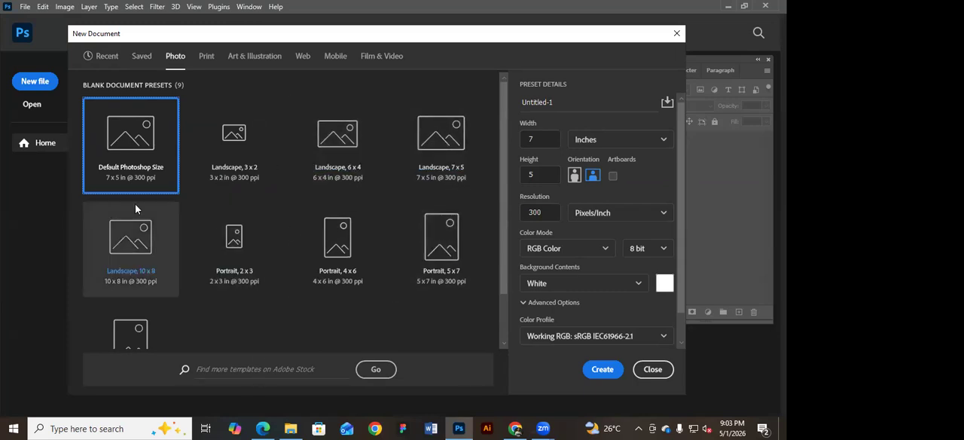
click(206, 57)
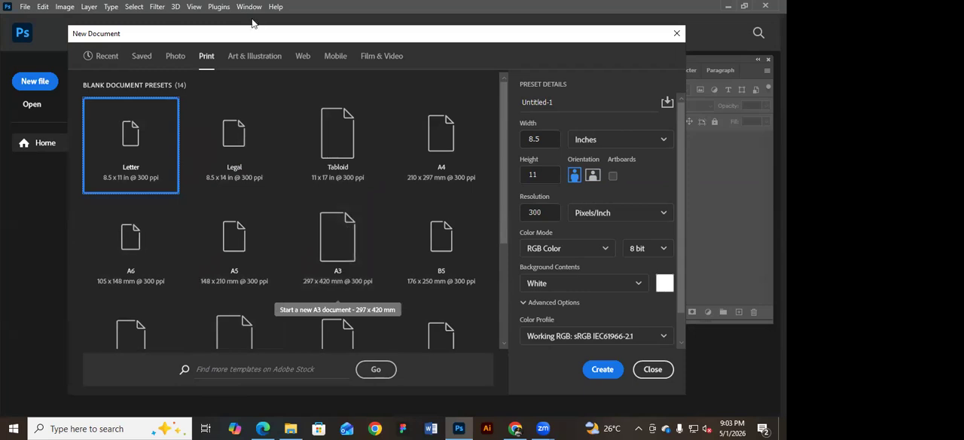
click(255, 60)
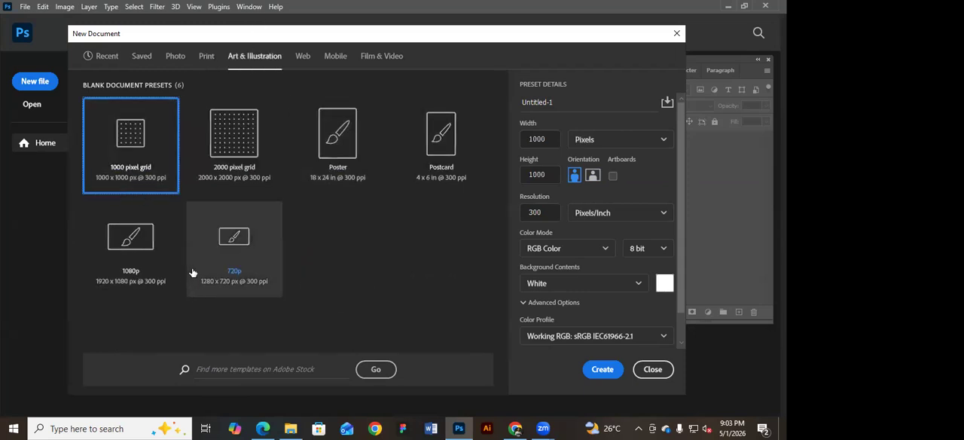
click(302, 64)
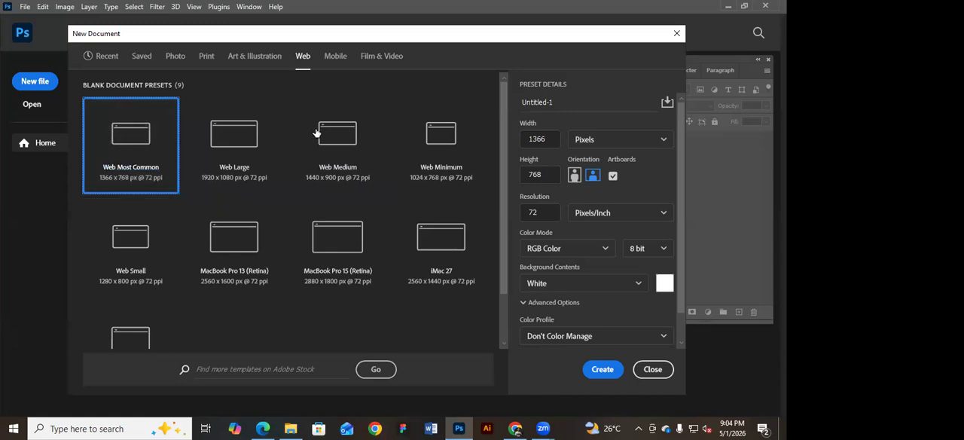
click(335, 60)
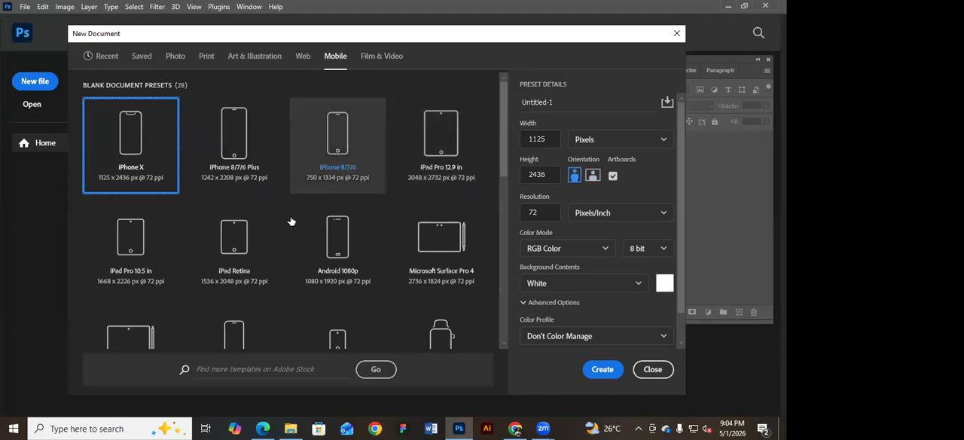
scroll(291, 220, down, 2)
scroll(332, 248, up, 2)
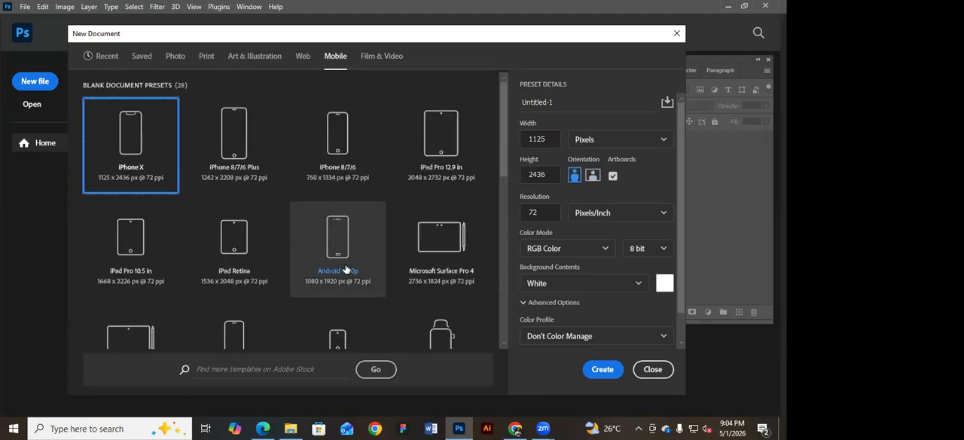
click(376, 60)
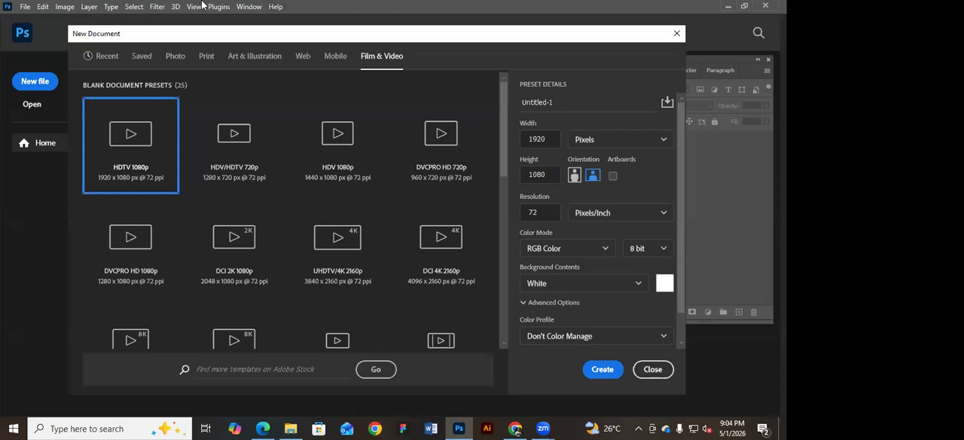
click(138, 58)
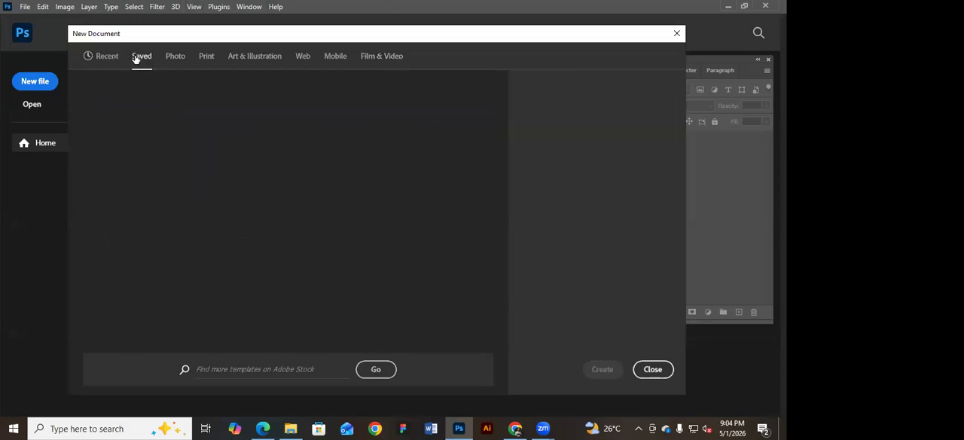
click(104, 58)
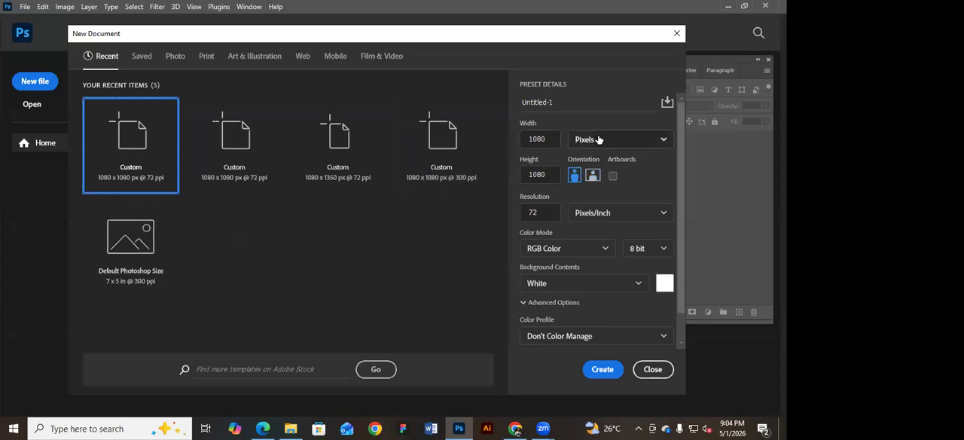
Switch the new document's width unit to inches.
click(664, 142)
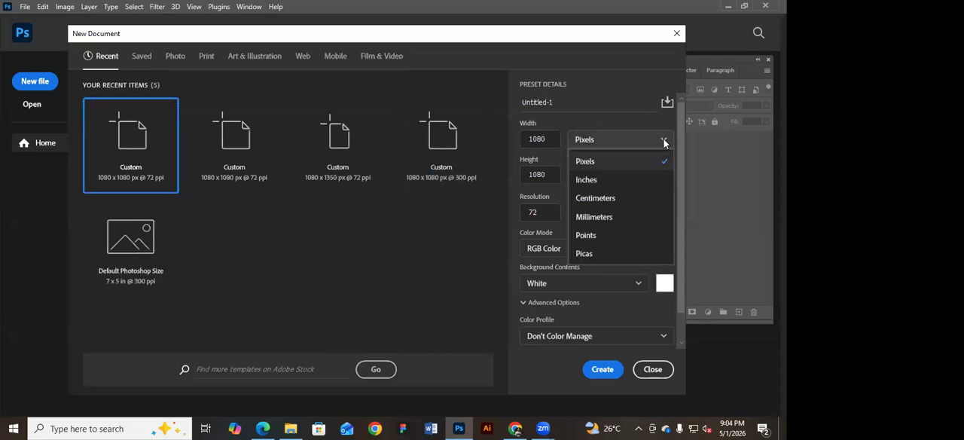
click(607, 181)
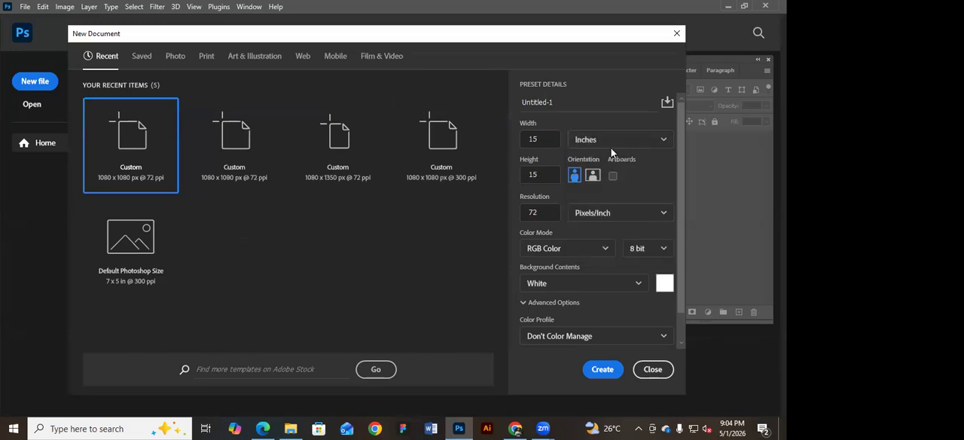
click(609, 147)
click(605, 179)
Set the width unit to pixels and create the 1080 x 1080 px document at 72 ppi.
click(602, 143)
click(602, 162)
click(605, 369)
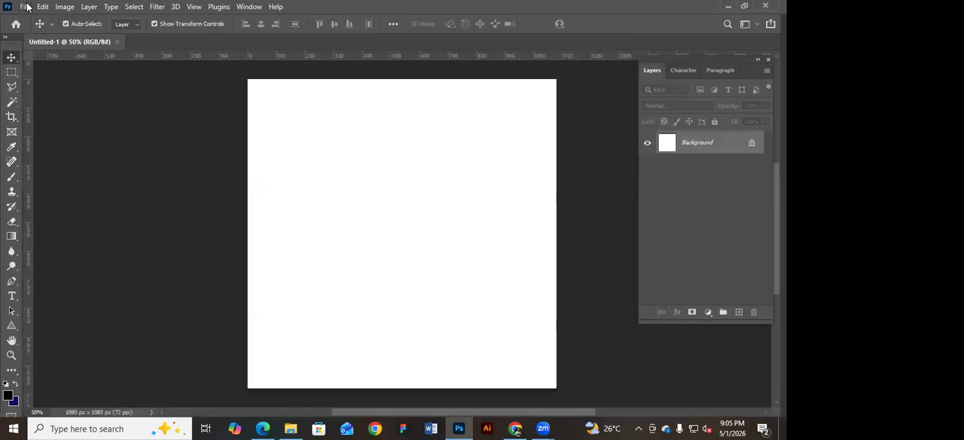
Start another new document, set its height to 1350 pixels and check the available measurement units.
key(ctrl+n)
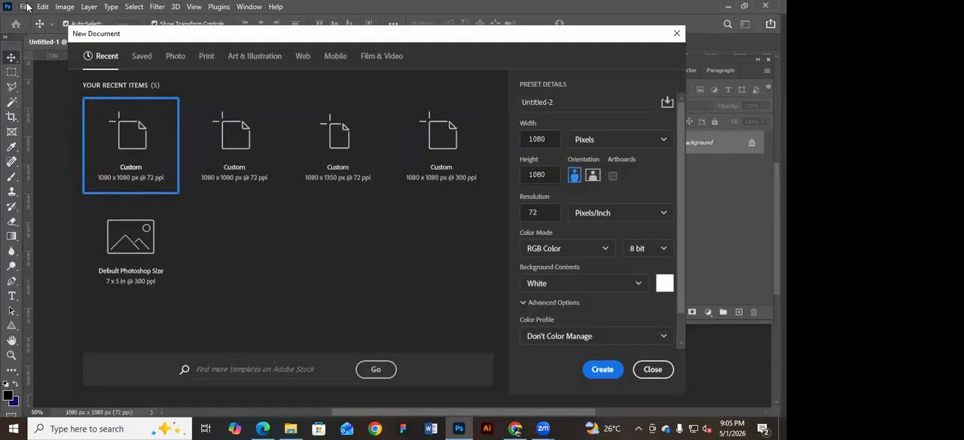
drag(563, 43, 540, 36)
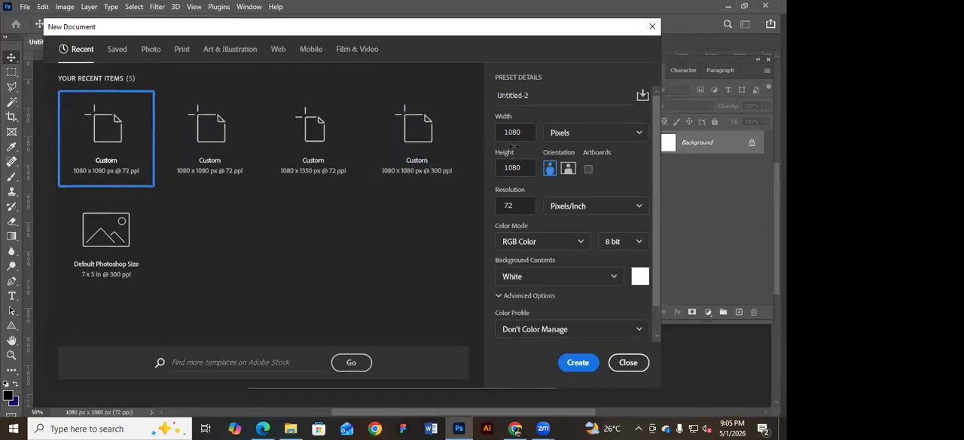
click(525, 167)
text(1)
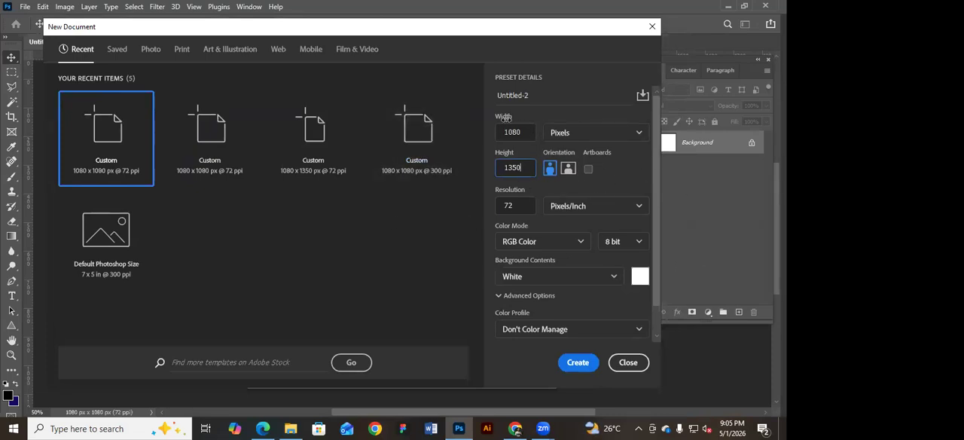
click(630, 136)
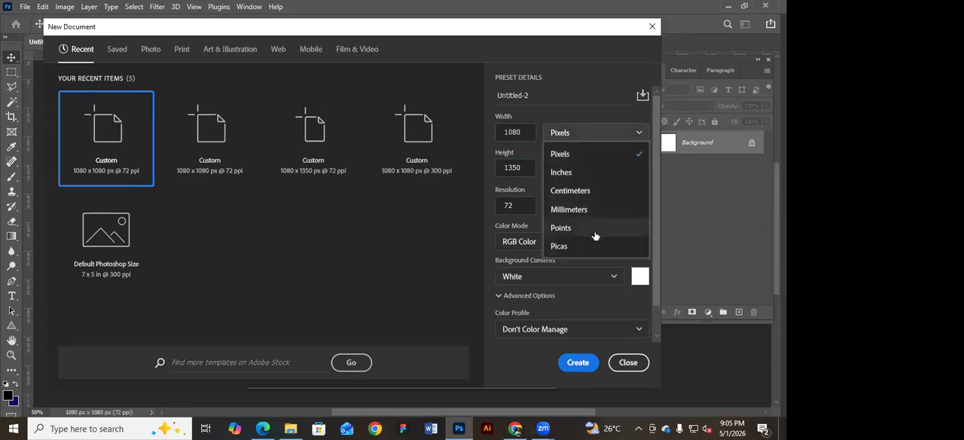
click(641, 134)
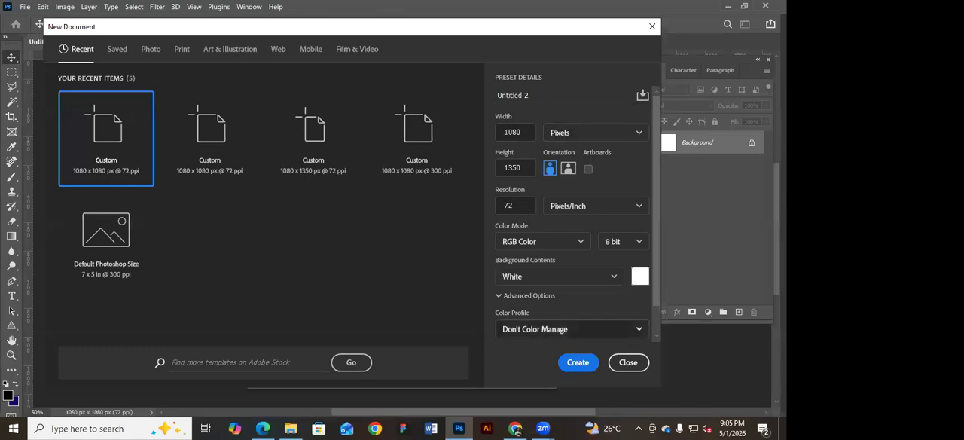
Review the resolution and color mode options of the new document, choosing RGB Color.
click(517, 203)
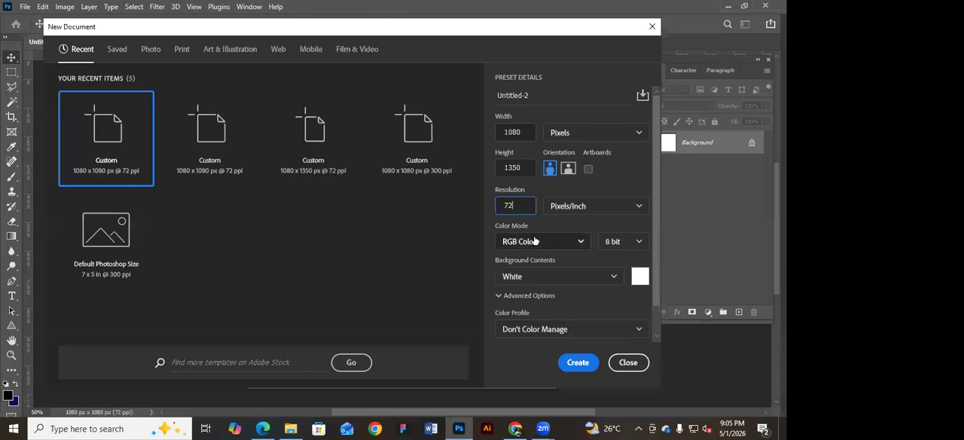
click(582, 243)
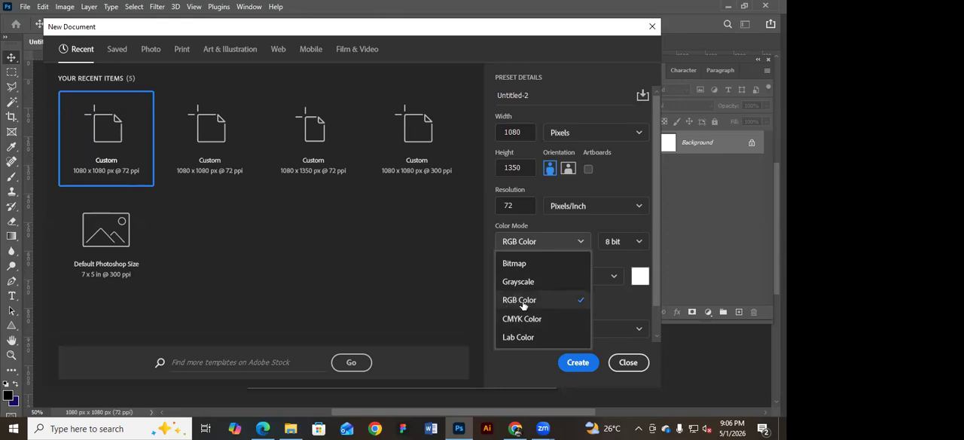
click(582, 241)
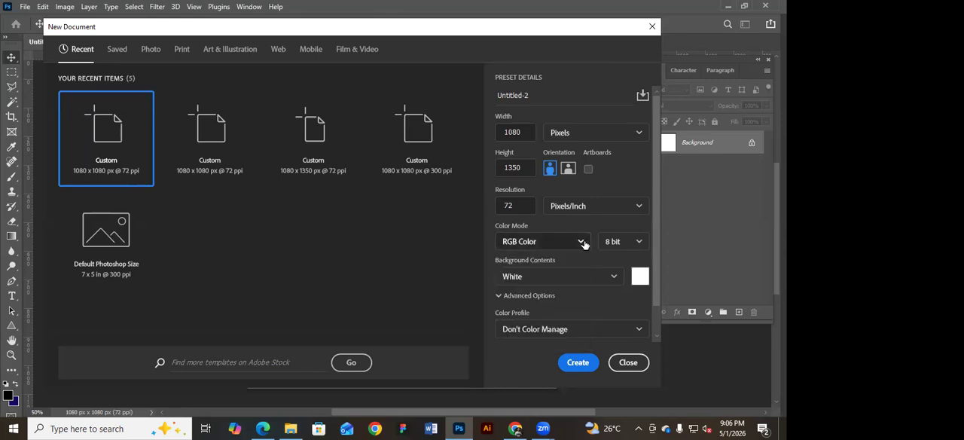
click(580, 242)
click(542, 300)
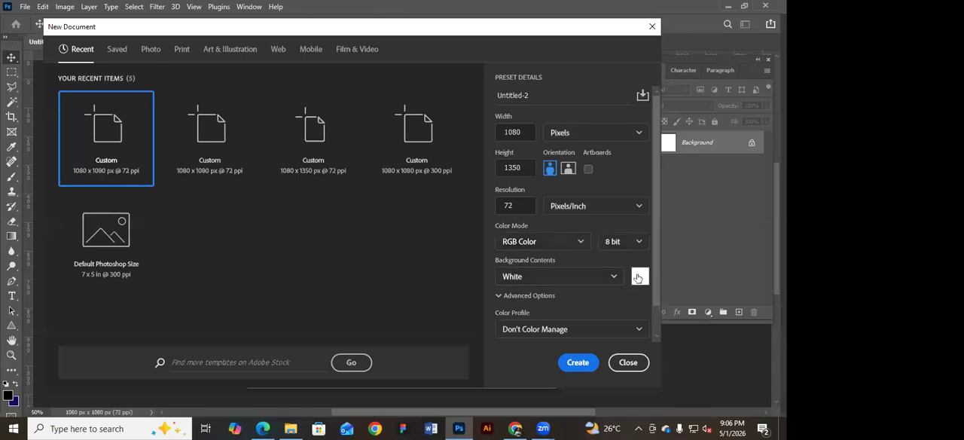
Collapse and expand the advanced options of the new document and examine the Artboards setting.
click(505, 298)
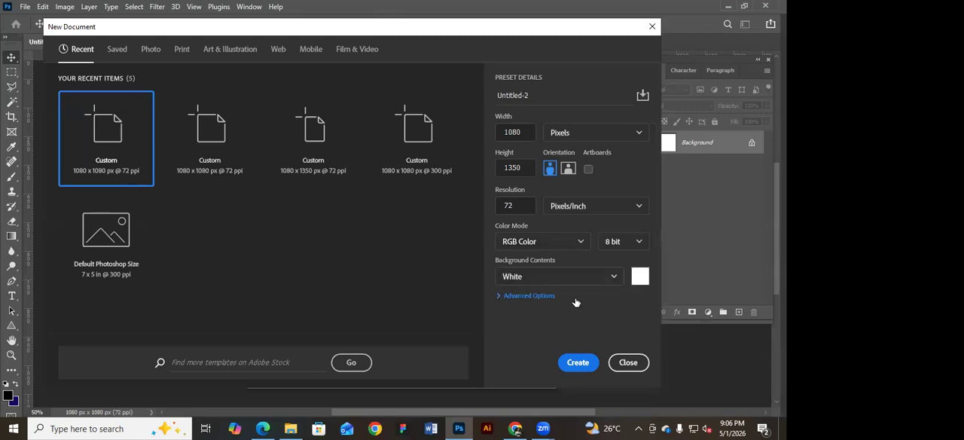
click(497, 297)
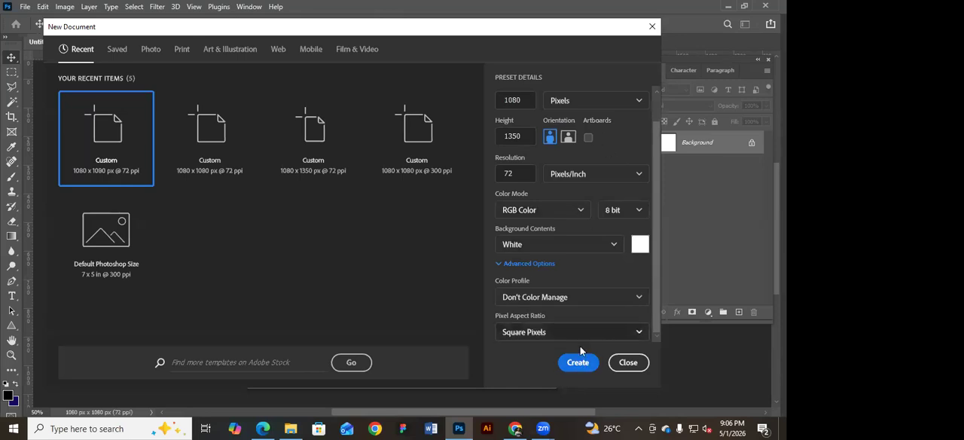
click(588, 139)
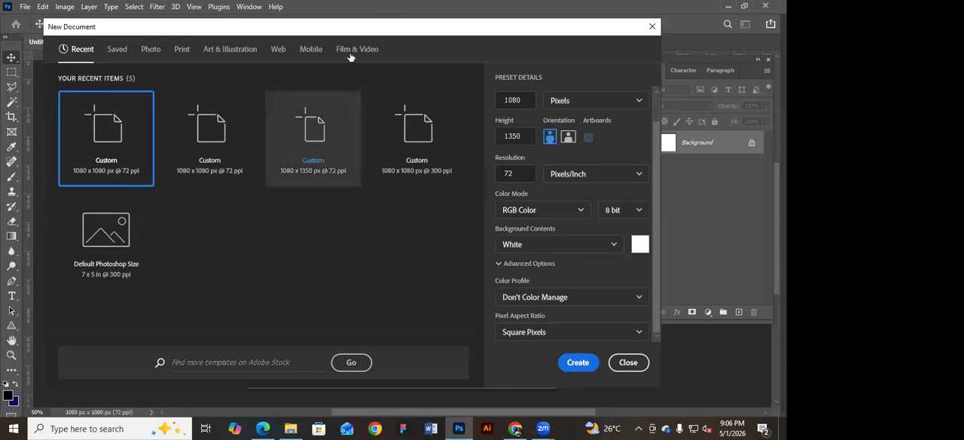
Create the new 1080 x 1350 px document at 72 ppi.
drag(351, 30, 355, 27)
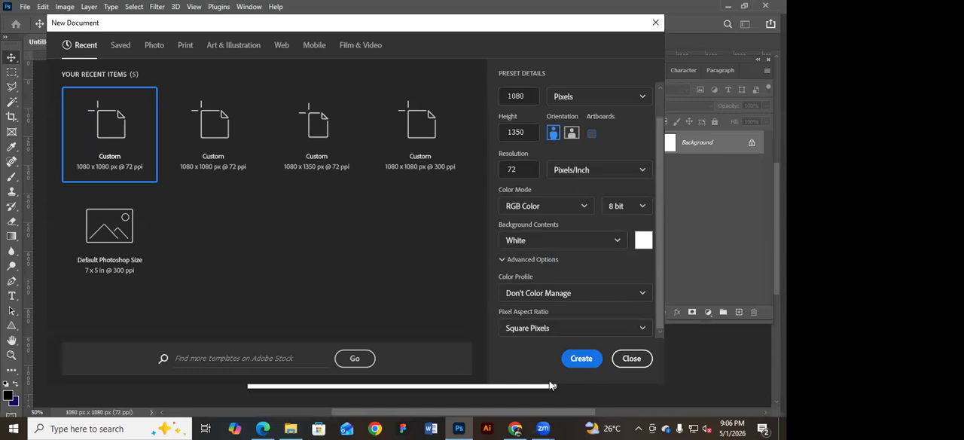
click(581, 359)
click(166, 38)
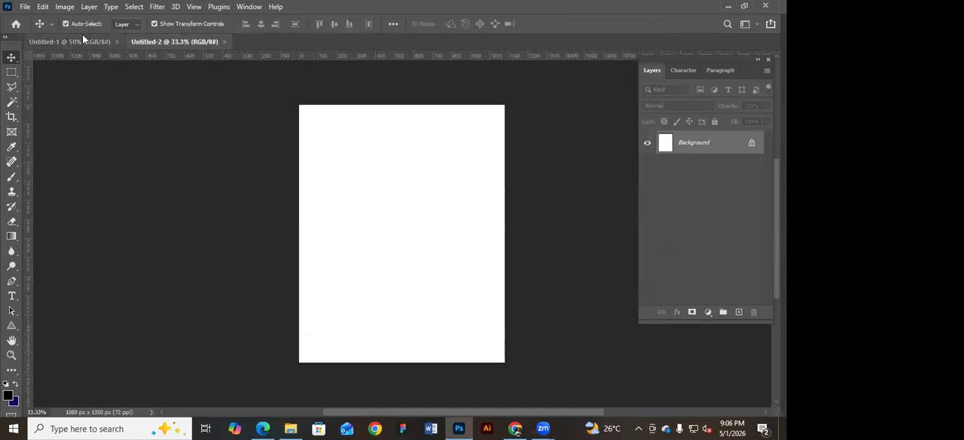
Switch between the square and portrait documents and move the floating Layers panel slightly towards the canvas.
click(79, 42)
click(160, 41)
click(73, 39)
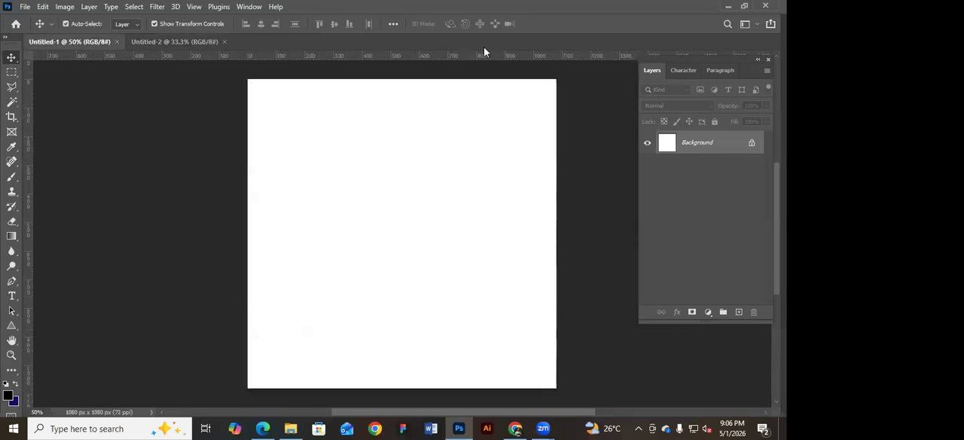
drag(719, 59, 710, 70)
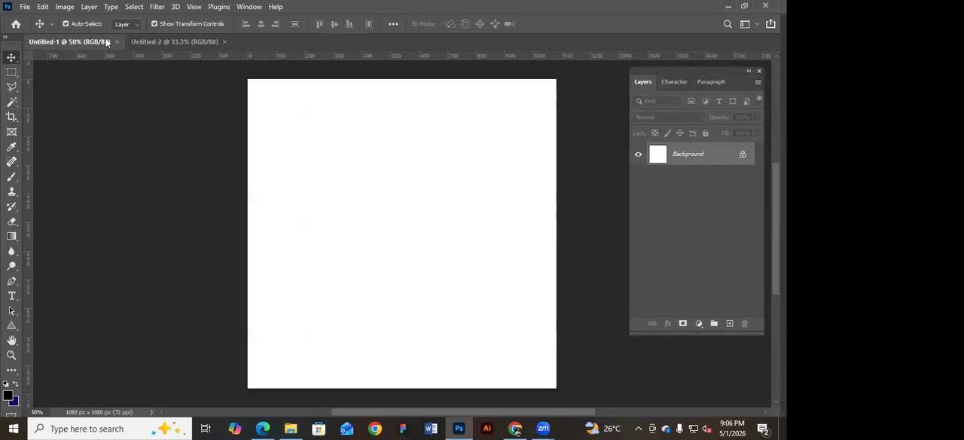
Compare the portrait and square documents, viewing the square one at 33.3% zoom.
click(143, 41)
click(86, 42)
click(174, 42)
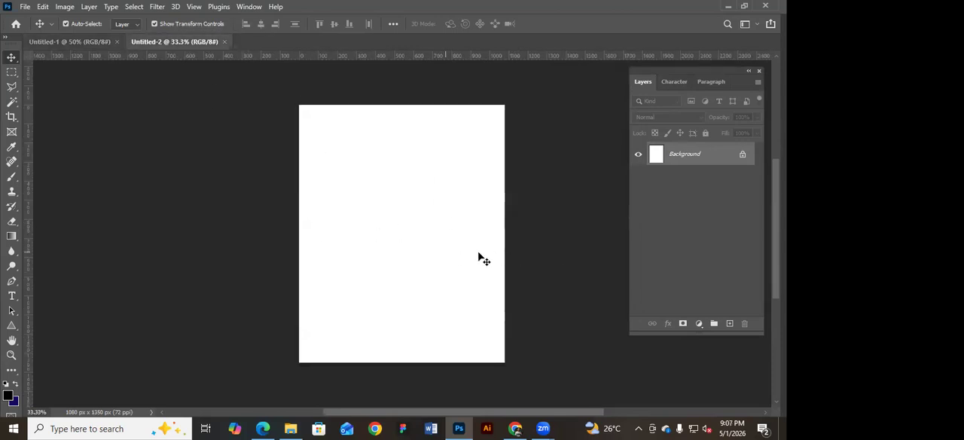
drag(467, 233, 428, 231)
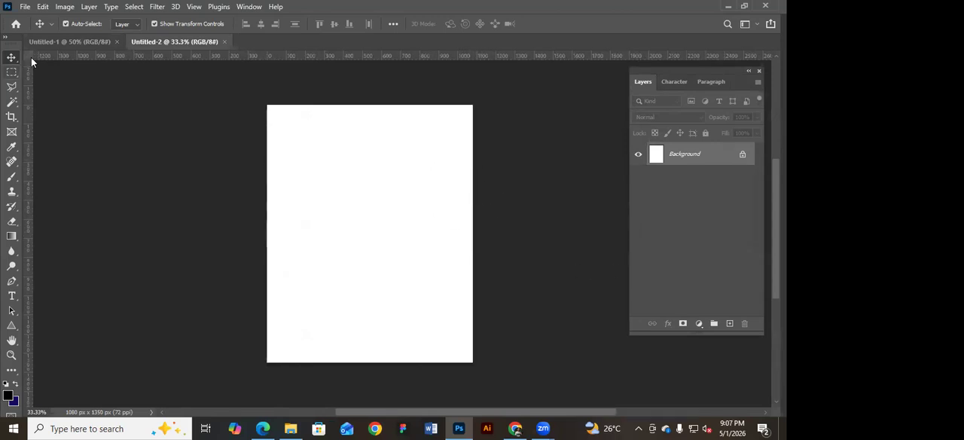
click(82, 41)
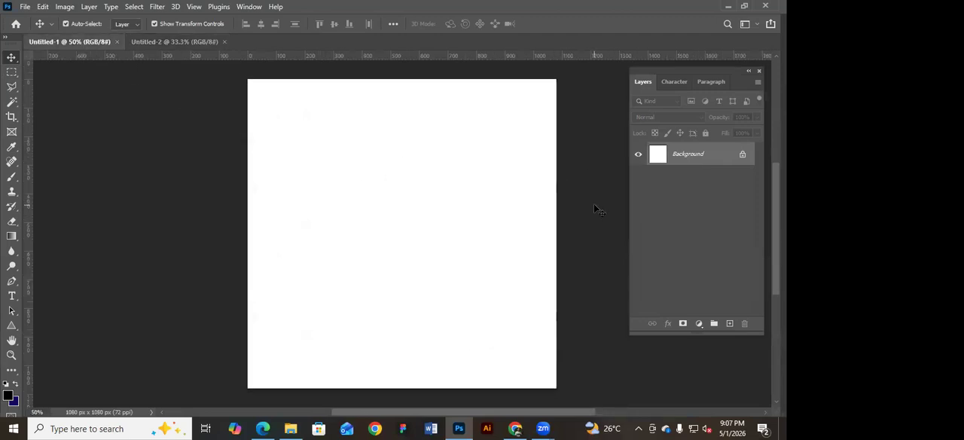
key(ctrl+minus)
drag(480, 215, 406, 205)
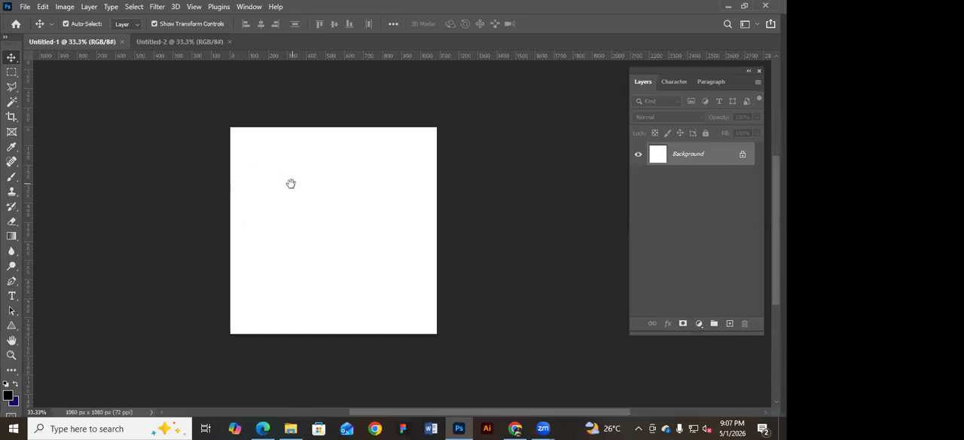
drag(279, 189, 277, 160)
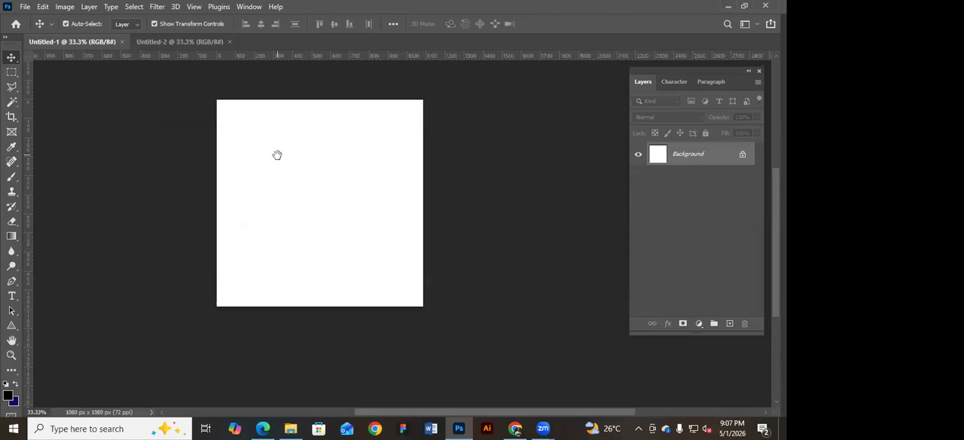
drag(278, 154, 43, 105)
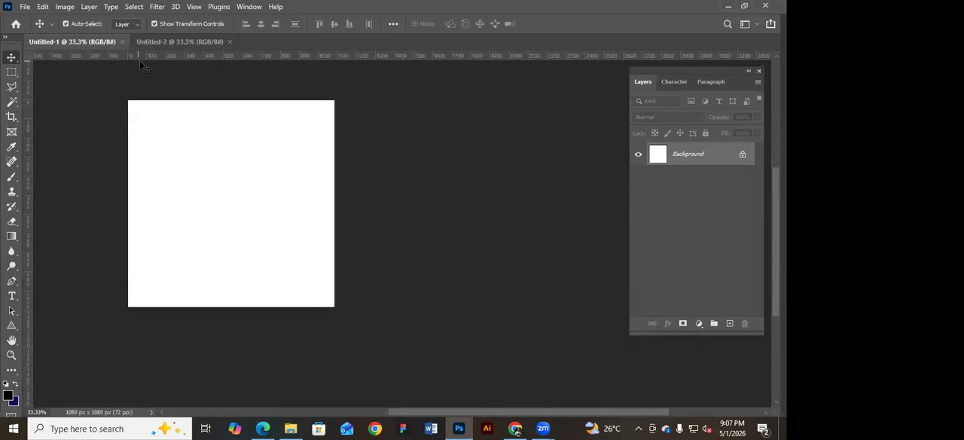
Hide and show the rulers repeatedly around the square document, leaving them displayed.
key(ctrl+r)
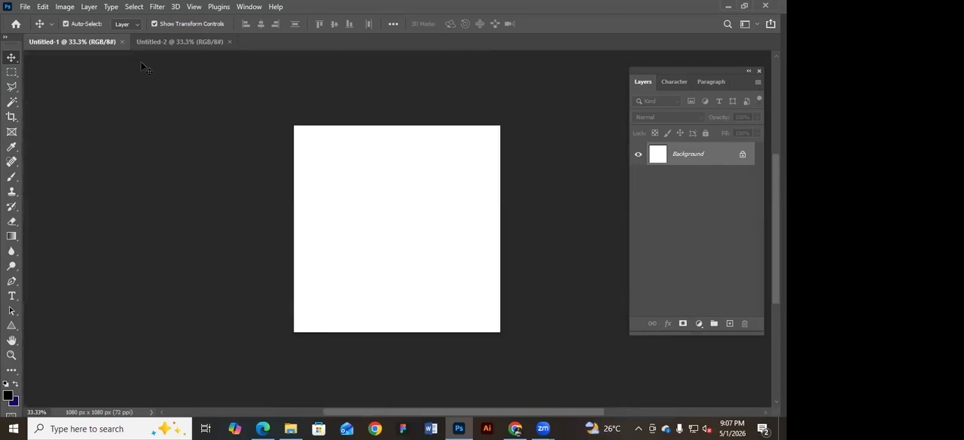
key(ctrl+r)
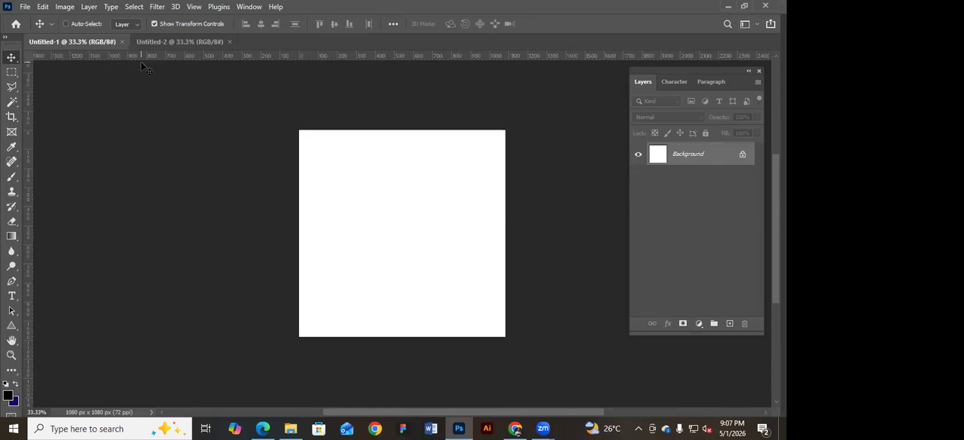
key(ctrl+r)
key(ctrl+r)
key(ctrl+r)
key(ctrl+r)
key(ctrl+r)
key(ctrl+r)
drag(376, 194, 327, 188)
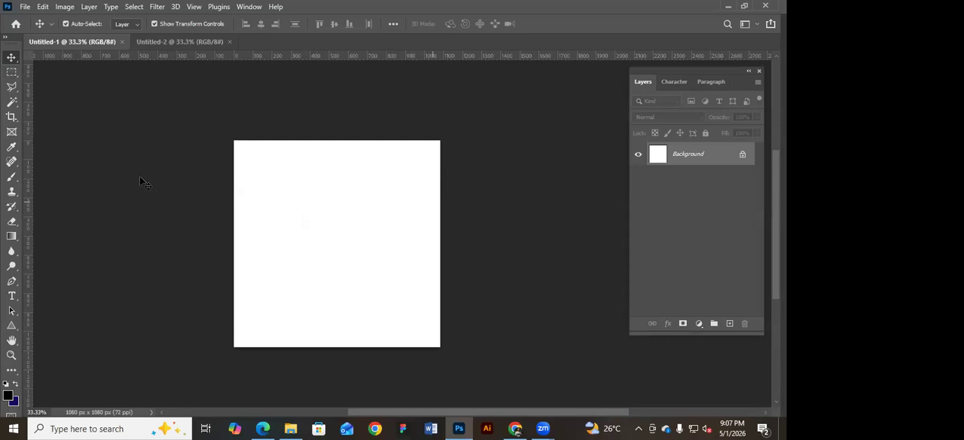
Check the Edit Toolbar option and expand the toolbar into two columns.
click(12, 369)
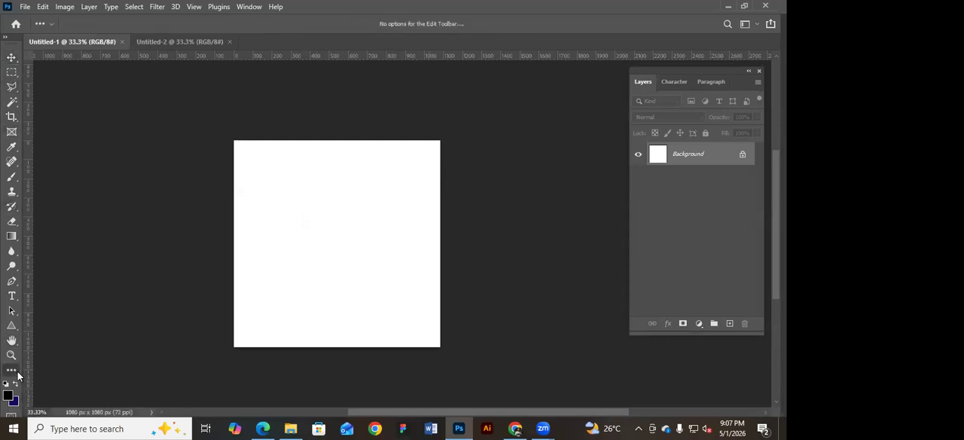
click(15, 367)
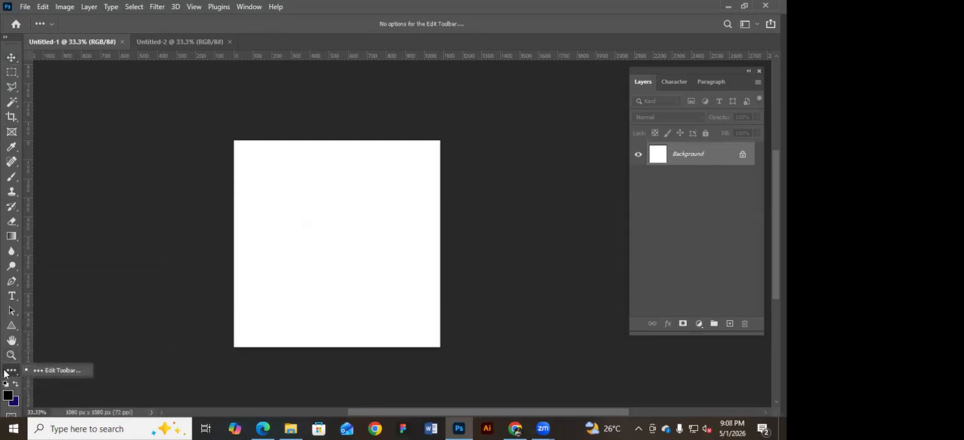
click(8, 373)
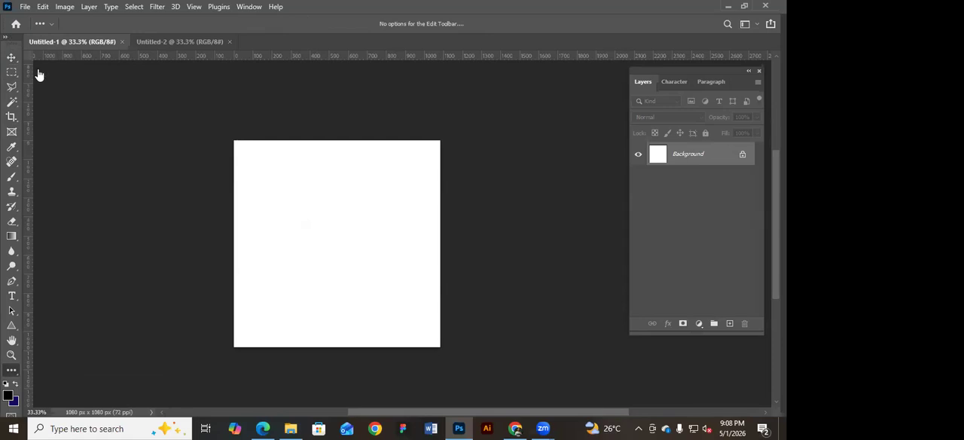
click(7, 36)
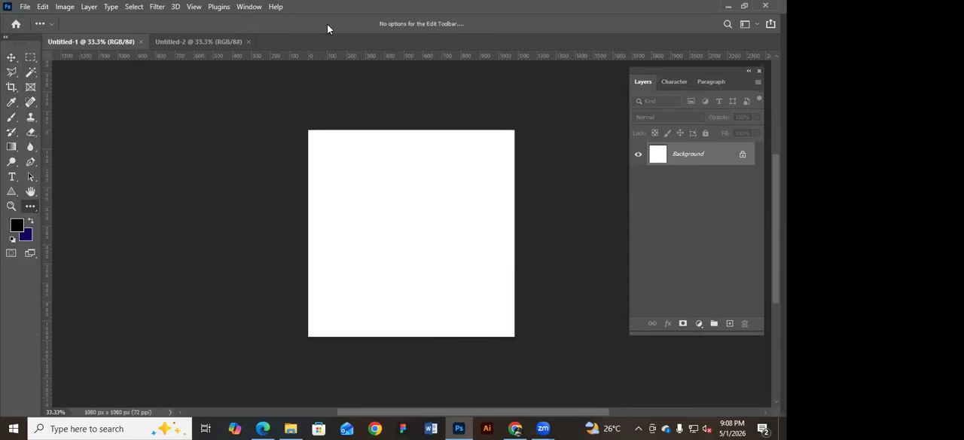
Check that Options and Tools are enabled among the displayed windows, then activate the Move tool.
click(51, 22)
click(250, 8)
click(250, 7)
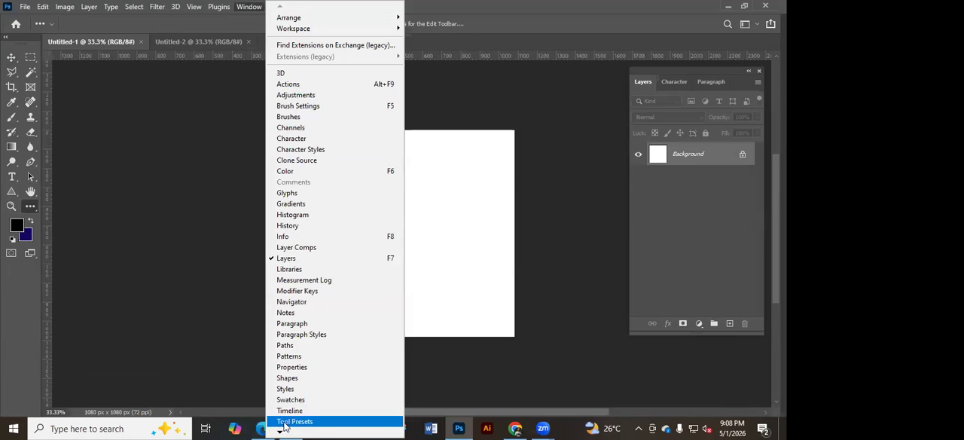
mouse_move(283, 427)
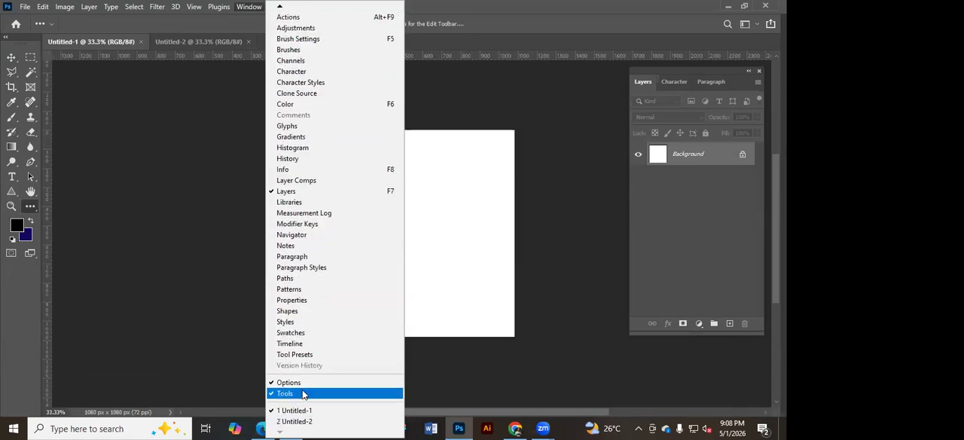
click(183, 265)
click(11, 58)
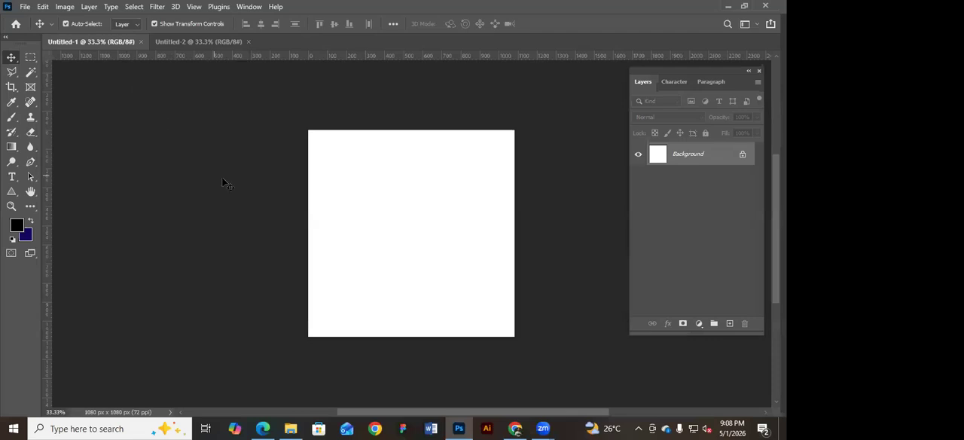
scroll(347, 163, right, 2)
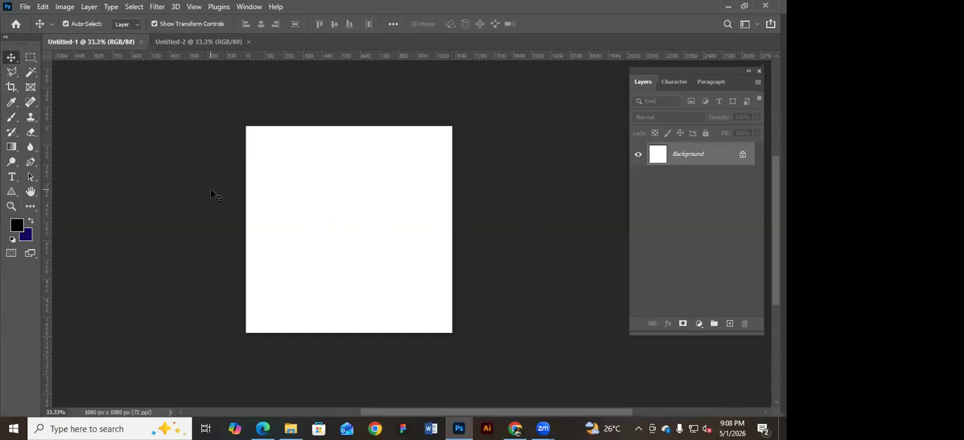
Show the group of shape tools and select the Rectangle tool.
click(12, 193)
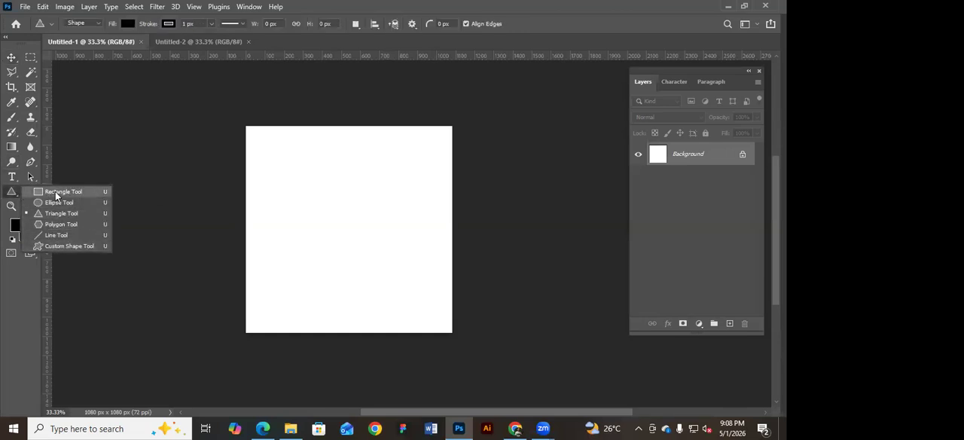
click(13, 194)
right_click(12, 194)
key(shift+u)
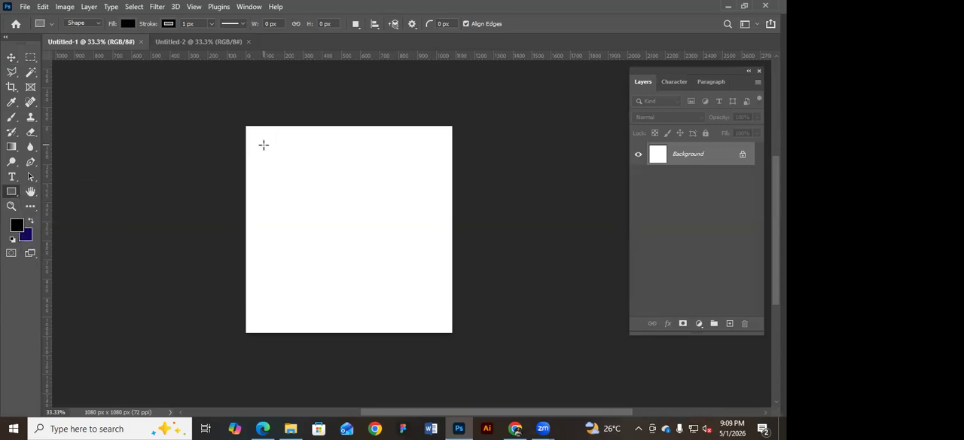
click(264, 145)
key(Escape)
click(266, 153)
click(418, 194)
Draw a black rectangle about 900 x 948 px on the canvas and a larger one about 1367 x 1253 px covering the whole canvas.
drag(336, 153, 263, 147)
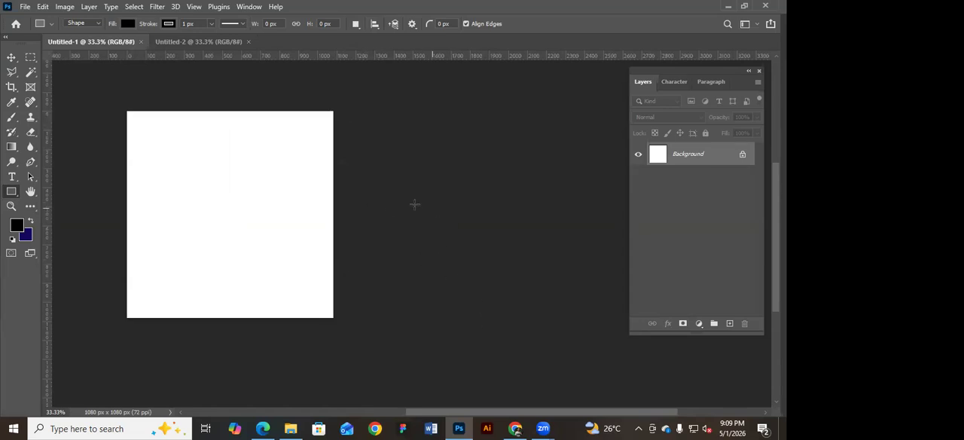
drag(329, 186, 399, 200)
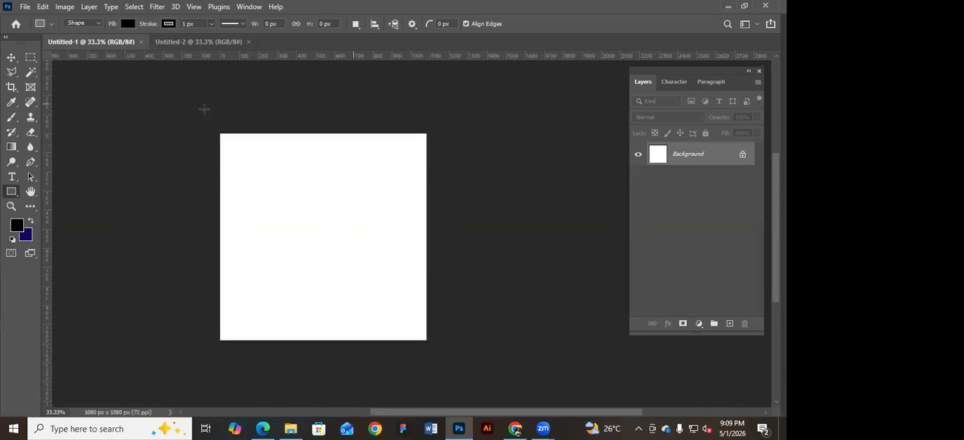
drag(486, 208, 514, 189)
drag(258, 124, 430, 306)
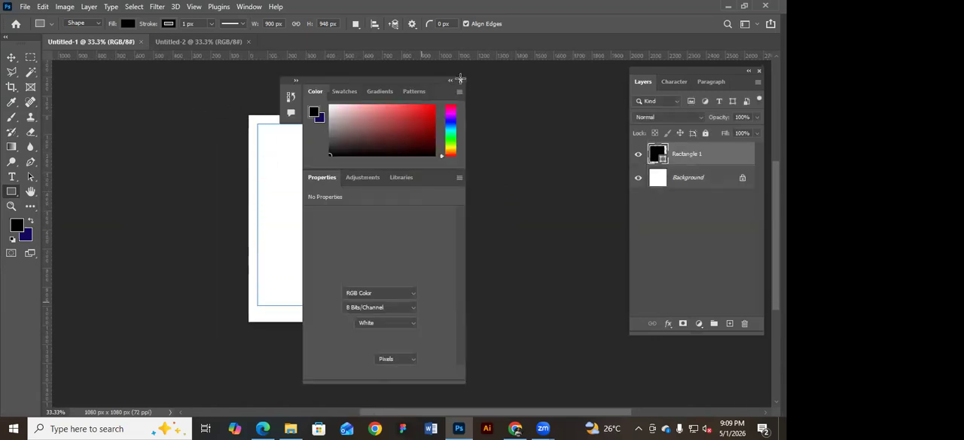
click(460, 79)
drag(225, 92, 485, 330)
click(459, 79)
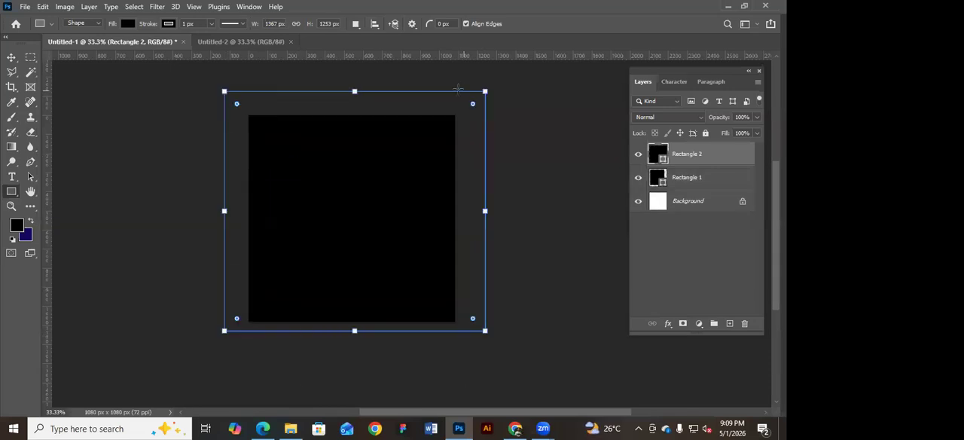
Delete both black rectangles with the Move tool active.
click(13, 59)
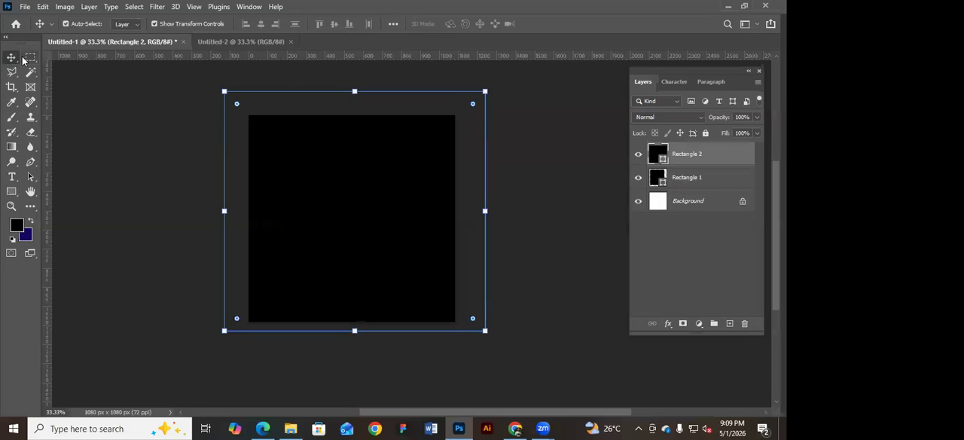
key(Delete)
key(Delete)
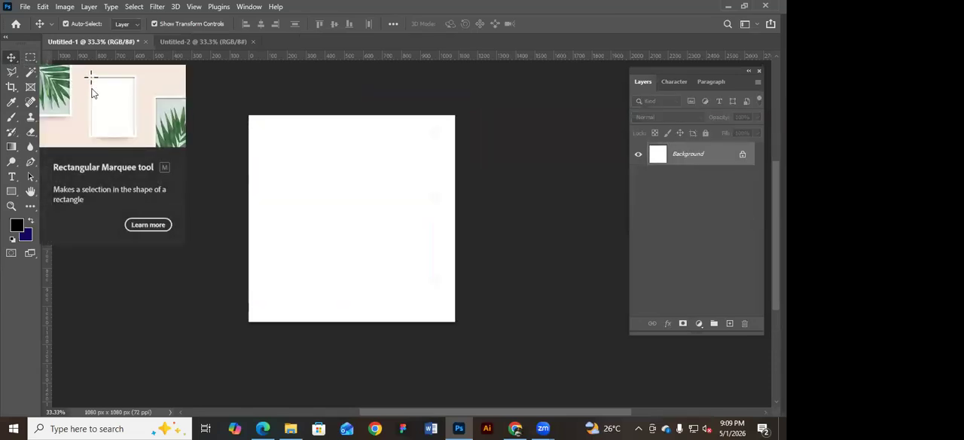
Make a rectangular marquee selection around the whole canvas, deselect it and return to the Move tool.
click(30, 57)
drag(231, 95, 482, 332)
click(225, 96)
click(11, 58)
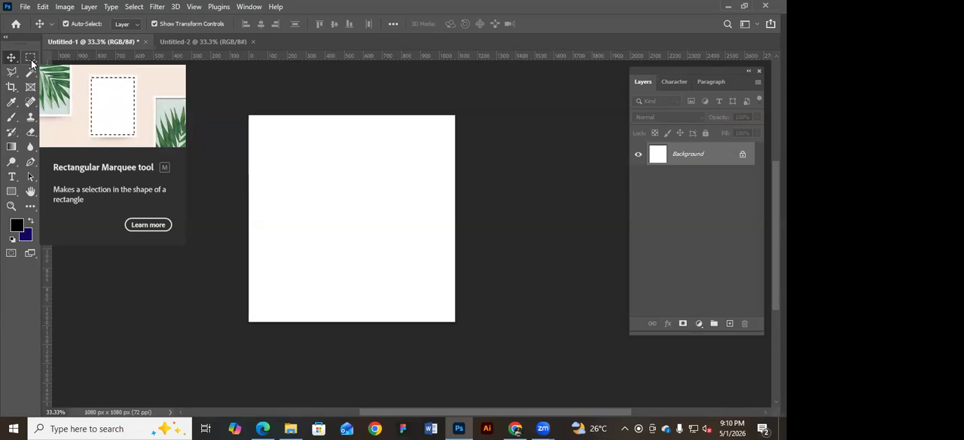
Examine the marquee tool variants and the shape tool variants, ending on the Rectangular Marquee tool.
click(31, 60)
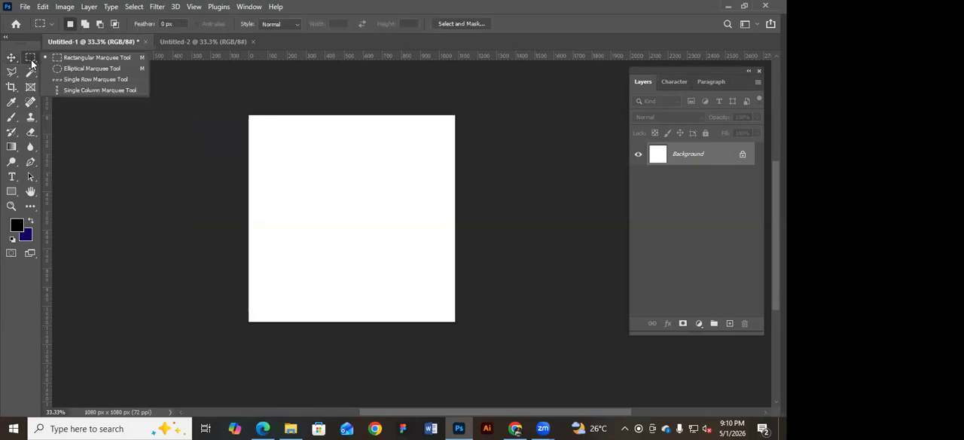
click(94, 79)
click(12, 195)
click(12, 194)
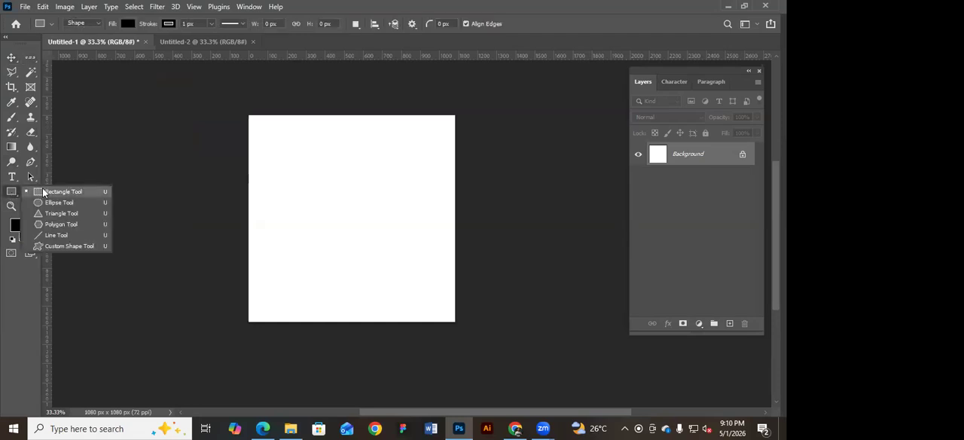
click(31, 60)
click(55, 61)
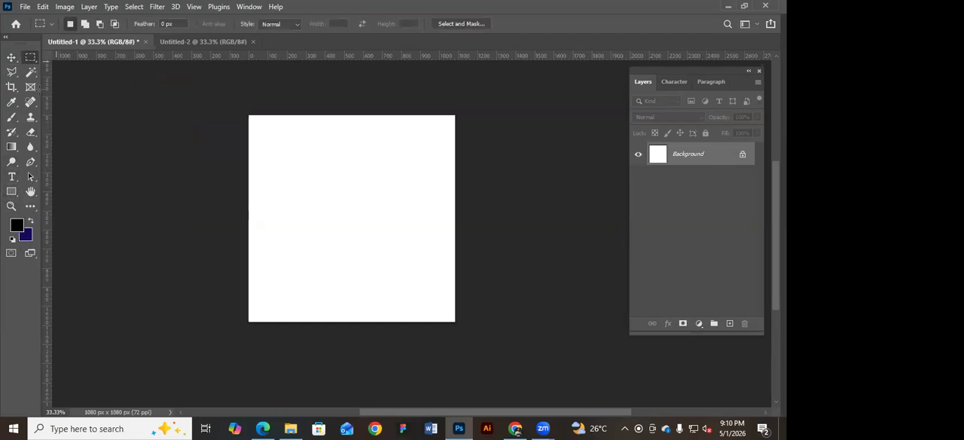
Compare the Move and Rectangular Marquee tools, then activate the Rectangle tool.
click(18, 59)
click(30, 60)
click(11, 192)
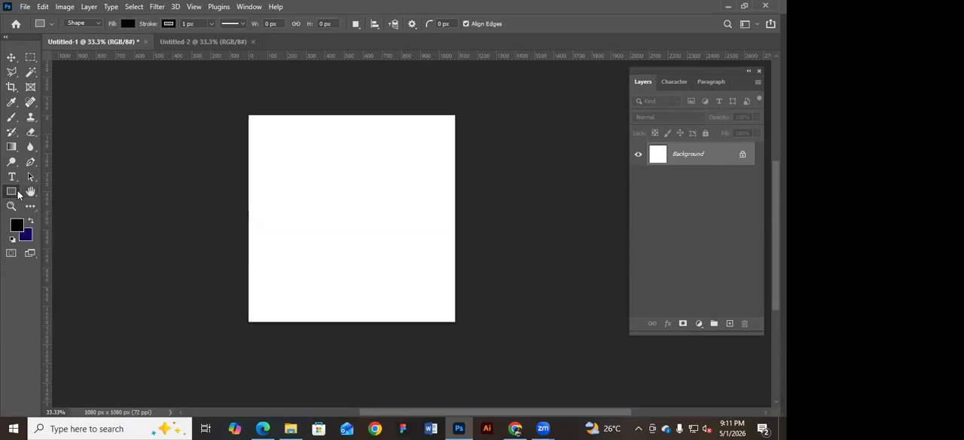
Create a 100 × 100 px black rectangle in the canvas's upper-left area and close the Color and Properties panels.
click(290, 157)
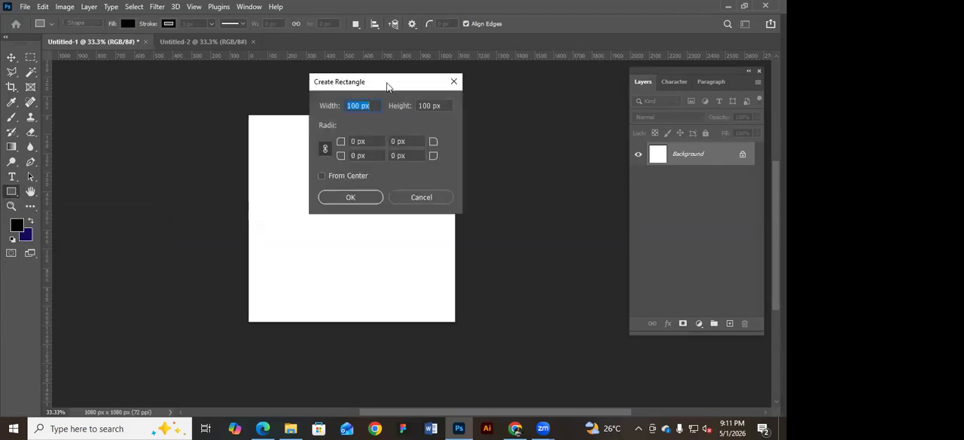
drag(387, 86, 413, 90)
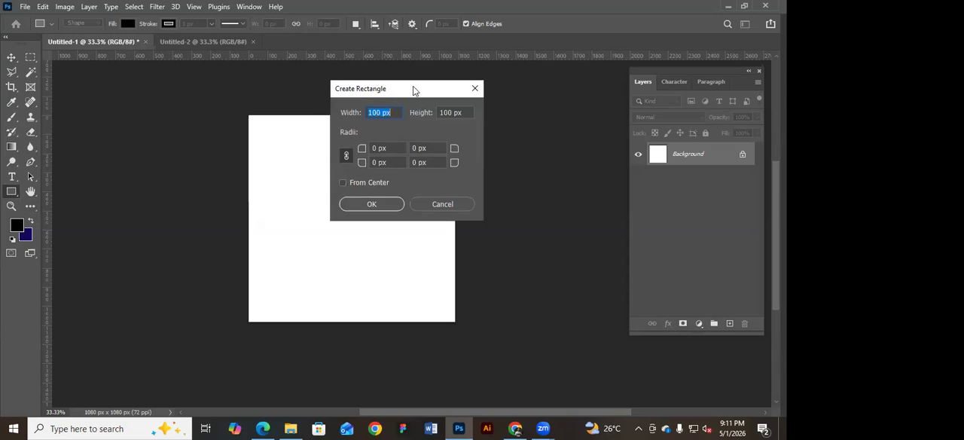
drag(414, 90, 322, 153)
click(357, 159)
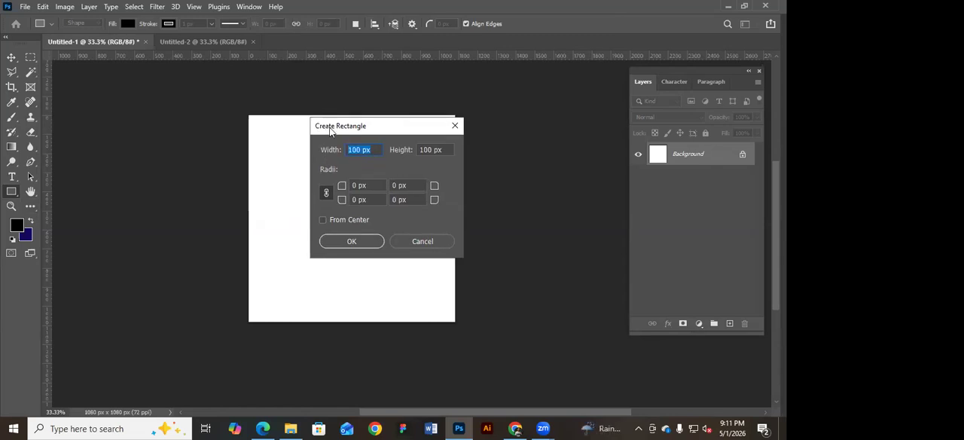
click(360, 149)
drag(443, 149, 410, 152)
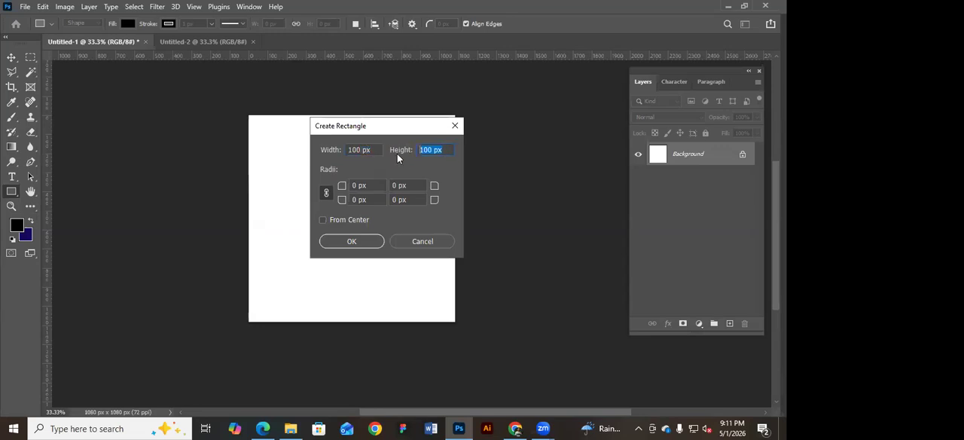
click(368, 243)
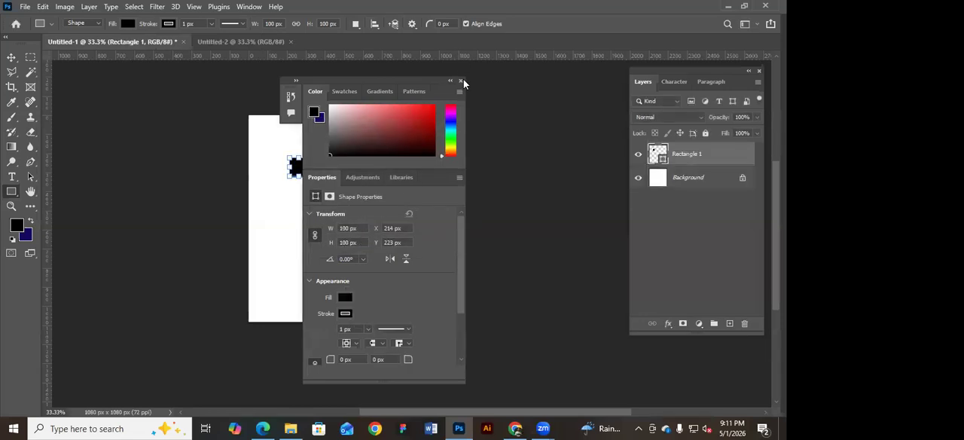
click(461, 81)
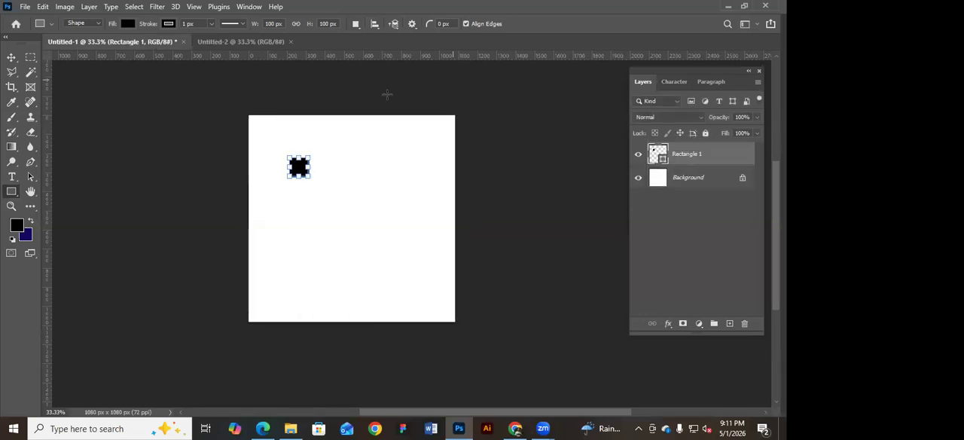
Delete the 100 × 100 px rectangle with the Move tool active.
click(12, 58)
drag(314, 172, 264, 123)
key(Delete)
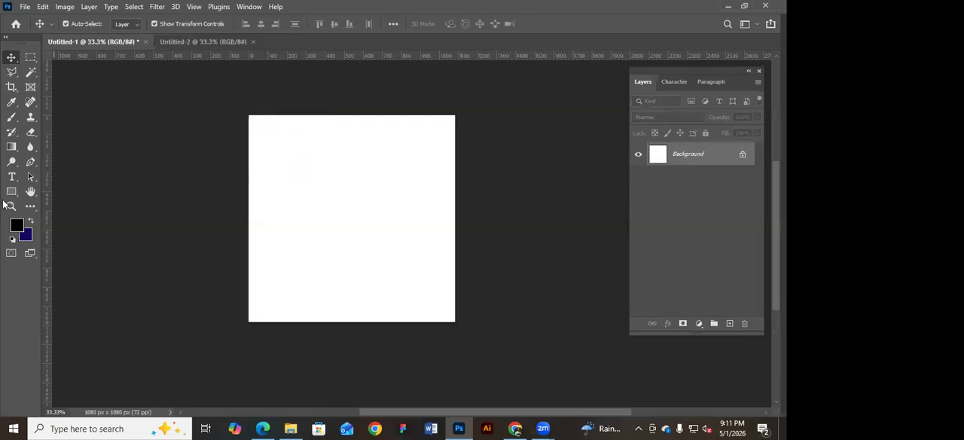
Create a 50 × 50 px black rectangle on the canvas and close the Color and Properties panels.
click(11, 191)
click(297, 161)
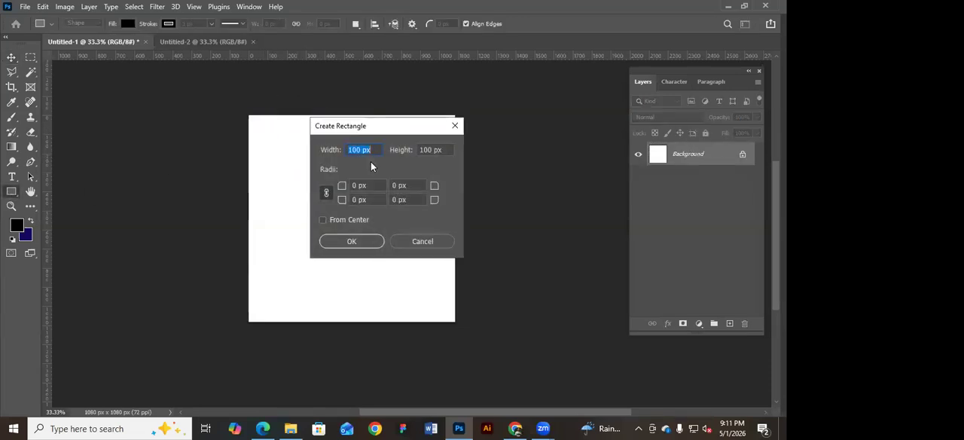
text(50)
click(445, 150)
double_click(445, 150)
text(50)
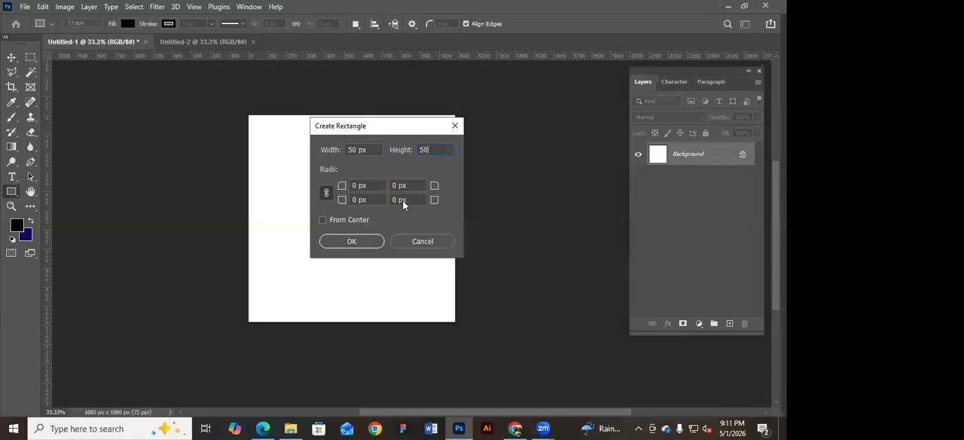
click(351, 241)
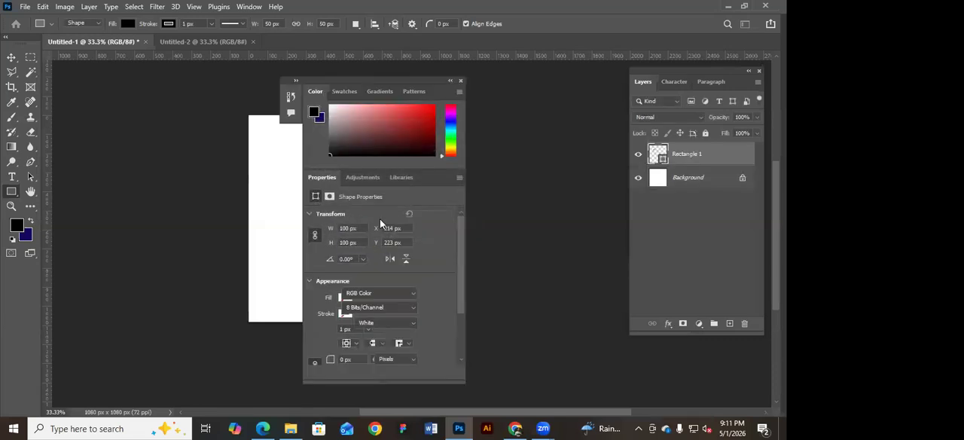
click(461, 80)
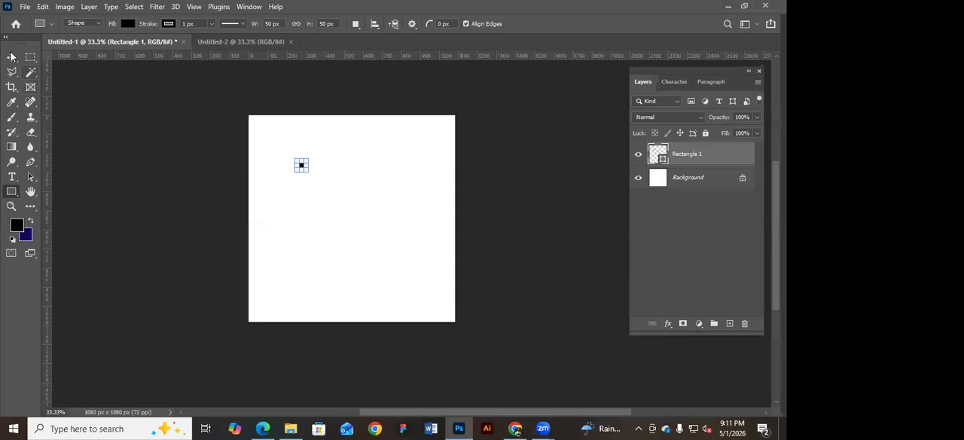
Move the small black square into the canvas's upper-left corner.
click(11, 58)
click(147, 140)
drag(304, 168, 371, 193)
click(237, 109)
drag(320, 171, 314, 170)
click(396, 103)
click(358, 174)
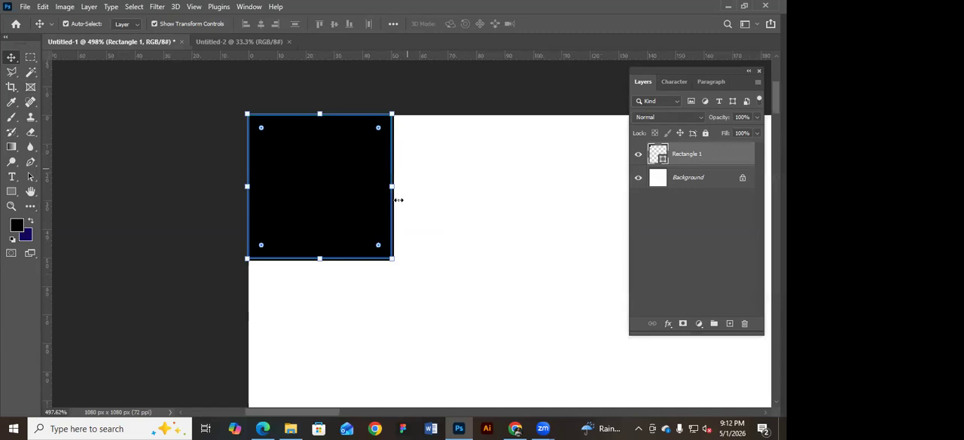
Remove the stroke from the black square, then return to the Move tool and deselect the square.
click(201, 167)
click(329, 166)
click(11, 195)
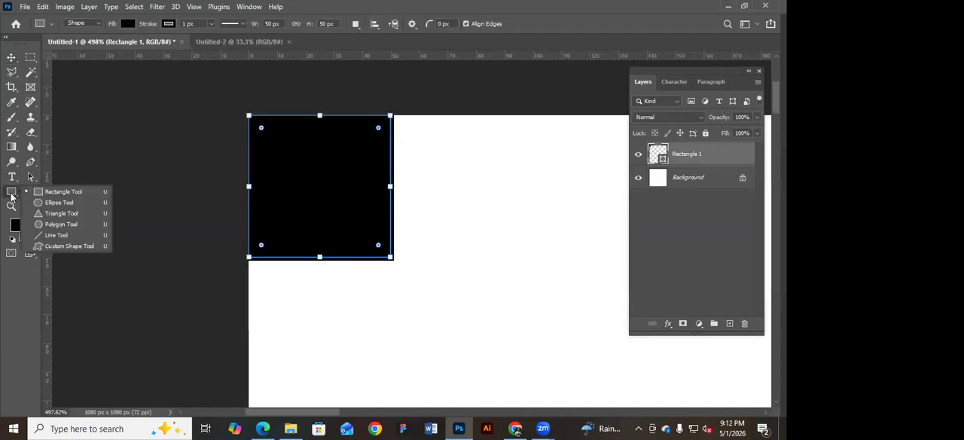
click(167, 25)
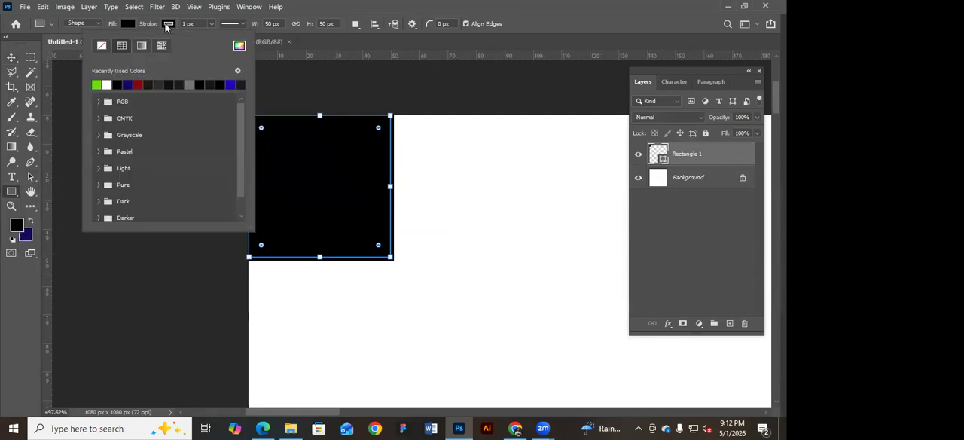
click(101, 46)
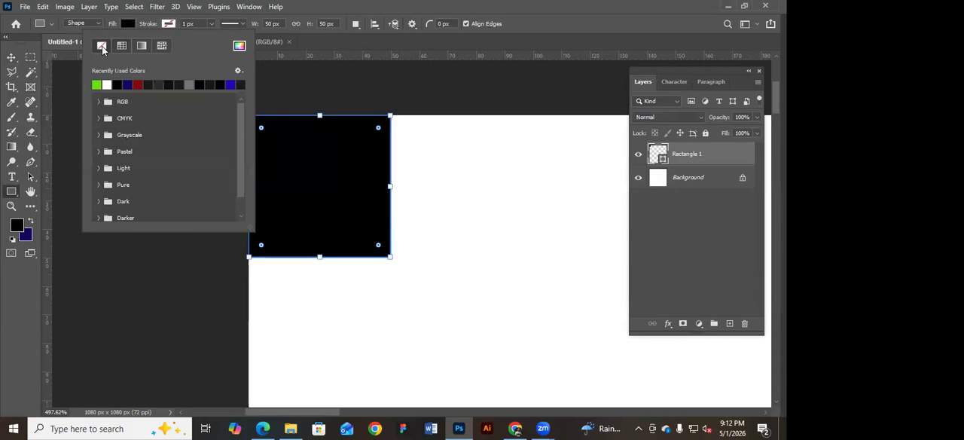
click(10, 60)
click(330, 174)
click(463, 93)
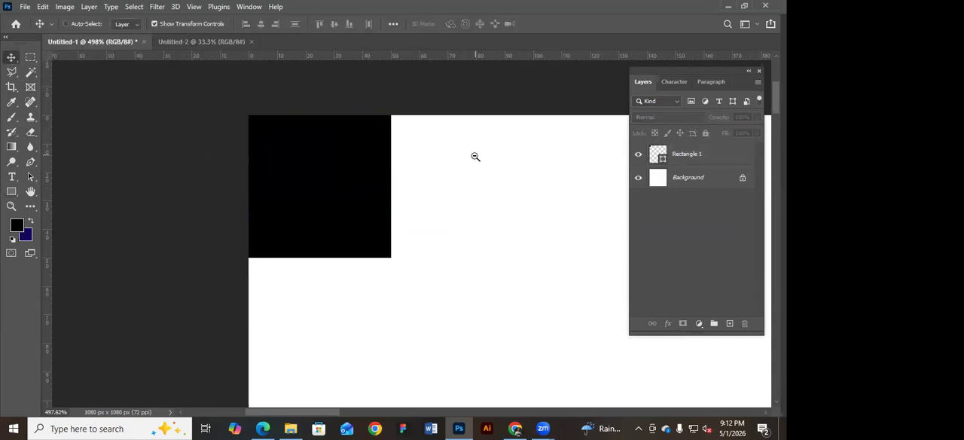
Place a horizontal guide along the lower edge of the black square in the canvas's upper-left corner.
scroll(475, 156, down, 4)
alt+click(470, 152)
alt+click(471, 152)
drag(500, 196, 278, 146)
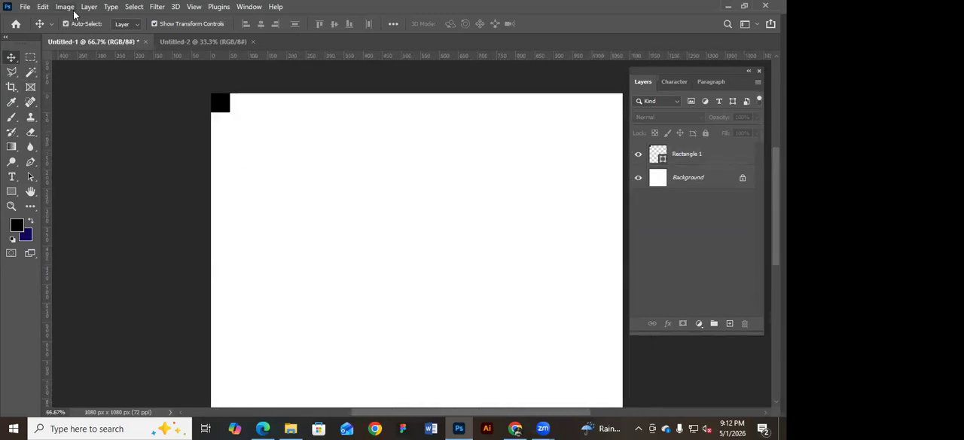
drag(291, 123, 341, 146)
ctrl+click(299, 131)
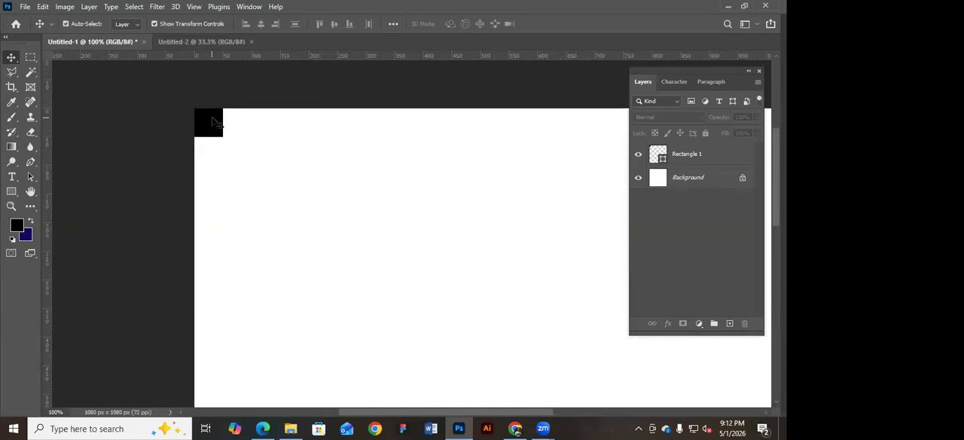
click(213, 118)
click(327, 81)
click(209, 119)
click(281, 95)
click(214, 121)
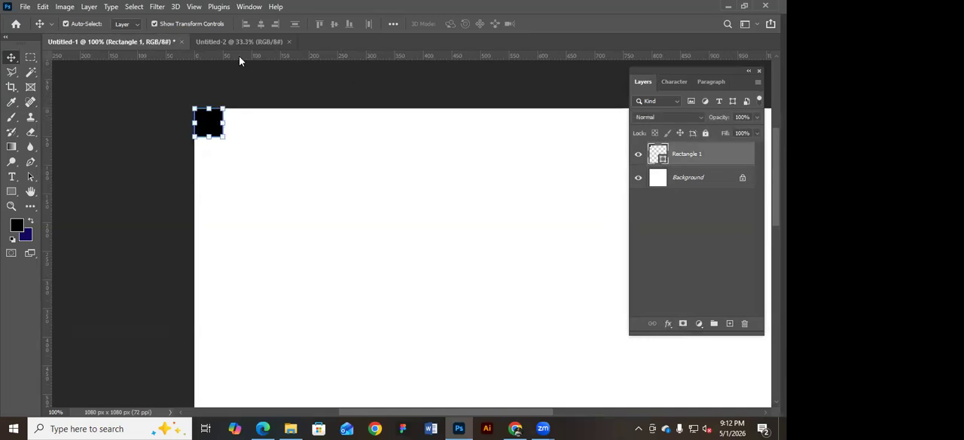
drag(240, 56, 242, 140)
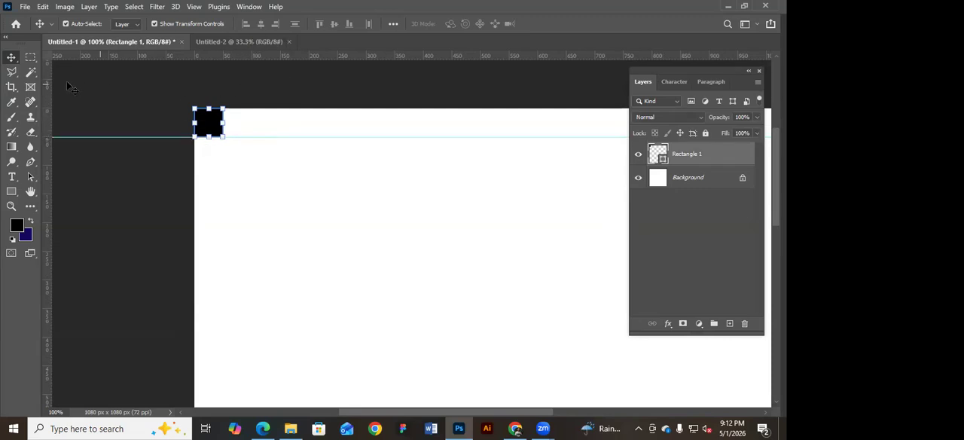
Place a vertical guide along the right edge of the black square.
drag(49, 80, 223, 105)
click(234, 114)
click(207, 119)
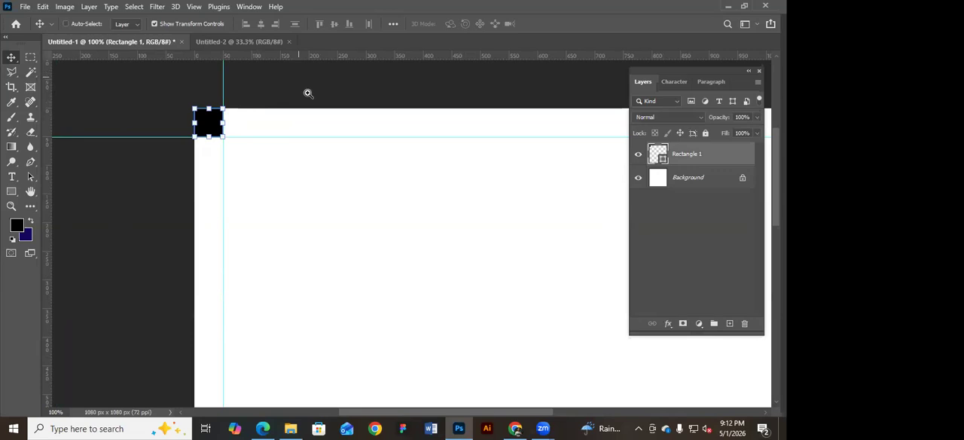
Move the square into the canvas's upper-right corner and place a vertical guide along its left edge.
ctrl+click(334, 114)
alt+click(334, 114)
alt+click(333, 114)
alt+click(334, 114)
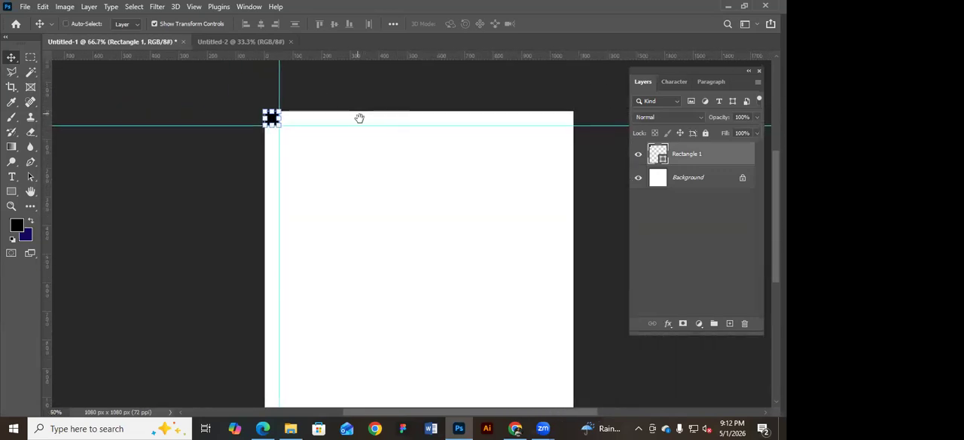
drag(230, 130, 579, 171)
click(579, 111)
key(ctrl+space)
click(536, 156)
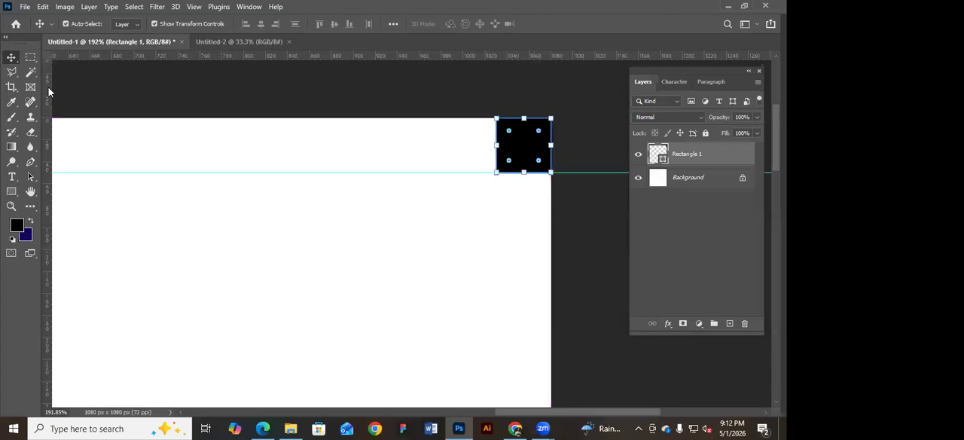
drag(48, 89, 495, 151)
click(426, 99)
Move the square into the canvas's lower-right corner and place a horizontal guide along its upper edge.
ctrl+alt+click(348, 124)
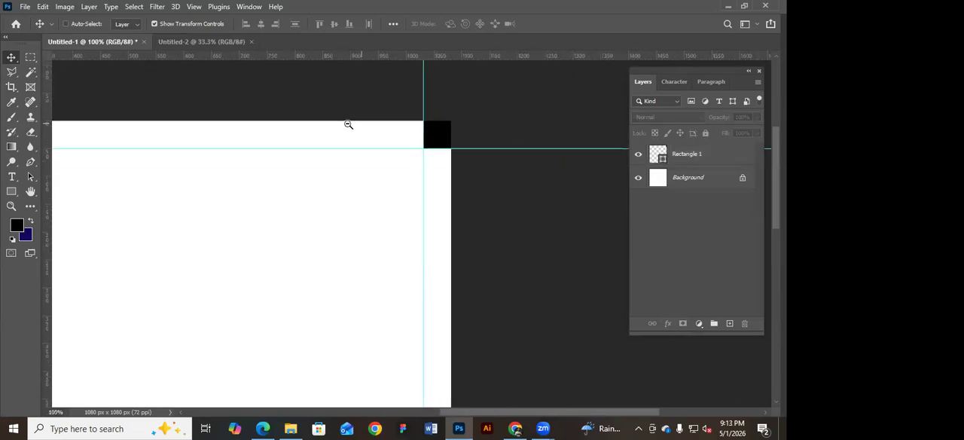
ctrl+alt+click(348, 124)
ctrl+alt+click(348, 124)
ctrl+alt+click(348, 124)
drag(360, 136, 386, 189)
ctrl+click(513, 239)
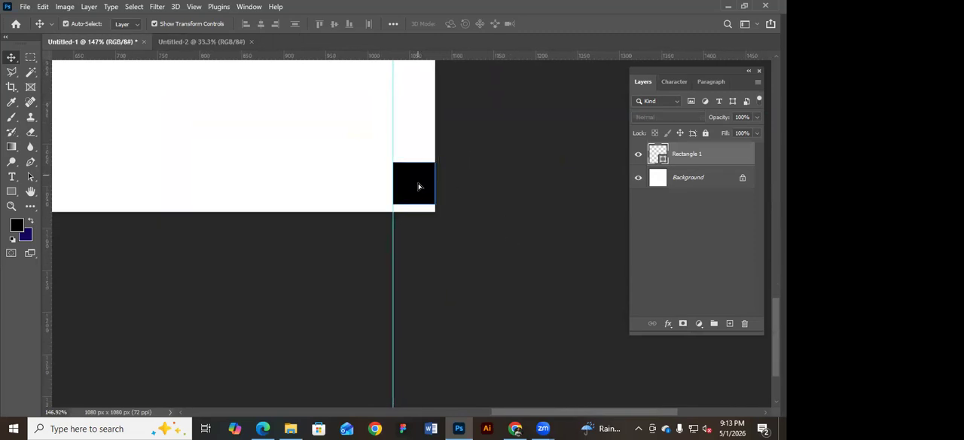
click(407, 189)
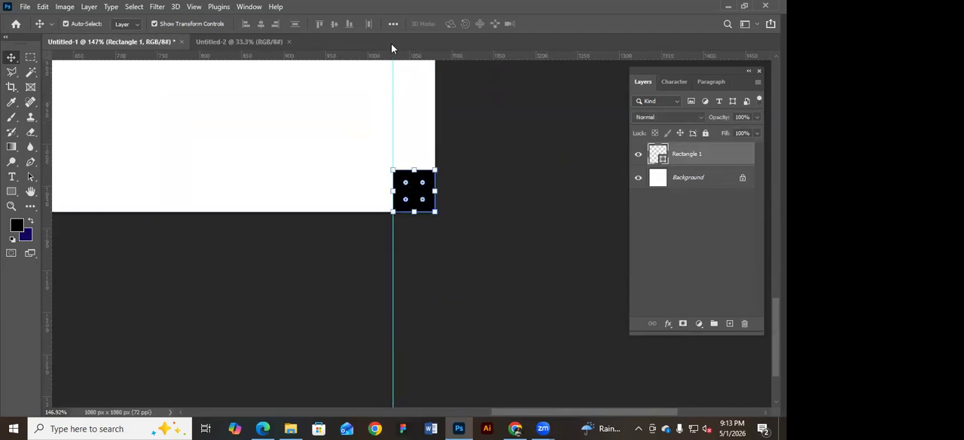
drag(381, 60, 367, 169)
click(527, 222)
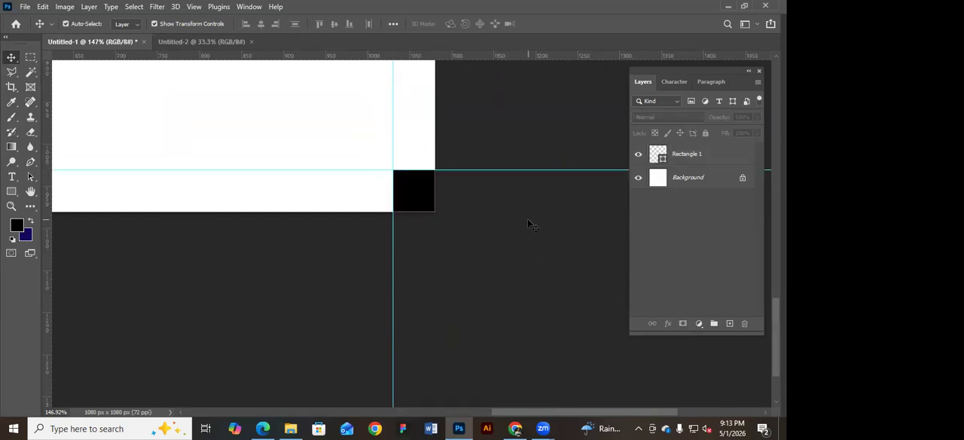
Delete the black square from the canvas's lower-right corner, keeping the four margin guides.
key(ctrl+minus)
key(ctrl+minus)
key(ctrl+minus)
key(ctrl+minus)
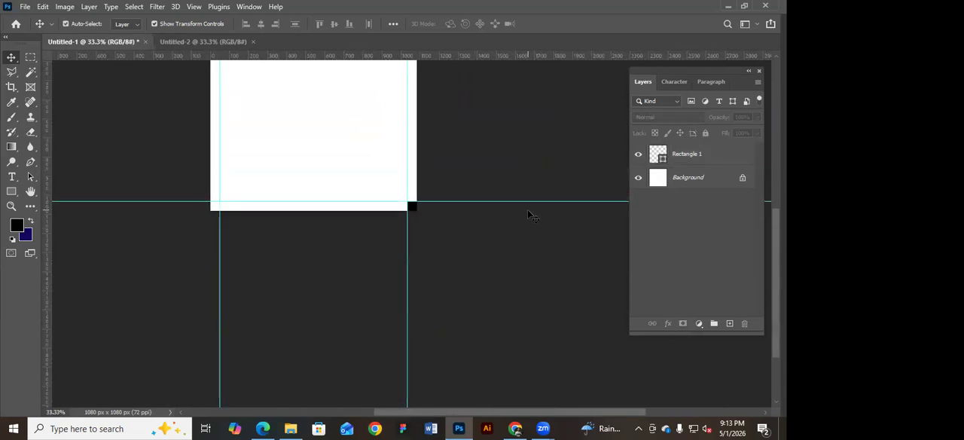
drag(492, 173, 498, 230)
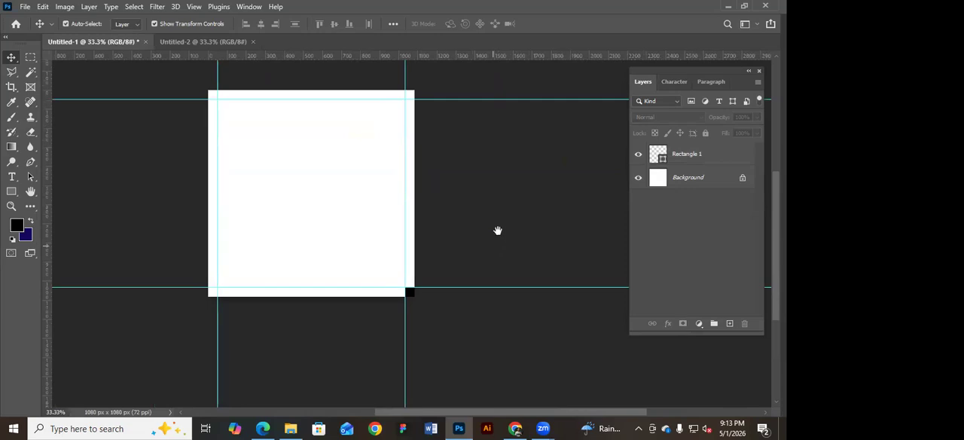
click(409, 293)
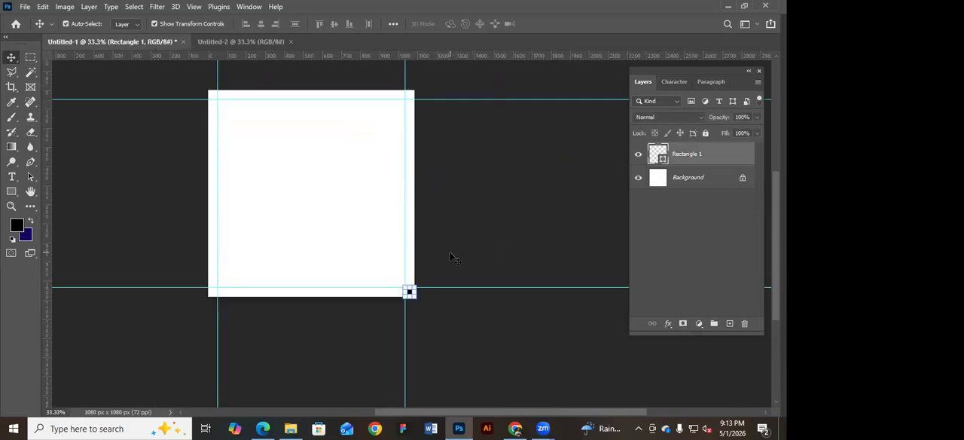
key(Delete)
Make a 980 × 980 px rectangular marquee selection spanning the area inside the four margin guides.
drag(196, 75, 464, 304)
click(479, 193)
key(m)
key(ctrl+d)
drag(216, 98, 407, 274)
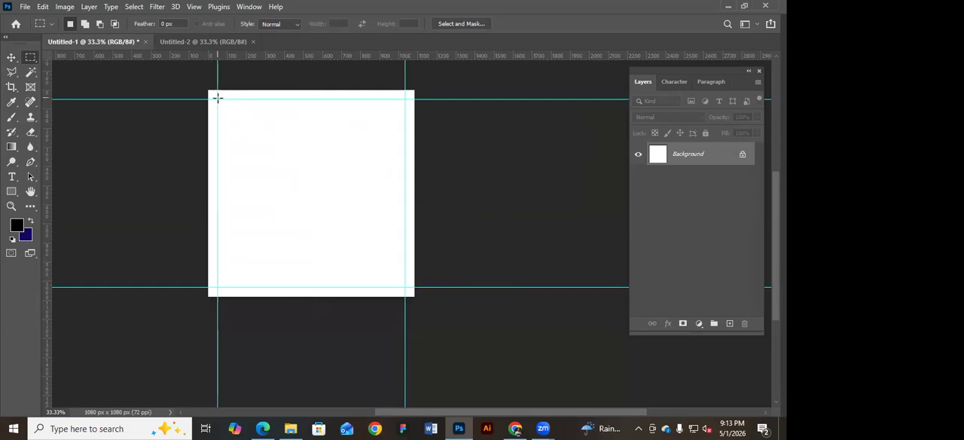
drag(383, 243, 406, 285)
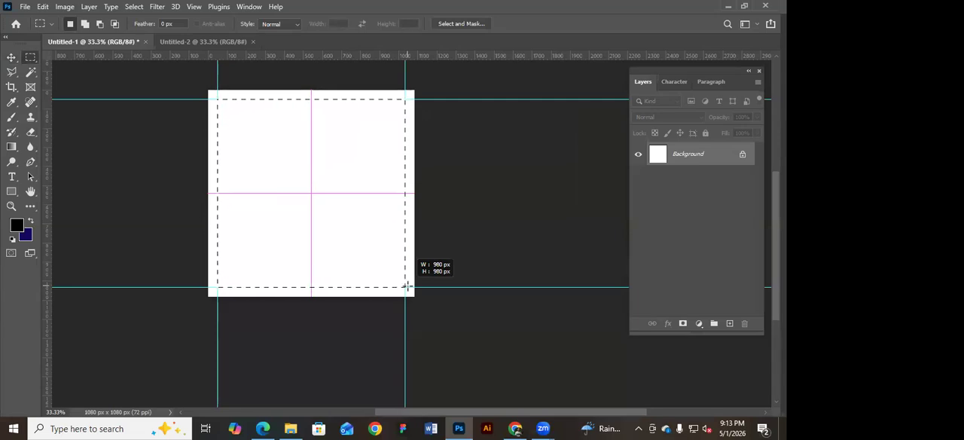
drag(407, 287, 408, 286)
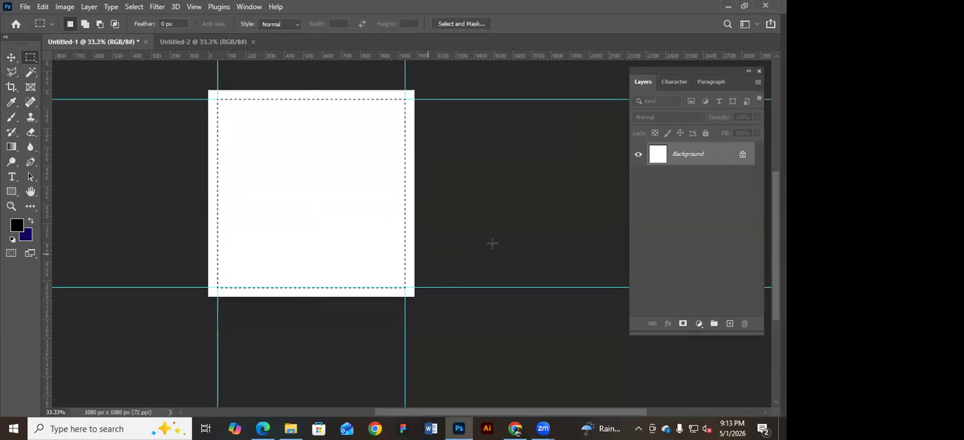
Clear the marquee selection and reactivate the Rectangular Marquee tool.
click(124, 138)
click(14, 57)
drag(436, 194, 438, 204)
click(29, 58)
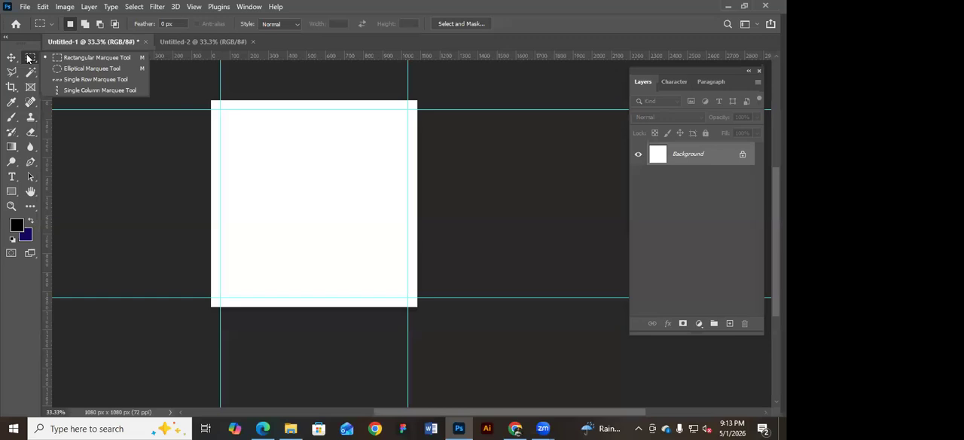
click(71, 58)
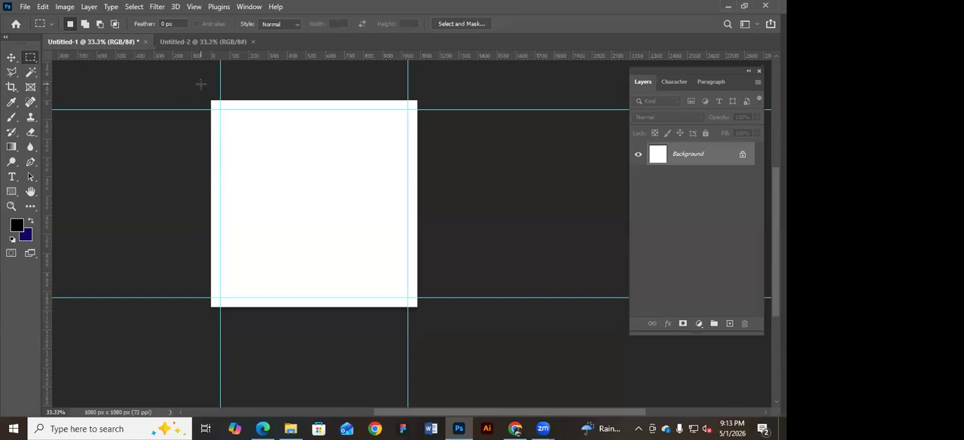
Draw trial rectangular marquees around the whole canvas and across the area inside the margin guides, and deselect them.
drag(198, 81, 433, 322)
click(359, 168)
click(219, 109)
drag(263, 144, 406, 298)
key(ctrl+d)
Measure the margin square in the canvas's upper-right corner with the Rectangular Marquee tool.
drag(422, 96, 411, 105)
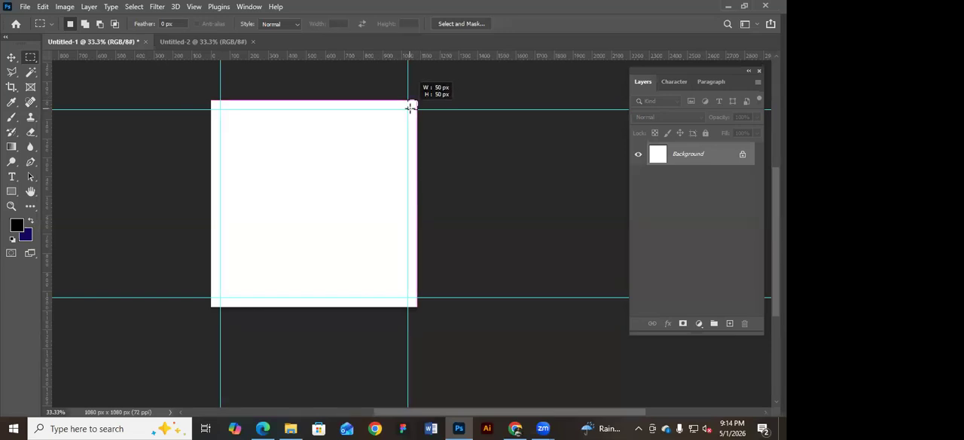
drag(411, 105, 409, 107)
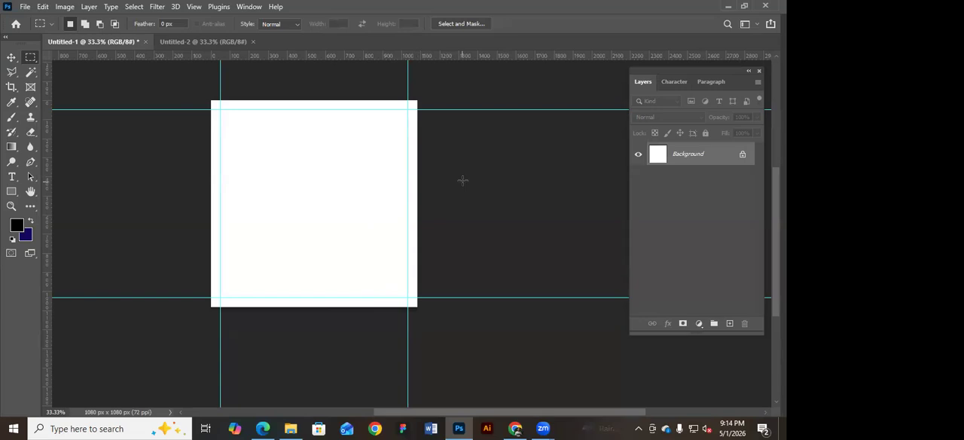
Unlock the Background layer so it becomes a regular layer.
drag(357, 195, 349, 194)
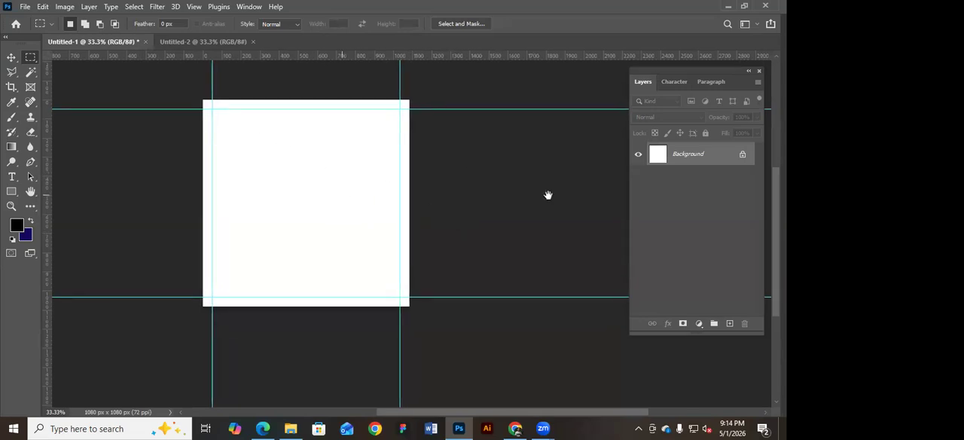
click(744, 155)
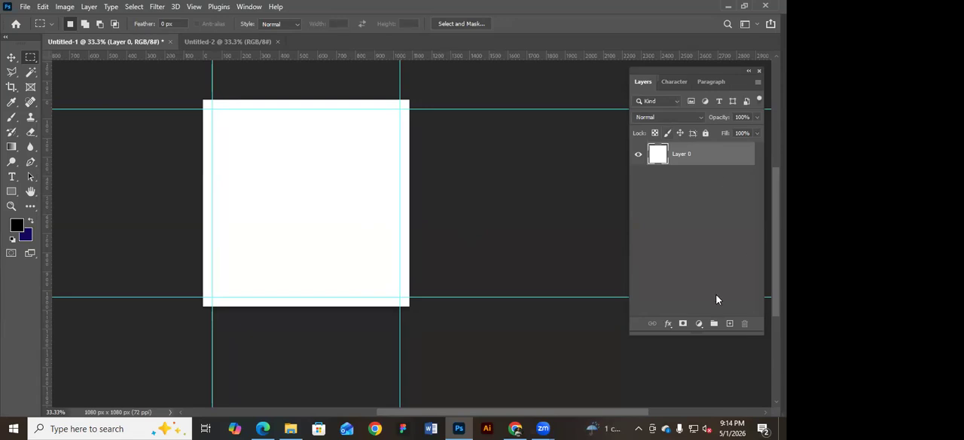
Close the Layers panel, and reopen it with the Move tool active and no layer selected.
click(758, 70)
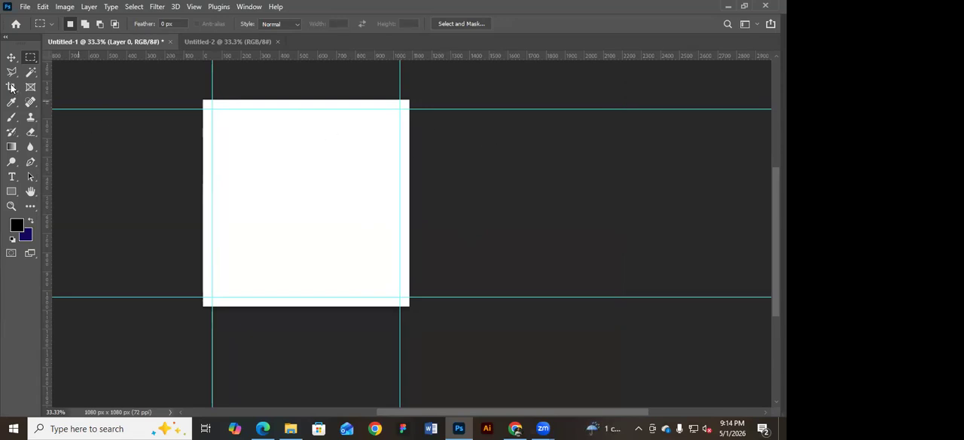
click(11, 57)
click(127, 120)
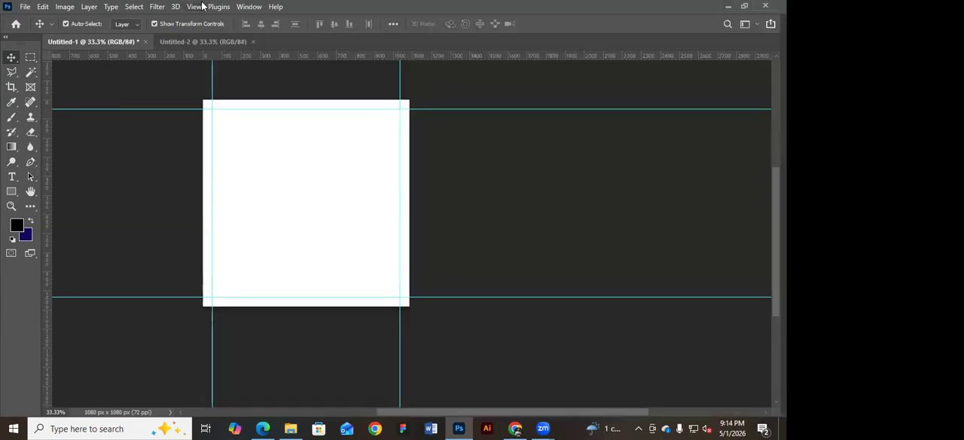
click(250, 7)
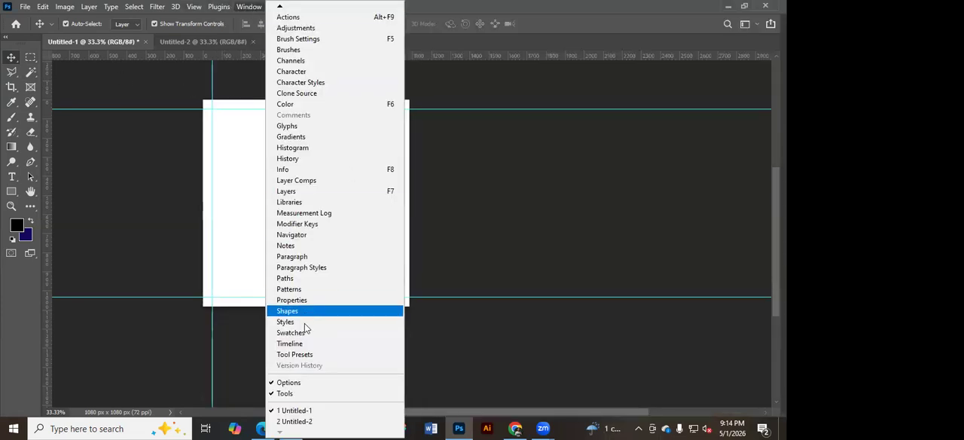
click(302, 193)
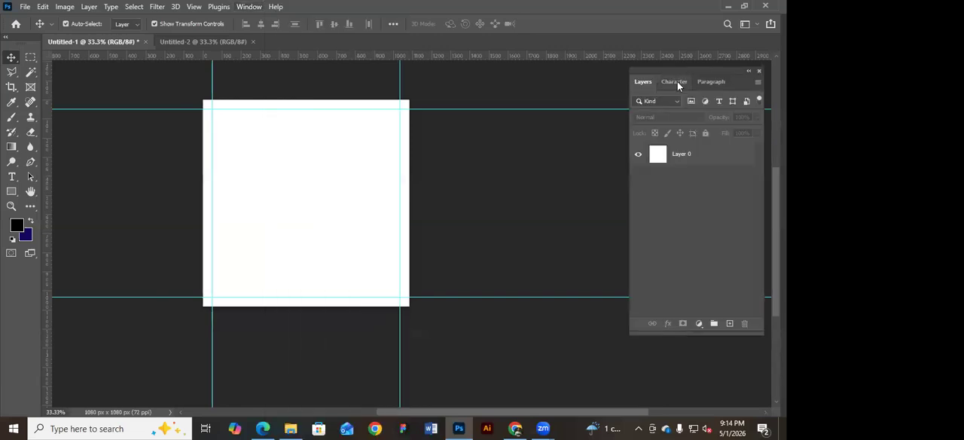
Examine the Character and Paragraph settings, return to the Layers view, and review the list of available panels.
click(677, 81)
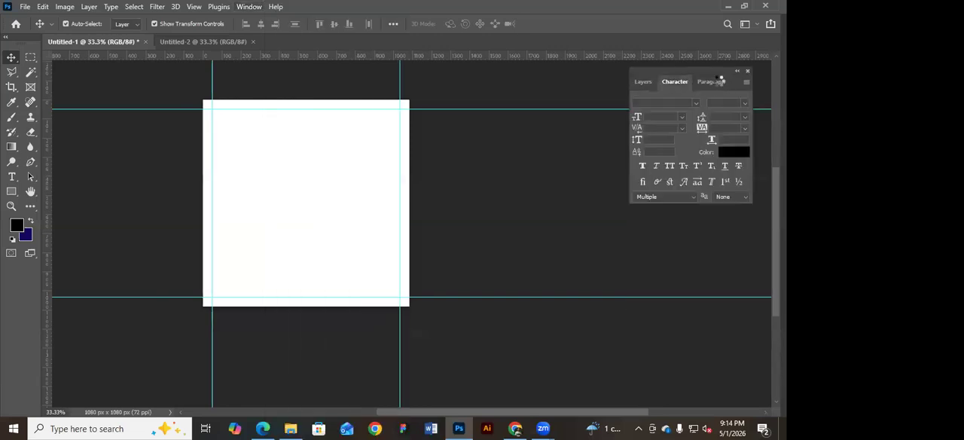
click(720, 81)
click(669, 79)
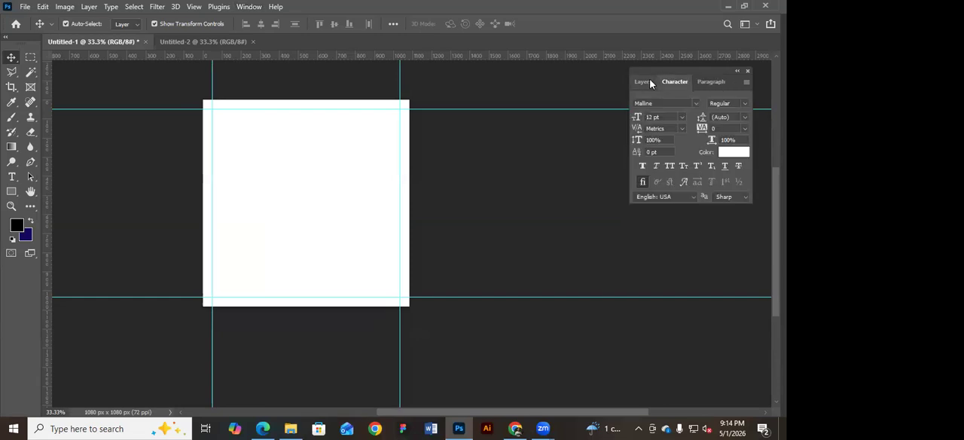
click(644, 82)
drag(717, 72, 720, 69)
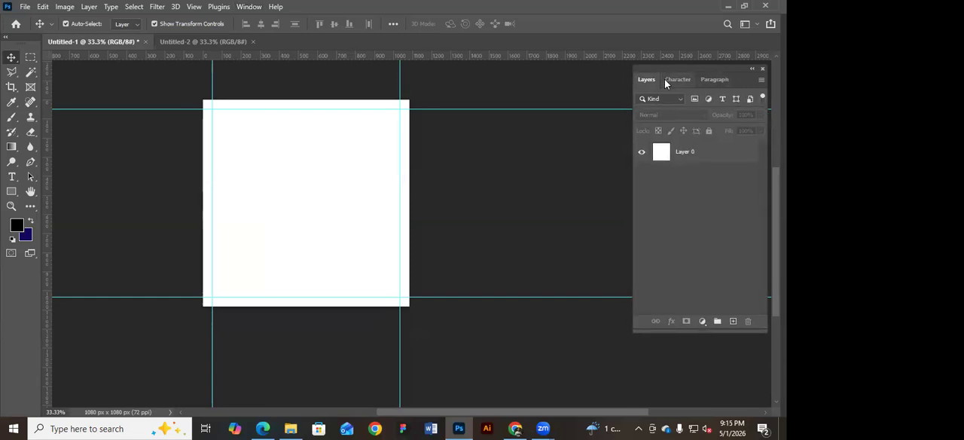
click(687, 80)
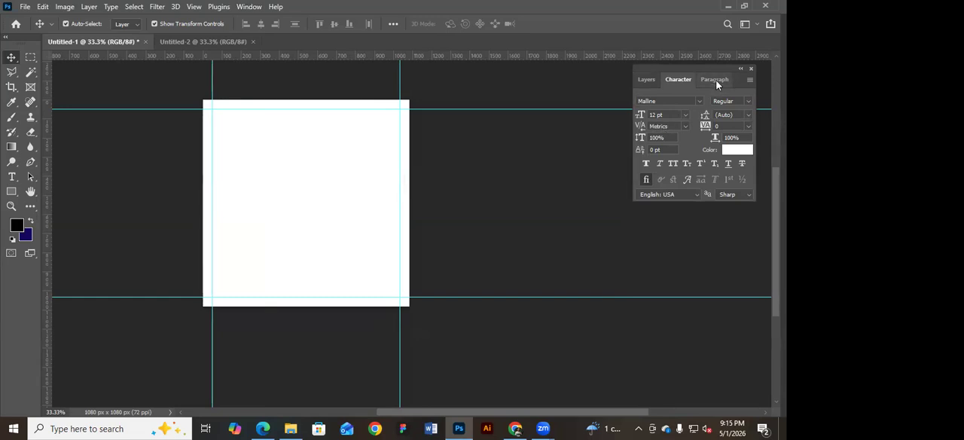
click(715, 81)
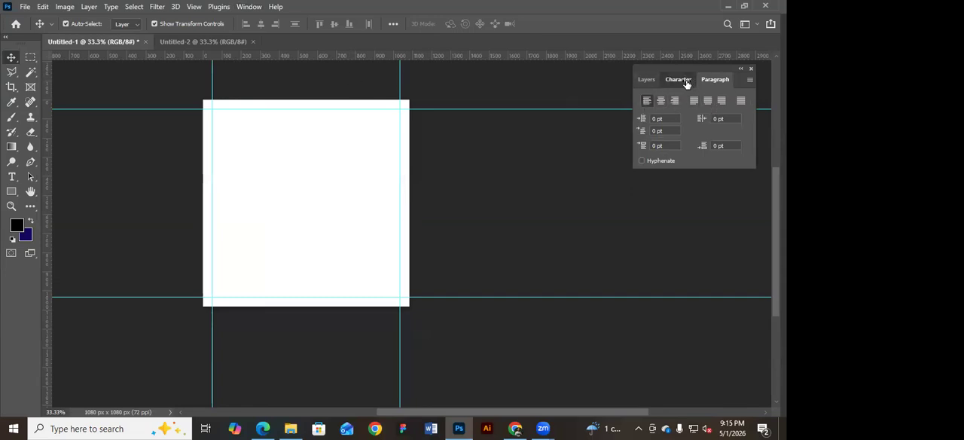
click(681, 81)
click(711, 81)
click(647, 80)
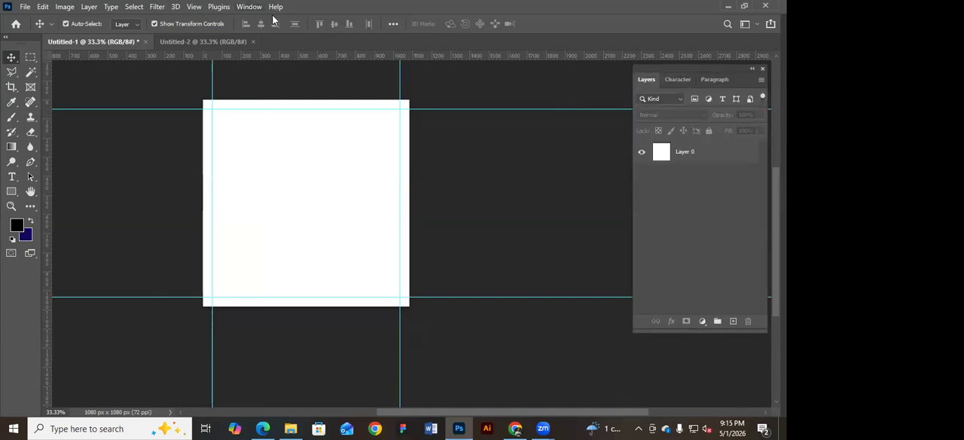
click(250, 7)
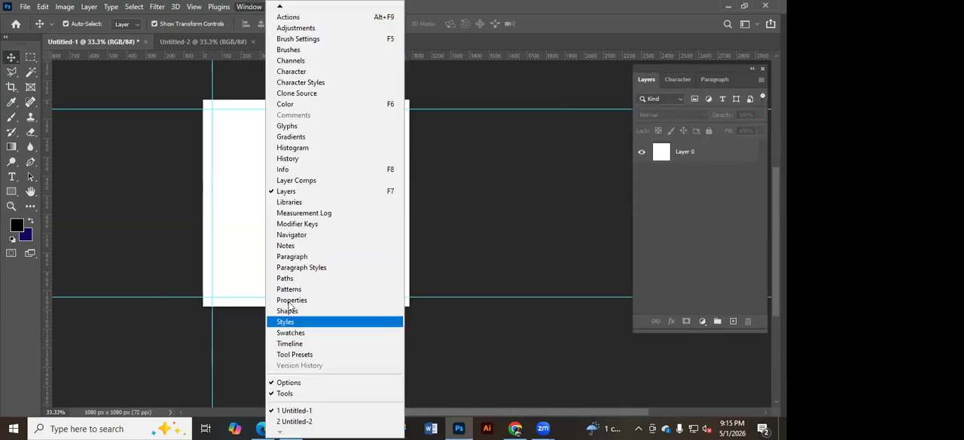
mouse_move(281, 8)
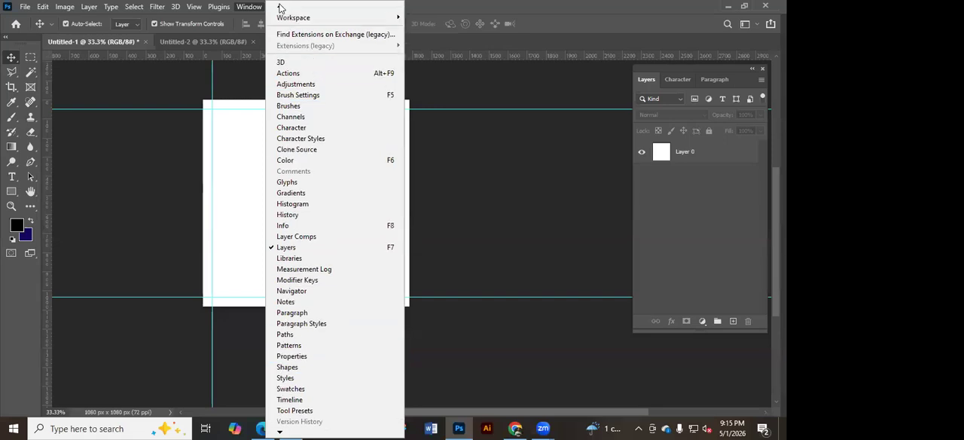
Select and deselect Layer 0 repeatedly while nudging the Layers panel slightly, leaving no layer selected.
click(728, 153)
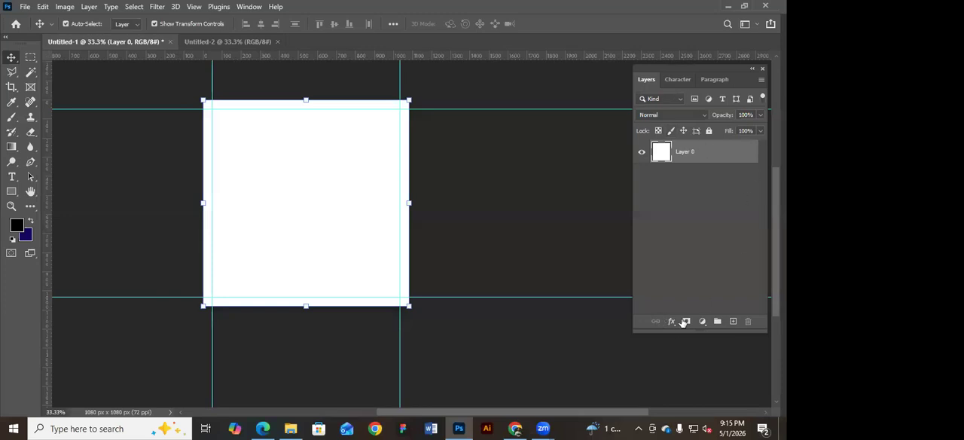
drag(692, 71, 699, 66)
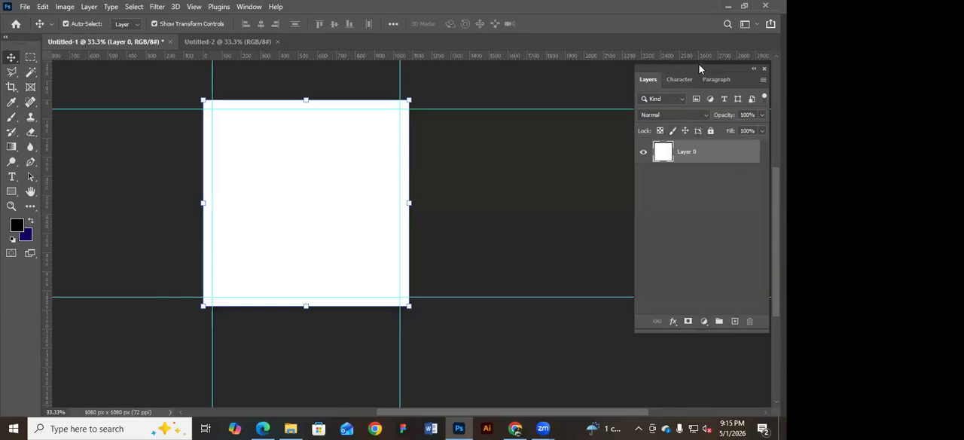
drag(694, 66, 695, 65)
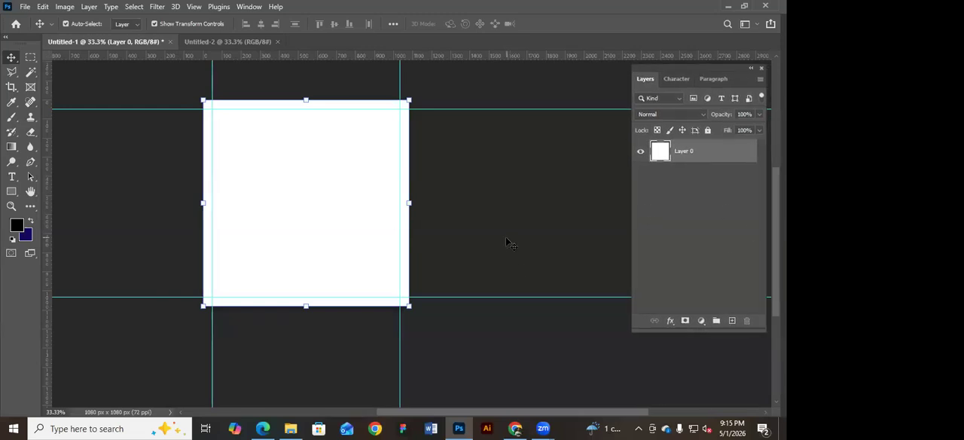
click(674, 253)
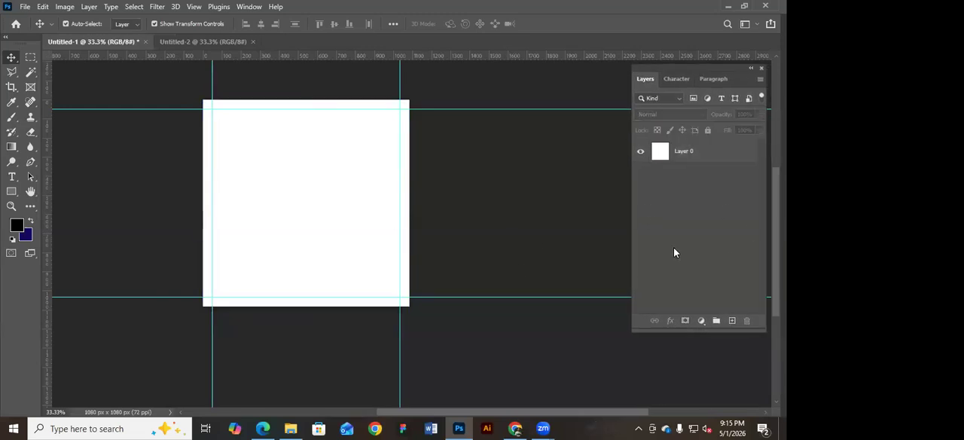
click(711, 152)
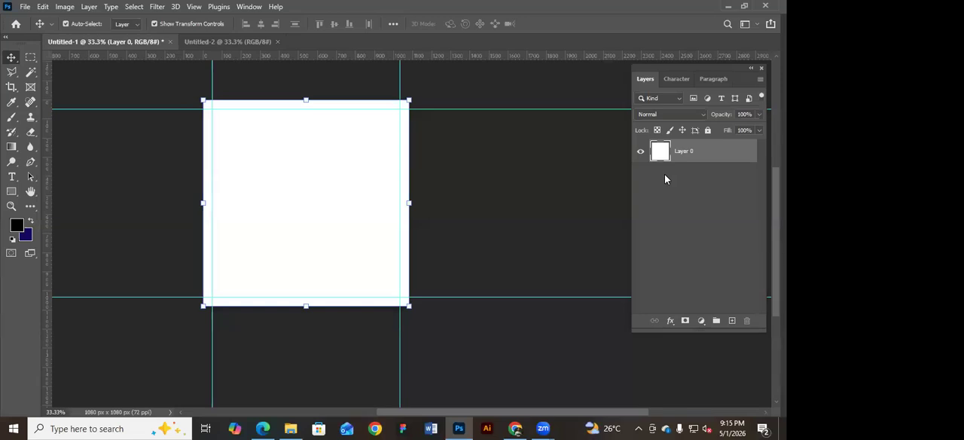
click(704, 221)
drag(523, 202, 502, 211)
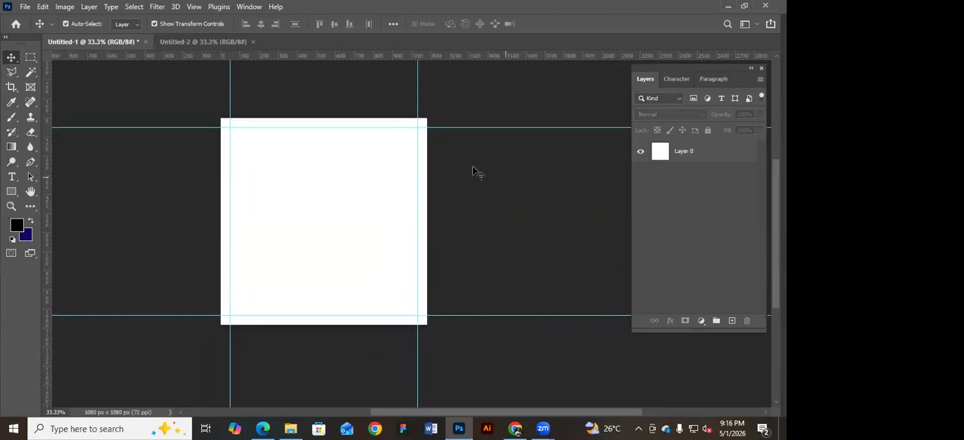
Draw a wide rectangular marquee selection across the upper part of the canvas and clear it.
click(30, 58)
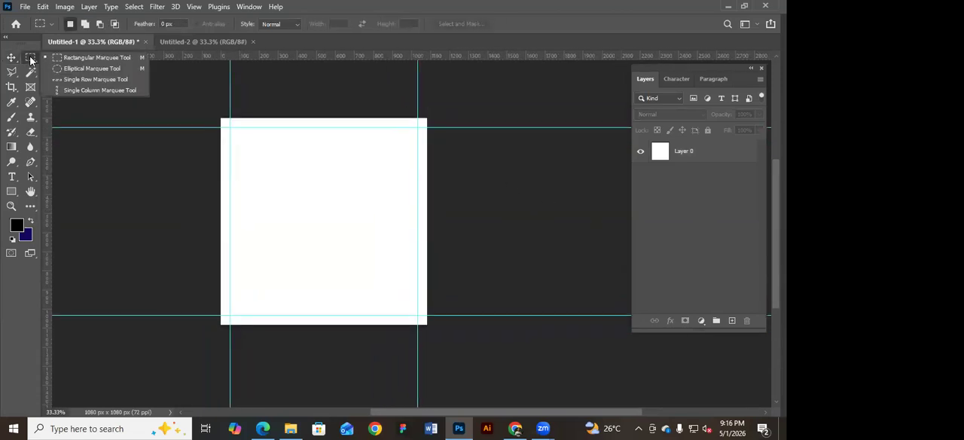
click(86, 62)
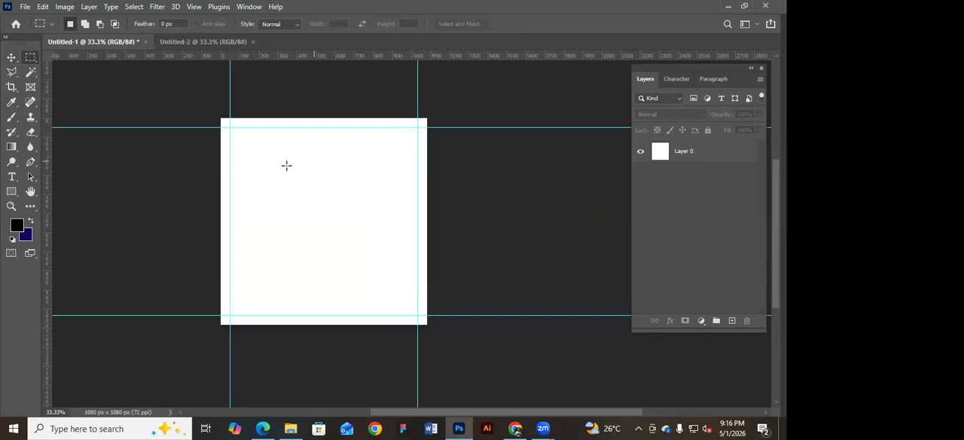
drag(252, 142, 391, 179)
click(298, 173)
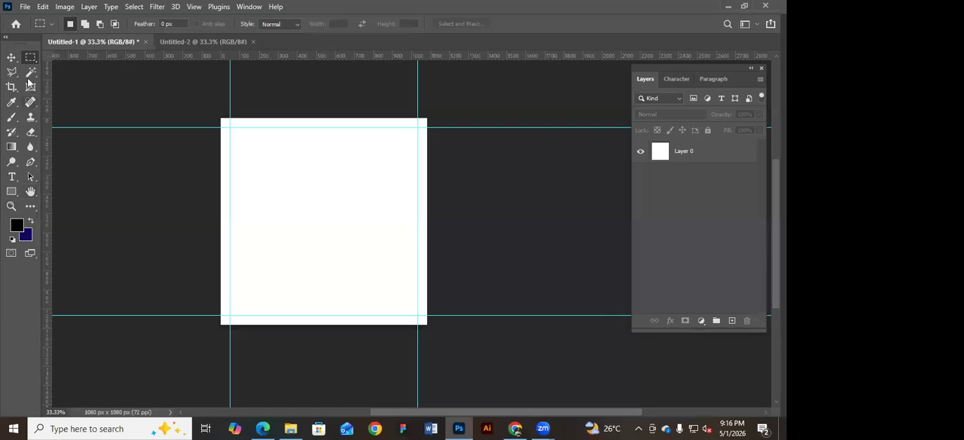
Set the foreground colour to a bright red.
click(19, 226)
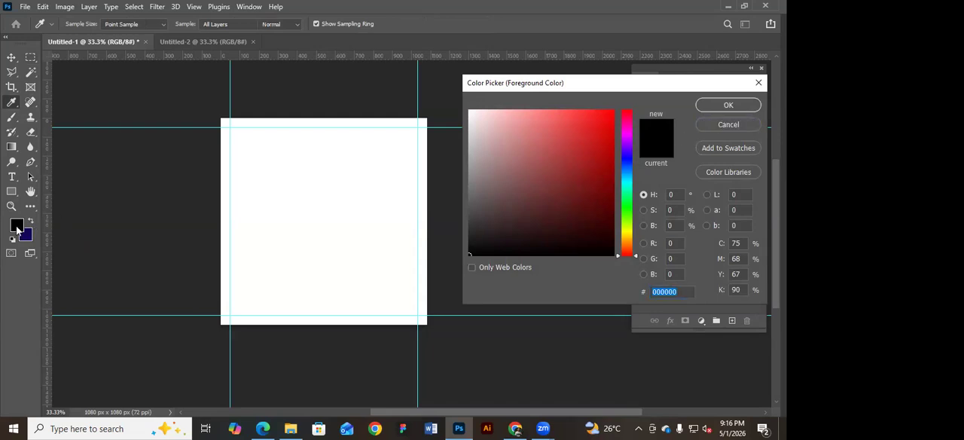
key(Escape)
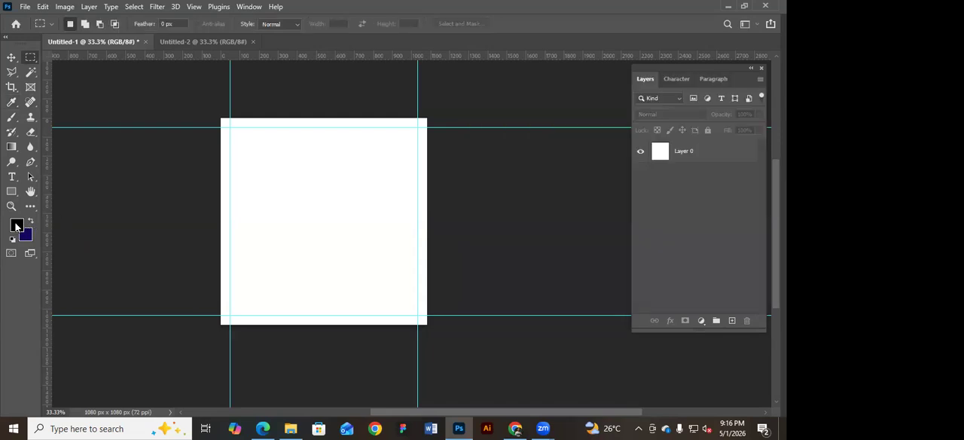
click(17, 224)
drag(589, 154, 601, 174)
click(600, 147)
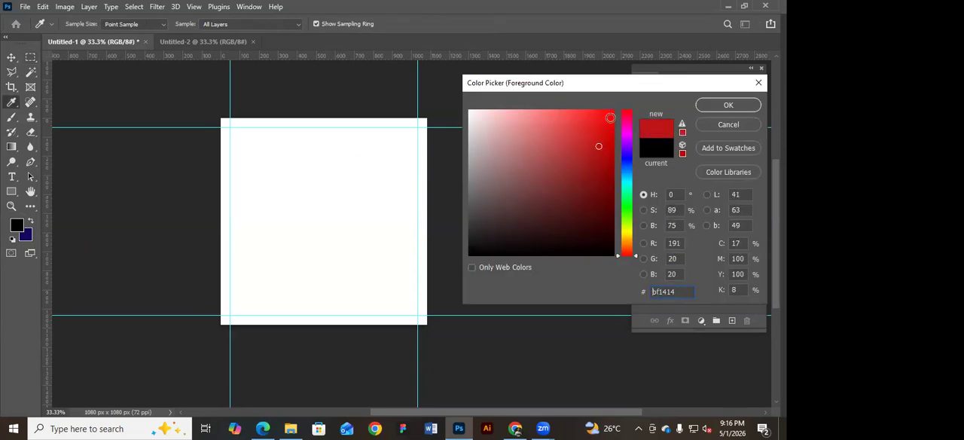
key(Return)
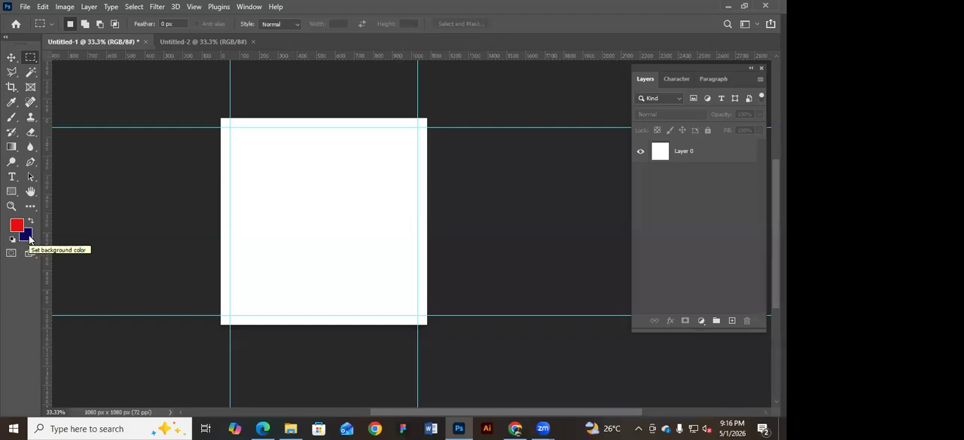
Set the background colour to a brighter blue, and swap the foreground and background colours back and forth.
click(27, 236)
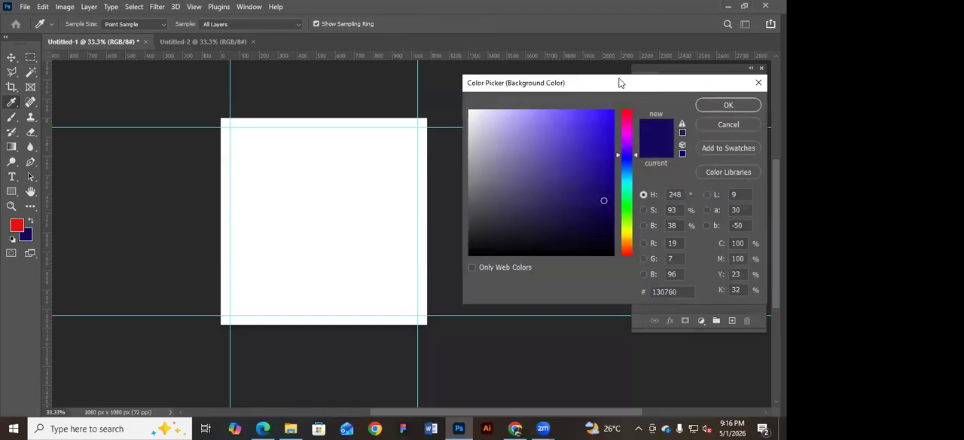
drag(619, 83, 489, 84)
click(462, 171)
drag(462, 170, 473, 151)
click(588, 106)
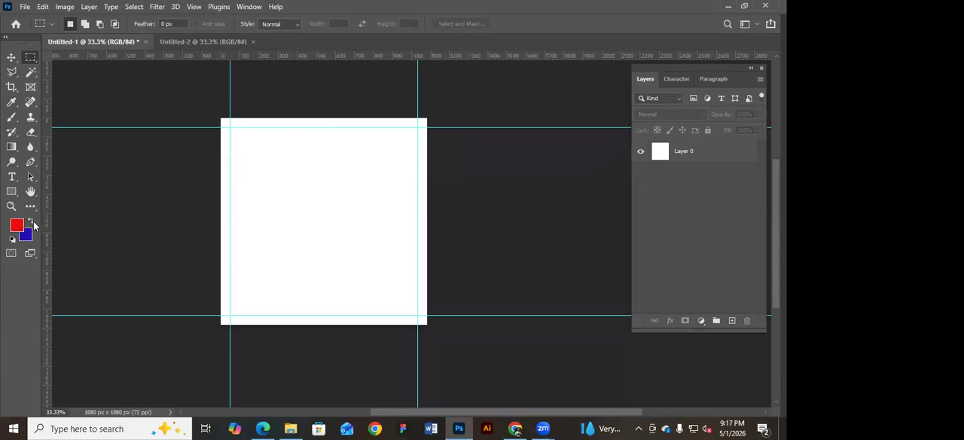
click(32, 224)
click(31, 223)
Activate the Move tool briefly and return to the Rectangular Marquee tool.
click(11, 57)
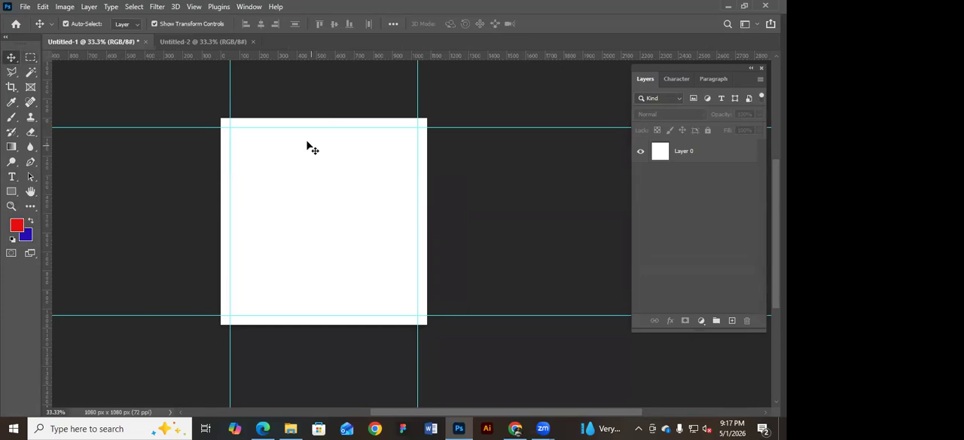
click(31, 58)
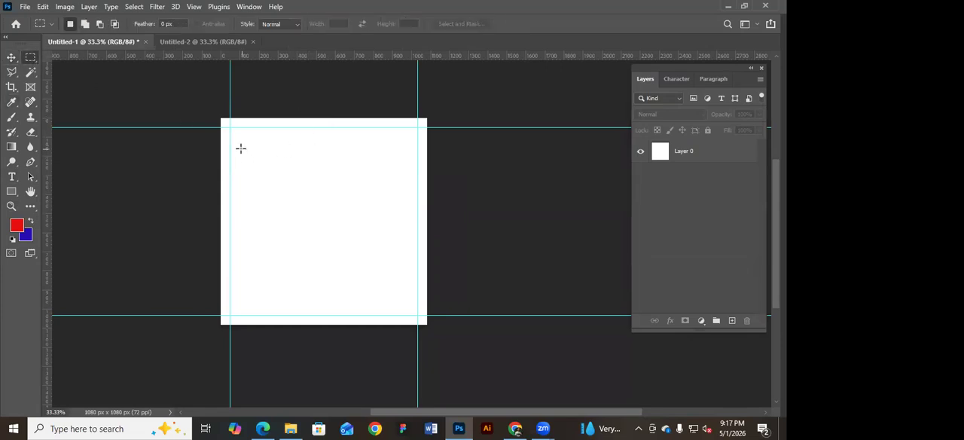
right_click(29, 61)
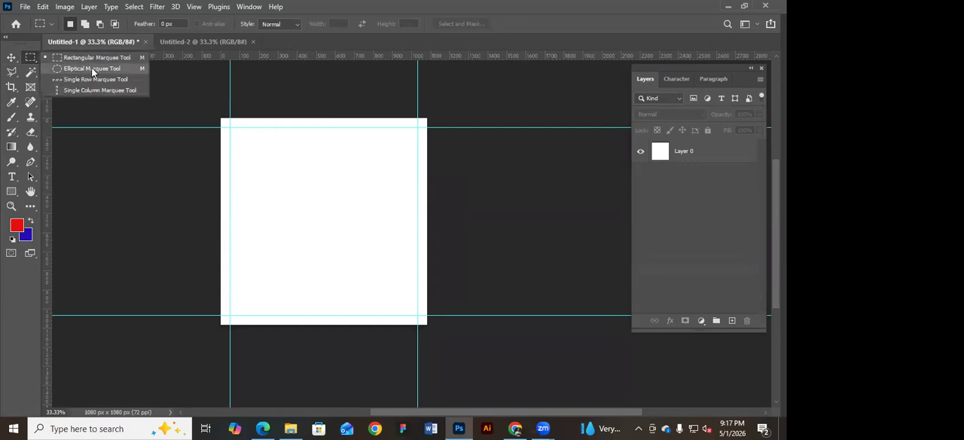
click(96, 58)
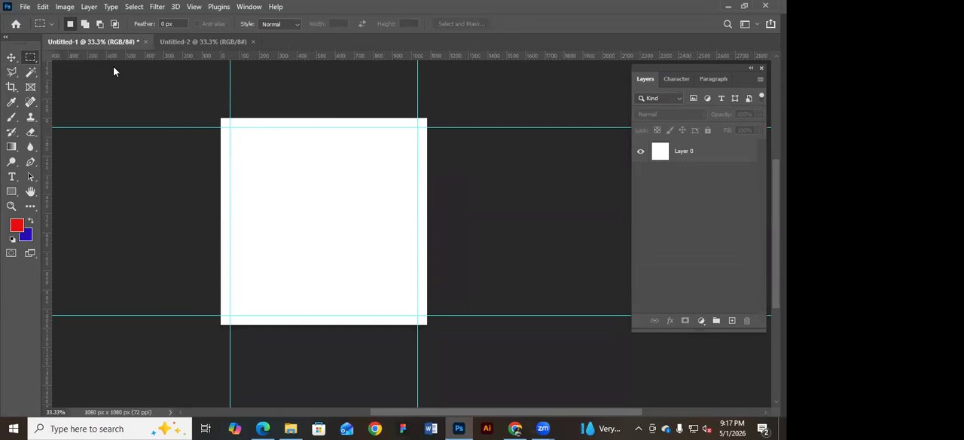
Practise drawing rectangular marquee selections of various sizes on the canvas, including one spanning the margin guides, and clear them.
drag(248, 163, 332, 268)
drag(318, 146, 380, 227)
drag(279, 168, 369, 224)
mouse_move(261, 154)
mouse_down()
mouse_move(374, 241)
mouse_move(357, 233)
mouse_up()
drag(254, 136, 345, 211)
click(385, 173)
drag(229, 127, 434, 319)
click(507, 266)
drag(354, 184, 398, 192)
Select Layer 0 and toggle its visibility off and on several times, leaving it visible.
click(717, 152)
click(495, 95)
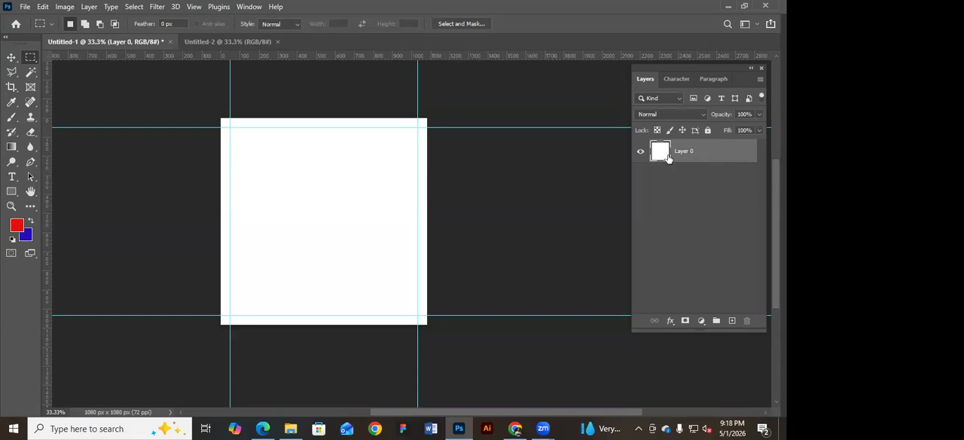
click(640, 152)
click(640, 151)
click(639, 151)
click(639, 152)
click(639, 151)
click(640, 151)
Select a wide rectangle across the canvas's upper part, fill it alternately with background blue and foreground red, finish on red, and deselect.
drag(243, 149, 359, 177)
key(ctrl+BackSpace)
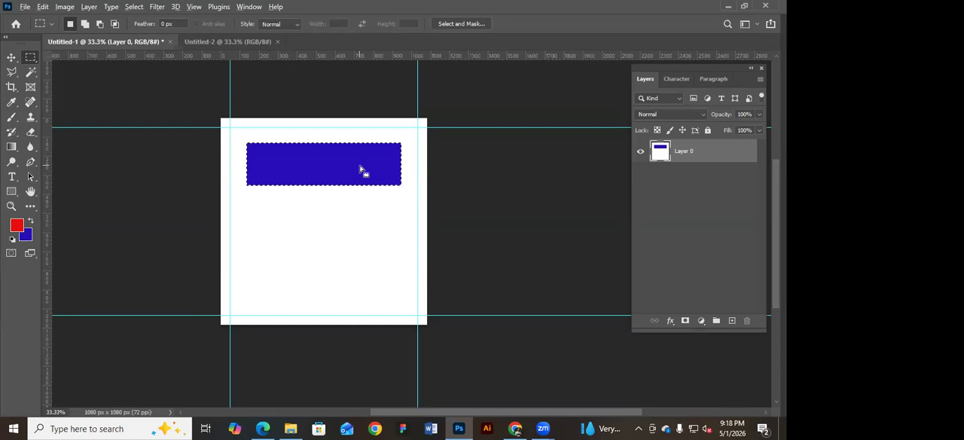
key(alt+BackSpace)
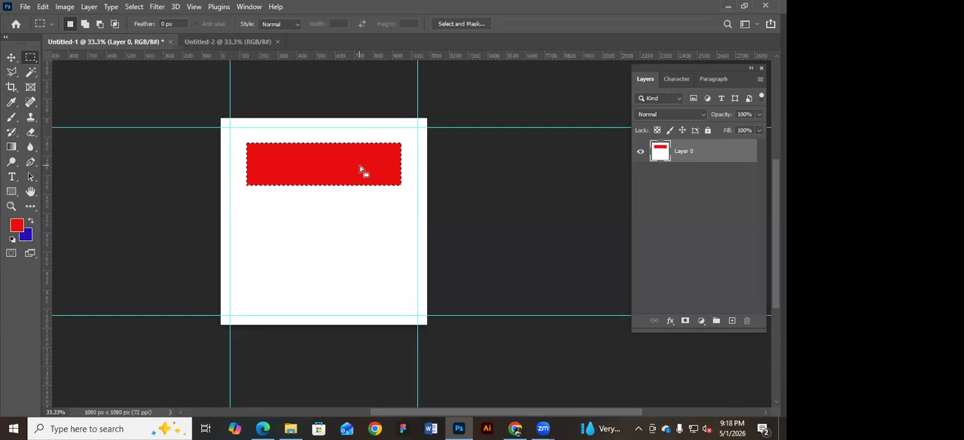
key(ctrl+BackSpace)
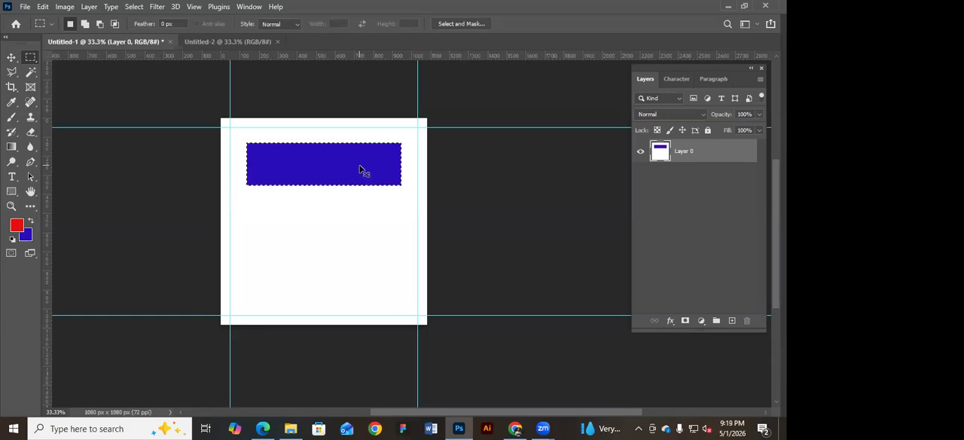
key(alt+BackSpace)
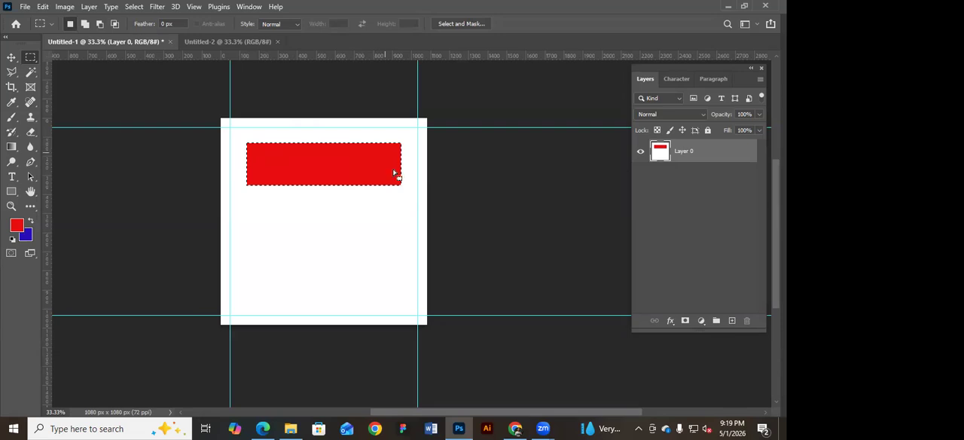
click(366, 102)
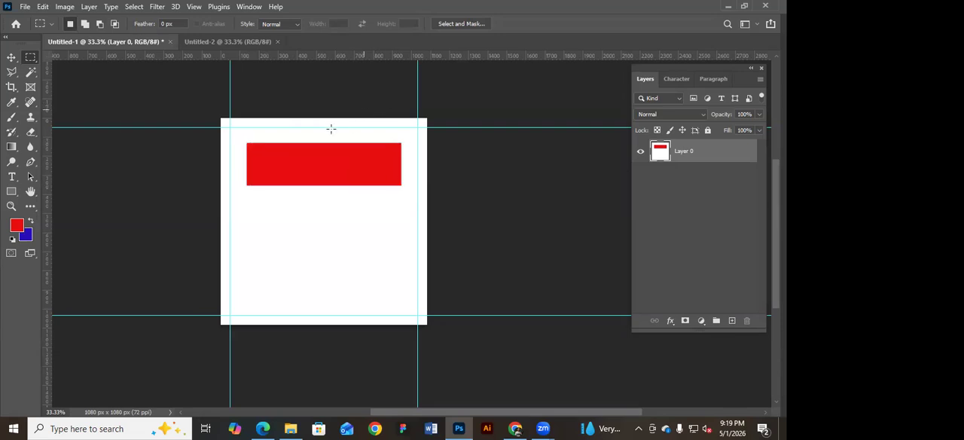
Deselect the layer, draw a rectangular marquee below the red bar, reselect Layer 0 and clear the selection.
click(12, 57)
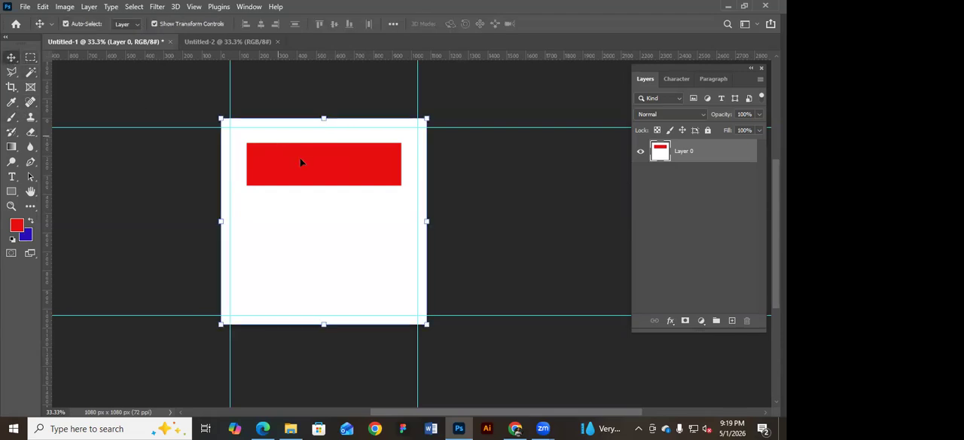
click(486, 214)
click(32, 58)
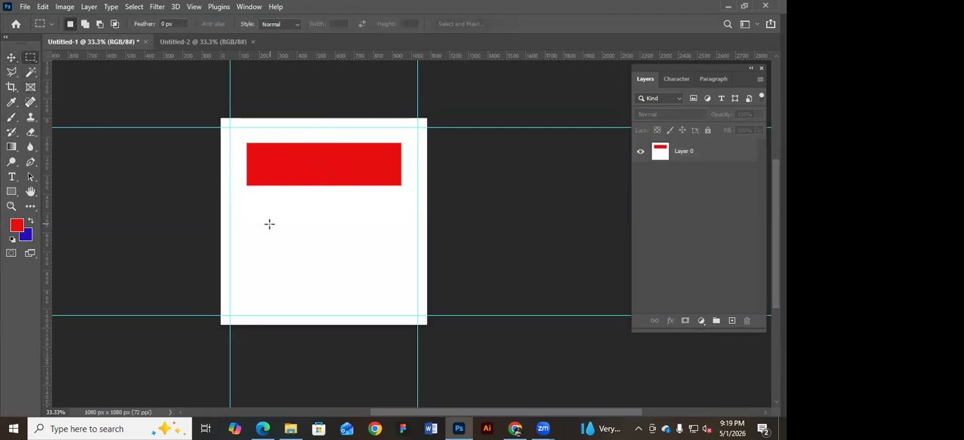
drag(270, 217, 375, 250)
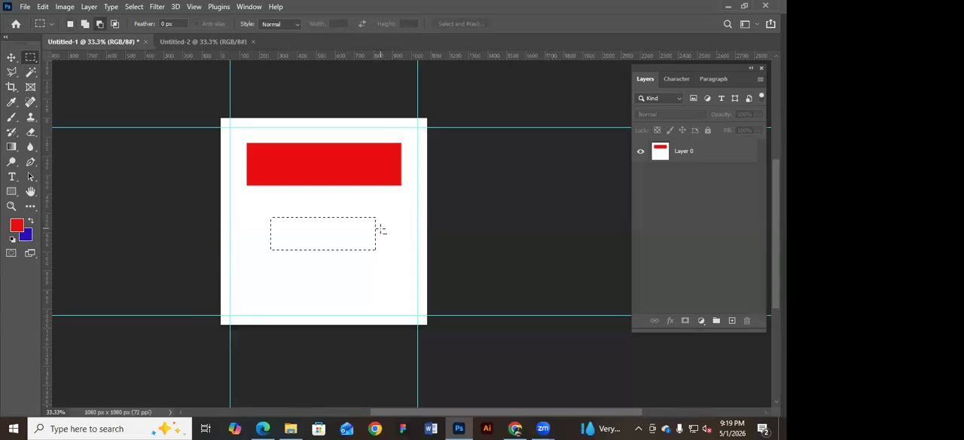
click(720, 152)
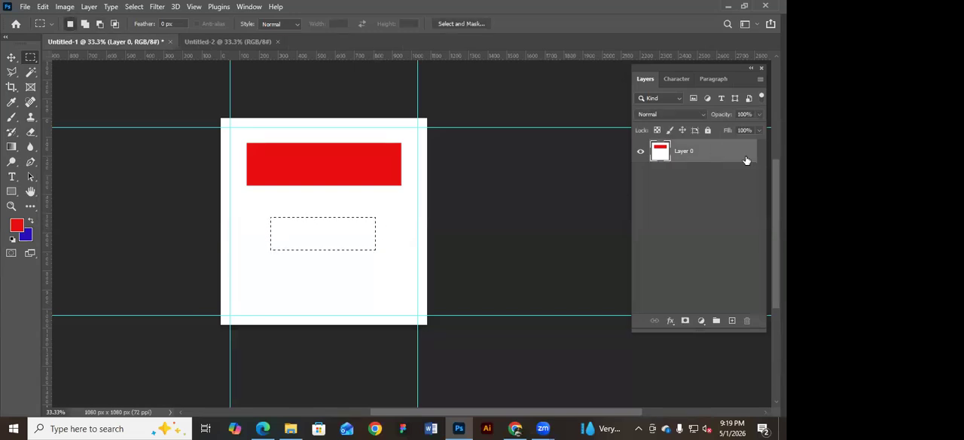
click(605, 143)
drag(274, 199, 374, 246)
click(494, 239)
Draw a smaller rectangular marquee below the red bar, fill it on Layer 0 with red and finally background blue, and deselect.
click(11, 57)
click(531, 253)
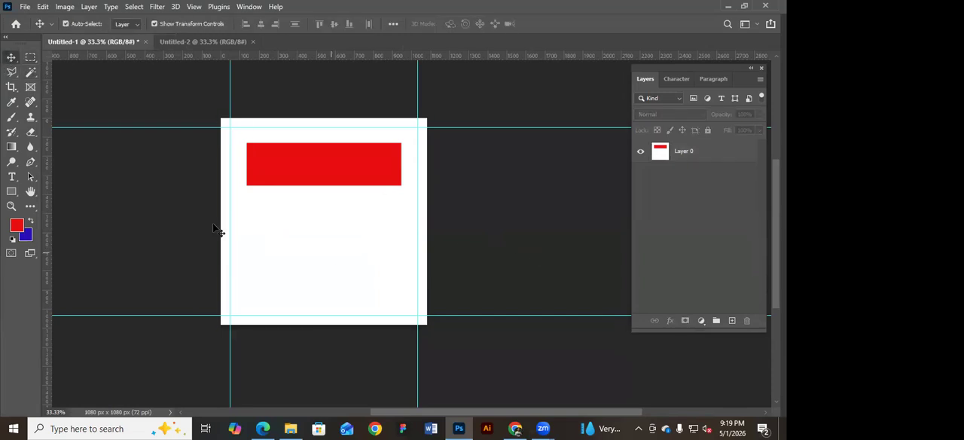
click(30, 57)
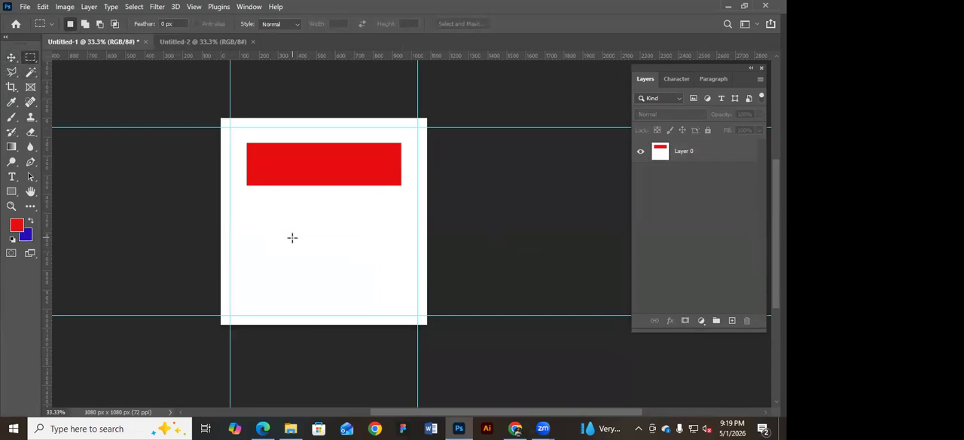
drag(379, 264, 380, 265)
click(697, 161)
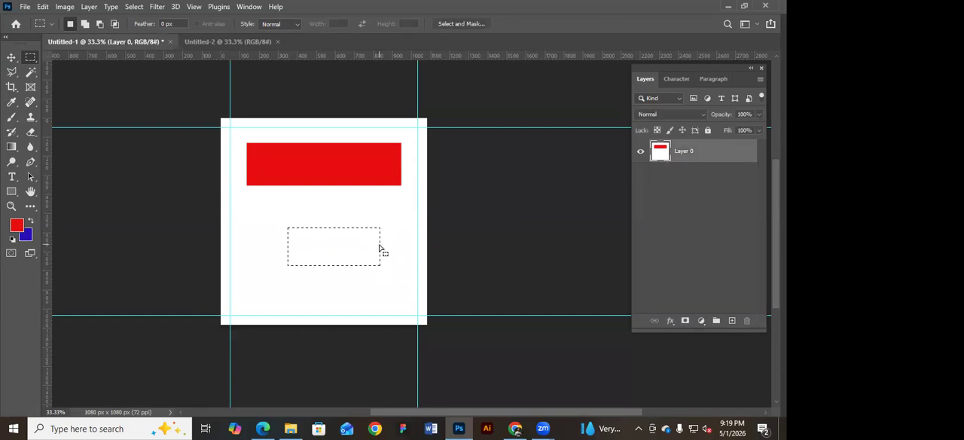
key(alt+BackSpace)
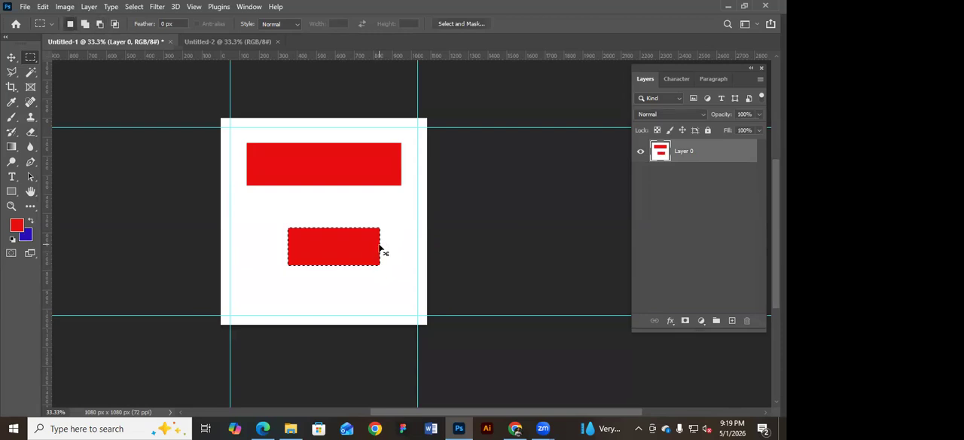
key(ctrl+BackSpace)
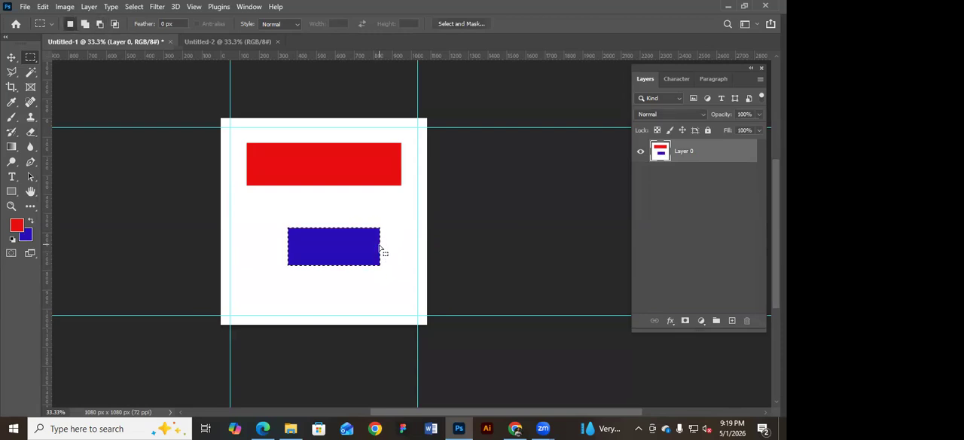
click(365, 201)
Draw a small circular selection between the red bar and blue rectangle with the Elliptical Marquee tool and fill it with background blue.
right_click(30, 62)
click(75, 68)
drag(247, 213, 270, 235)
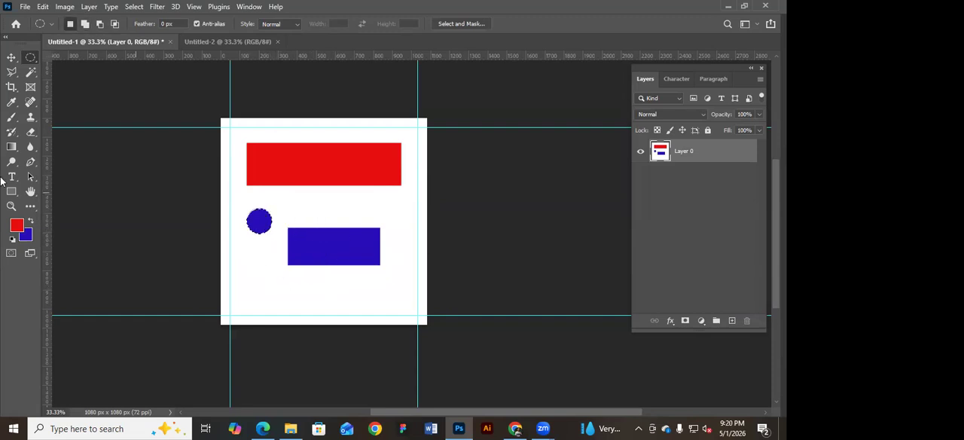
Set the background colour to a dark olive green, refill the circular selection with it, and deselect, keeping the Elliptical Marquee tool.
click(30, 237)
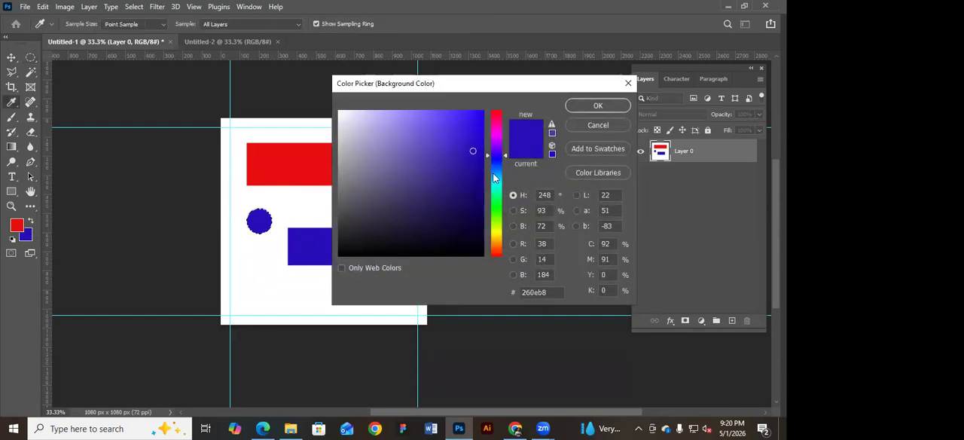
click(496, 231)
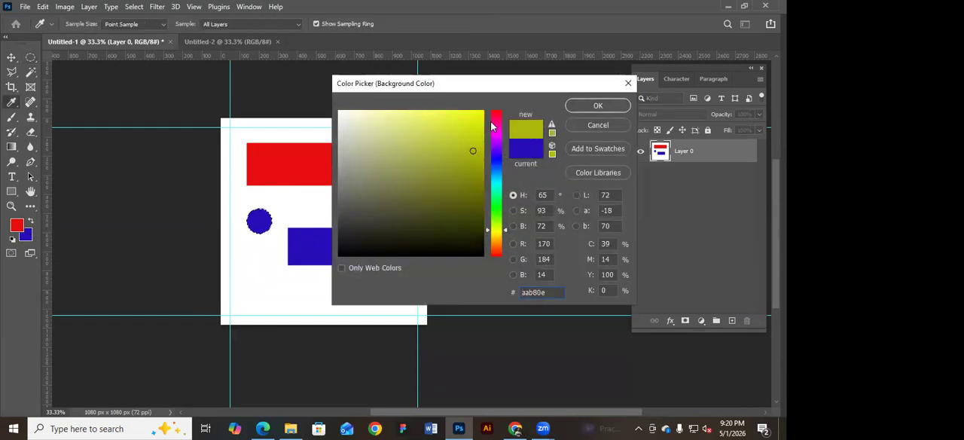
click(598, 105)
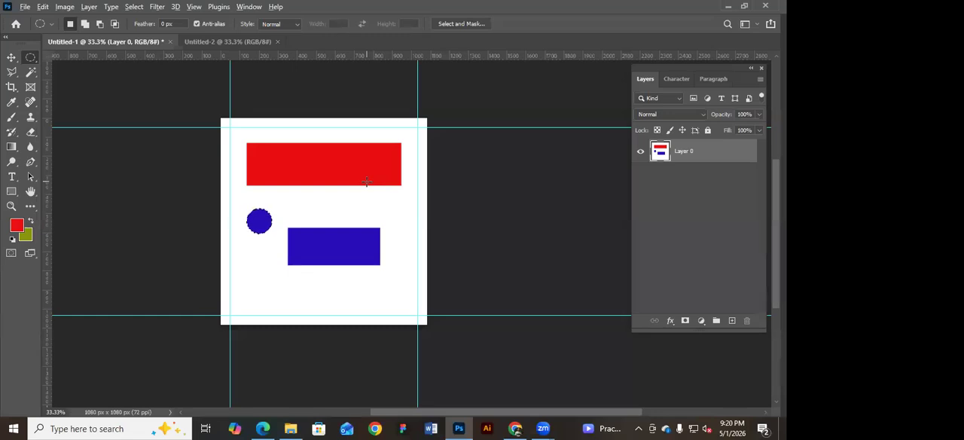
key(alt+BackSpace)
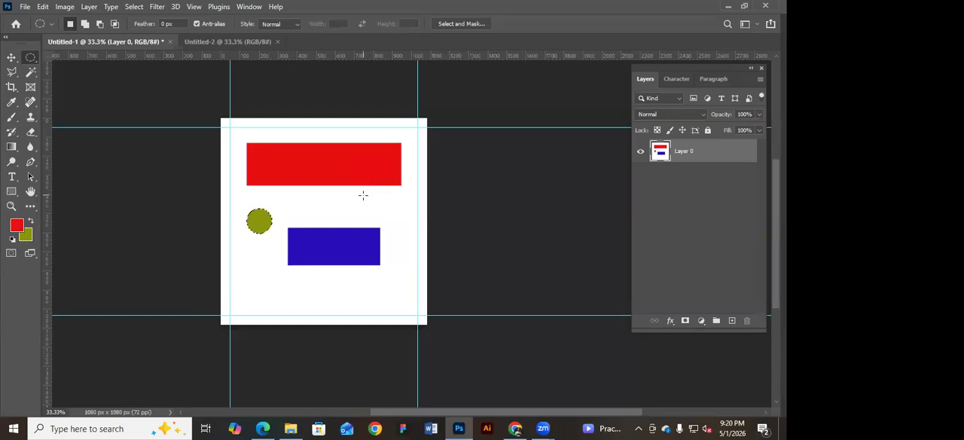
right_click(30, 60)
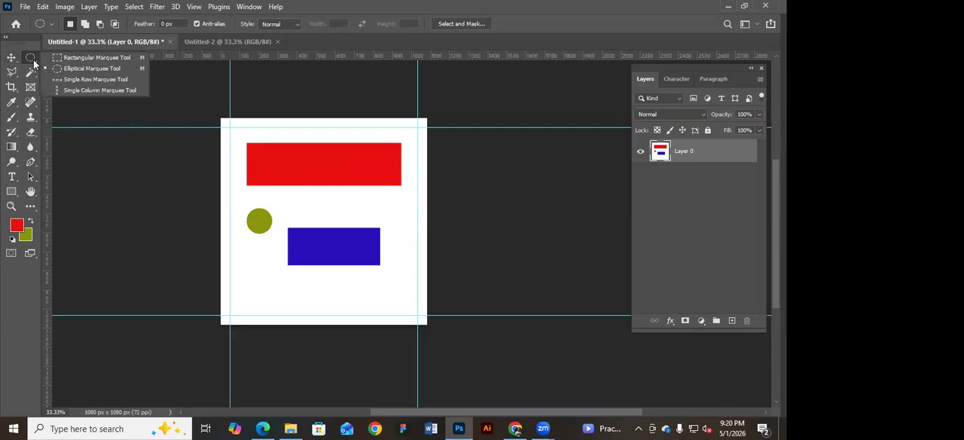
click(83, 68)
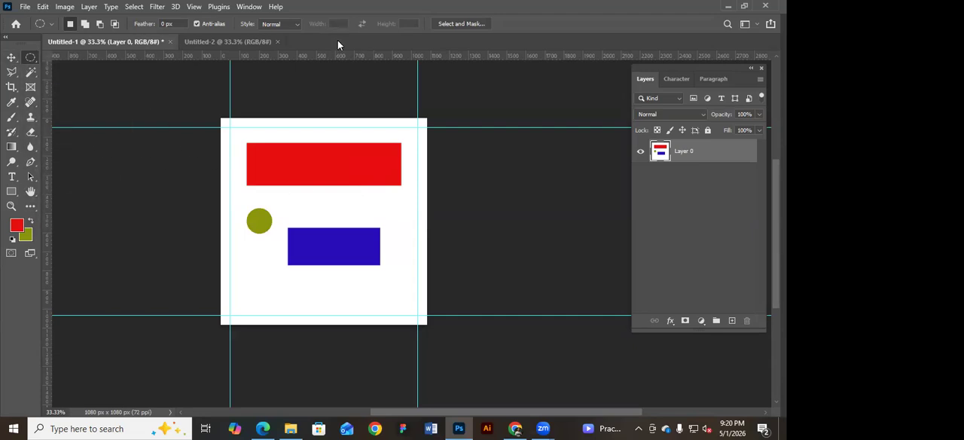
Switch to File Explorer and open the London cityscape image from Downloads in Photoshop as a separate document.
click(291, 428)
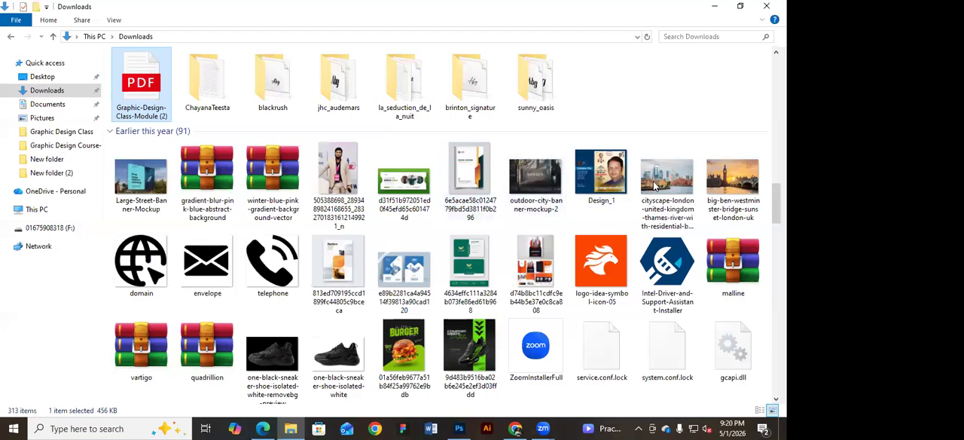
drag(654, 185, 461, 427)
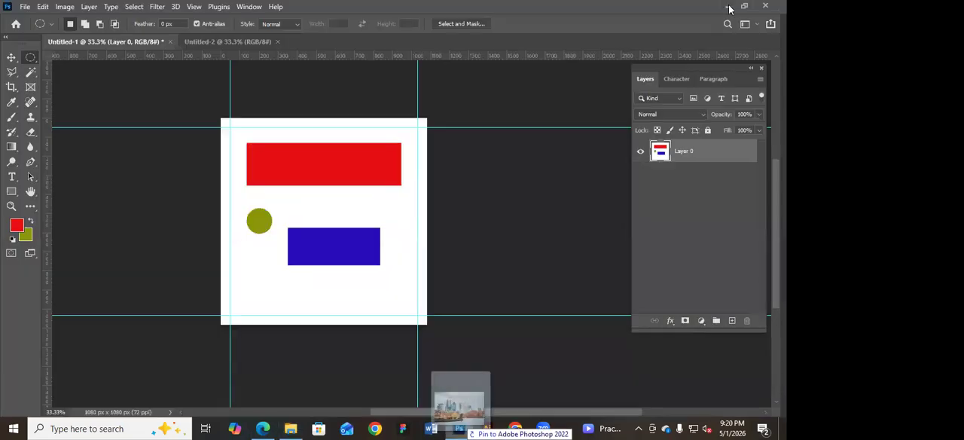
click(729, 6)
click(730, 122)
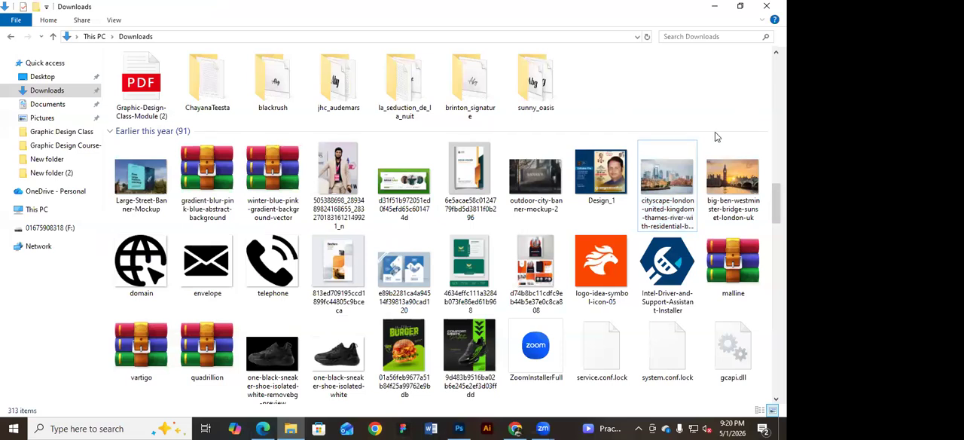
click(664, 176)
drag(664, 176, 323, 38)
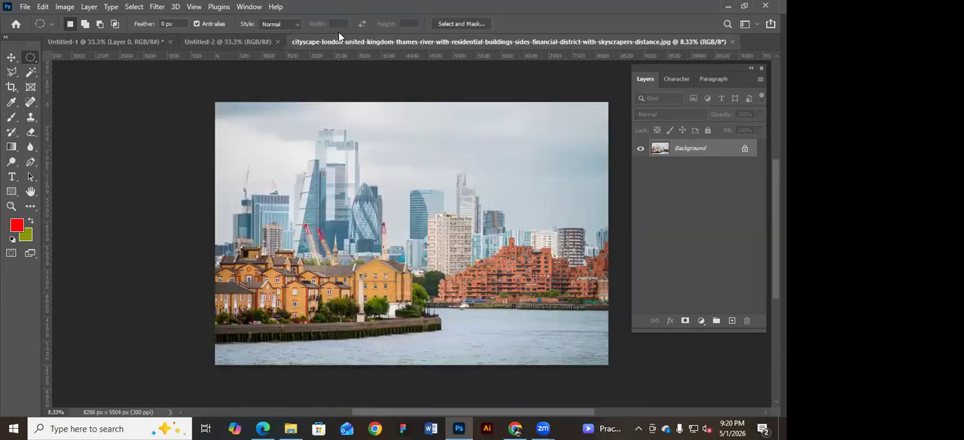
Place the London cityscape image from Downloads into Untitled-1 as a new layer, commit it, and undo the placement.
click(11, 57)
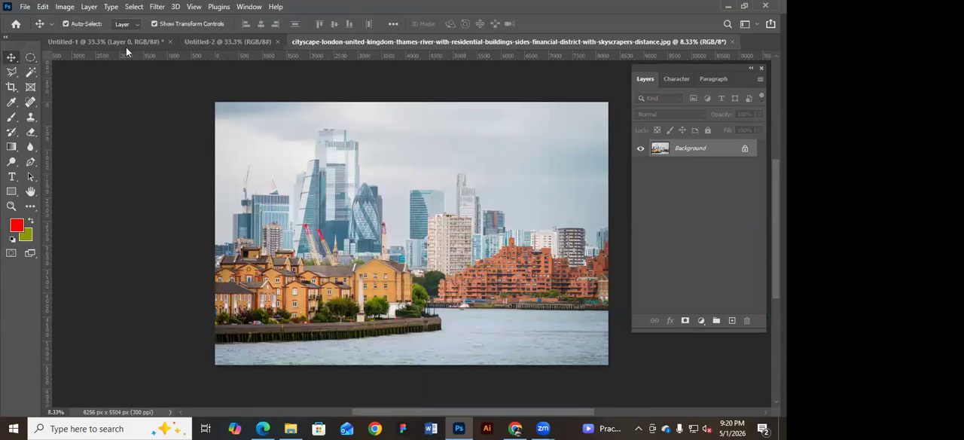
click(112, 44)
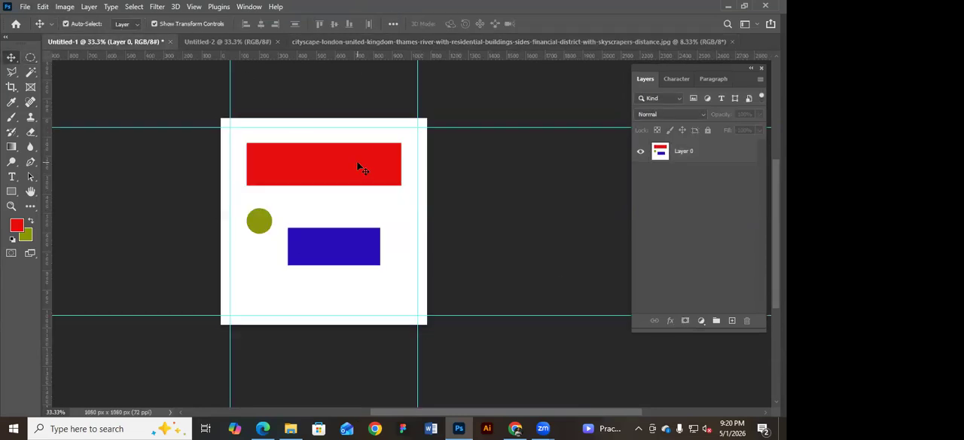
click(727, 6)
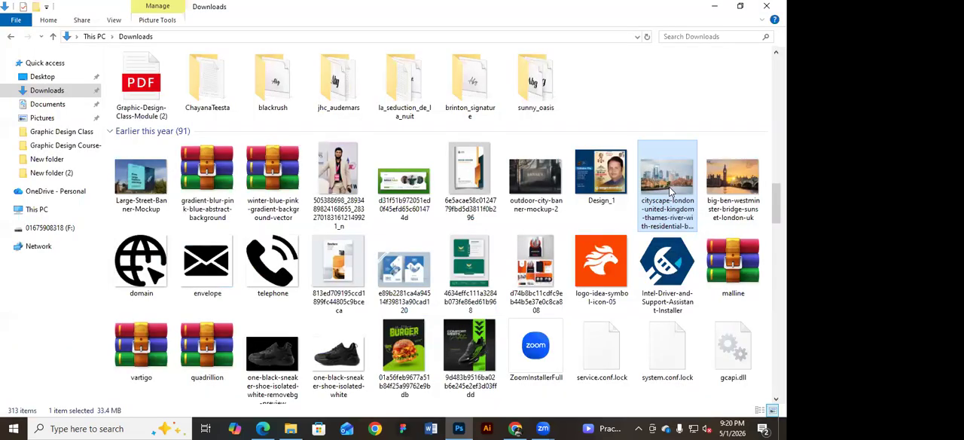
drag(639, 204, 332, 237)
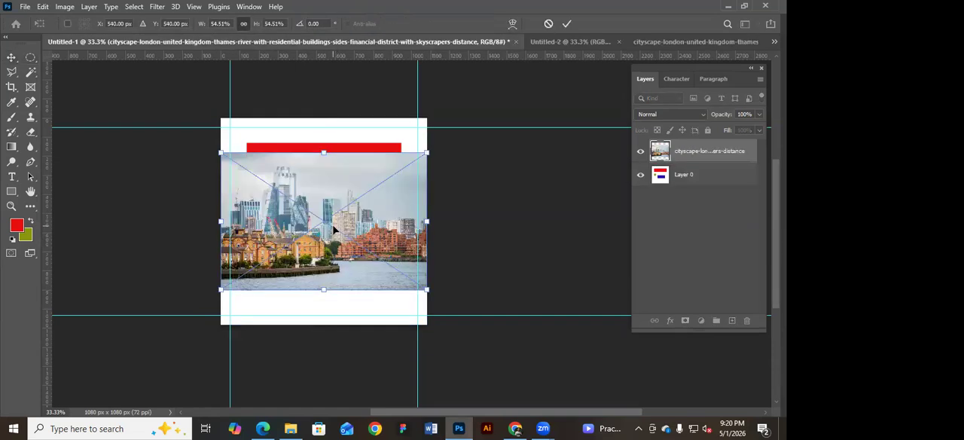
key(Return)
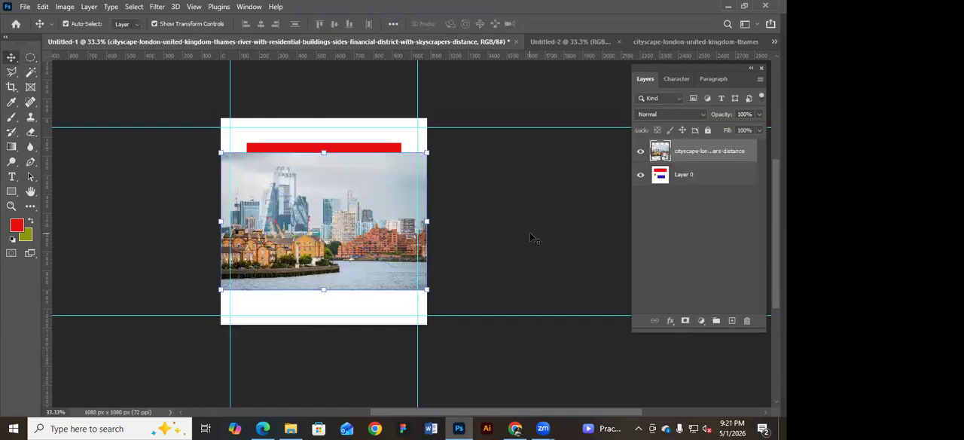
key(ctrl+z)
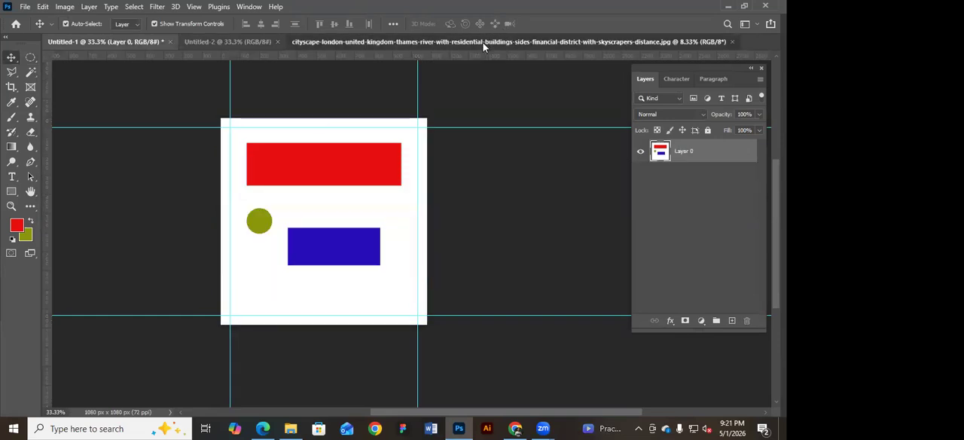
Switch to the London cityscape document and activate the Elliptical Marquee tool.
click(483, 43)
drag(481, 163, 423, 149)
click(29, 58)
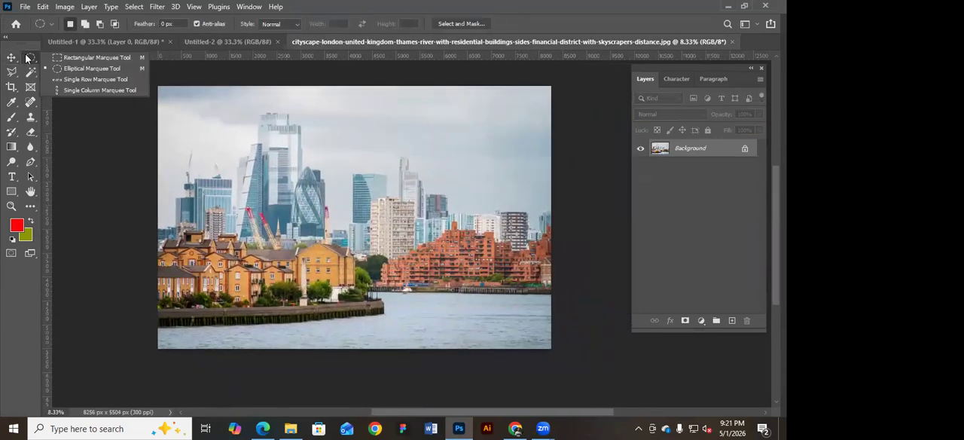
click(72, 68)
Try circular selections over the skyscrapers and the sky, reposition the one over the skyscrapers, and clear them.
drag(239, 119, 347, 229)
drag(317, 185, 300, 166)
click(225, 105)
drag(214, 101, 254, 137)
click(214, 119)
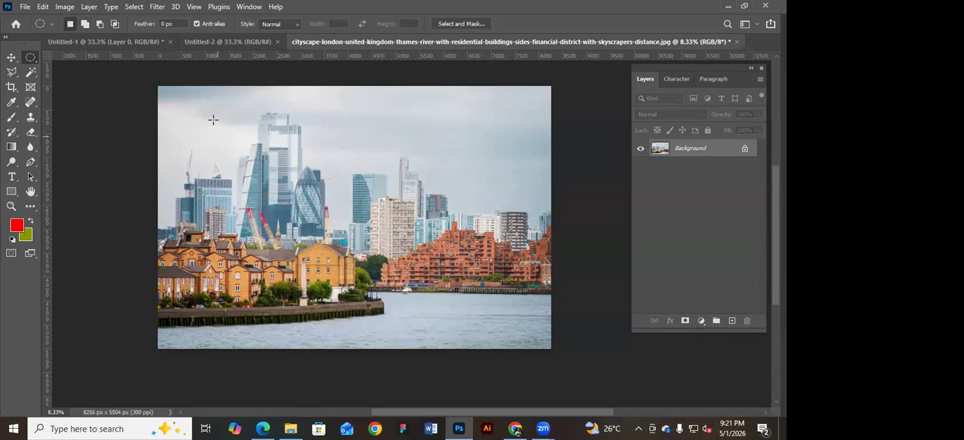
Select a circle around the tall skyscrapers in the London cityscape and move its contents into Untitled-1 with the Move tool.
drag(236, 107, 380, 215)
drag(331, 169, 353, 242)
drag(287, 183, 280, 140)
click(12, 58)
drag(316, 160, 339, 218)
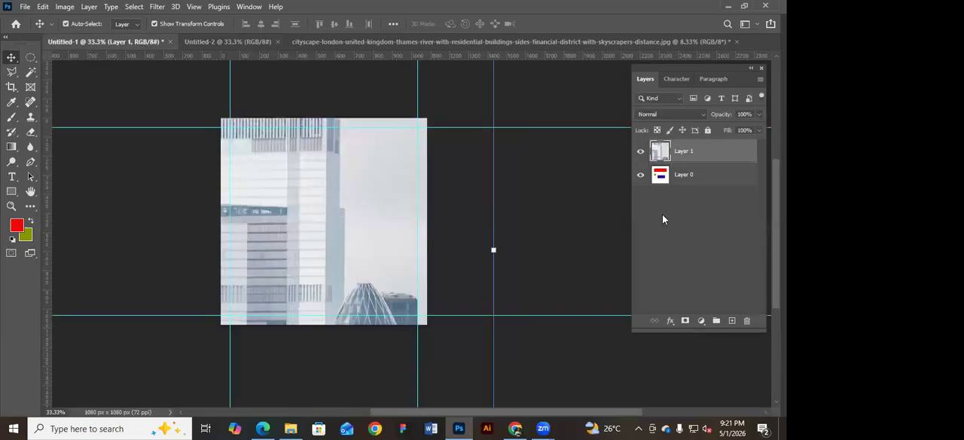
Scale the circular cityscape cutout down to about 6.84% over the blue rectangle, commit the transform, and deselect the layer.
right_click(713, 151)
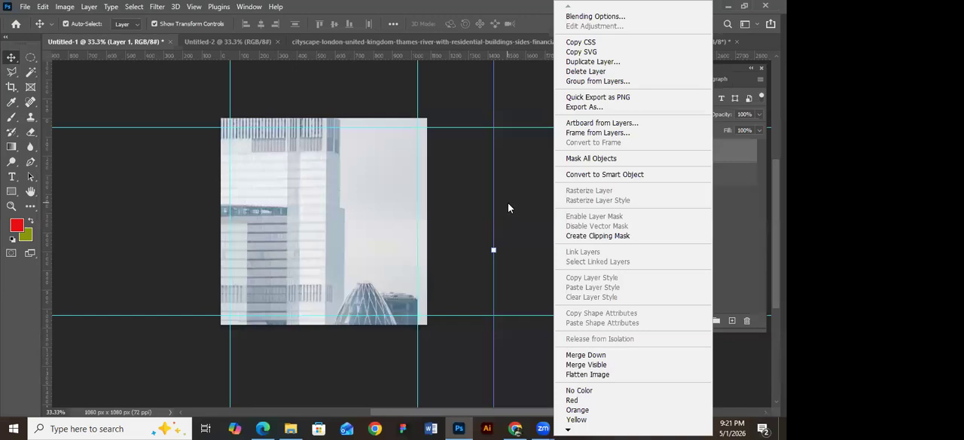
click(494, 249)
drag(494, 250, 336, 248)
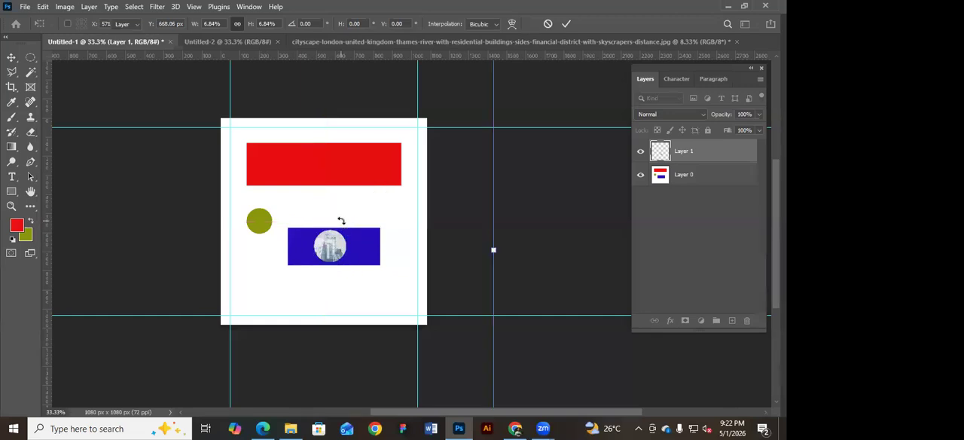
key(Return)
click(503, 213)
Select a rectangular area around the riverside brick houses in the London cityscape and move its contents into Untitled-2.
click(381, 41)
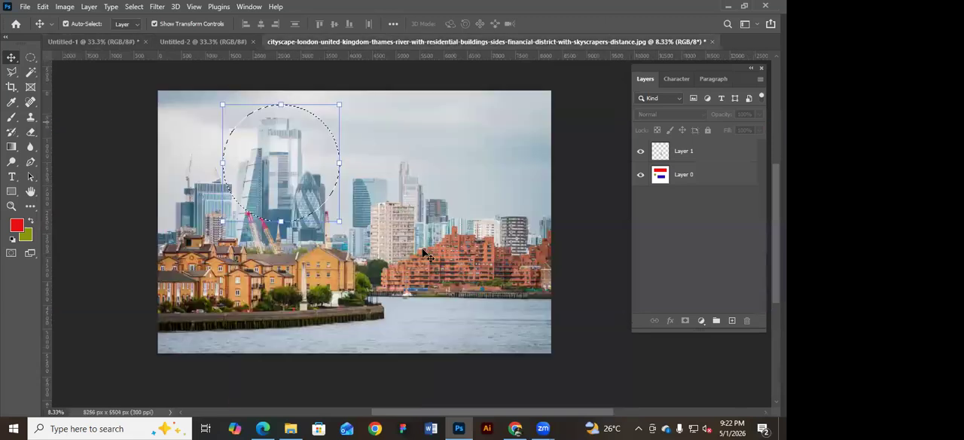
click(31, 59)
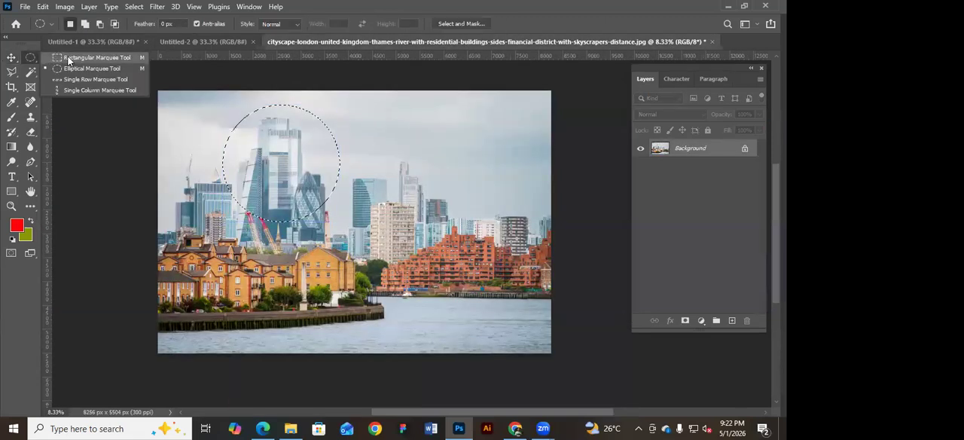
click(73, 57)
drag(158, 240, 394, 333)
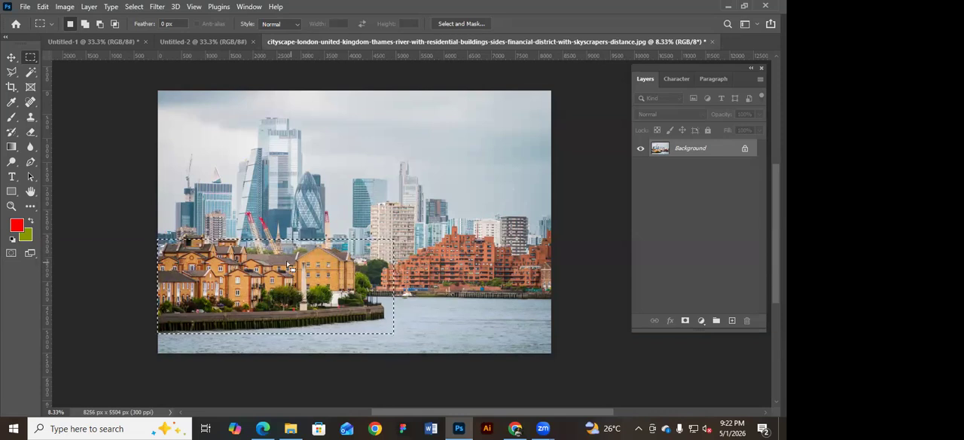
drag(158, 202, 393, 343)
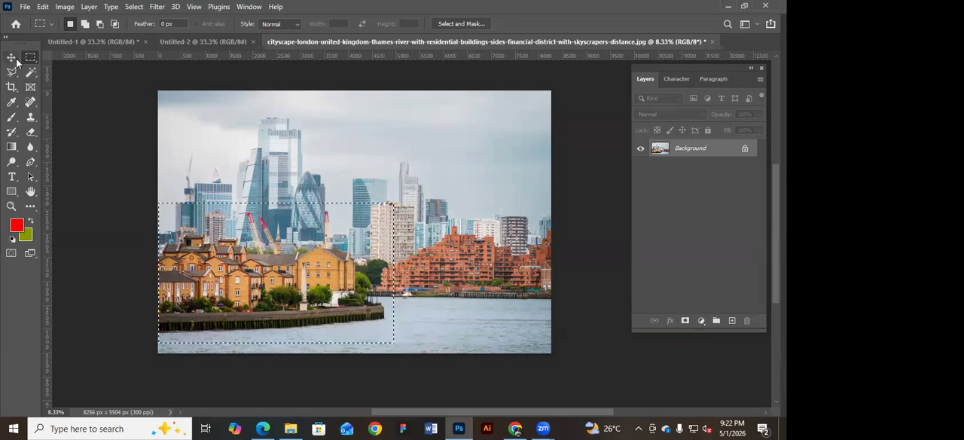
key(v)
drag(284, 195, 416, 198)
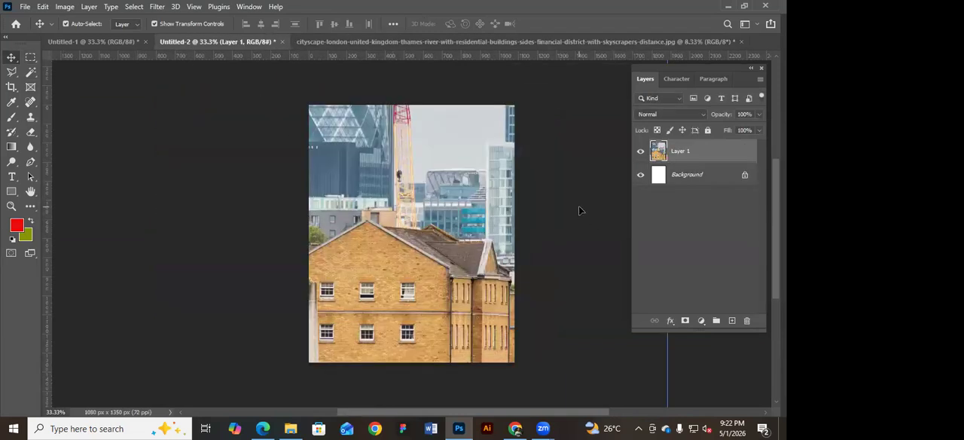
Scale the rectangular cityscape cutout down to about 10.52% in the middle of the Untitled-2 canvas and commit the transform.
key(ctrl+minus)
key(ctrl+minus)
key(ctrl+minus)
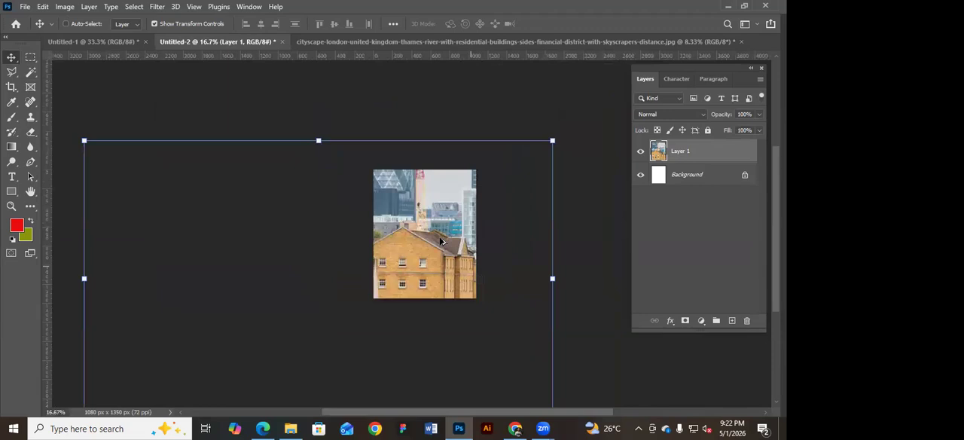
drag(510, 225, 439, 199)
drag(213, 204, 427, 161)
key(Return)
scroll(425, 163, up, 2)
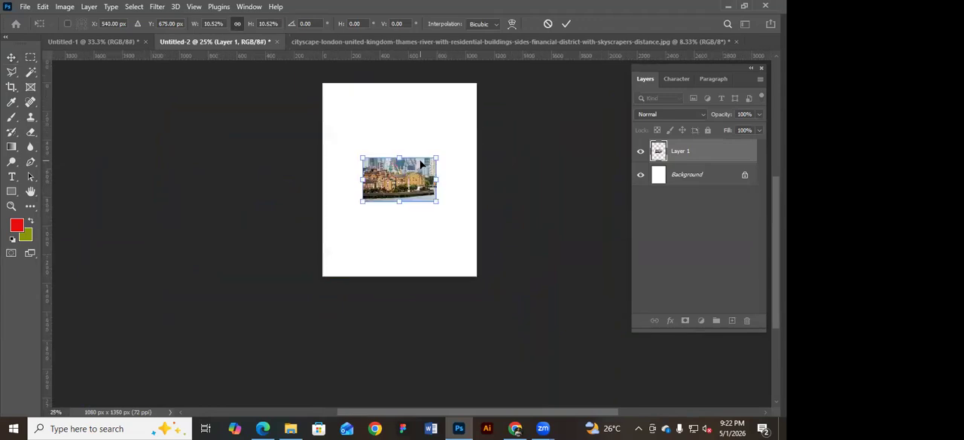
Switch to the London cityscape document and compare the Rectangular Marquee and Move tools on the active selection.
click(520, 43)
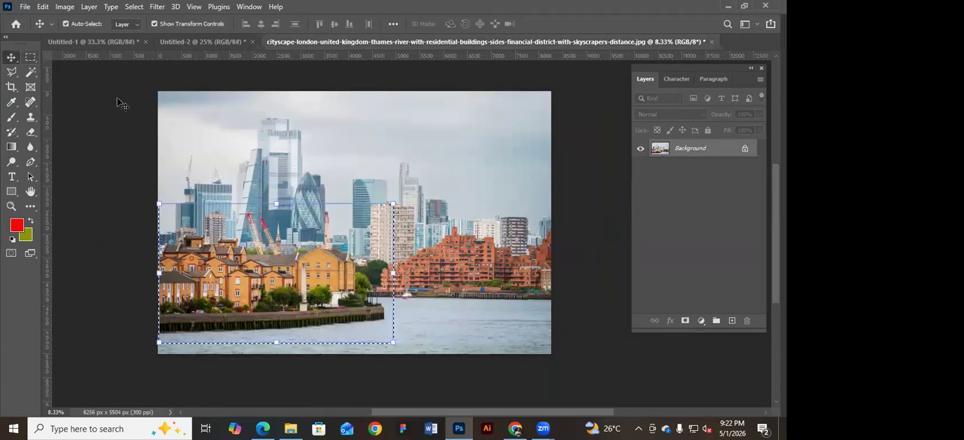
drag(30, 58, 55, 72)
click(12, 59)
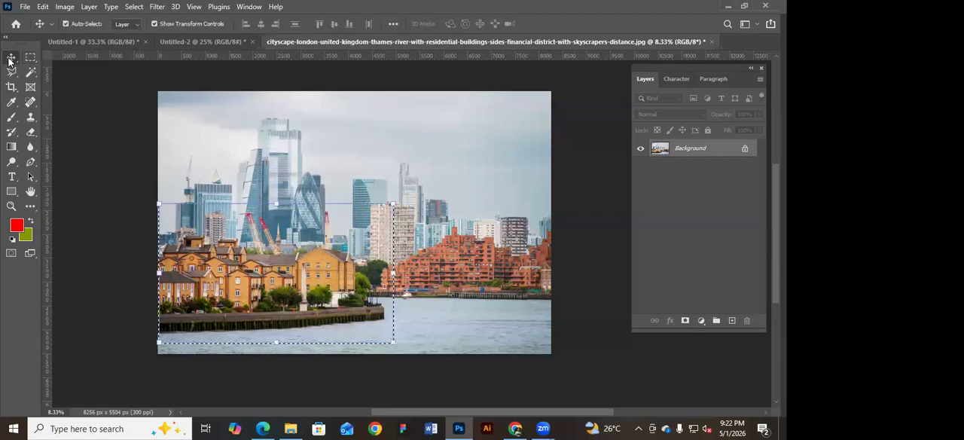
click(30, 59)
click(10, 58)
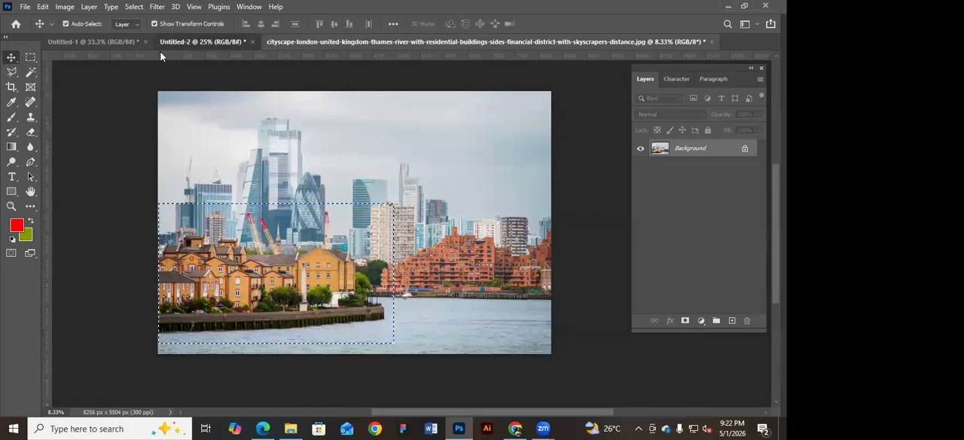
Switch to Untitled-1, select Layer 0 to compare the Rectangular Marquee and Move tools on it, and deselect it.
click(162, 45)
click(124, 42)
click(344, 173)
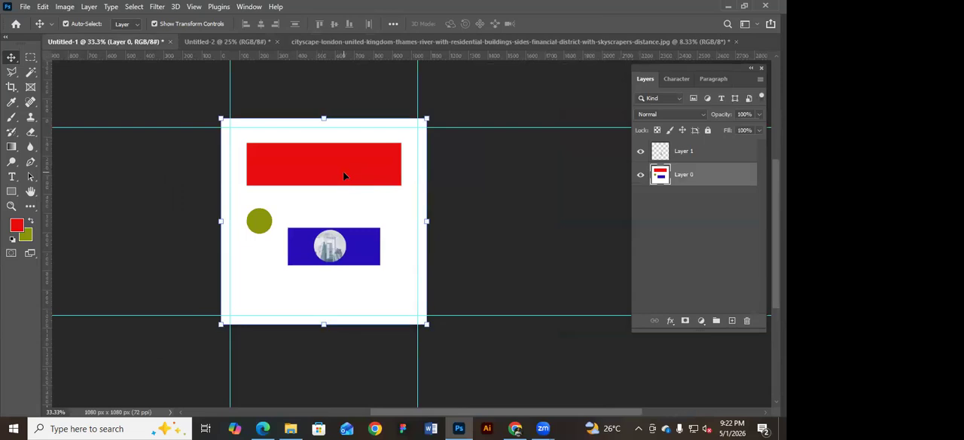
click(30, 59)
click(10, 58)
click(503, 206)
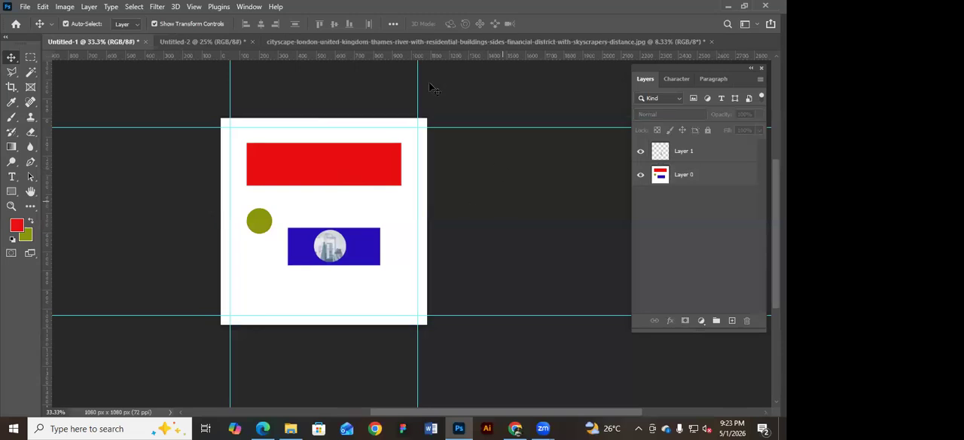
Revisit the London cityscape selection with the Rectangular Marquee and Move tools, and return to Layer 0 in Untitled-1.
click(385, 41)
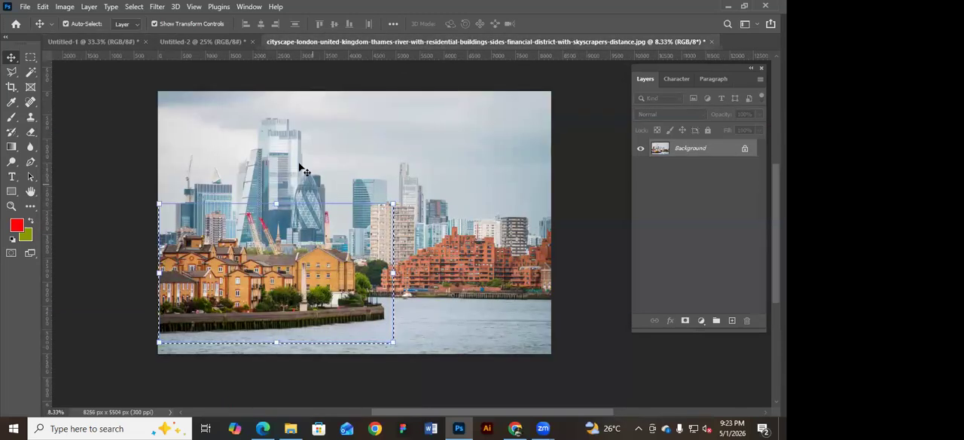
click(31, 59)
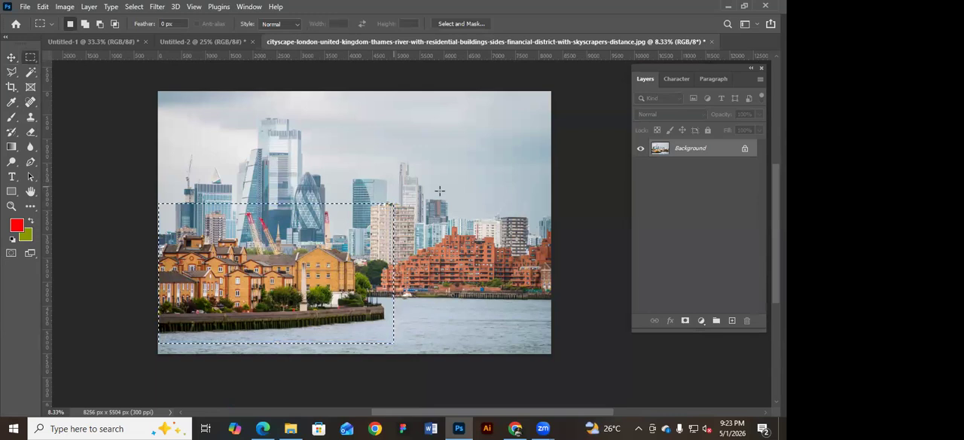
click(12, 58)
drag(142, 127, 312, 164)
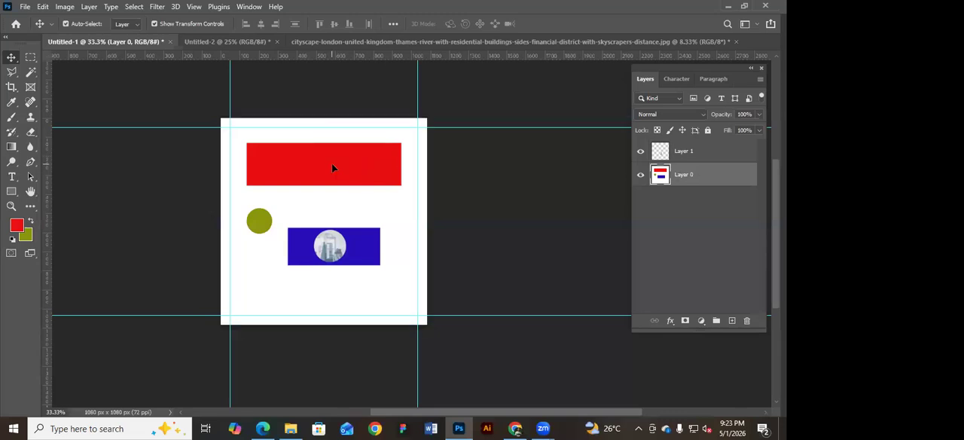
Try to move the filled shapes on Layer 0 separately and undo the move.
drag(264, 220, 293, 221)
key(ctrl+z)
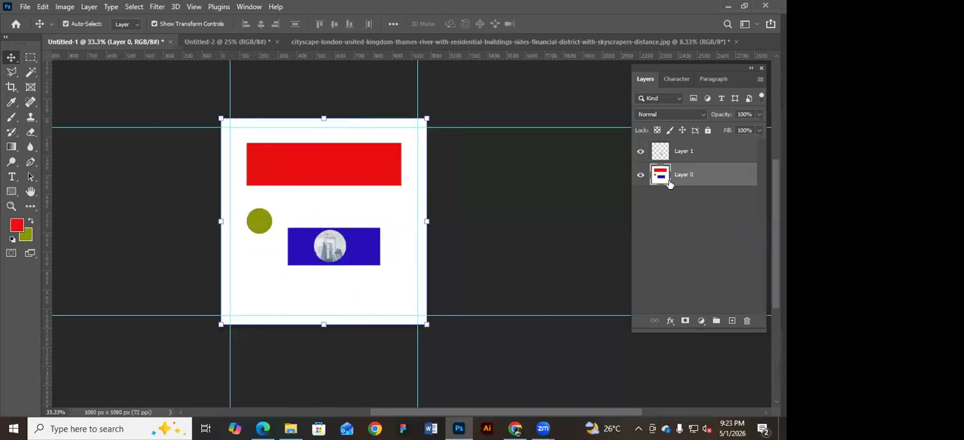
click(678, 174)
drag(401, 238, 488, 249)
Select the circular cityscape layer and toggle its visibility off and on.
click(329, 245)
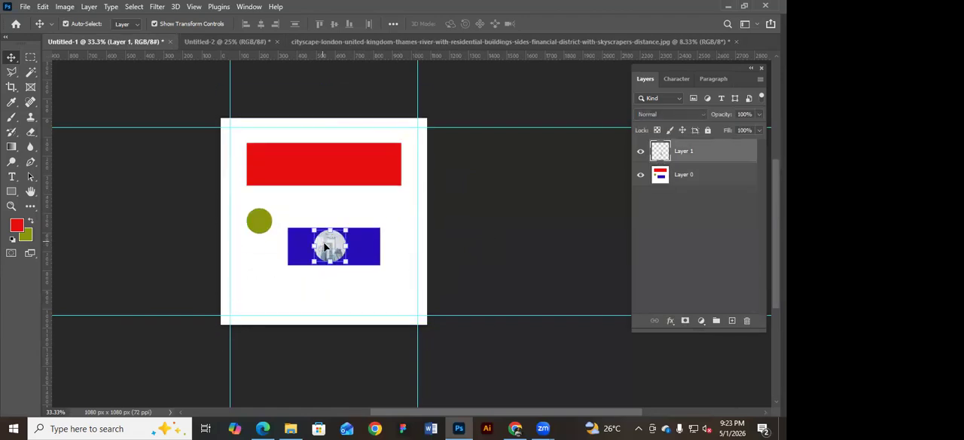
click(640, 153)
click(639, 153)
click(639, 154)
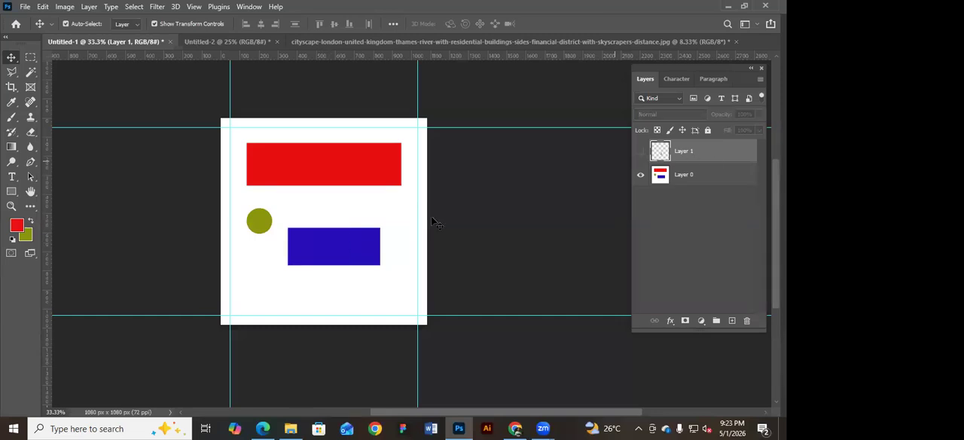
click(640, 154)
Move the circular cityscape cutout onto the large red rectangle and make Layer 0 the active layer.
drag(334, 249, 332, 168)
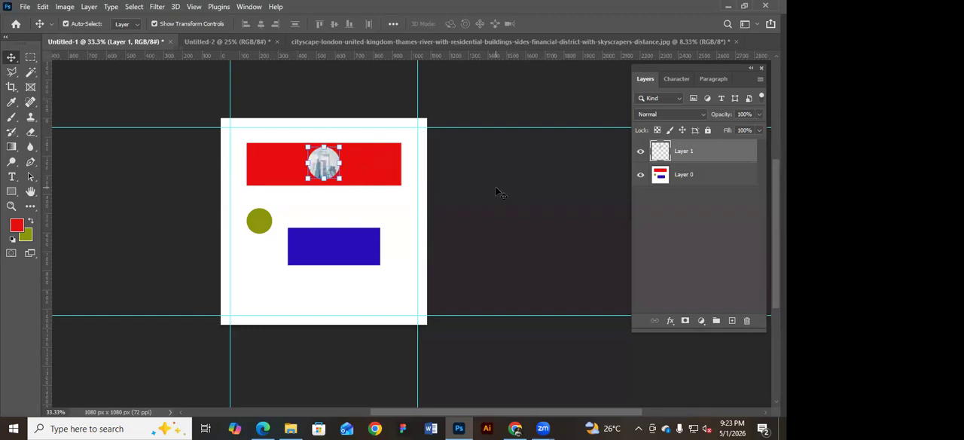
mouse_move(318, 162)
mouse_down()
mouse_move(350, 187)
mouse_move(318, 166)
mouse_up()
click(345, 160)
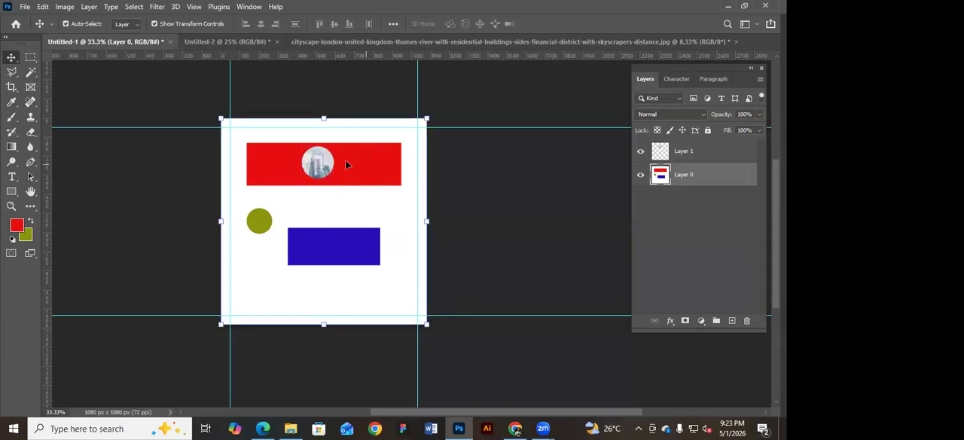
Draw two red rectangle shapes: about 642 x 122 px below the blue rectangle and about 460 x 109 px above it.
click(30, 57)
click(12, 192)
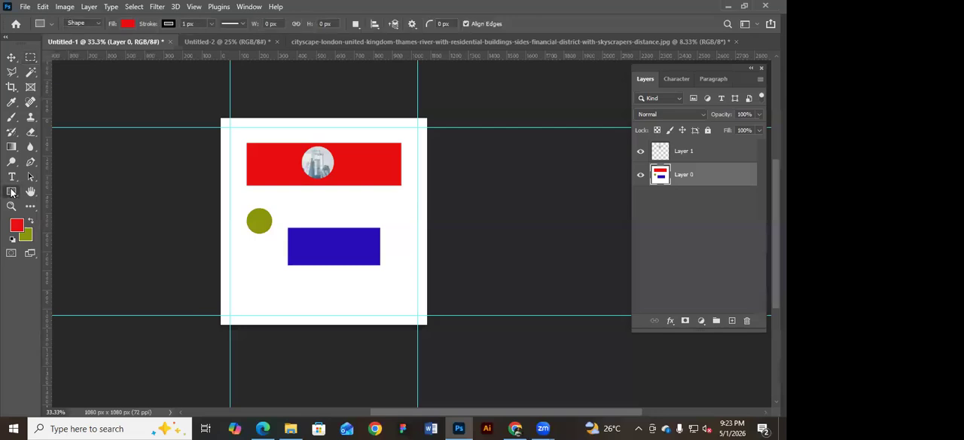
click(11, 58)
click(11, 193)
right_click(11, 194)
click(57, 194)
drag(267, 277, 390, 300)
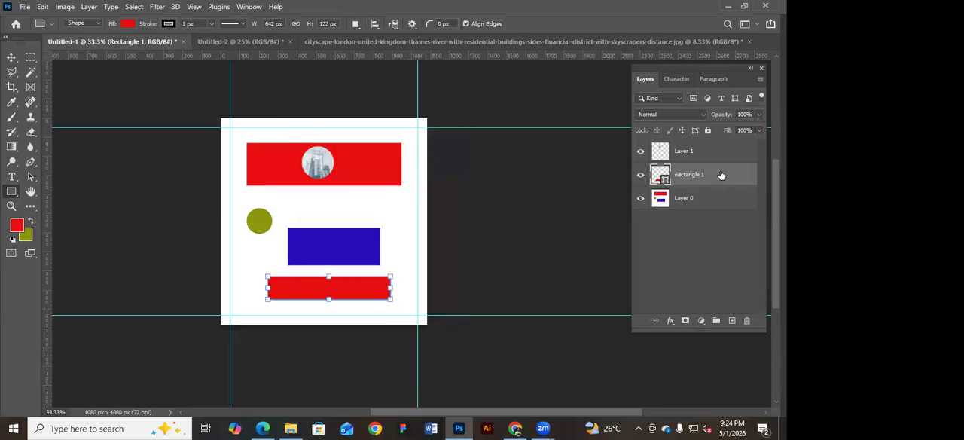
drag(297, 196, 385, 217)
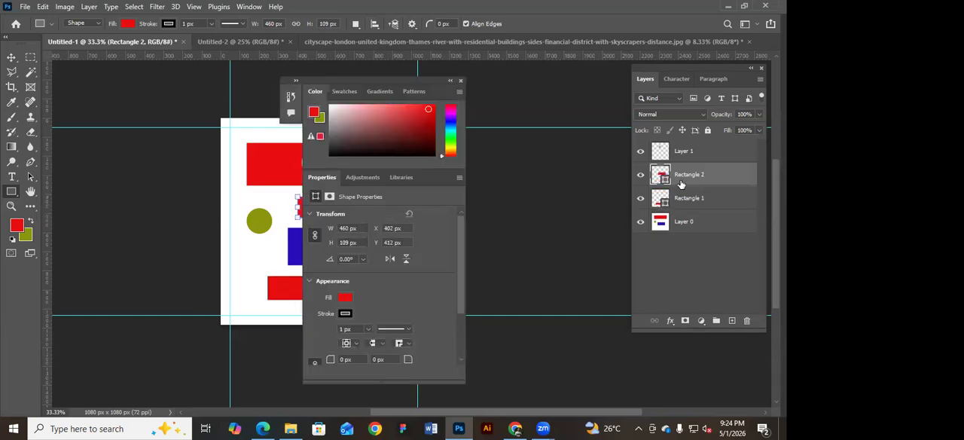
click(461, 82)
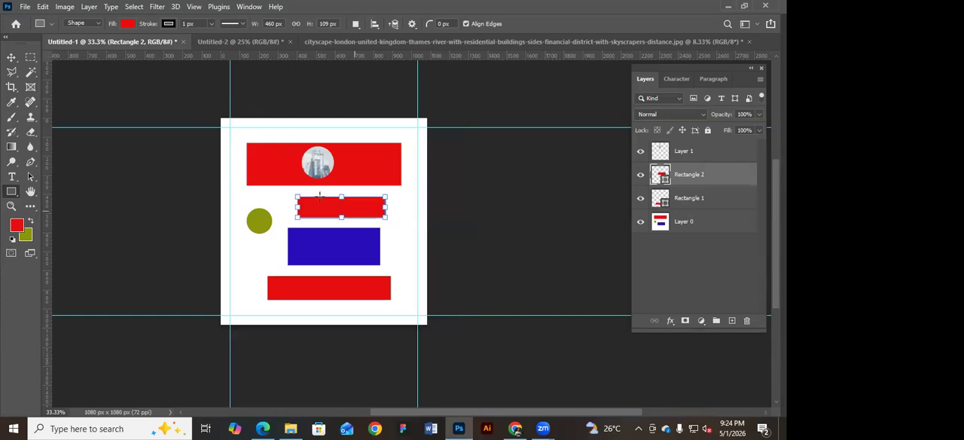
Marquee a rectangular area over the upper edge of the large red rectangle, activate Layer 0, and clear the selection.
click(30, 57)
drag(267, 129, 382, 162)
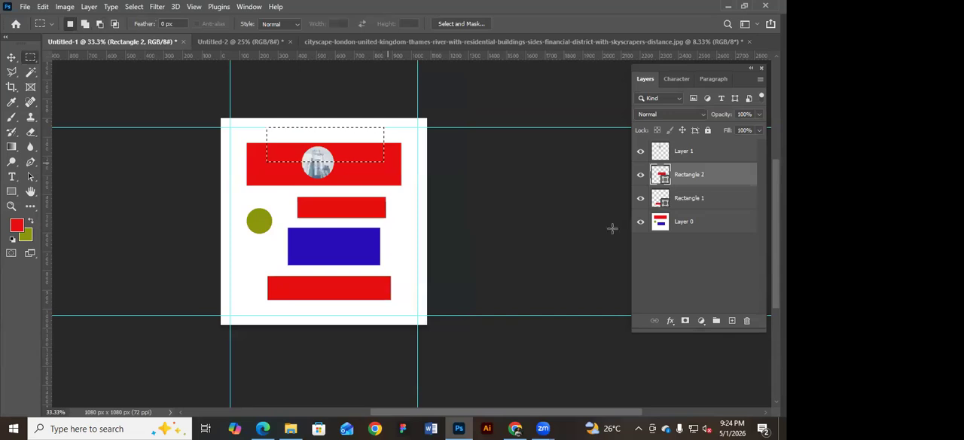
click(685, 222)
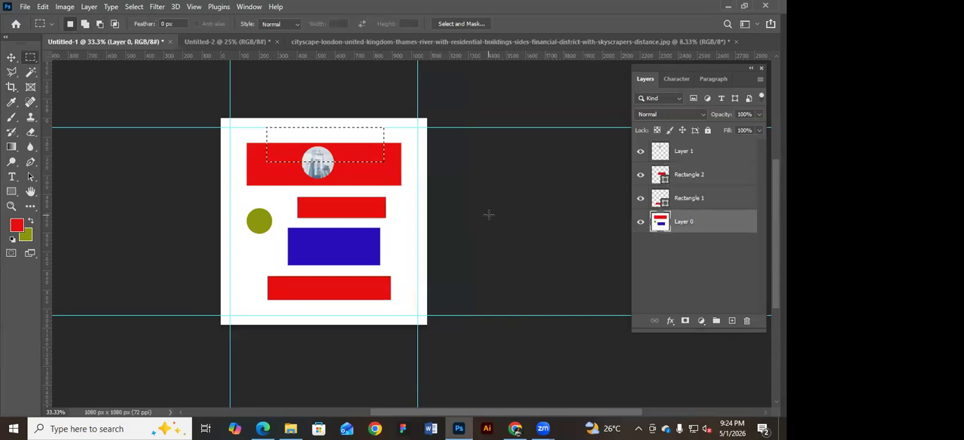
click(315, 145)
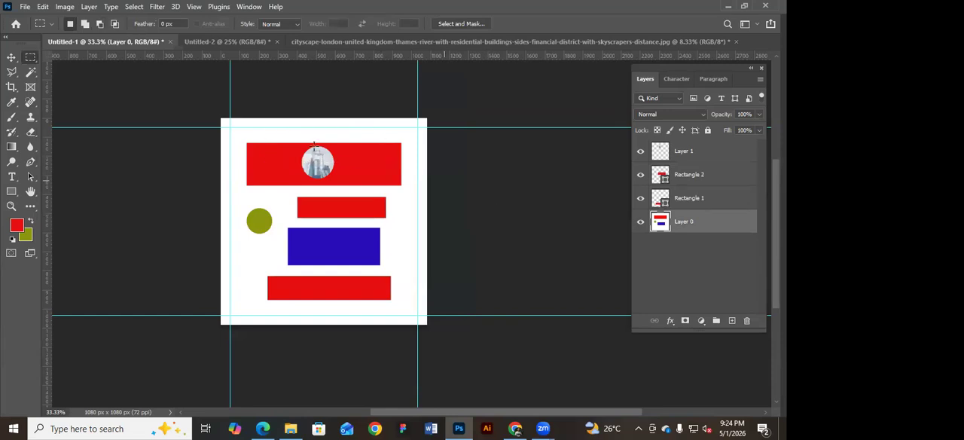
click(11, 57)
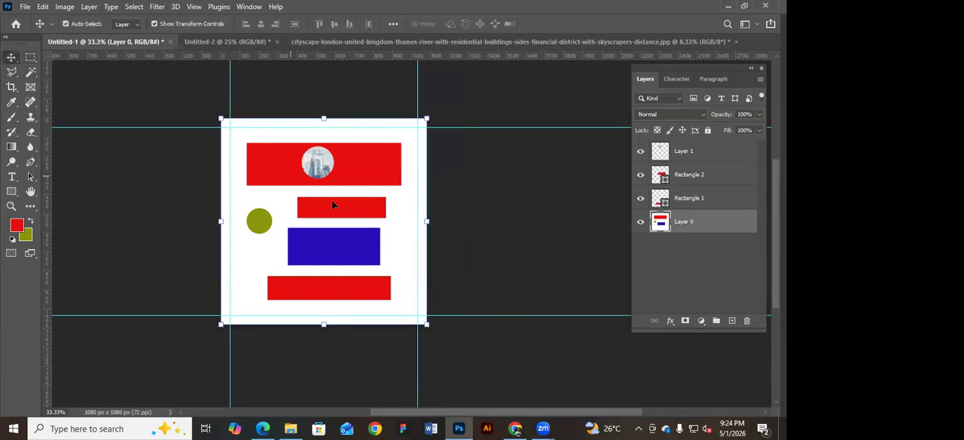
click(31, 58)
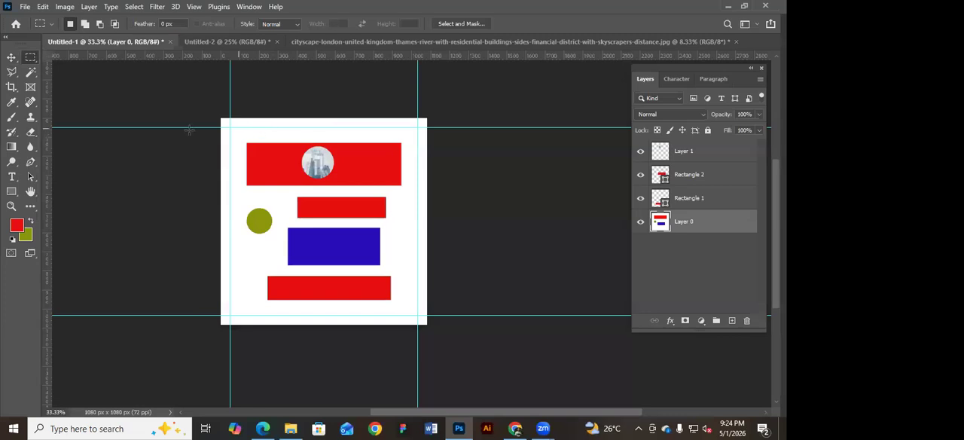
click(12, 58)
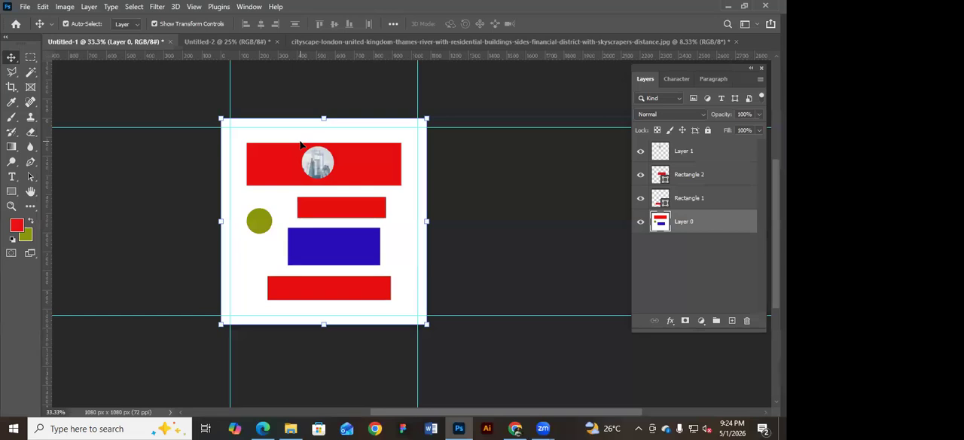
Marquee the river-and-buildings half of the cityscape photo, fill it with Content-Aware at 100% opacity, and clear the selection.
click(30, 59)
click(331, 42)
drag(353, 91, 592, 370)
key(shift+F5)
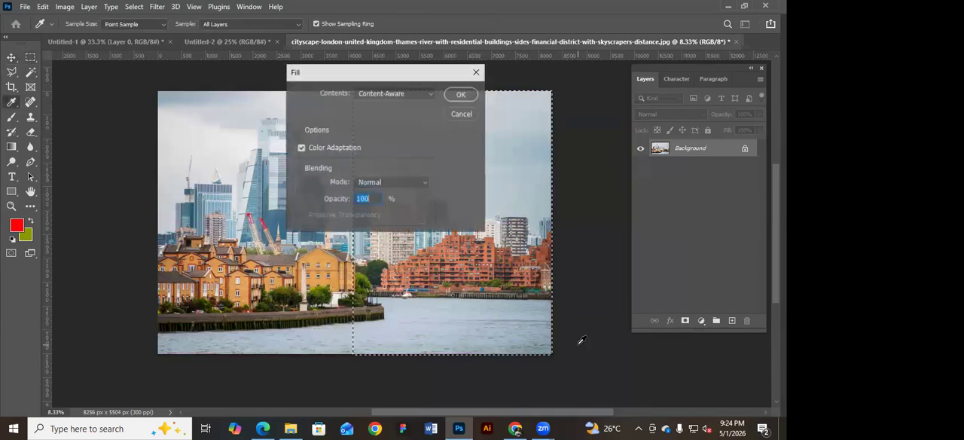
click(462, 95)
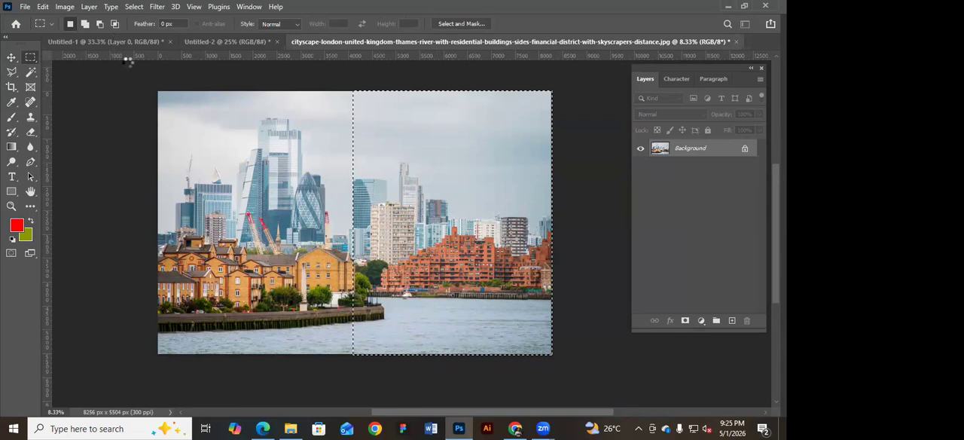
click(488, 429)
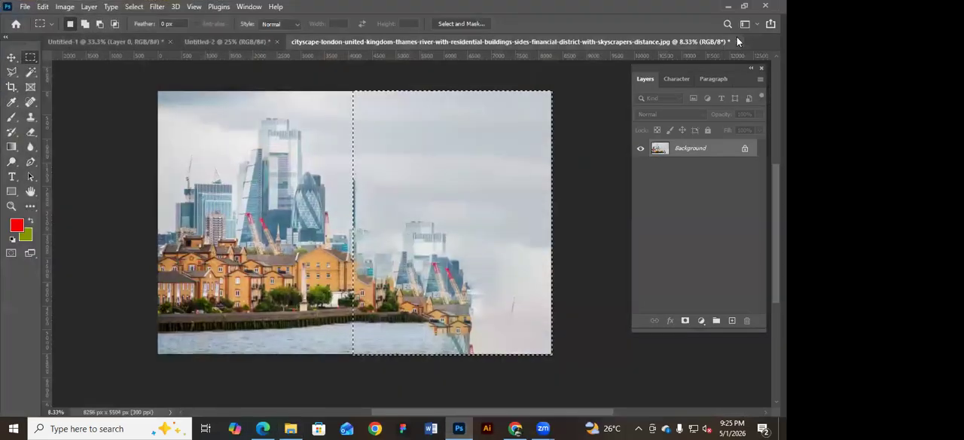
click(414, 121)
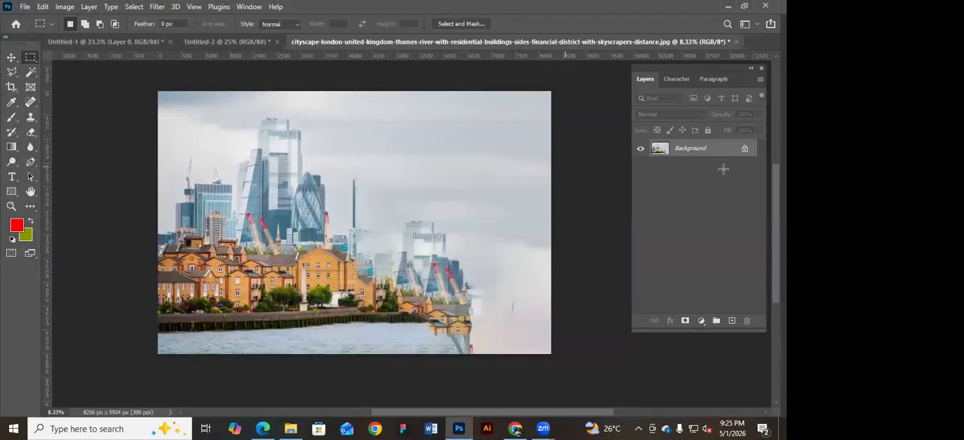
Unlock the cityscape's Background layer, erase a tall rectangular area from the Content-Aware filled half, and clear the selection.
click(745, 151)
drag(393, 80, 522, 327)
click(474, 147)
drag(384, 132, 506, 311)
drag(454, 210, 448, 205)
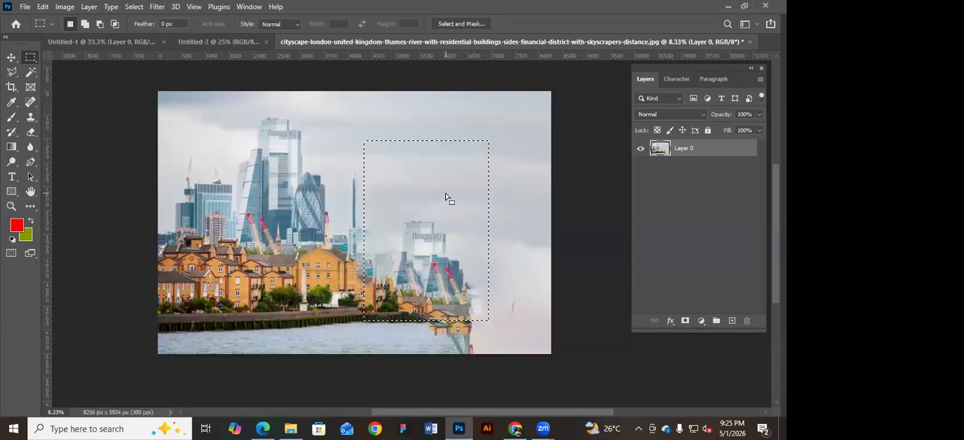
key(Delete)
click(511, 123)
Try moving a marquee selection of the skyscrapers into Untitled-1, undo the transfer, and return to the cityscape document.
mouse_move(320, 262)
mouse_down()
mouse_move(243, 164)
mouse_move(194, 152)
mouse_move(135, 53)
mouse_move(105, 41)
mouse_move(305, 164)
mouse_up()
key(v)
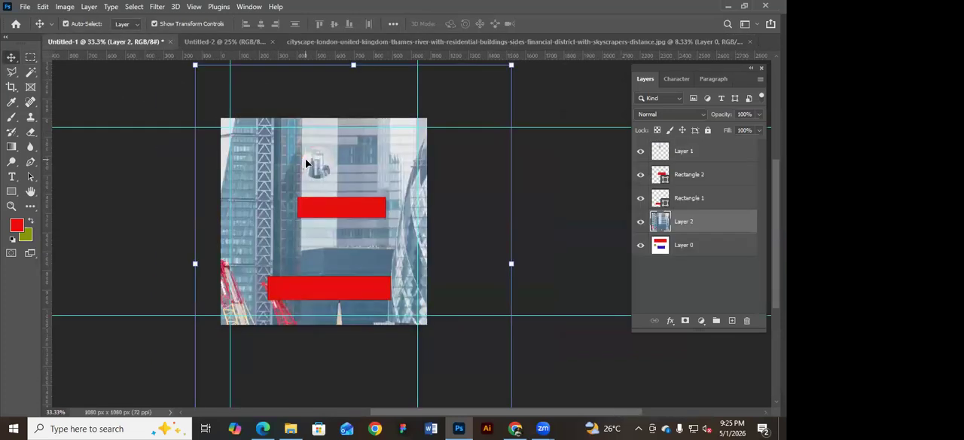
key(ctrl+z)
click(448, 42)
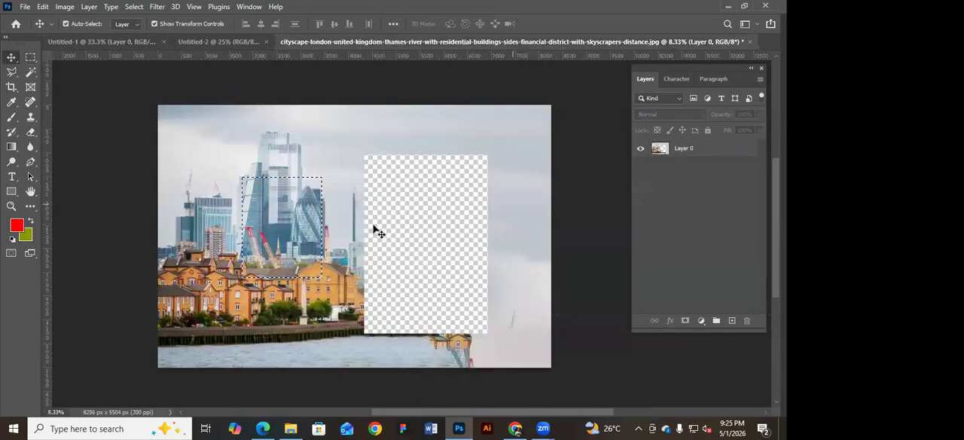
click(31, 58)
click(252, 146)
drag(180, 134, 326, 270)
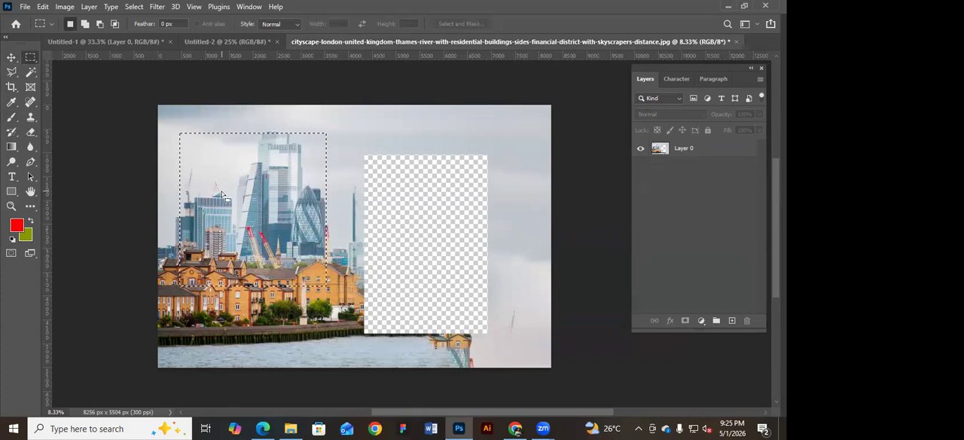
right_click(266, 170)
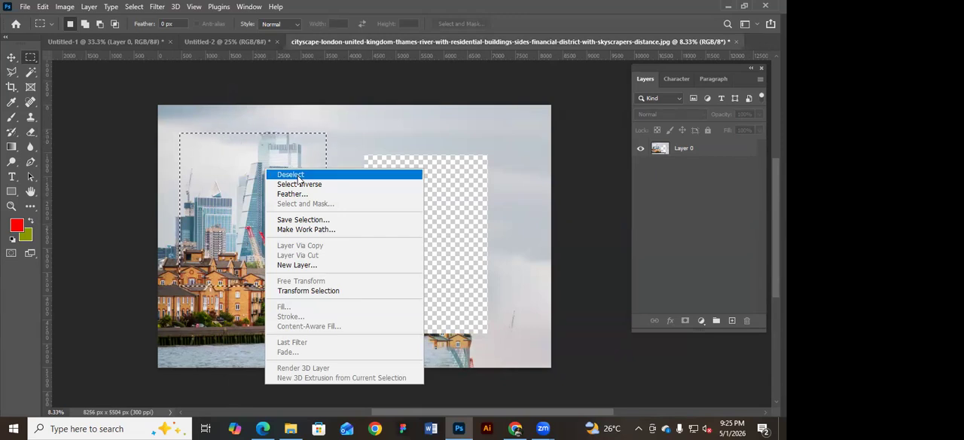
click(231, 174)
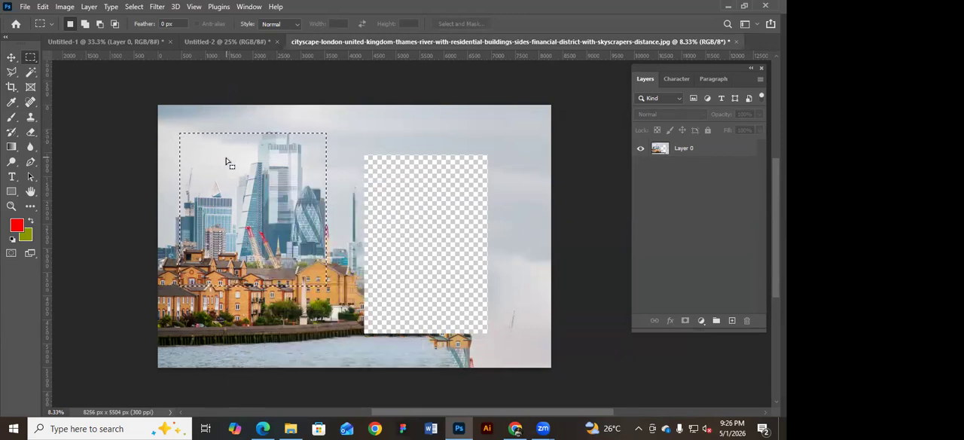
click(379, 136)
Select a circular area over the skyscrapers, invert the selection, delete everything outside the circle on Layer 0, and deselect.
drag(30, 58, 72, 68)
drag(220, 165, 315, 258)
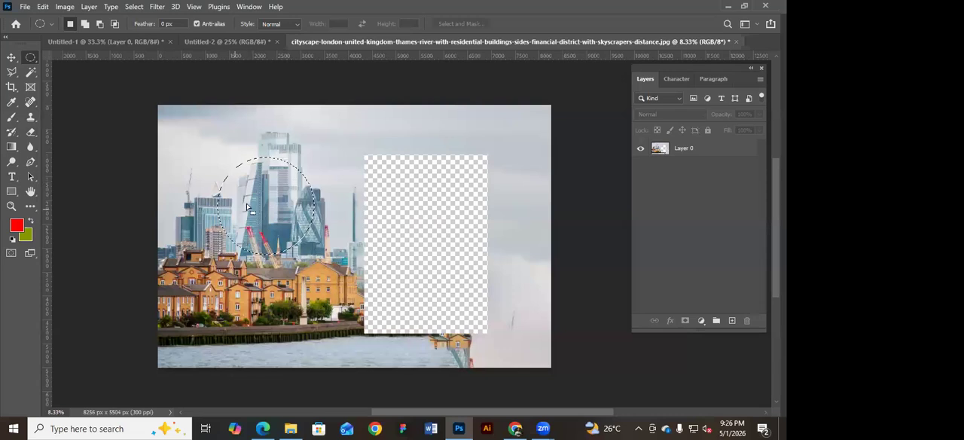
right_click(291, 211)
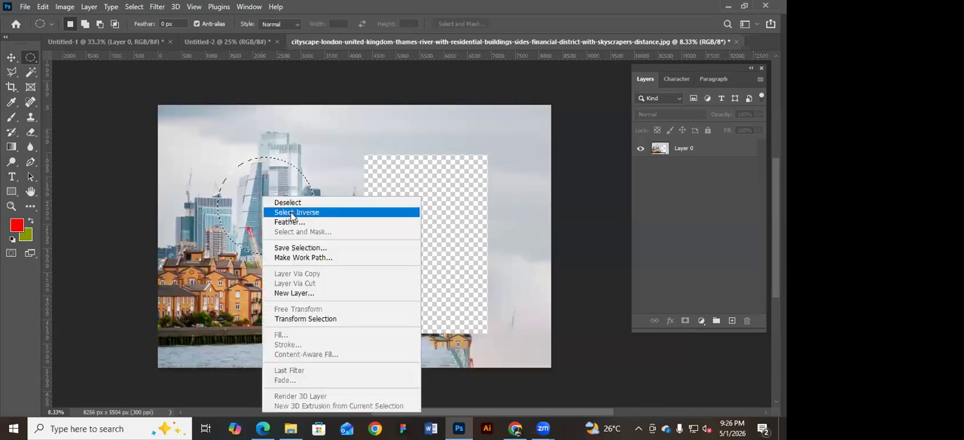
click(292, 213)
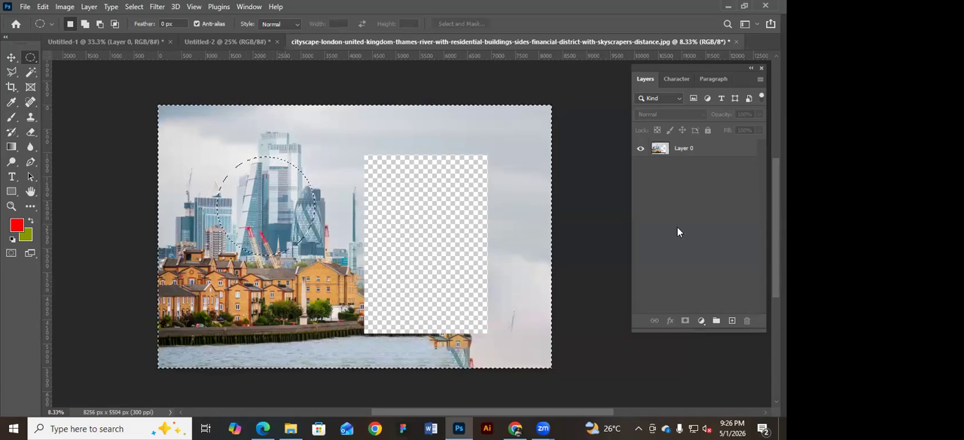
click(681, 151)
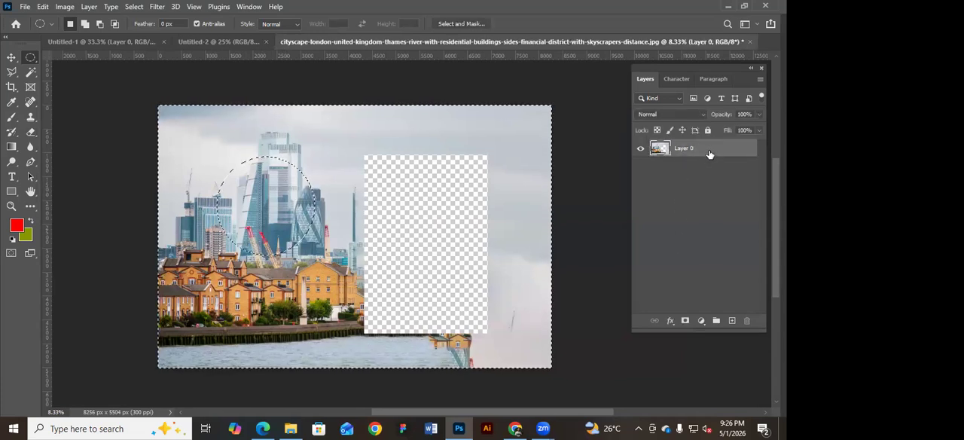
key(Delete)
key(ctrl+d)
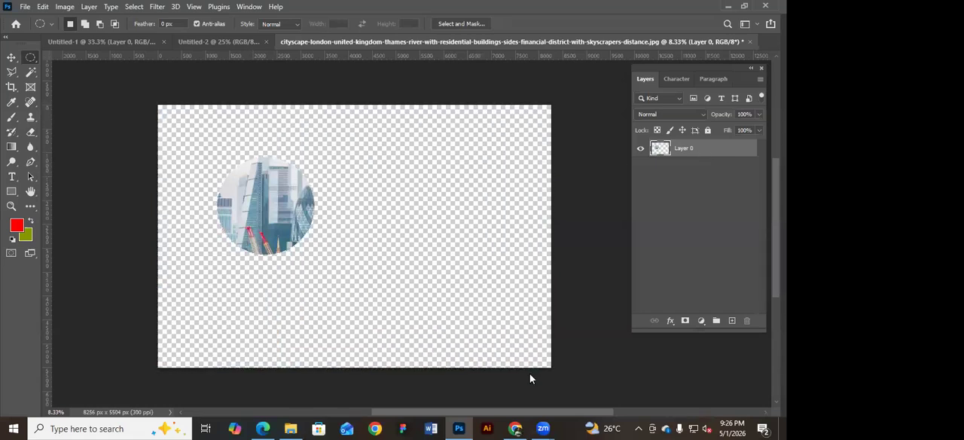
Move the circular cutout into Untitled-2, scale it to about 23.44%, and place it over the lower part of the existing cityscape picture.
key(v)
drag(261, 194, 385, 226)
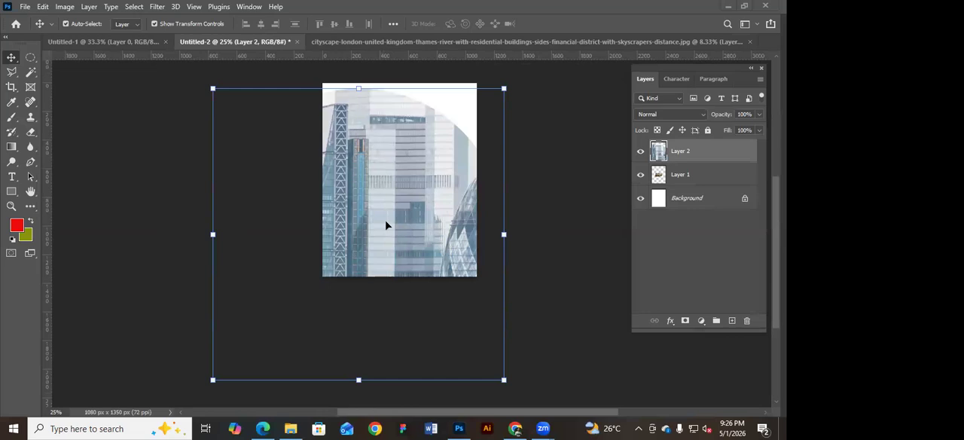
drag(504, 88, 452, 132)
drag(419, 155, 424, 158)
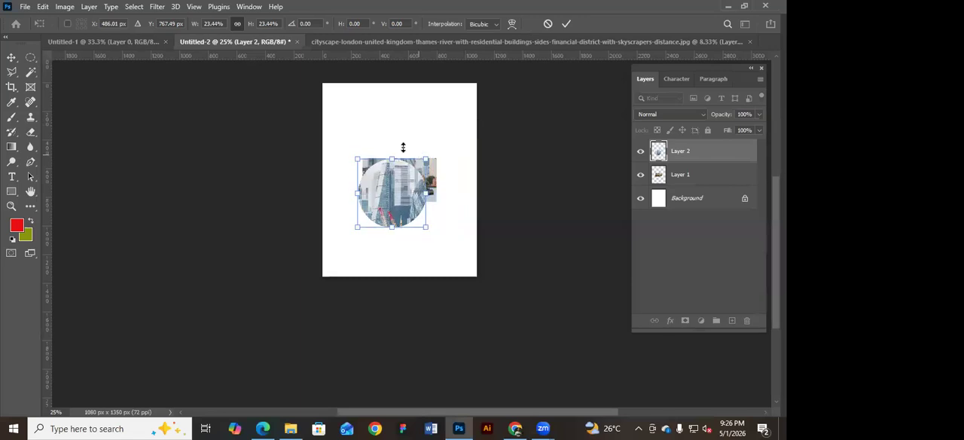
key(Return)
click(520, 220)
drag(397, 185, 407, 219)
Delete both cityscape image layers from Untitled-2 and close the cityscape photo document without saving.
drag(381, 114, 430, 230)
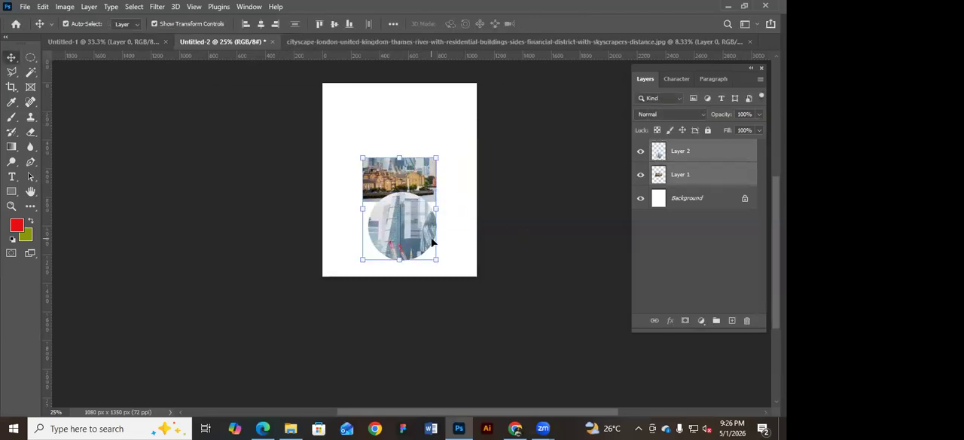
key(Delete)
click(480, 43)
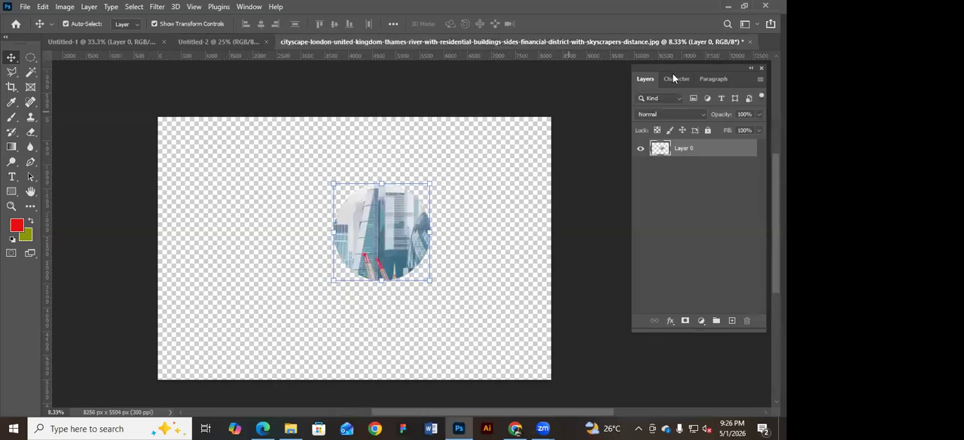
click(749, 42)
click(382, 167)
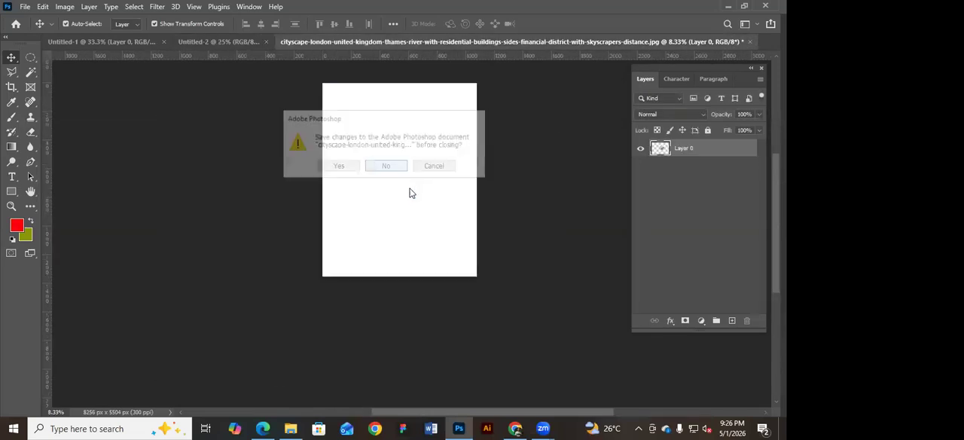
In Untitled-1, shift the small red rectangle slightly right and down, and move the lowest red rectangle left.
click(127, 43)
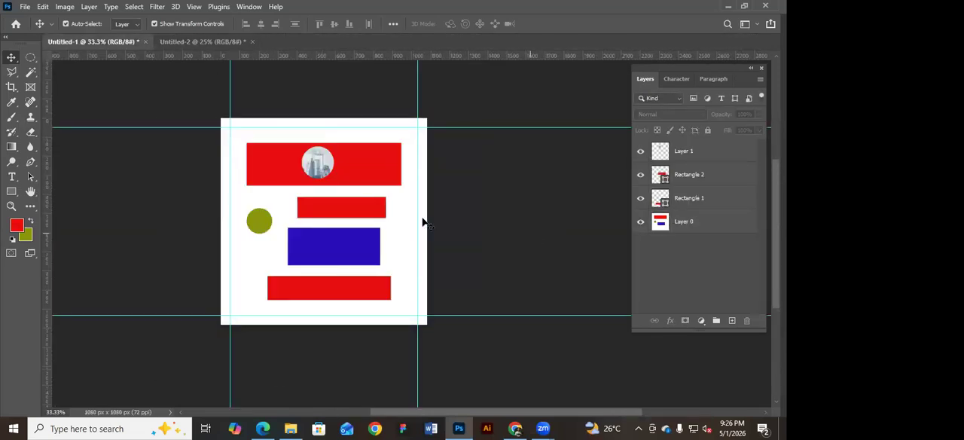
click(197, 42)
click(91, 41)
click(361, 162)
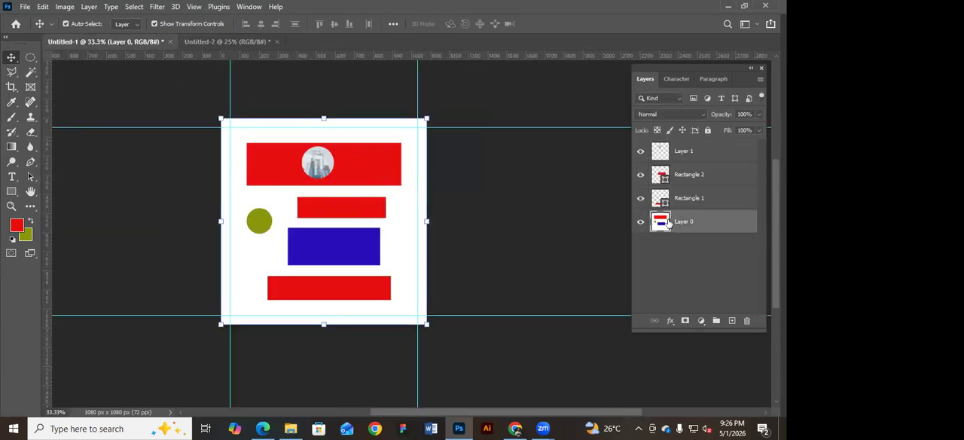
click(37, 57)
click(21, 58)
click(360, 214)
mouse_move(365, 205)
mouse_down()
mouse_move(356, 209)
mouse_move(351, 157)
mouse_move(388, 168)
mouse_move(365, 212)
mouse_up()
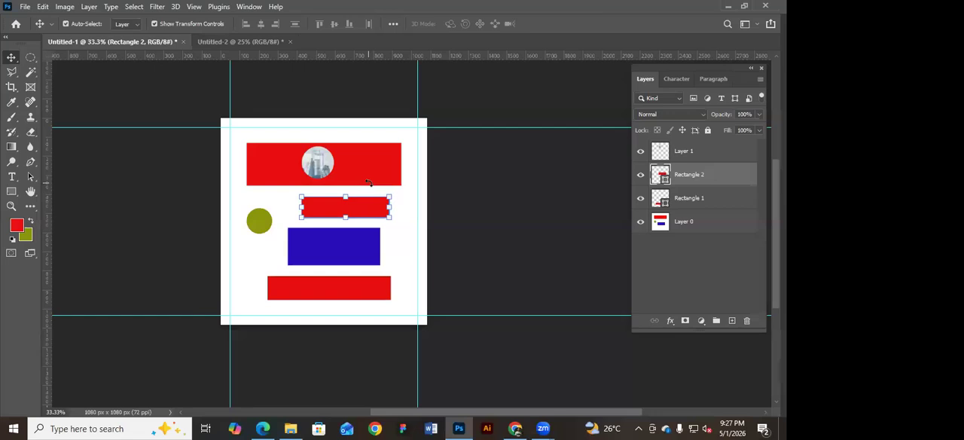
drag(356, 290, 328, 288)
mouse_move(364, 209)
mouse_down()
mouse_move(332, 175)
mouse_move(328, 210)
mouse_move(372, 214)
mouse_up()
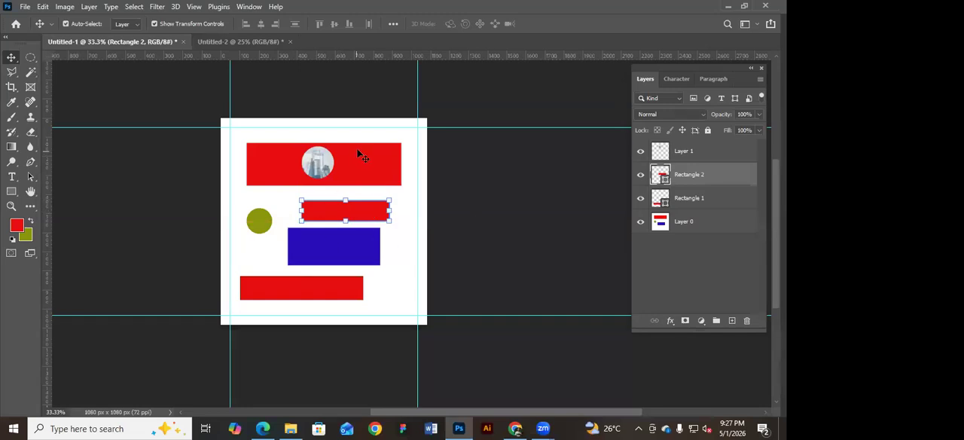
Change the fill of the small red rectangle above the blue one to dark green #05702b.
double_click(664, 179)
drag(511, 94, 597, 112)
click(573, 212)
drag(573, 211, 490, 191)
mouse_move(539, 239)
mouse_down()
mouse_move(566, 257)
mouse_move(587, 147)
mouse_move(585, 168)
mouse_up()
mouse_move(604, 230)
mouse_down()
mouse_move(602, 266)
mouse_move(611, 264)
mouse_move(603, 151)
mouse_move(599, 257)
mouse_up()
mouse_move(534, 194)
mouse_down()
mouse_move(557, 186)
mouse_move(553, 244)
mouse_move(577, 190)
mouse_move(579, 152)
mouse_up()
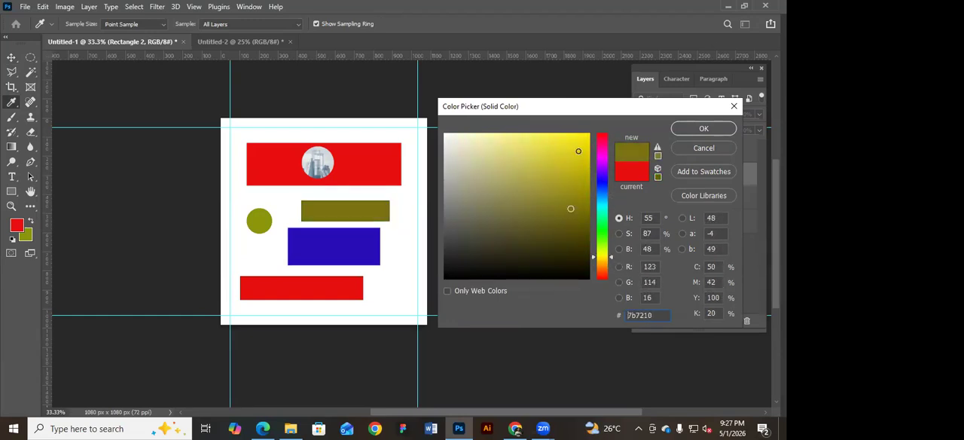
click(603, 202)
click(604, 222)
click(582, 216)
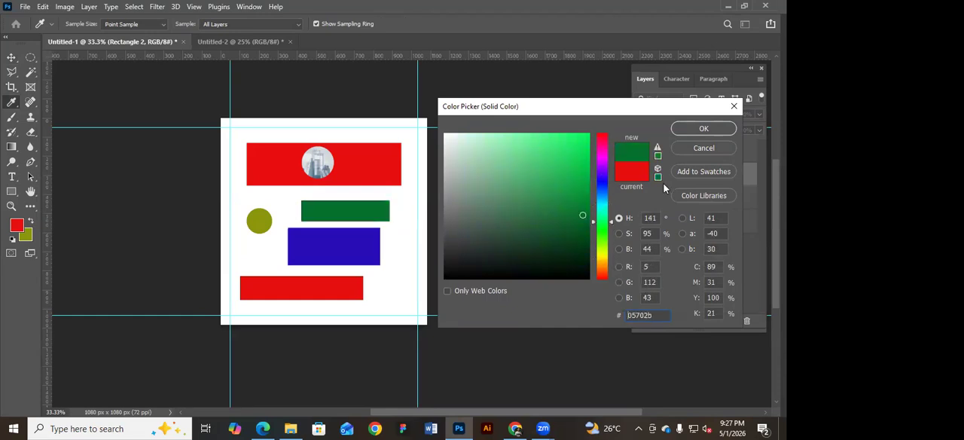
click(703, 128)
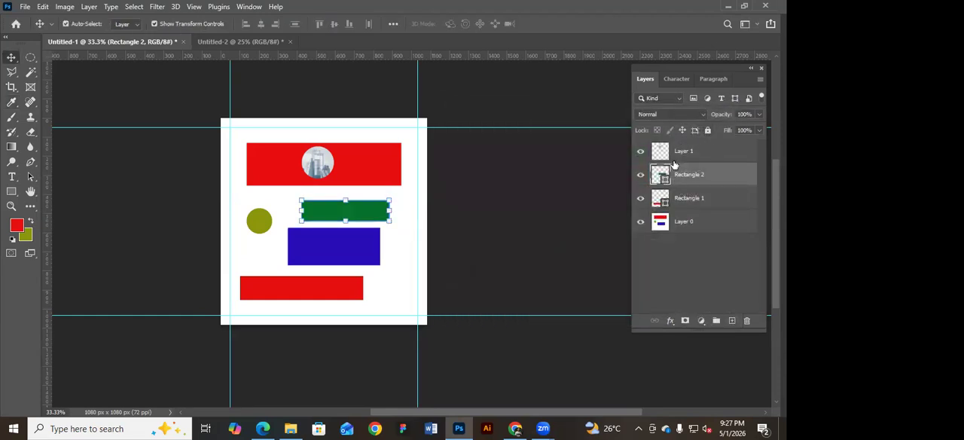
Change the fill of the red rectangle below the blue one to neutral grey #959595 and deselect all layers.
click(318, 290)
double_click(666, 204)
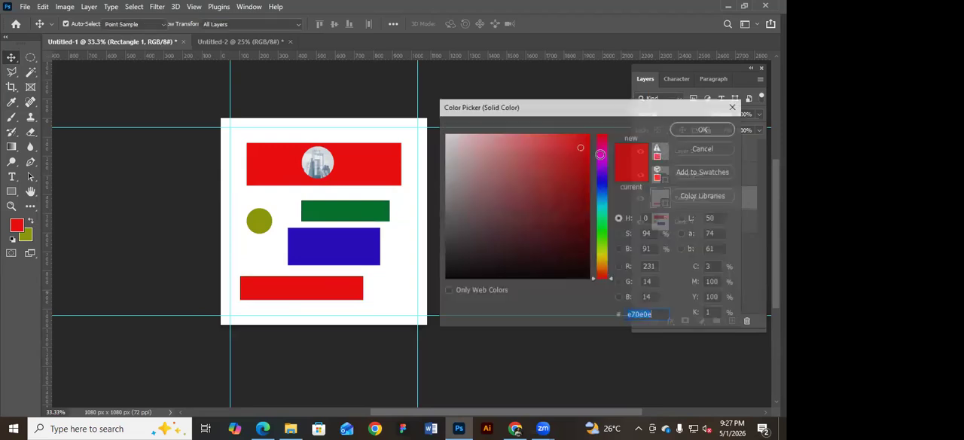
click(445, 156)
click(446, 193)
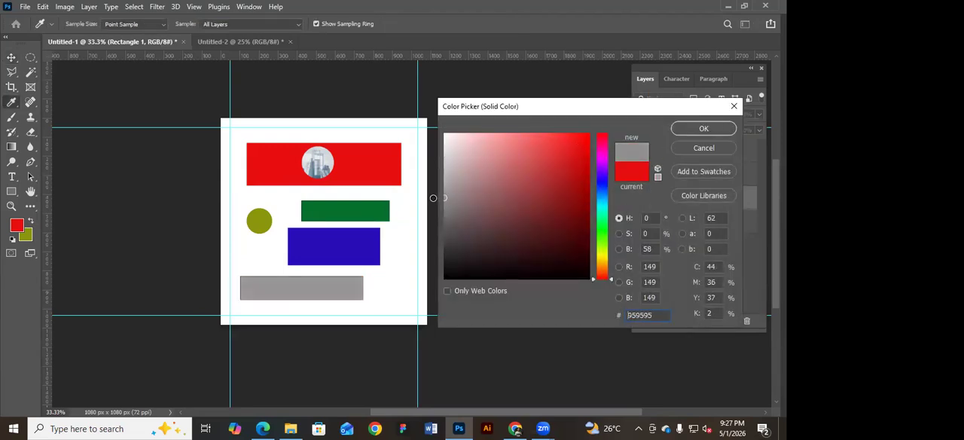
click(703, 129)
click(242, 133)
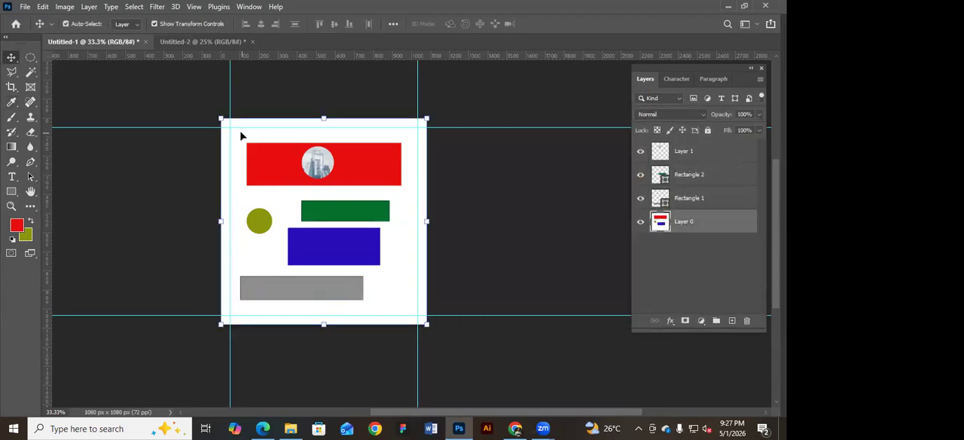
click(318, 78)
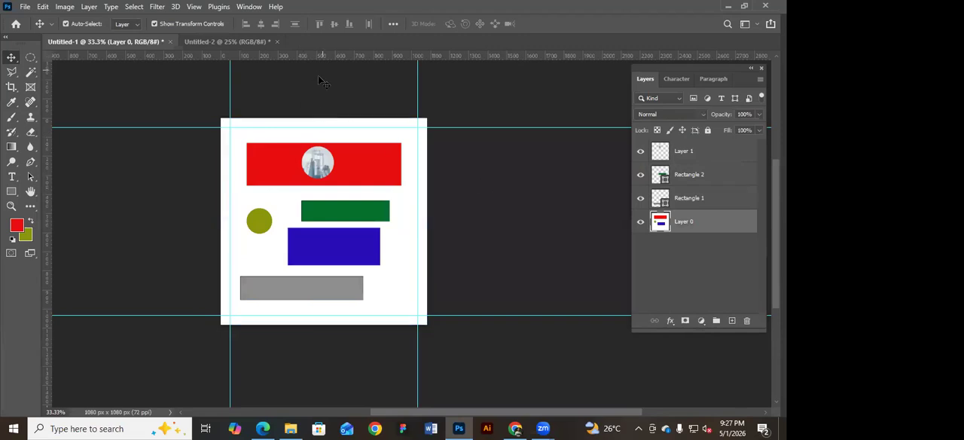
Draw a red rectangle shape about 677 x 219 px near the upper edge of the Untitled-2 canvas.
click(231, 42)
scroll(541, 241, up, 2)
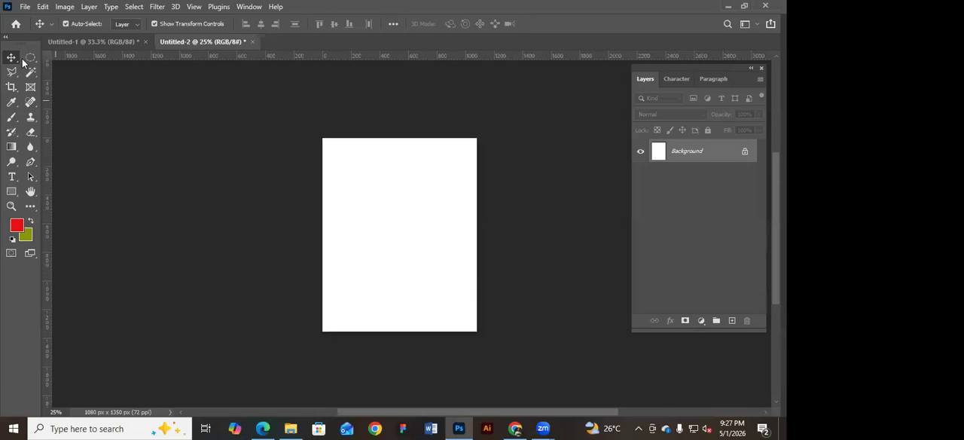
click(15, 193)
click(63, 191)
drag(360, 153, 457, 185)
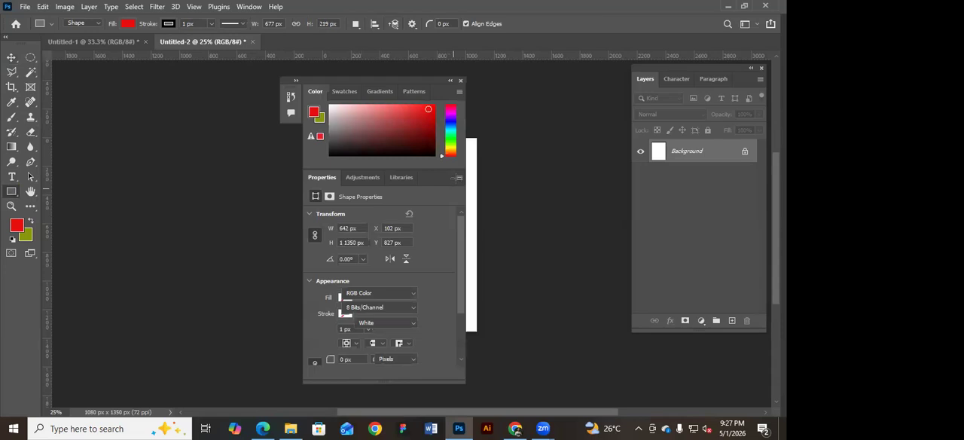
click(461, 81)
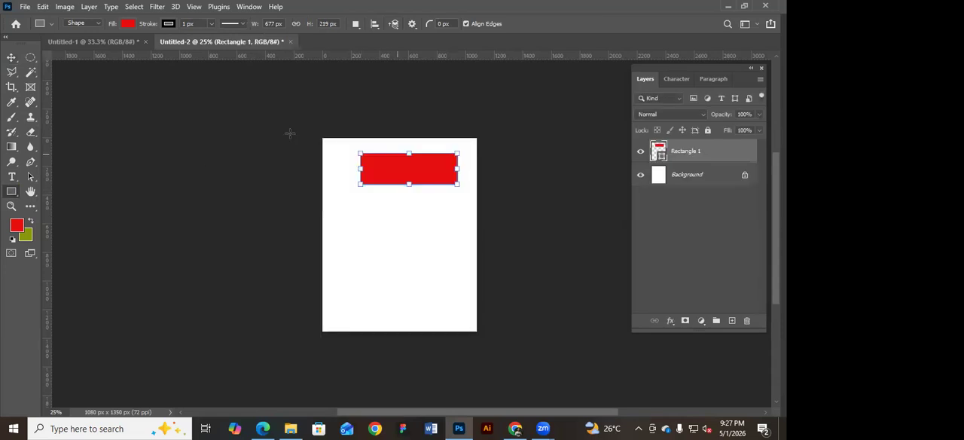
Remove the red rectangle's stroke and move the shape slightly down and left on the Untitled-2 canvas.
click(168, 24)
click(102, 46)
click(130, 24)
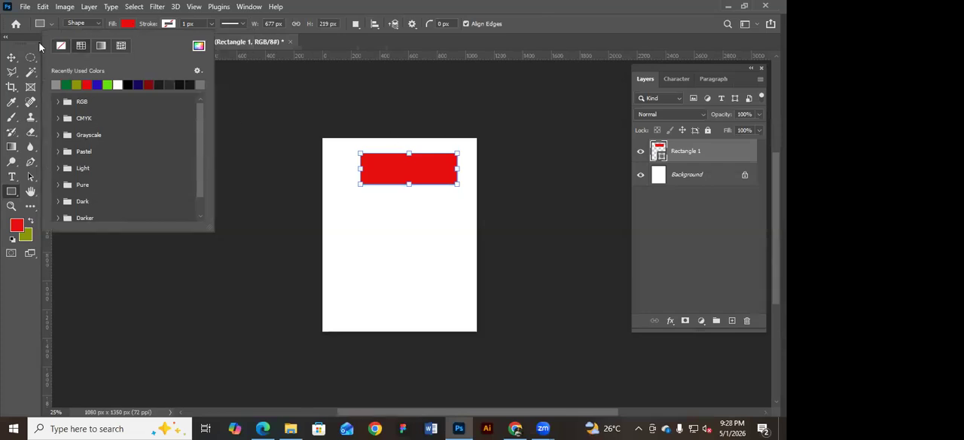
click(11, 57)
drag(415, 166, 406, 185)
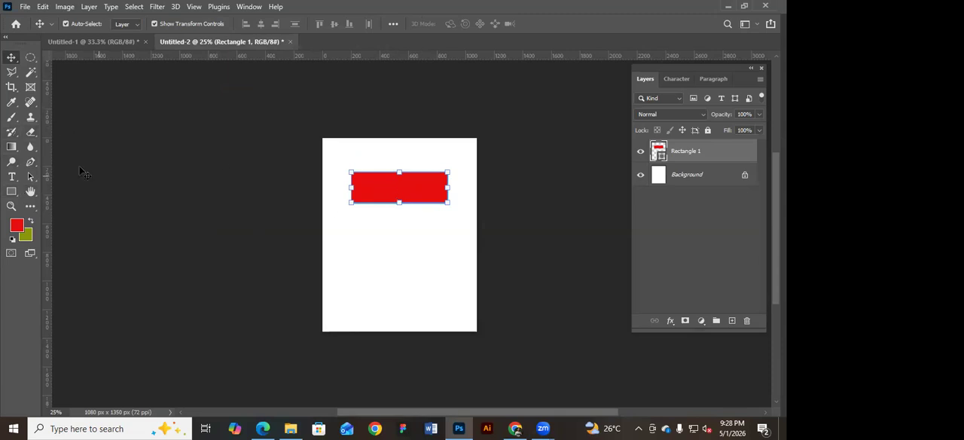
Draw a red circle about 332 x 332 px below the rectangle and close the floating colour and shape properties.
right_click(15, 194)
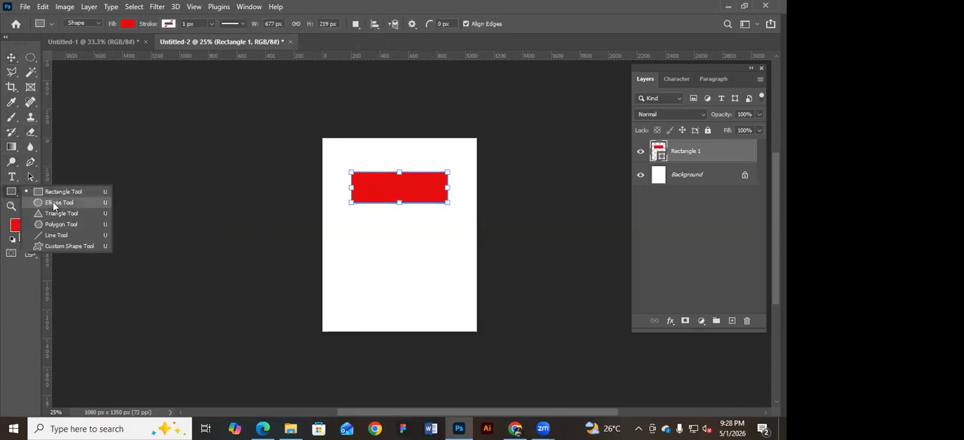
click(53, 205)
drag(355, 230, 432, 265)
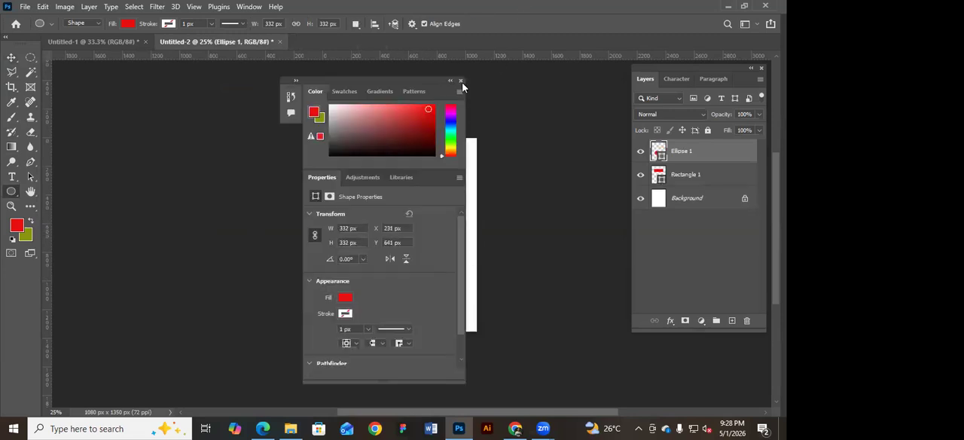
click(461, 81)
Unlock the Background layer of Untitled-2 and make the circle's layer active for moving.
click(745, 197)
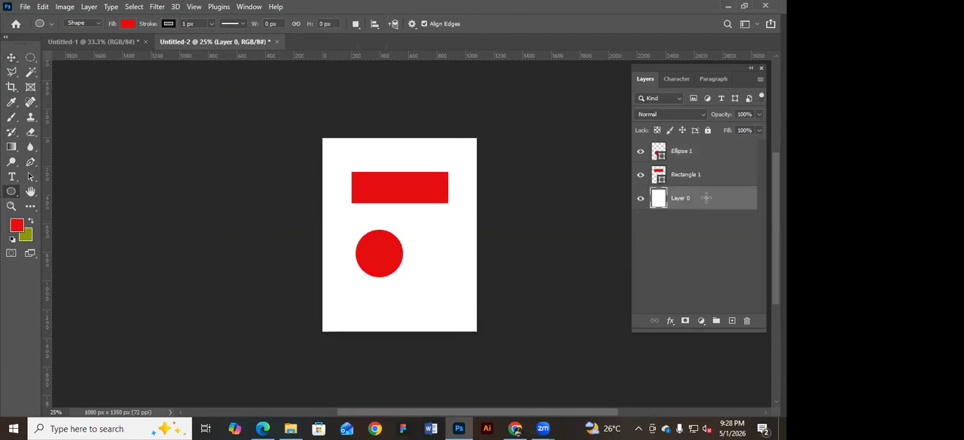
click(10, 57)
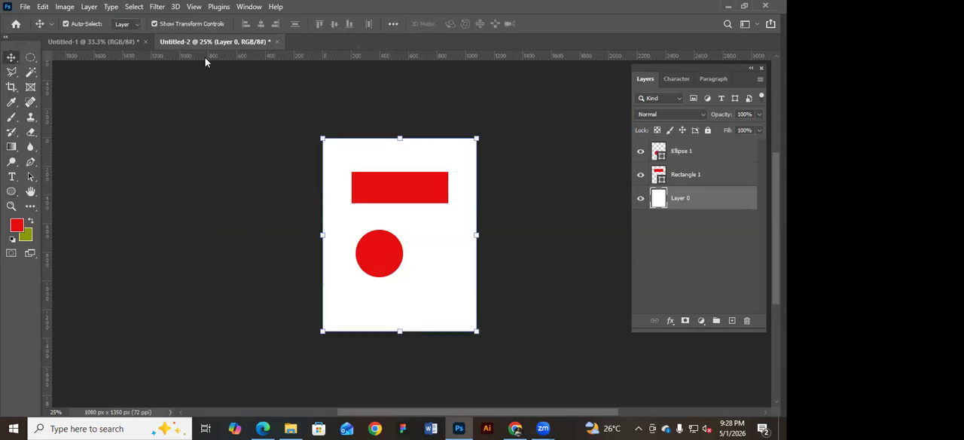
click(703, 175)
click(708, 154)
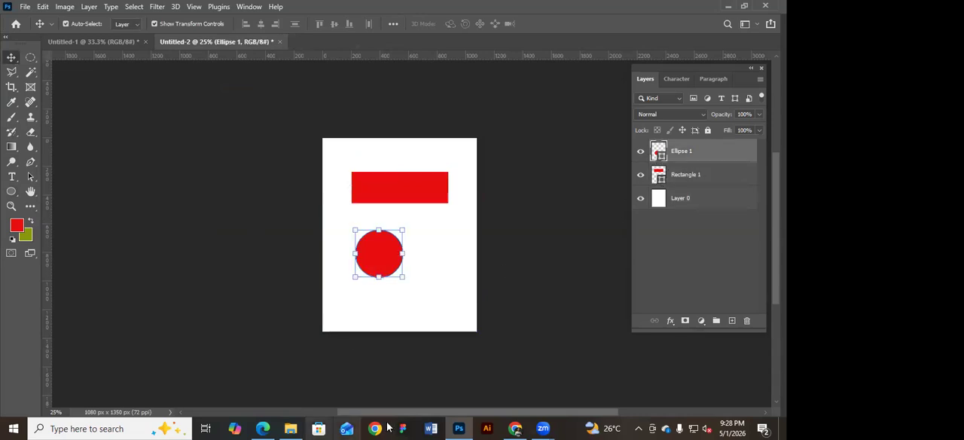
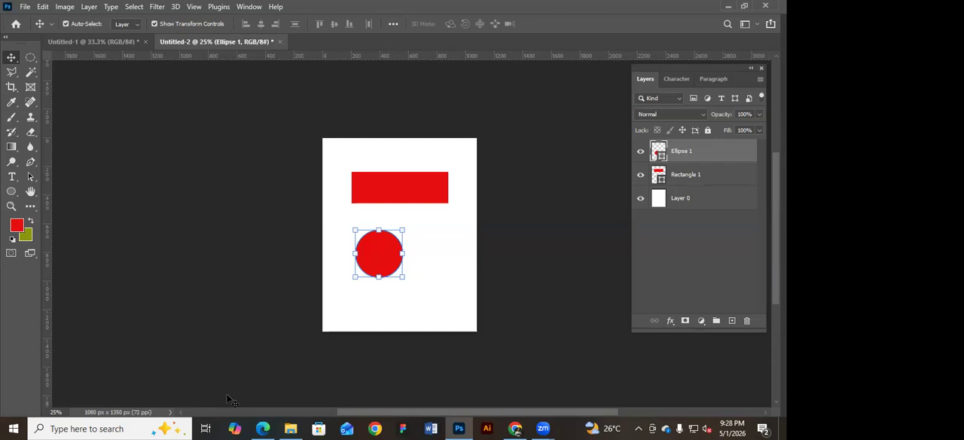
Move the red circle right and slightly up so it sits centred below the rectangle, and deselect it.
click(536, 283)
drag(385, 256, 406, 256)
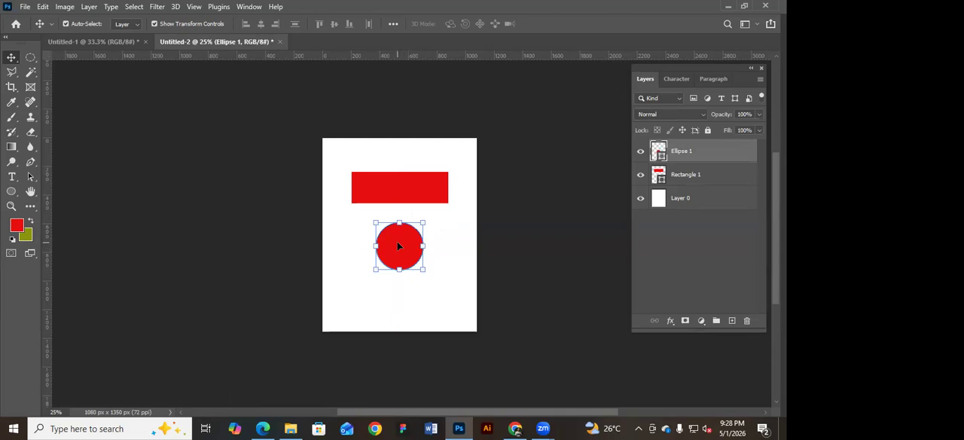
click(494, 218)
Select the rectangle, circle and background layers in turn, both on the canvas and in the layer list.
click(390, 199)
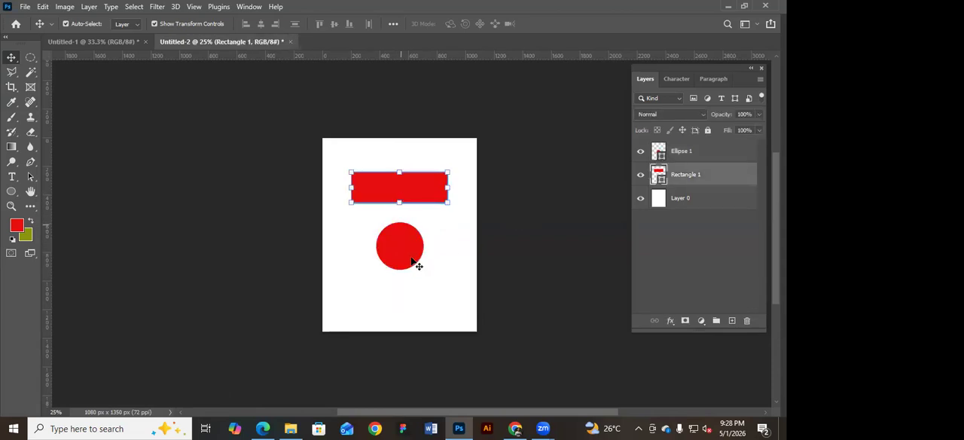
click(412, 260)
click(415, 197)
click(572, 215)
click(702, 197)
click(707, 154)
click(709, 175)
click(711, 197)
click(710, 174)
click(705, 153)
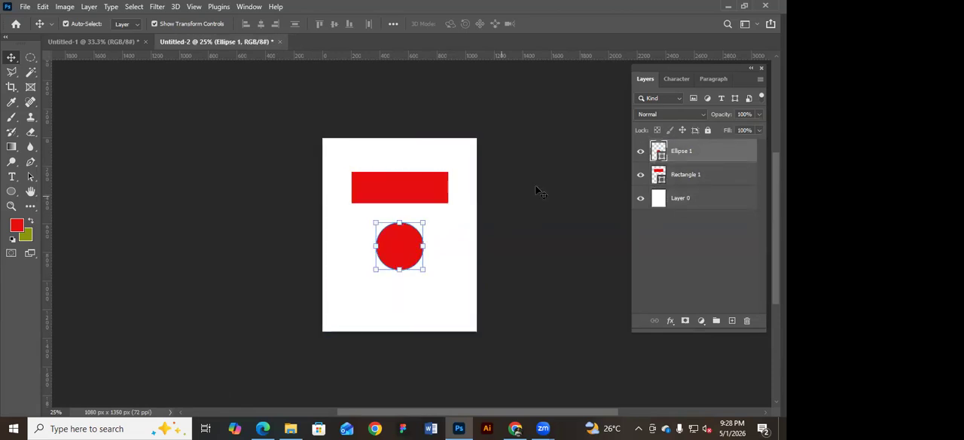
click(411, 190)
click(419, 243)
click(413, 188)
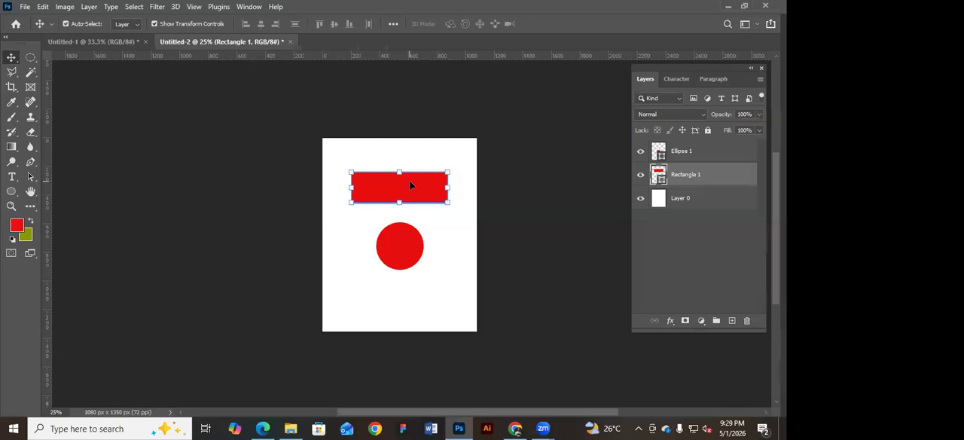
Select Layer 0 and toggle its visibility off and on several times.
click(704, 198)
click(753, 210)
click(736, 197)
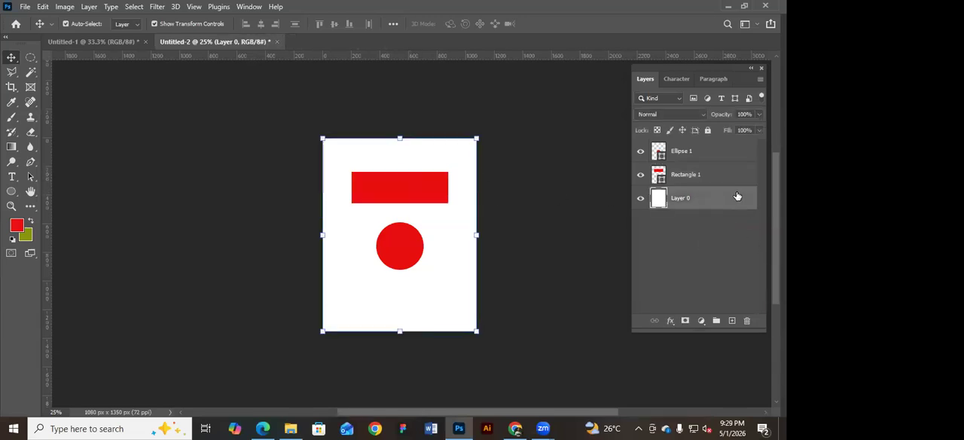
click(640, 198)
click(640, 199)
click(641, 198)
click(641, 199)
click(641, 198)
click(641, 199)
Lock all attributes of Layer 0 and test selection on the canvas background and the shapes above it.
click(708, 131)
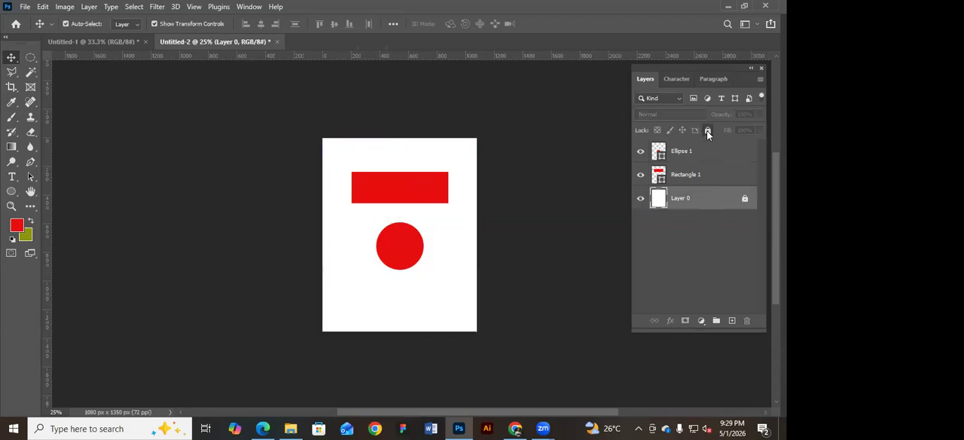
click(488, 250)
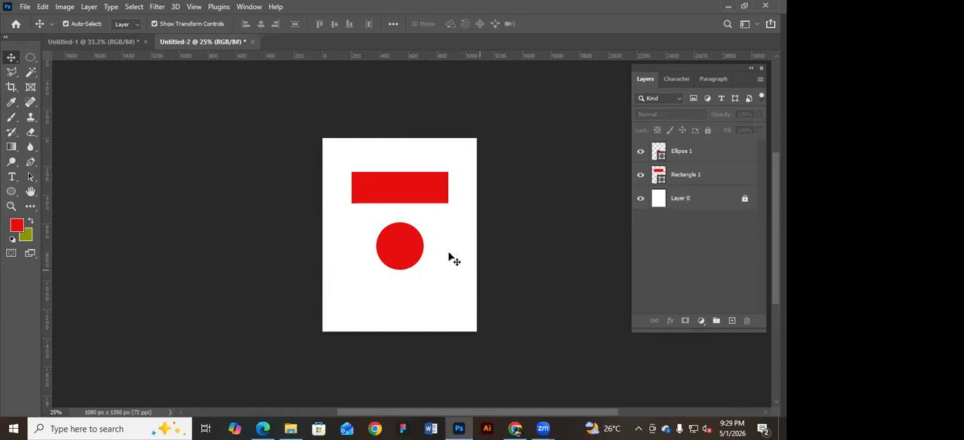
click(691, 176)
click(398, 250)
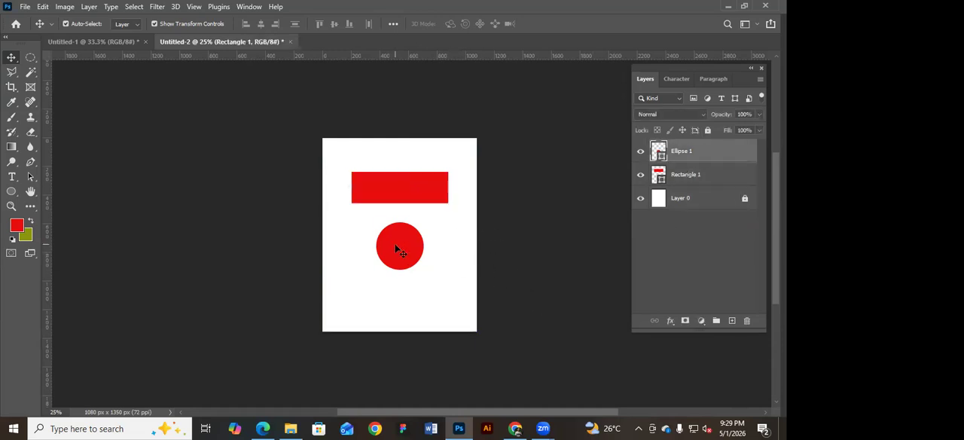
Transform the red rectangle to be slightly wider and taller, centred above the circle, and commit the transformation.
click(426, 192)
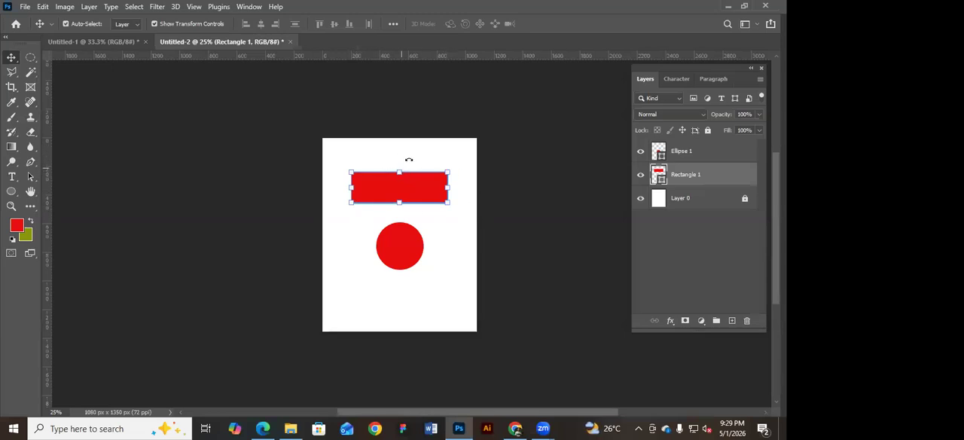
mouse_move(450, 186)
mouse_down()
mouse_move(466, 183)
mouse_move(450, 186)
mouse_up()
mouse_move(400, 172)
mouse_down()
mouse_move(402, 145)
mouse_move(406, 172)
mouse_up()
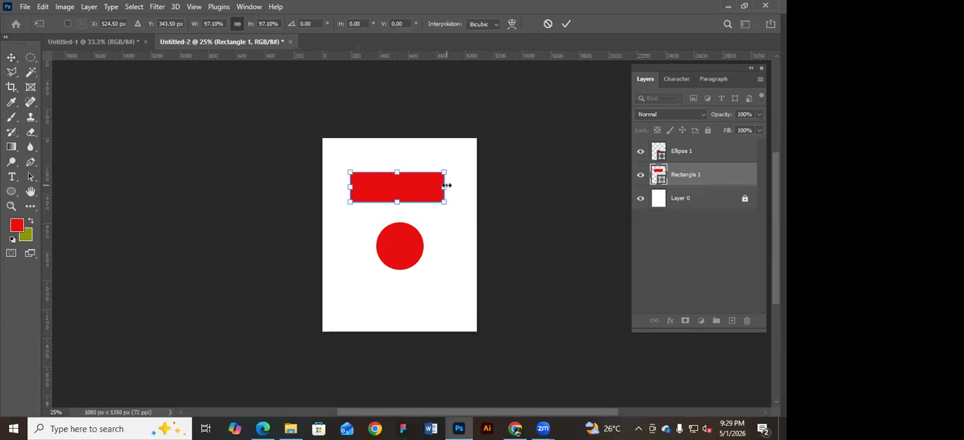
mouse_move(397, 169)
mouse_down()
mouse_move(397, 147)
mouse_move(397, 161)
mouse_up()
mouse_move(398, 202)
mouse_down()
mouse_move(403, 222)
mouse_move(403, 188)
mouse_move(403, 197)
mouse_up()
mouse_move(445, 179)
mouse_down()
mouse_move(473, 179)
mouse_move(432, 185)
mouse_move(441, 186)
mouse_move(398, 217)
mouse_move(423, 300)
mouse_move(403, 197)
mouse_move(411, 281)
mouse_move(388, 217)
mouse_move(390, 187)
mouse_move(451, 174)
mouse_up()
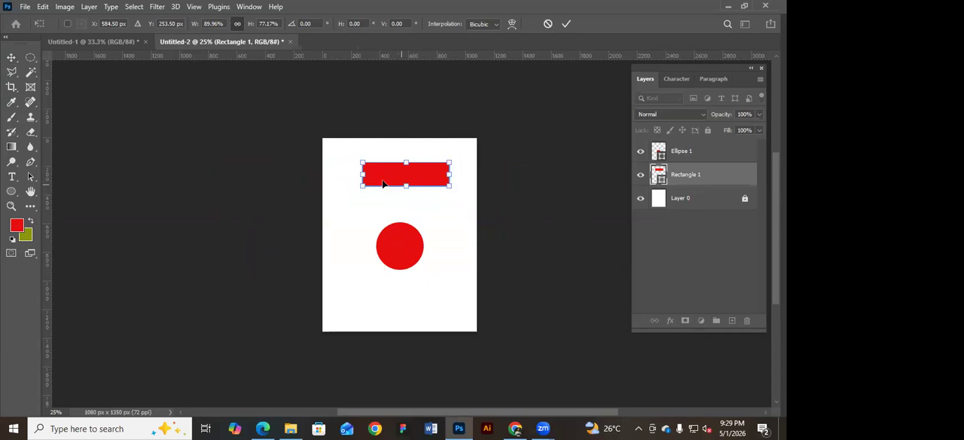
drag(362, 174, 348, 174)
mouse_move(411, 174)
mouse_down()
mouse_move(400, 211)
mouse_move(406, 182)
mouse_up()
key(Return)
Round the corners of the red rectangle slightly.
click(455, 143)
click(441, 175)
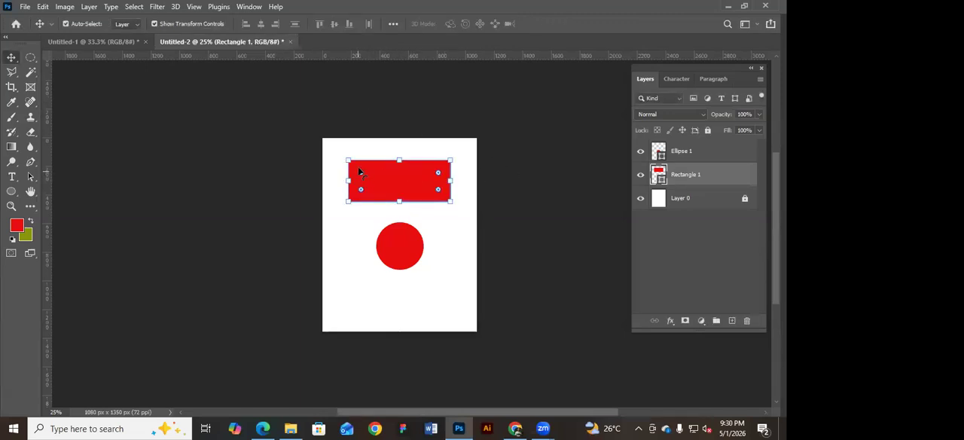
mouse_move(360, 172)
mouse_down()
mouse_move(424, 180)
mouse_move(348, 165)
mouse_up()
Change the circle's fill colour to dark green 044203.
click(404, 243)
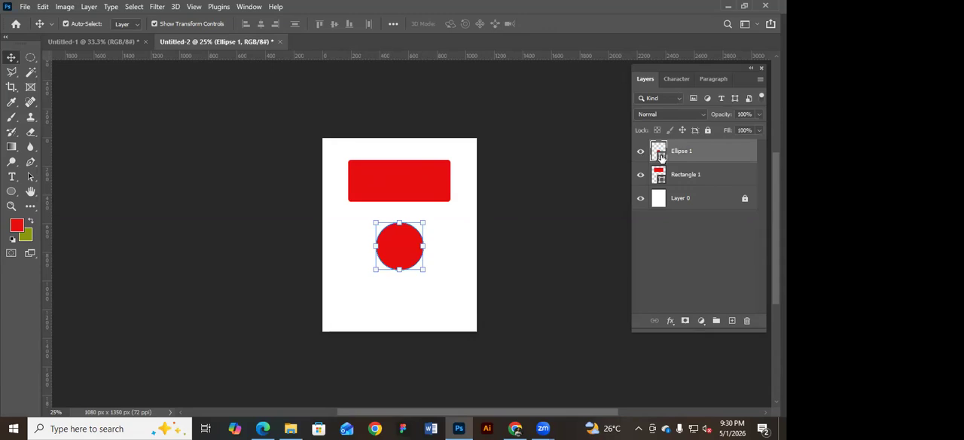
double_click(660, 154)
drag(608, 243, 607, 231)
click(581, 242)
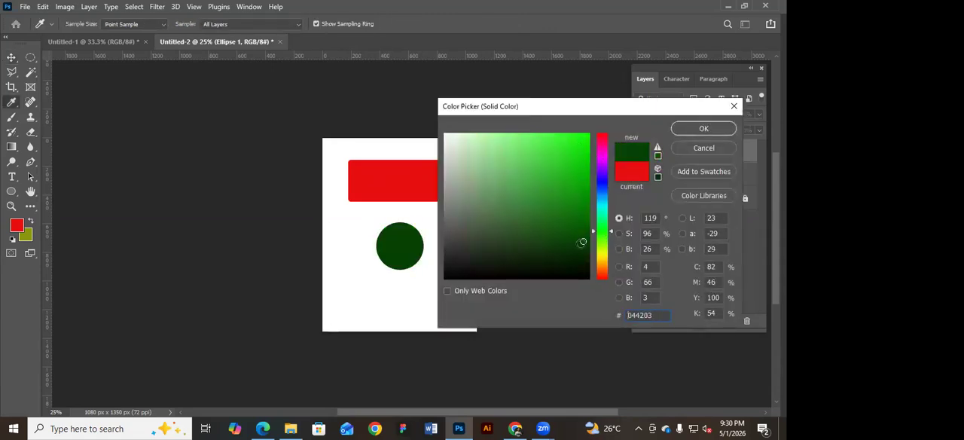
click(701, 129)
Move the green circle onto the red rectangle and scale it down to about 55%.
key(v)
drag(409, 256, 408, 169)
key(ctrl+t)
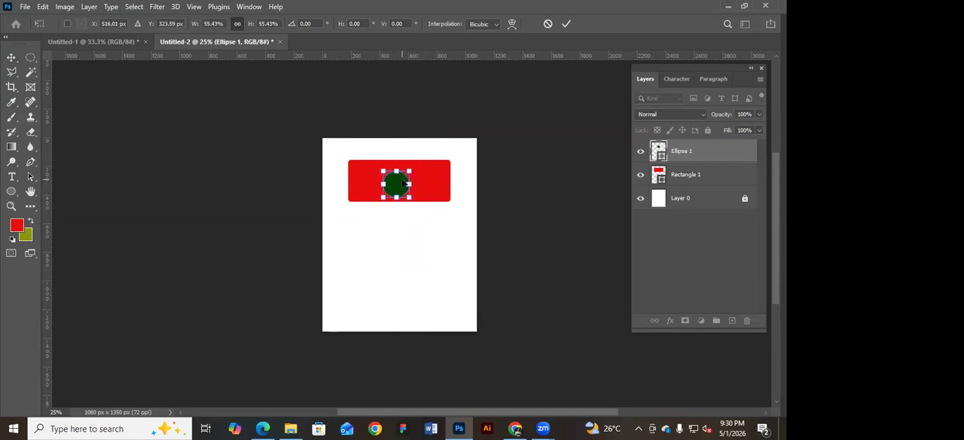
key(Return)
Compare selecting the rectangle and circle individually and together, on the canvas and in the layer list.
drag(458, 149, 372, 211)
click(426, 238)
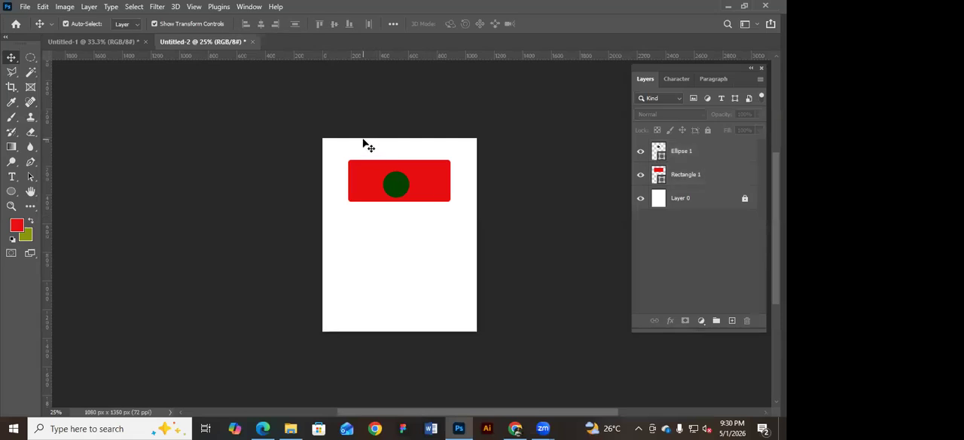
click(367, 162)
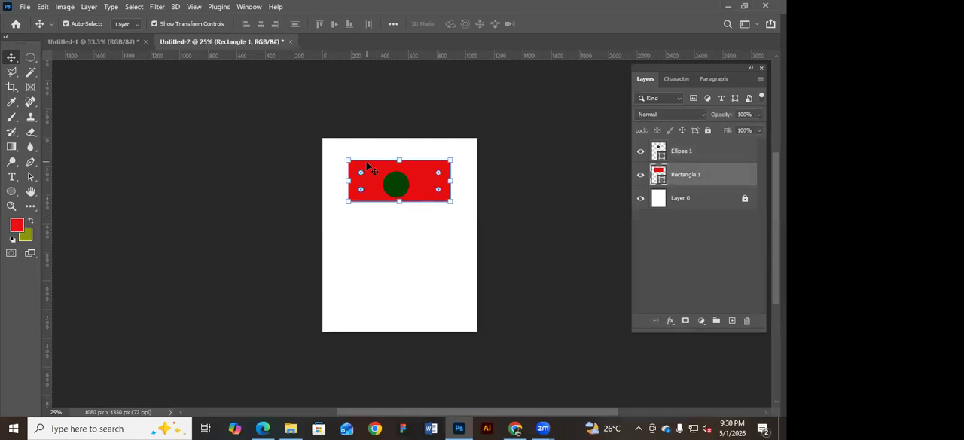
shift+click(400, 185)
drag(365, 119, 443, 255)
click(554, 148)
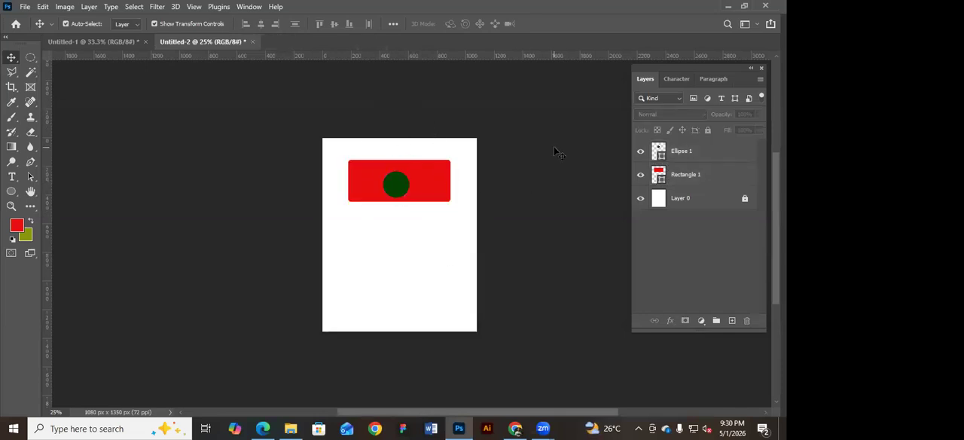
click(728, 154)
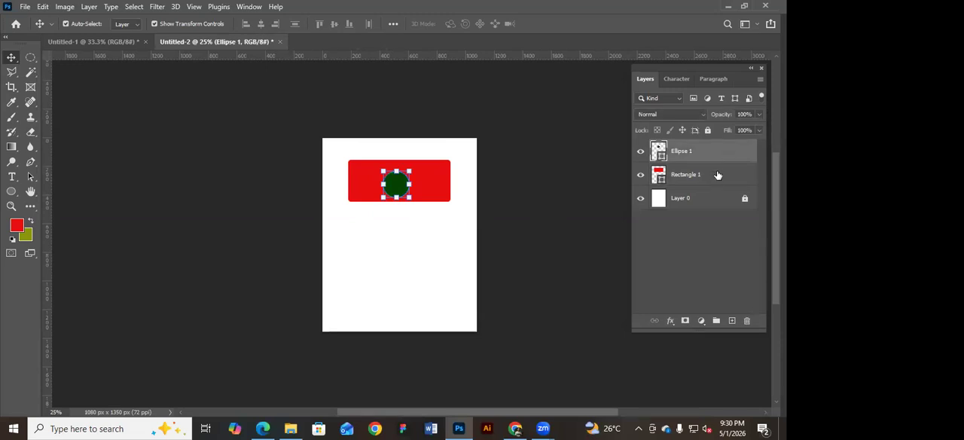
shift+click(717, 175)
click(543, 144)
Select both shapes together with a selection box drawn over them on the canvas, and deselect them.
drag(382, 159, 504, 237)
click(503, 236)
click(398, 186)
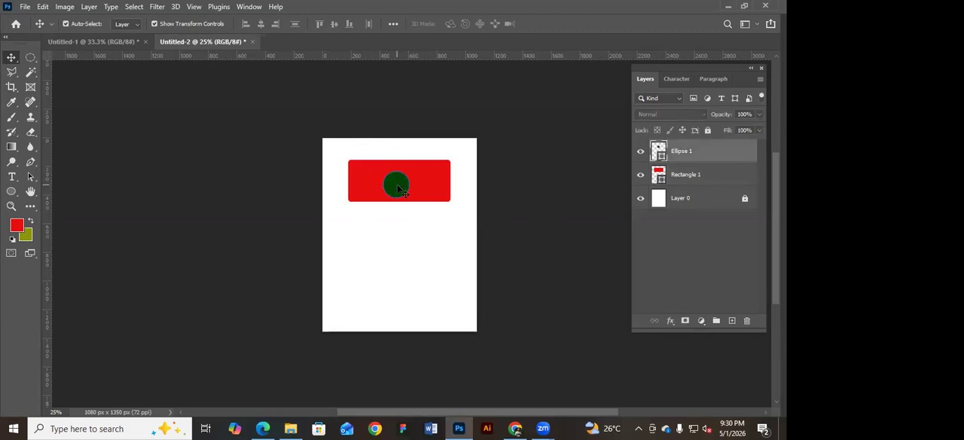
shift+click(435, 174)
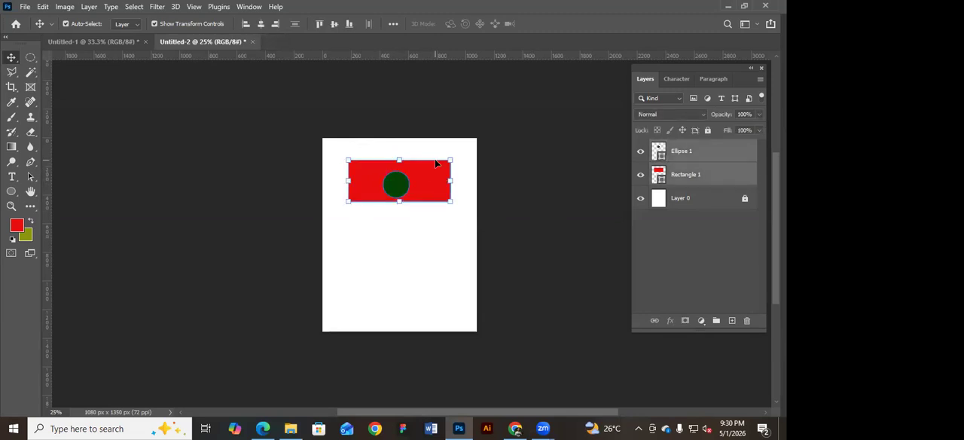
click(455, 136)
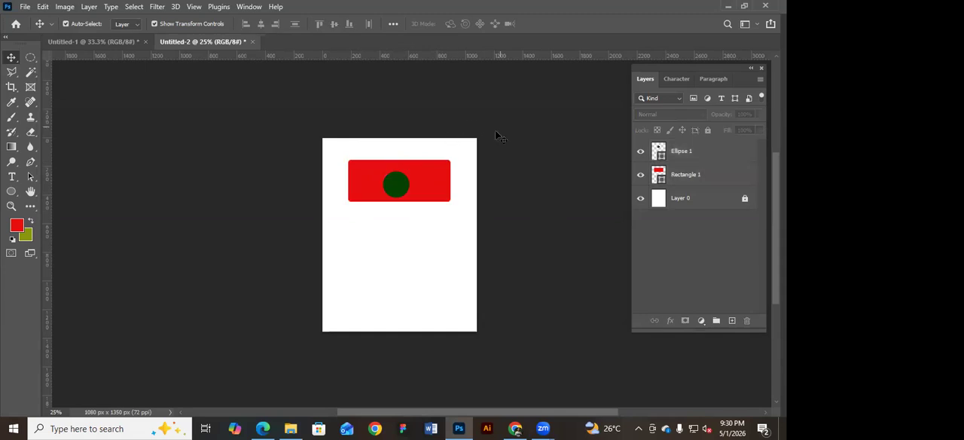
drag(316, 107, 475, 260)
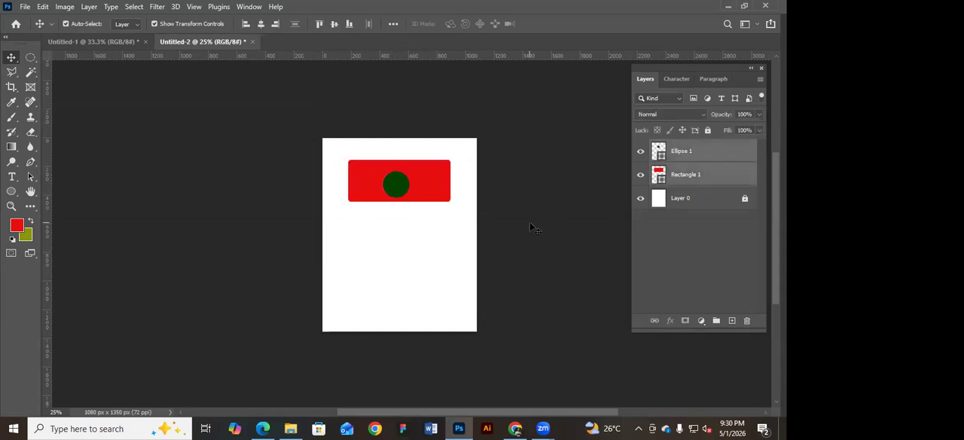
click(530, 227)
Select the Ellipse 1 and Rectangle 1 layers one at a time and together in the layer list, and deselect them.
click(721, 152)
click(713, 176)
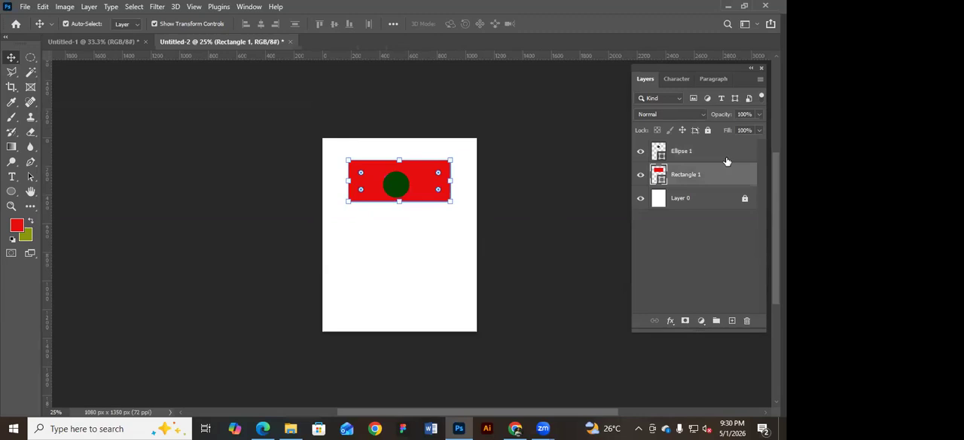
click(723, 155)
click(712, 175)
click(710, 153)
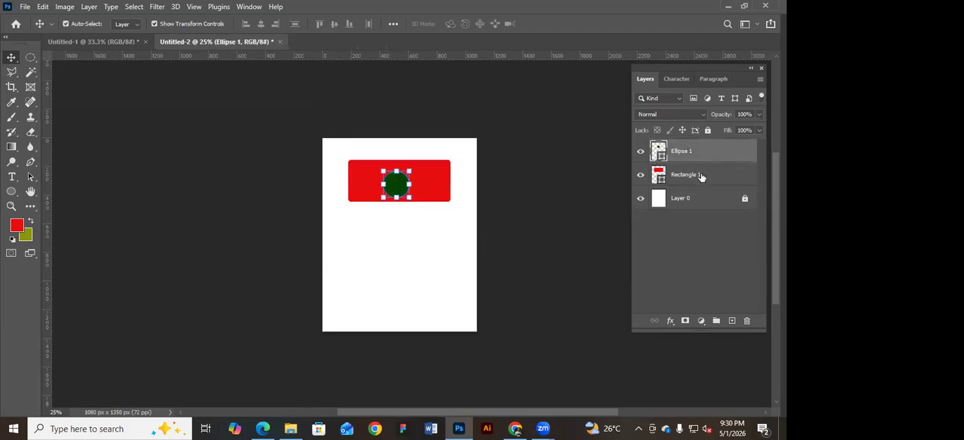
click(700, 177)
shift+click(703, 154)
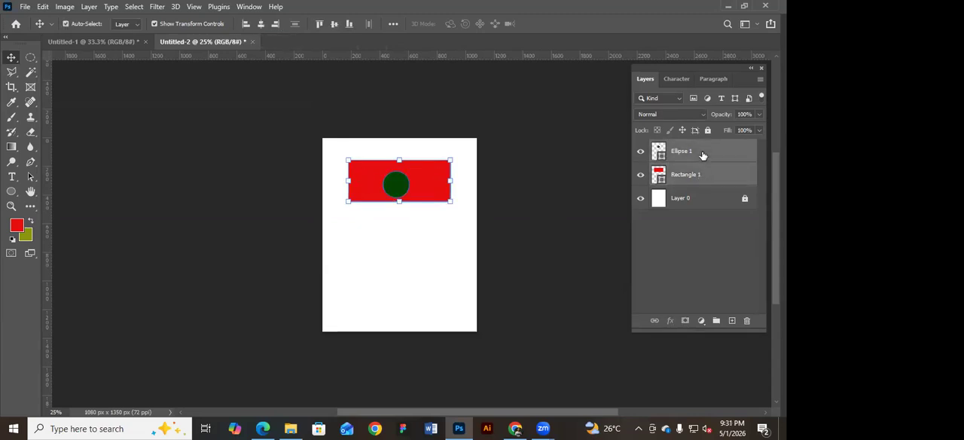
click(614, 170)
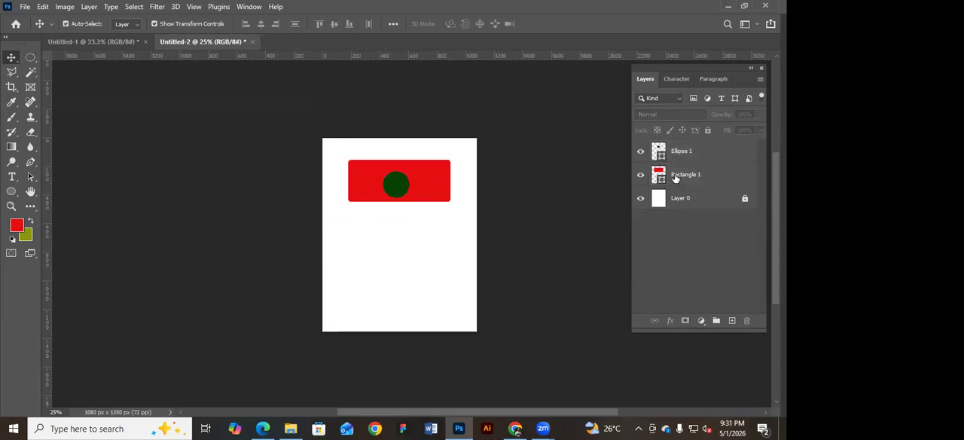
Align the circle and rectangle to each other by their horizontal and vertical centres.
click(727, 174)
shift+click(725, 153)
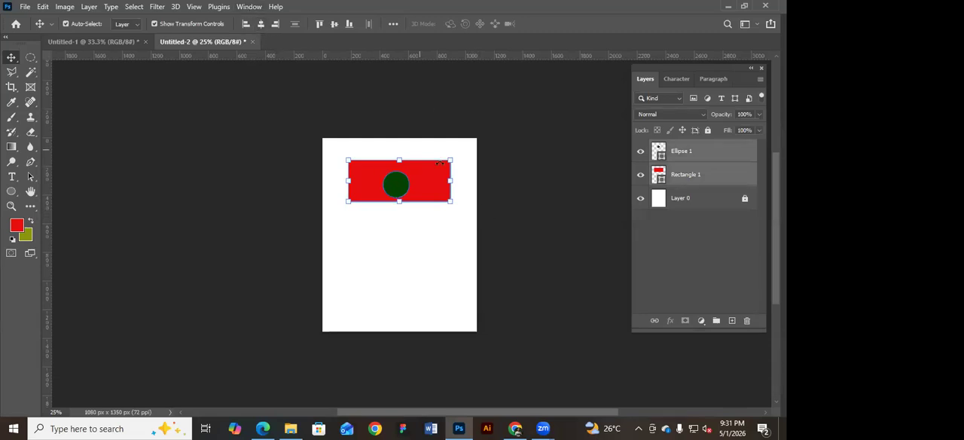
click(262, 25)
click(333, 24)
Move the aligned rectangle and circle together slightly down the canvas and deselect them.
click(495, 175)
drag(422, 171, 422, 187)
click(519, 167)
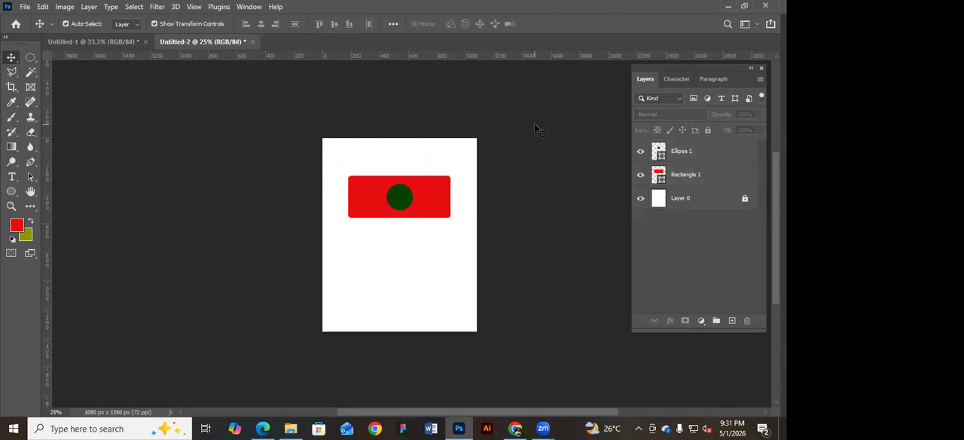
Give the dark green circle inside the red rectangle a white stroke.
click(405, 203)
click(580, 195)
click(401, 200)
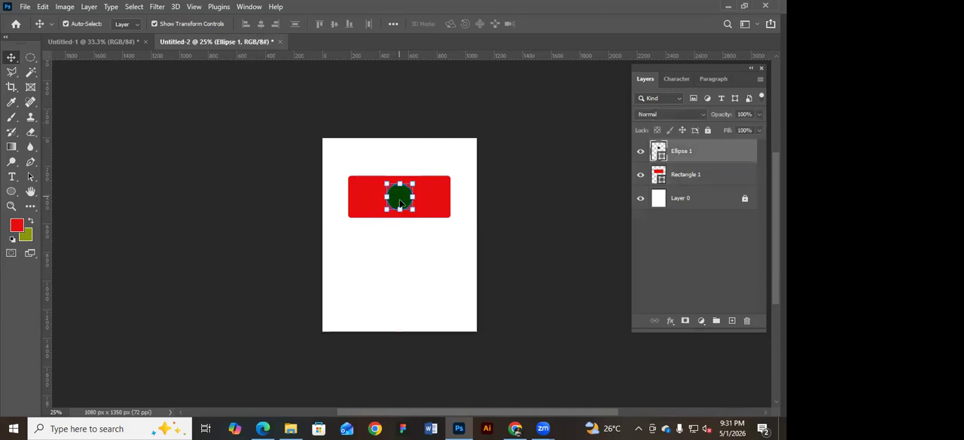
click(11, 191)
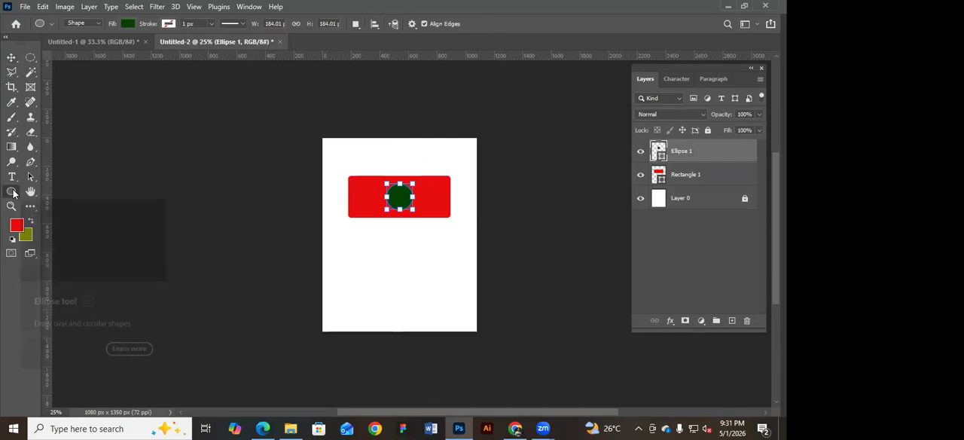
click(169, 23)
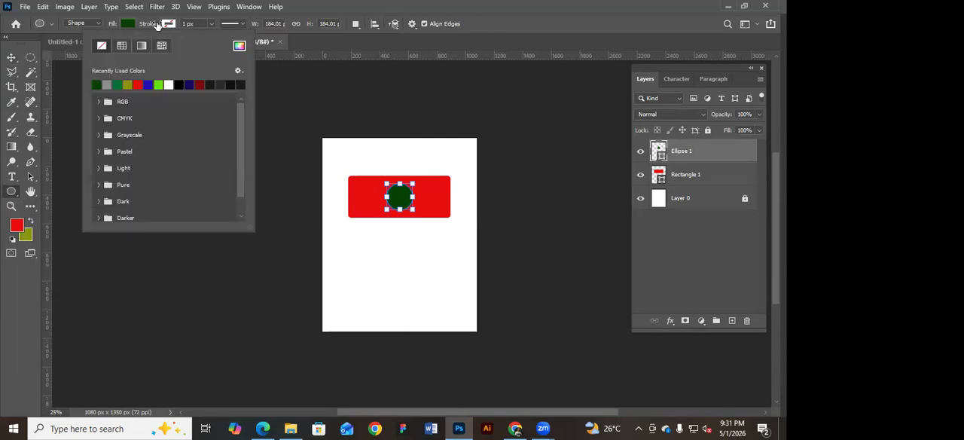
click(173, 25)
click(173, 25)
click(200, 83)
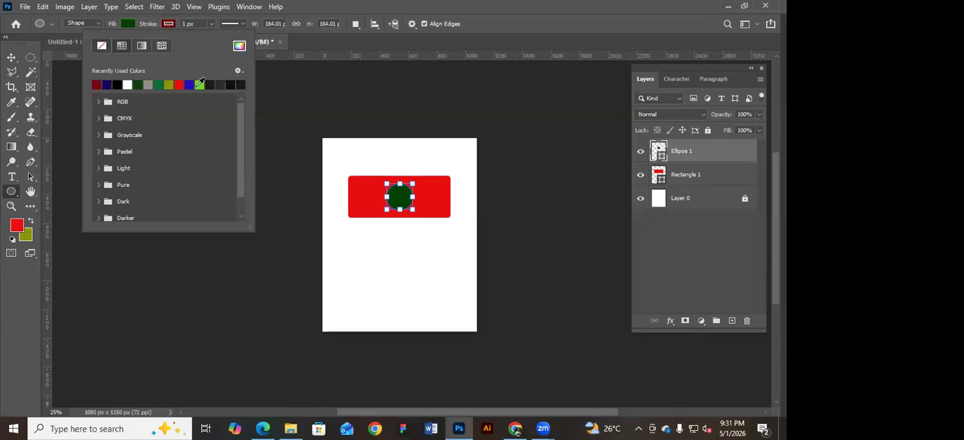
click(240, 47)
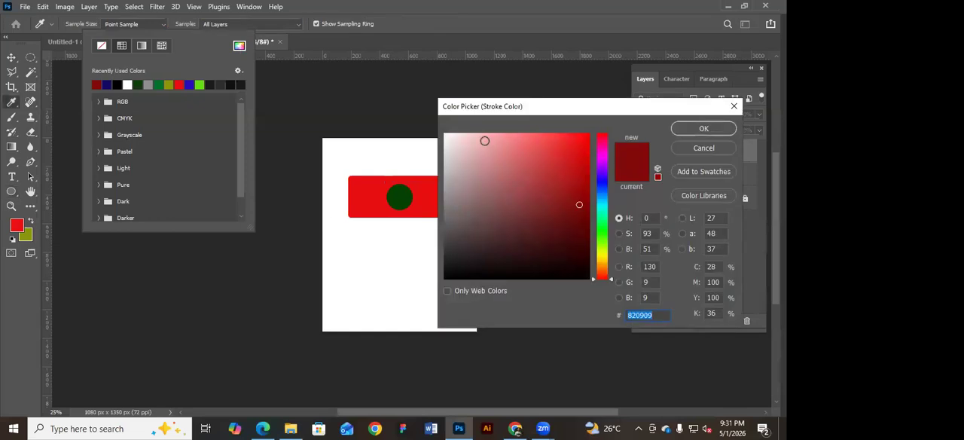
drag(484, 140, 428, 120)
click(705, 128)
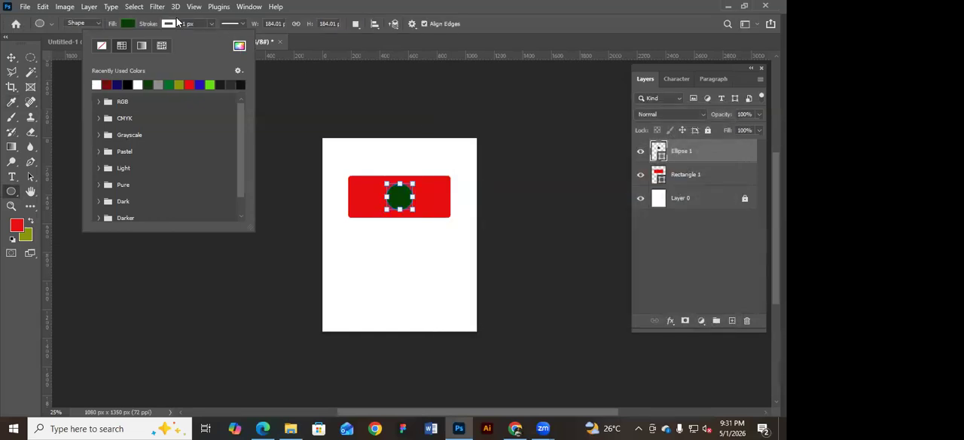
Set the circle's stroke width to 3 px, return to the Move tool and deselect the circle.
click(185, 24)
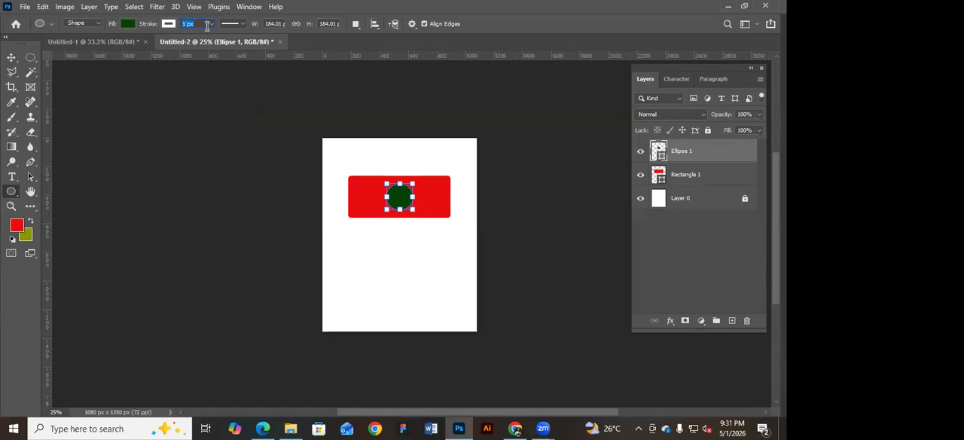
text(3)
click(11, 57)
click(482, 191)
click(410, 193)
click(484, 188)
Select the circle and rectangle with a selection box, shift them slightly down together and deselect them.
drag(442, 157, 438, 155)
drag(388, 232, 334, 232)
mouse_move(417, 189)
mouse_down()
mouse_move(398, 200)
mouse_move(433, 194)
mouse_up()
click(445, 186)
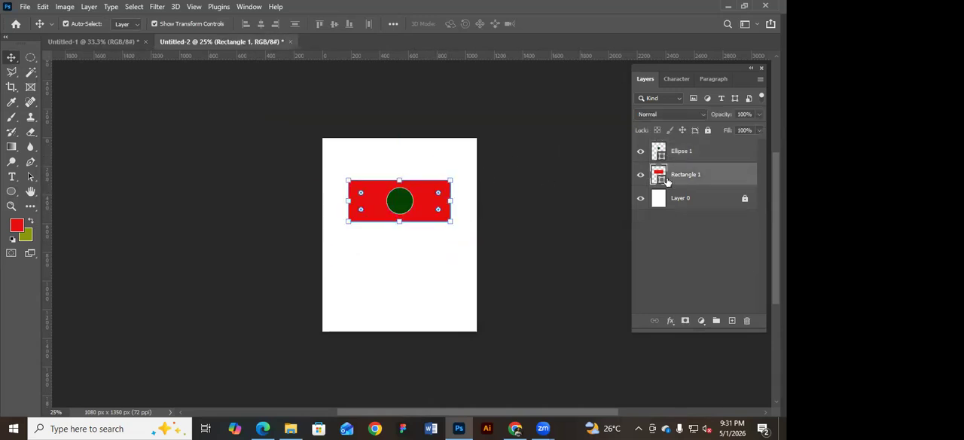
click(508, 189)
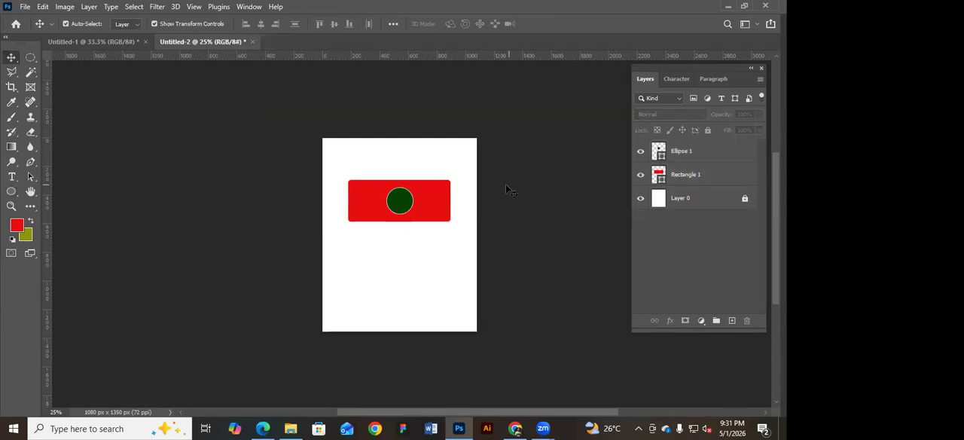
Select the Rectangle 1 and Ellipse 1 layers together and move both shapes up near the page's upper edge.
click(414, 199)
click(431, 150)
click(424, 200)
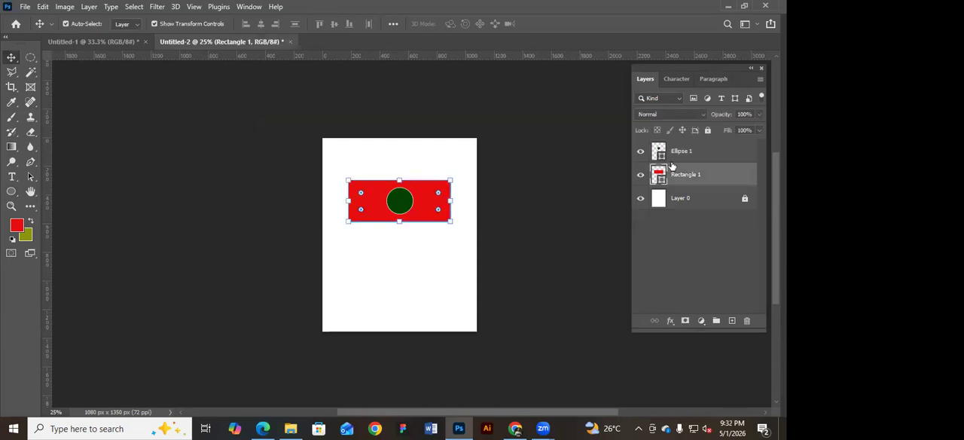
shift+click(687, 151)
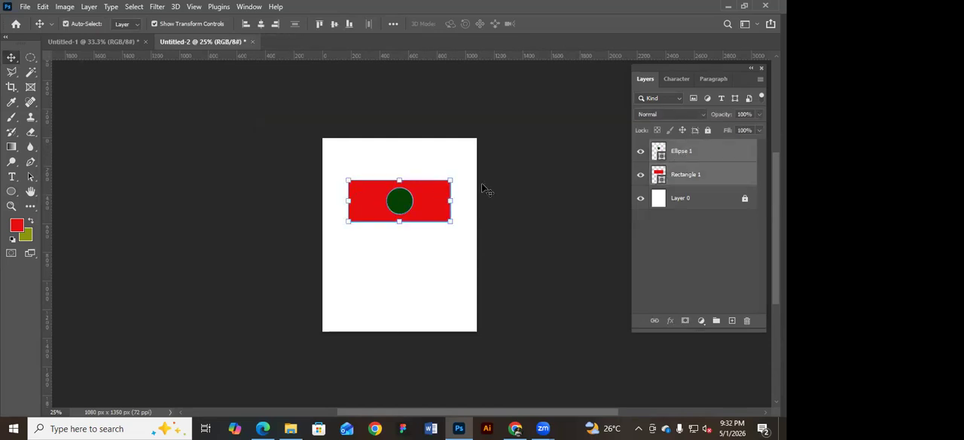
drag(423, 217, 406, 178)
click(406, 176)
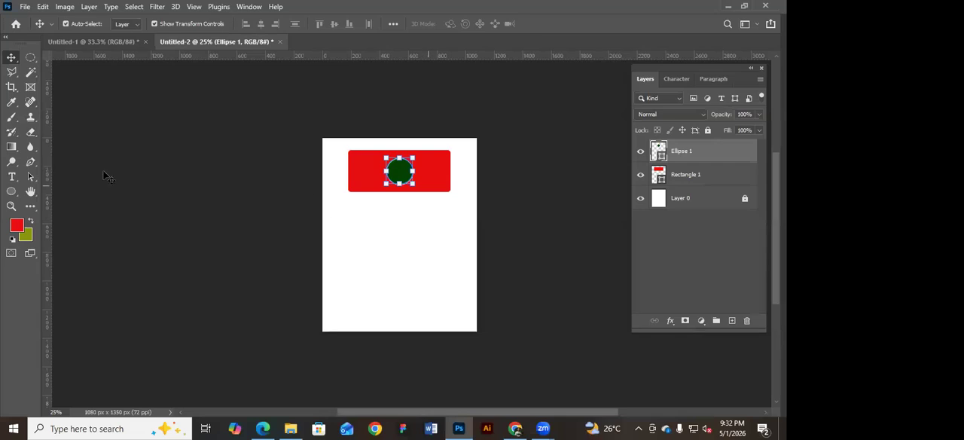
Draw a green square about 320 px wide below the red rectangle and close the floating panel group.
click(13, 191)
click(74, 193)
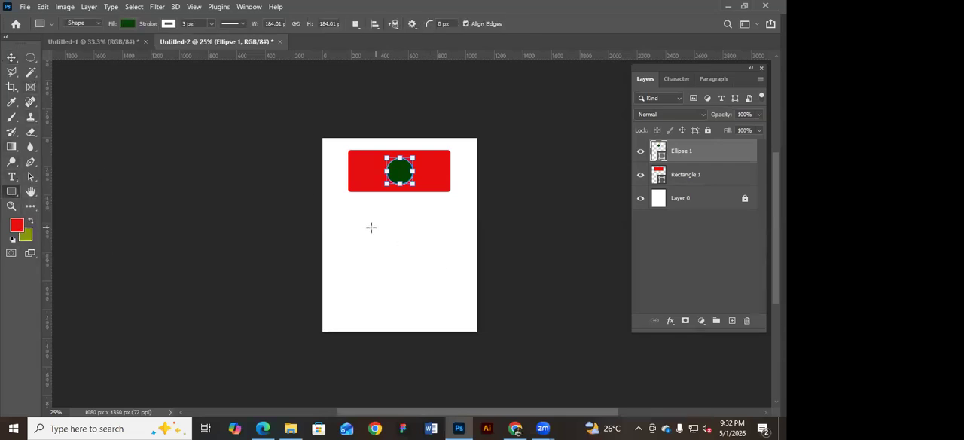
drag(356, 224, 428, 270)
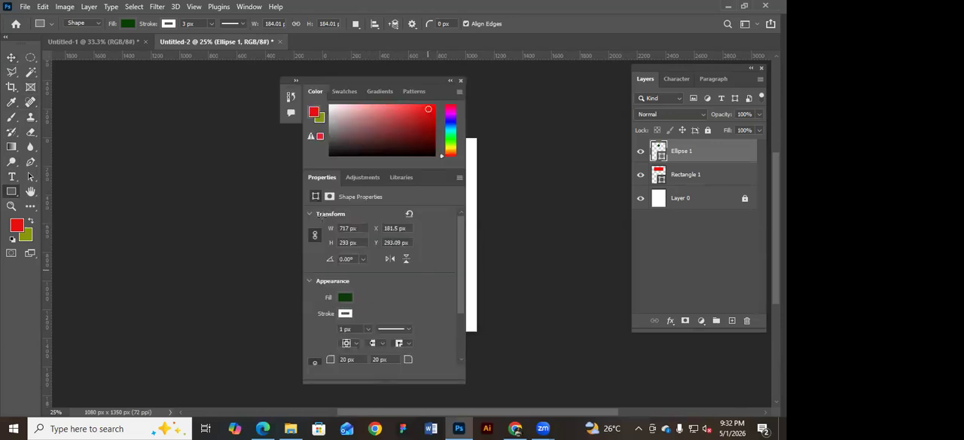
click(461, 80)
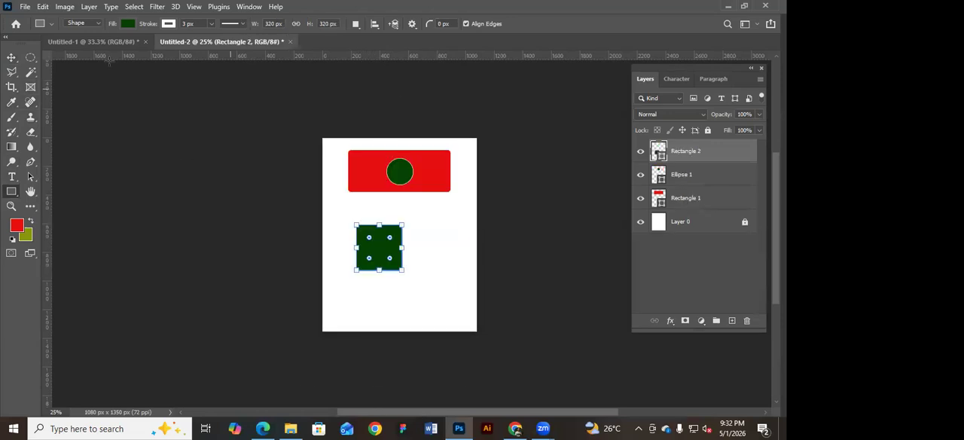
Move the new green square slightly up the page and delete it.
click(11, 58)
drag(370, 233, 379, 221)
click(405, 215)
key(u)
click(12, 57)
click(371, 219)
key(Delete)
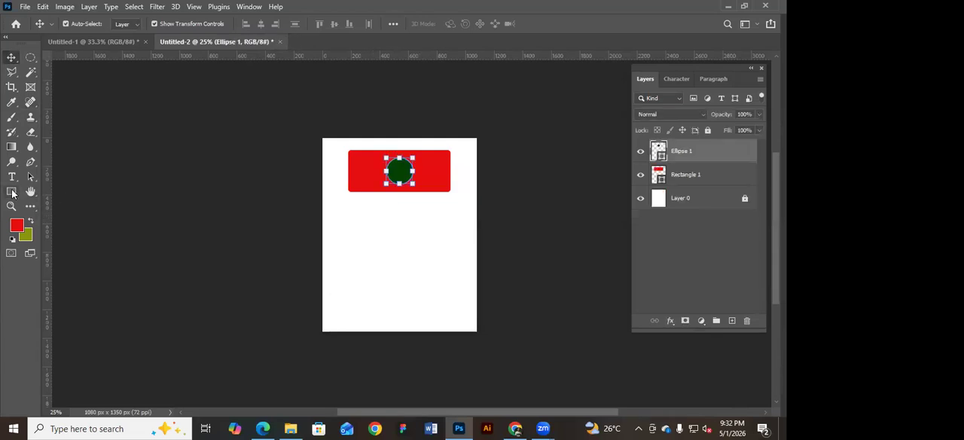
Draw a green square about 340 px wide below the red rectangle and move the floating panels off the canvas.
click(12, 191)
drag(352, 206, 396, 263)
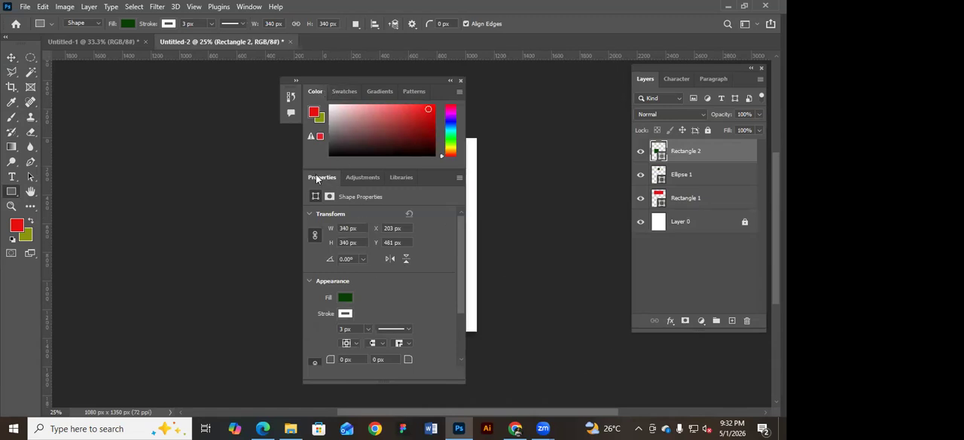
drag(400, 87, 622, 78)
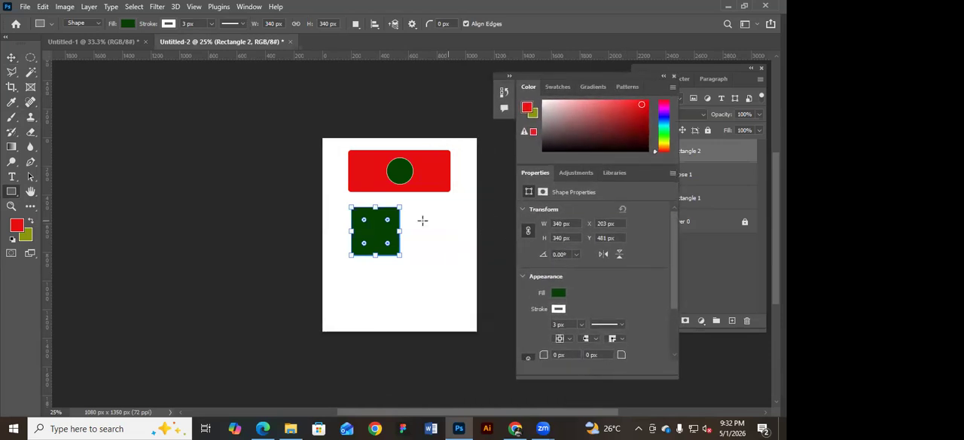
Set the square's horizontal position to 200 px and its width and height to 300 px.
click(607, 225)
click(577, 224)
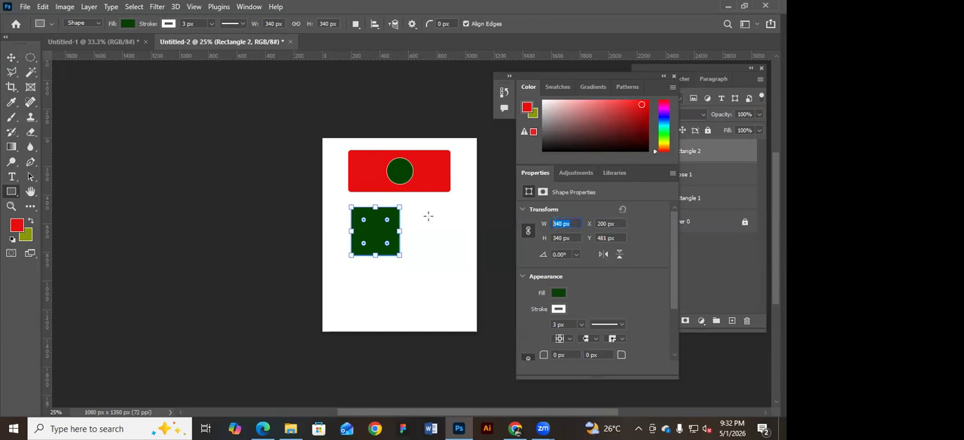
text(300)
key(Tab)
text(30)
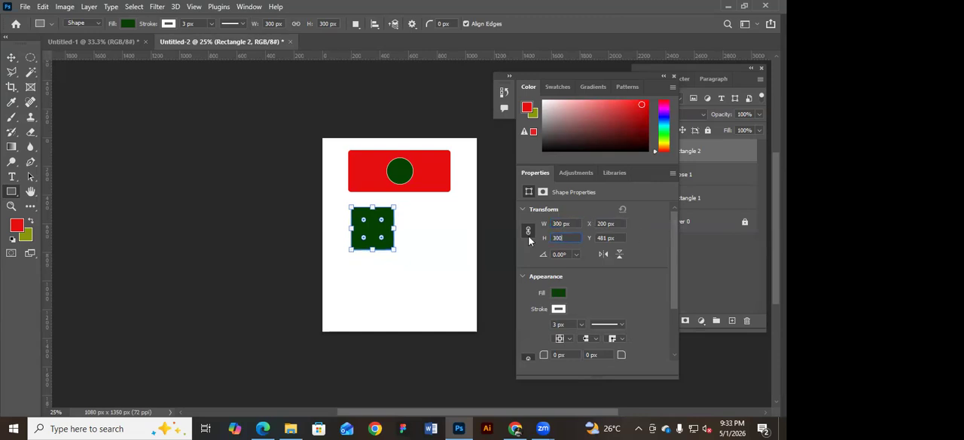
text(0)
key(Return)
Increase the square's stroke width to 10.84 px and apply the dashed line style.
click(580, 326)
click(620, 325)
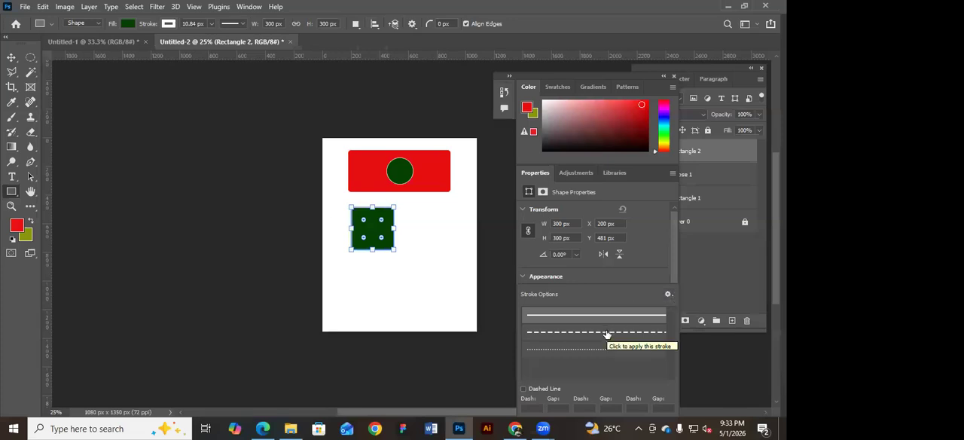
right_click(607, 333)
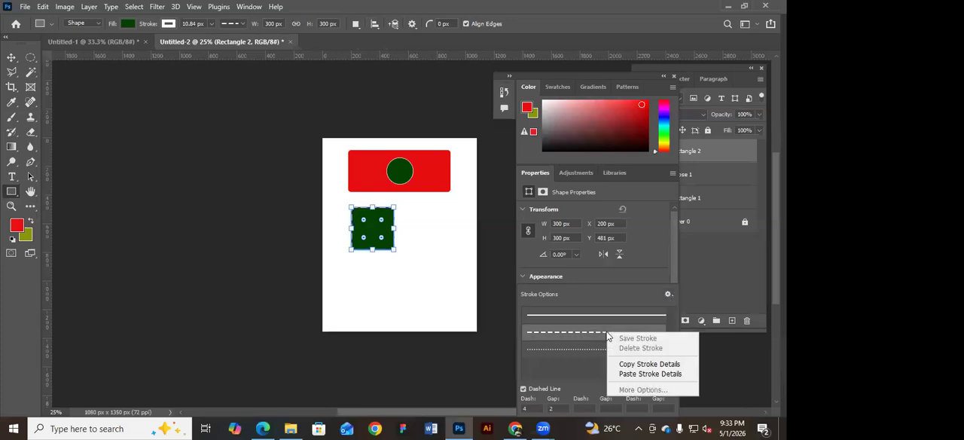
click(584, 290)
Change the square's stroke colour to black.
click(526, 277)
click(526, 277)
click(526, 276)
click(564, 284)
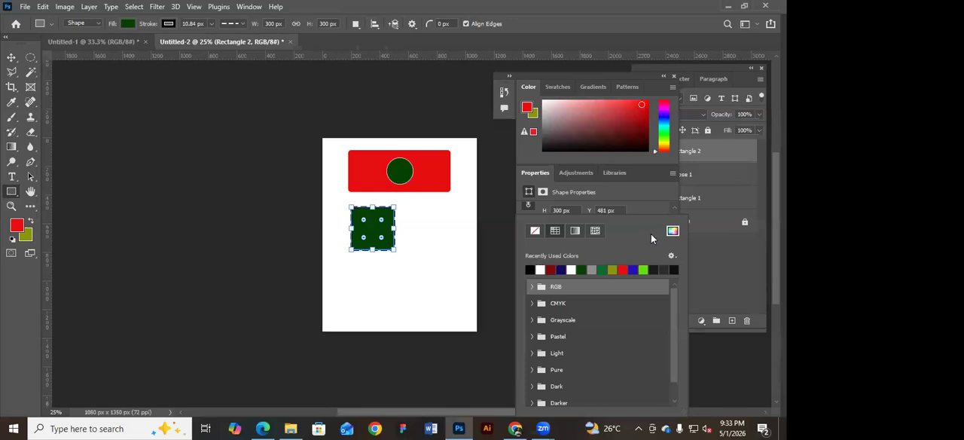
click(649, 205)
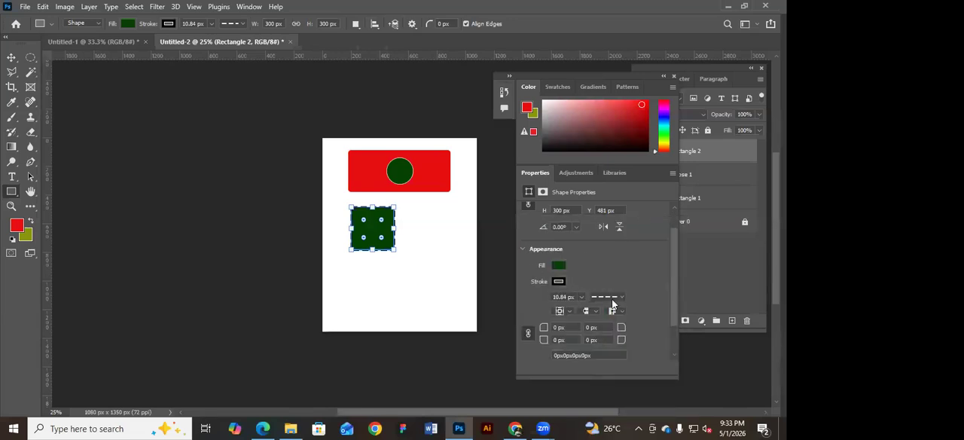
Set the square's stroke to 10.84 px with the dotted line style and switch to the Move tool.
click(580, 297)
drag(574, 308, 571, 308)
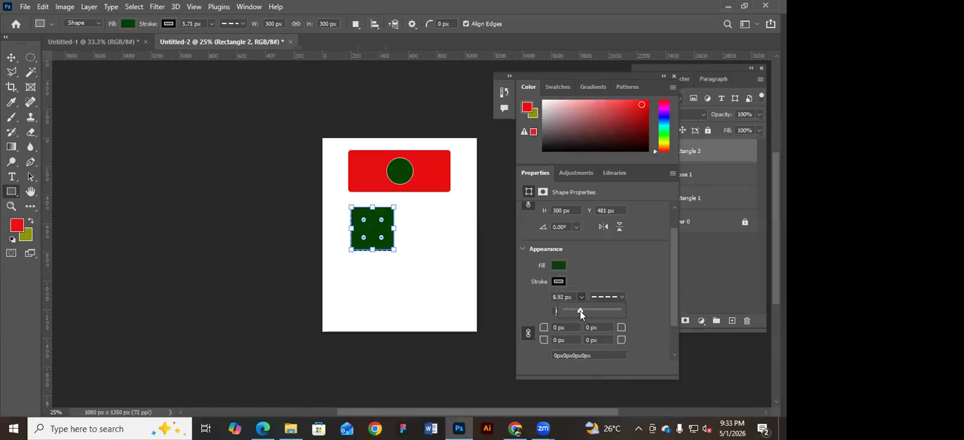
drag(580, 310, 582, 310)
click(622, 297)
click(603, 349)
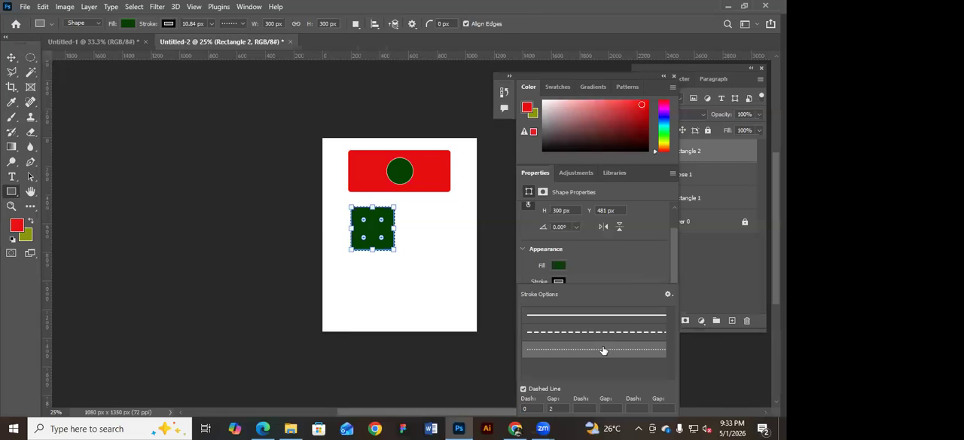
click(11, 58)
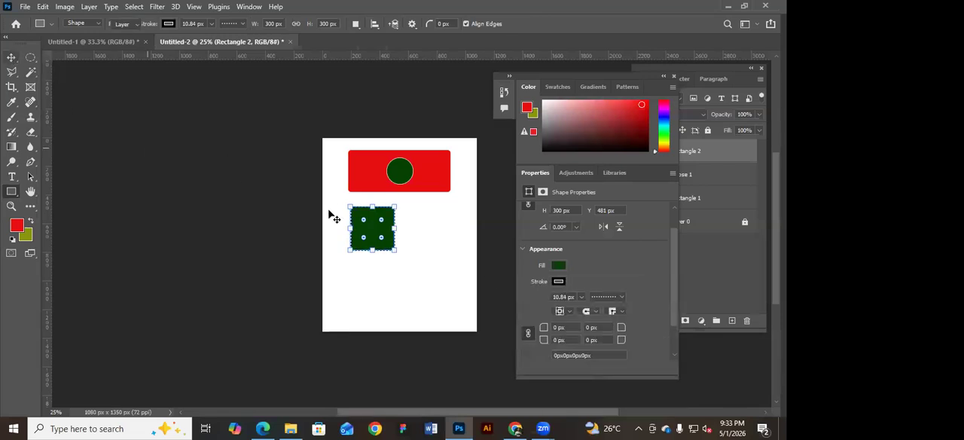
drag(330, 212, 394, 240)
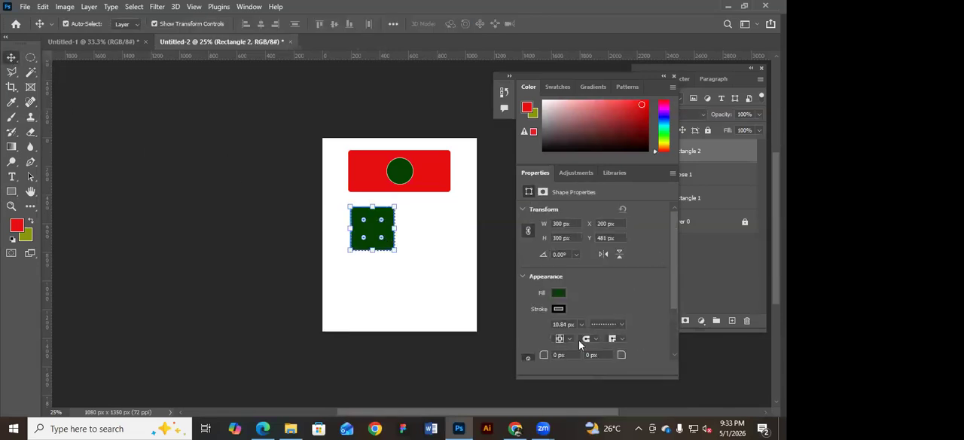
Lengthen the floating Properties panel group and reposition it beside the layer list.
drag(589, 376, 590, 394)
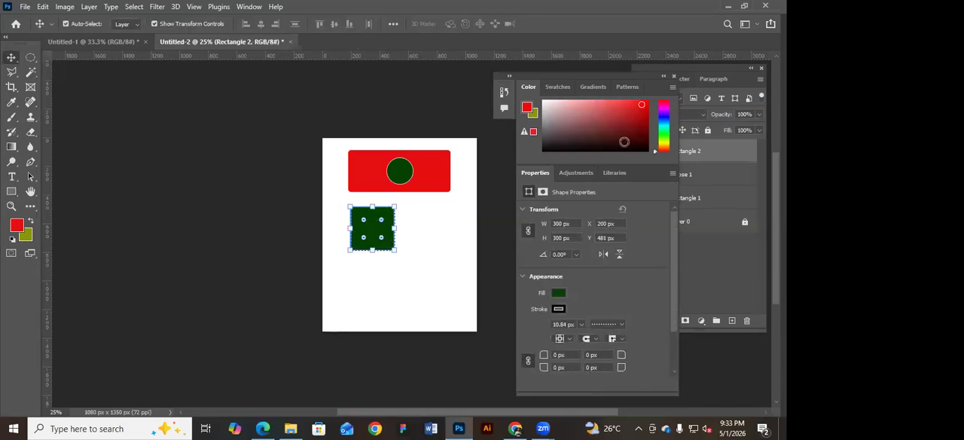
drag(636, 77, 631, 68)
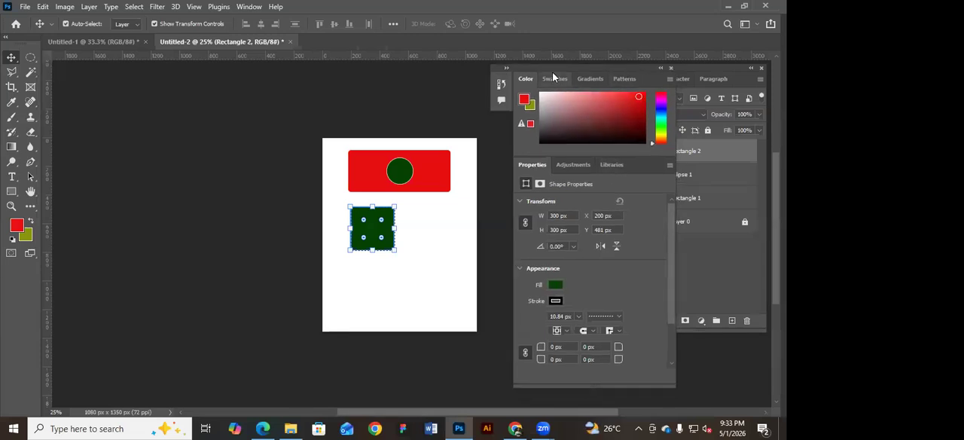
drag(538, 69, 522, 83)
drag(527, 183, 545, 185)
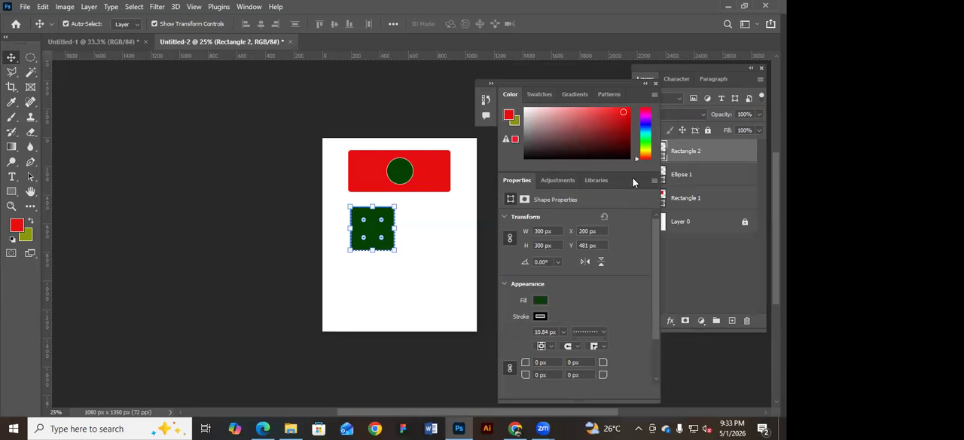
drag(609, 81, 613, 73)
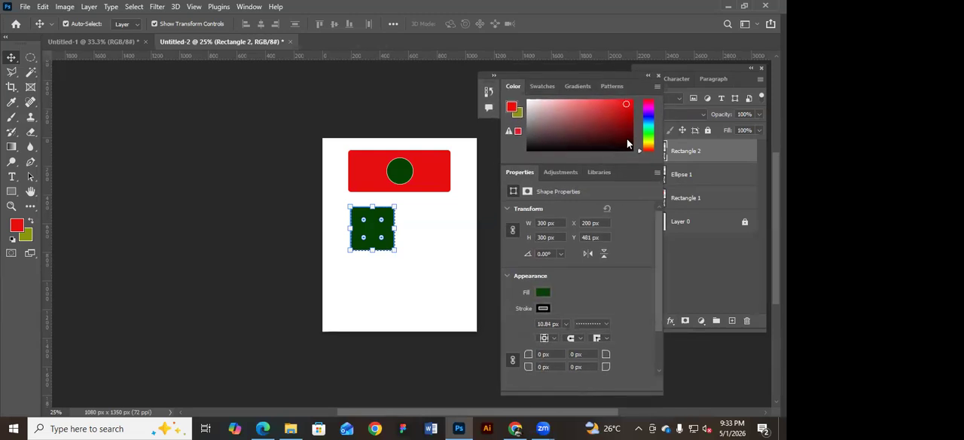
Collapse the floating panel group to icons and open only the Properties panel from it.
click(648, 75)
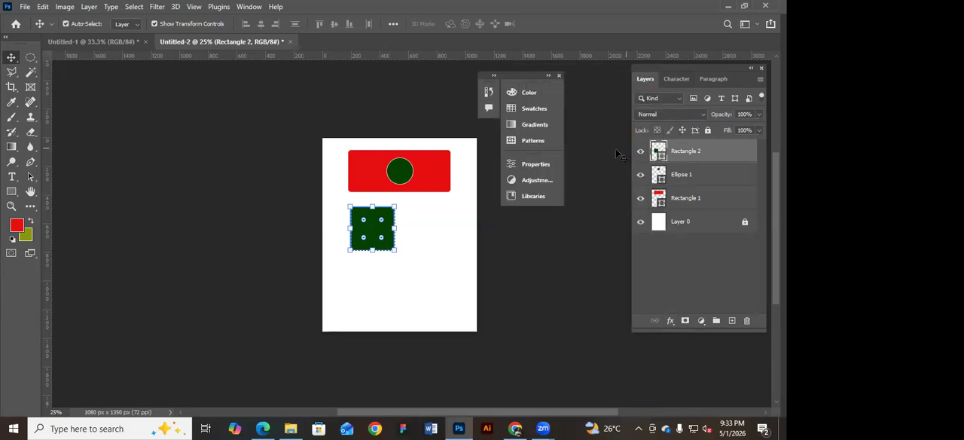
click(525, 166)
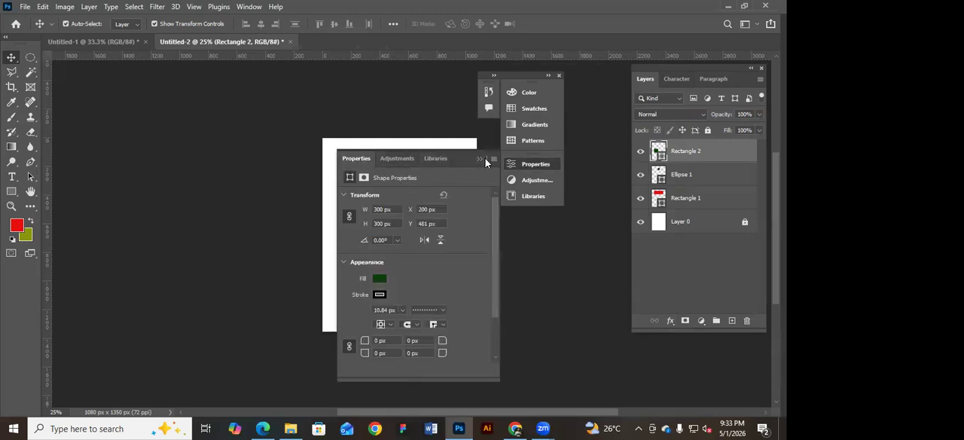
Move the floating Properties panel clear of the artboard and close the leftover collapsed panel group.
drag(461, 158, 201, 104)
click(559, 76)
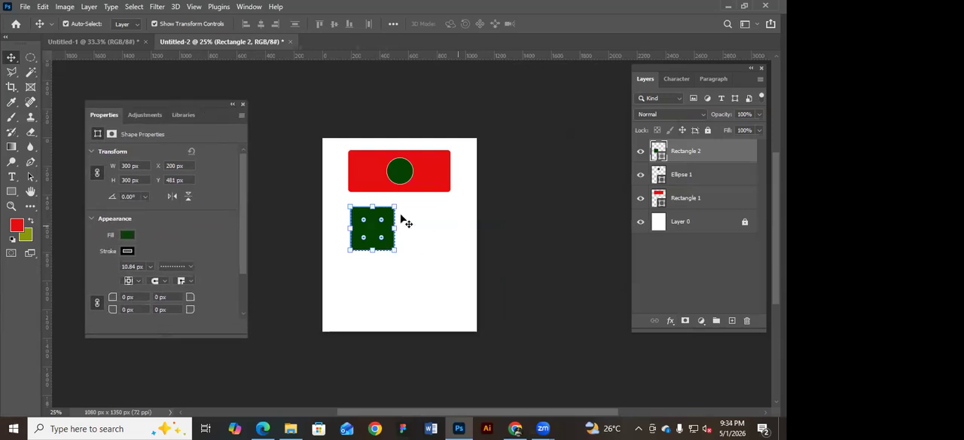
click(399, 217)
drag(381, 220, 410, 204)
click(168, 296)
drag(184, 297, 119, 289)
click(284, 308)
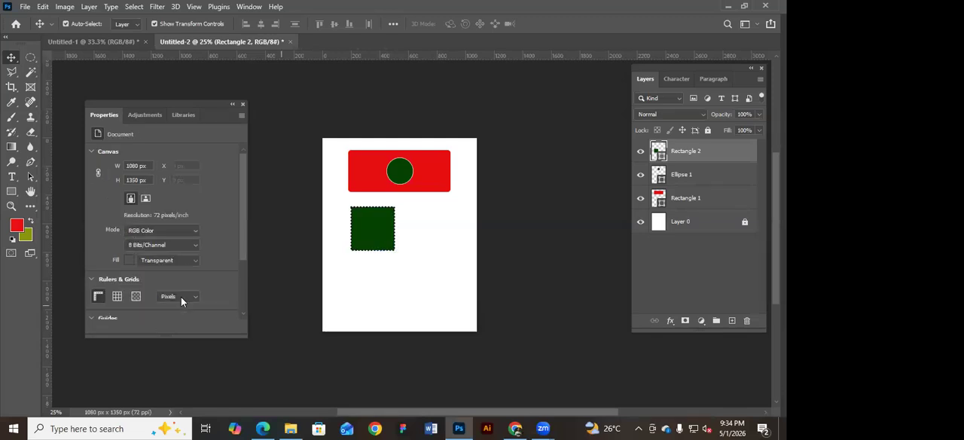
Set the green square's top-right and bottom-left corner radii to 100 px and close the Properties panel.
click(375, 238)
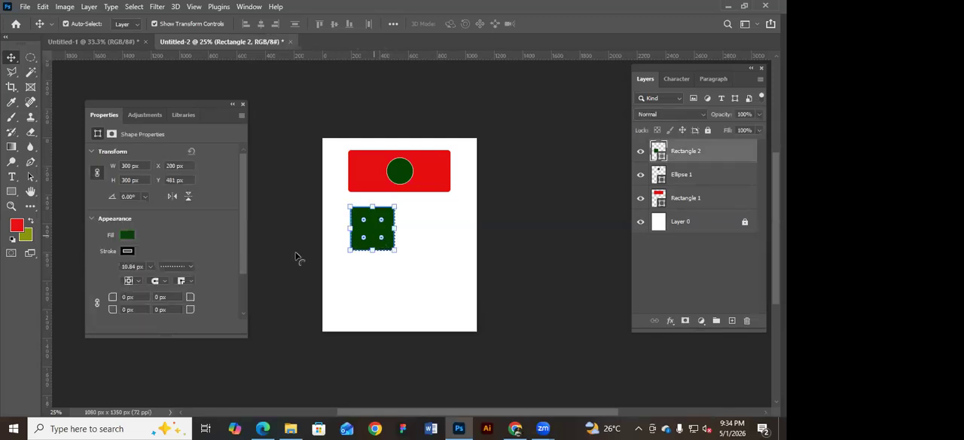
drag(196, 299, 238, 287)
click(181, 296)
text(100)
click(122, 309)
text(100)
key(Return)
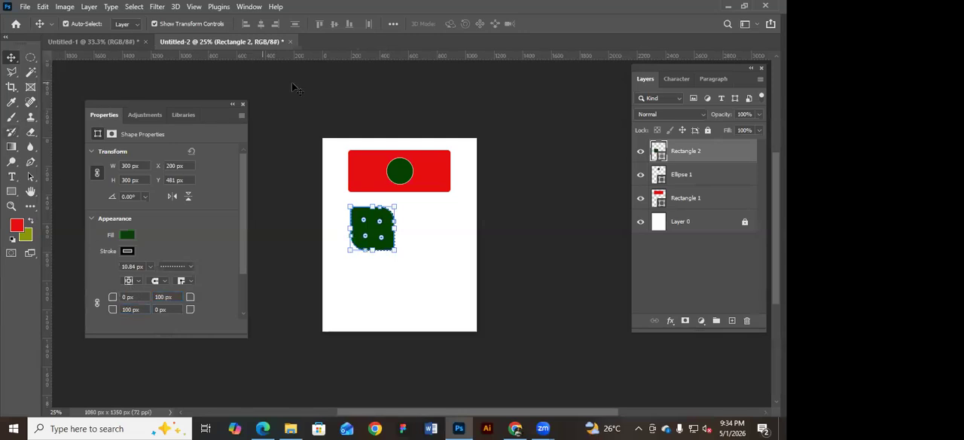
click(276, 122)
click(242, 103)
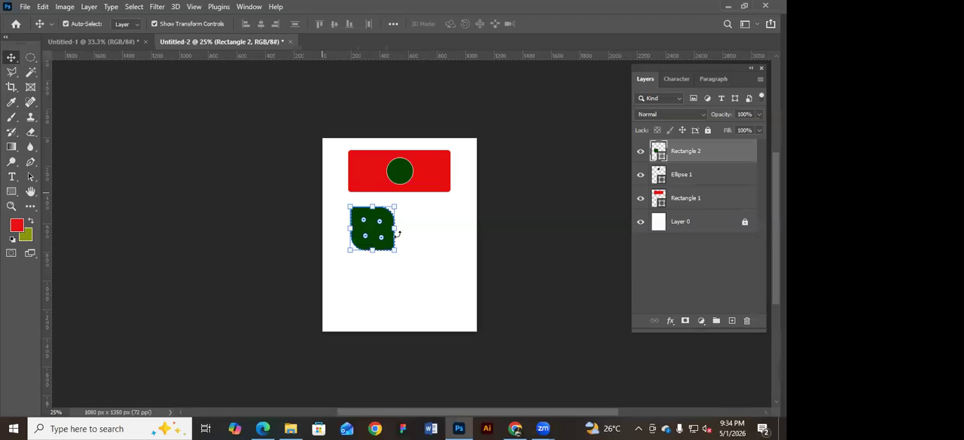
Unlock the white background layer Layer 0 and fully lock it again.
drag(384, 223, 382, 221)
click(542, 268)
key(space)
drag(509, 234, 450, 253)
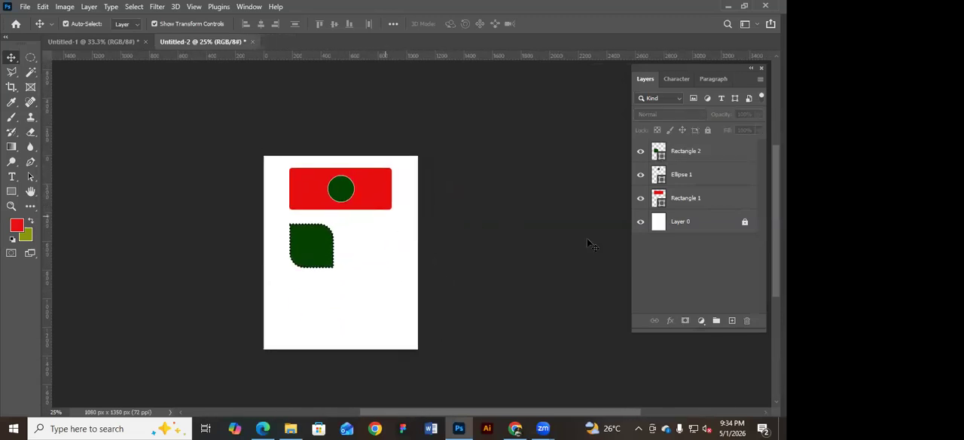
click(708, 223)
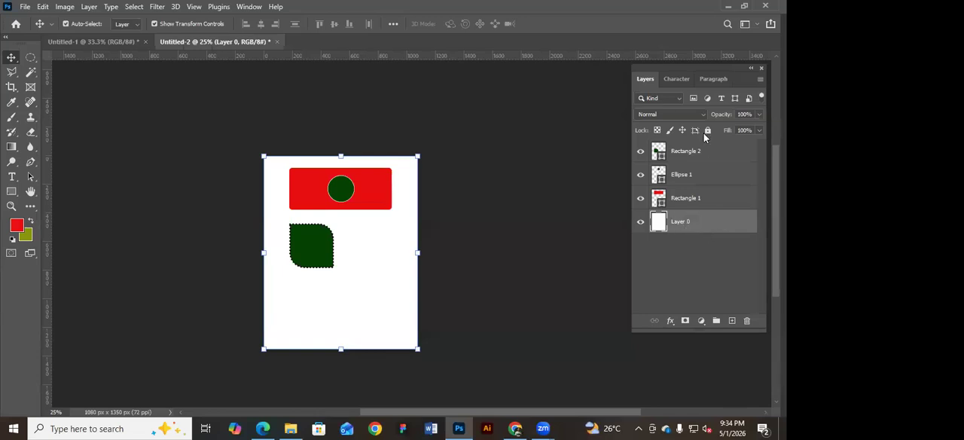
click(707, 131)
Move the green leaf shape and the red rectangle lower on the page, leaving the circle in place.
drag(294, 255, 316, 272)
drag(362, 182, 340, 182)
click(340, 180)
drag(305, 145, 355, 203)
click(383, 219)
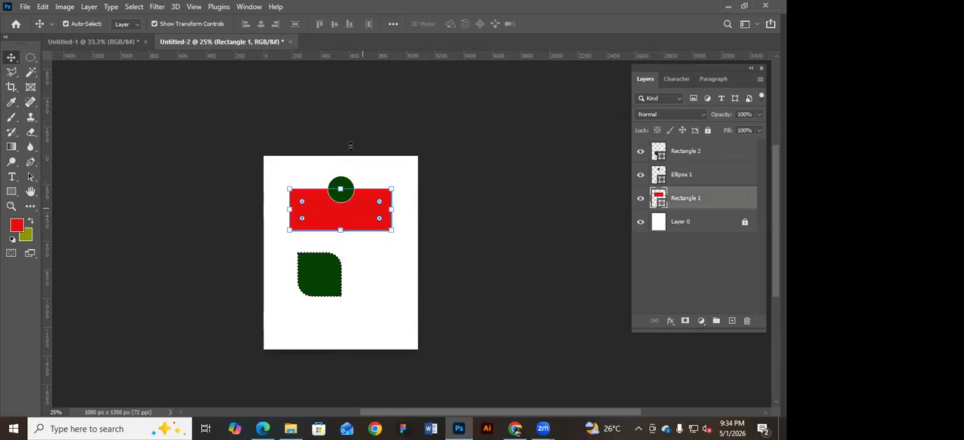
Select the circle, red rectangle and leaf shape together and move them down the page as one.
drag(228, 130, 523, 354)
drag(221, 120, 364, 253)
drag(342, 194, 342, 235)
click(426, 231)
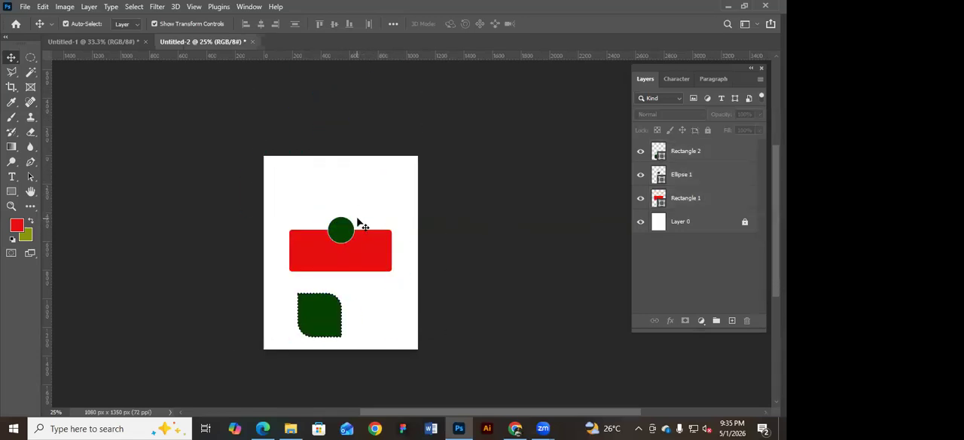
Move the red rectangle up until it is centred behind the circle, and move the leaf shape up beneath it.
click(362, 258)
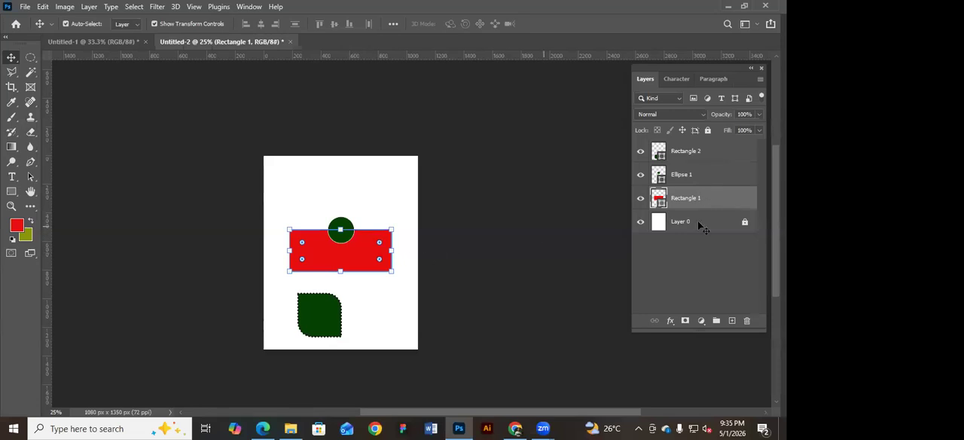
click(712, 174)
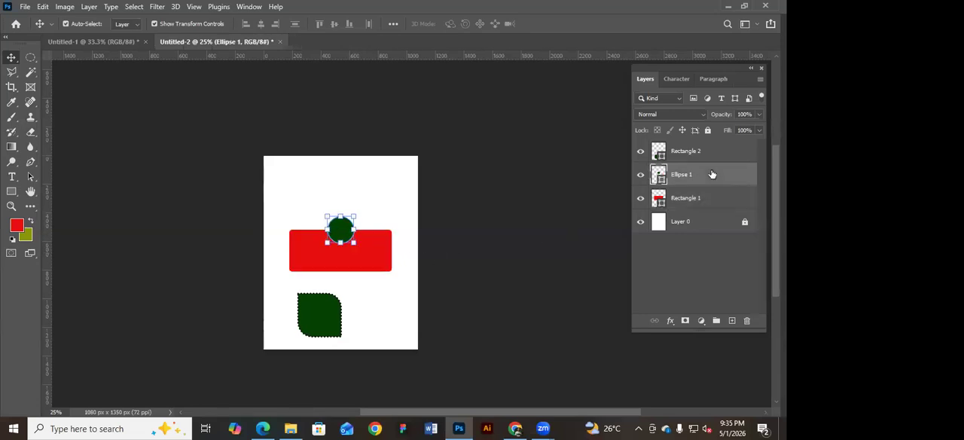
click(329, 316)
drag(370, 249, 369, 226)
drag(335, 323, 344, 296)
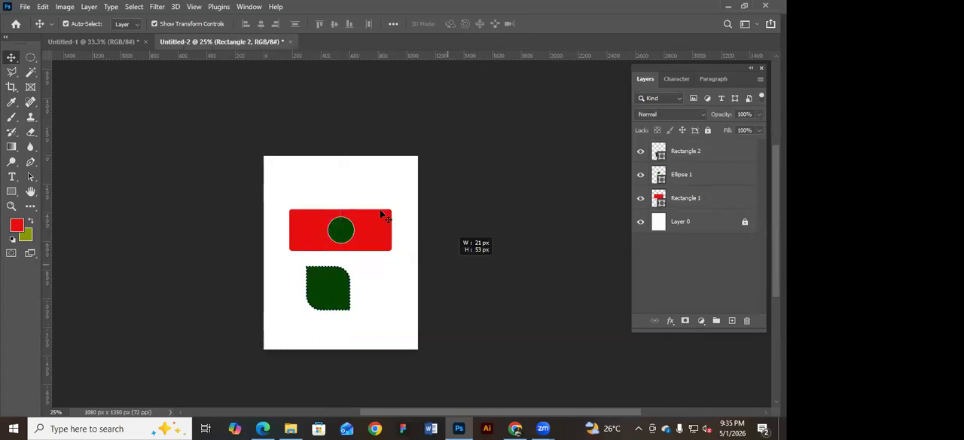
Hide and show the Rectangle 2 layer, and lock and unlock it.
click(742, 154)
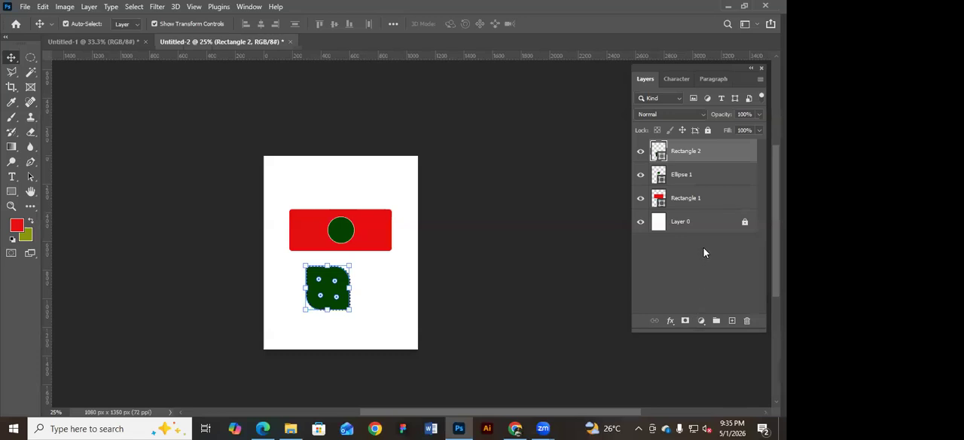
click(587, 226)
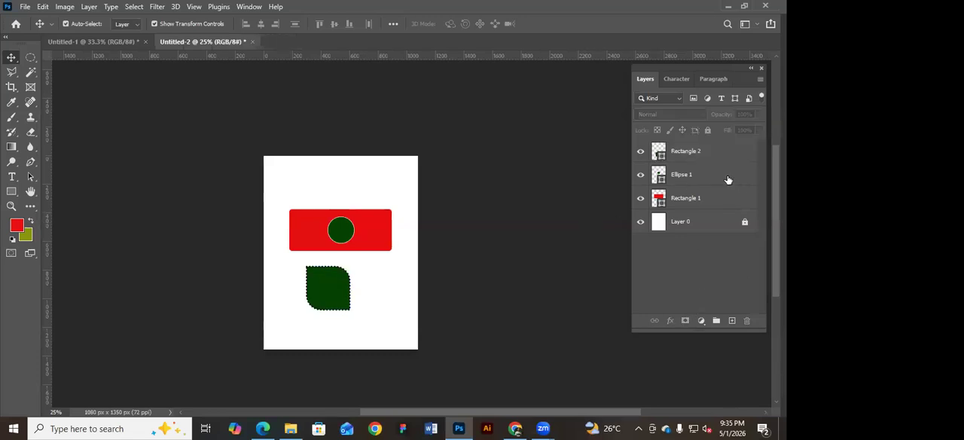
click(375, 232)
ctrl+click(667, 188)
click(699, 153)
click(641, 152)
click(641, 153)
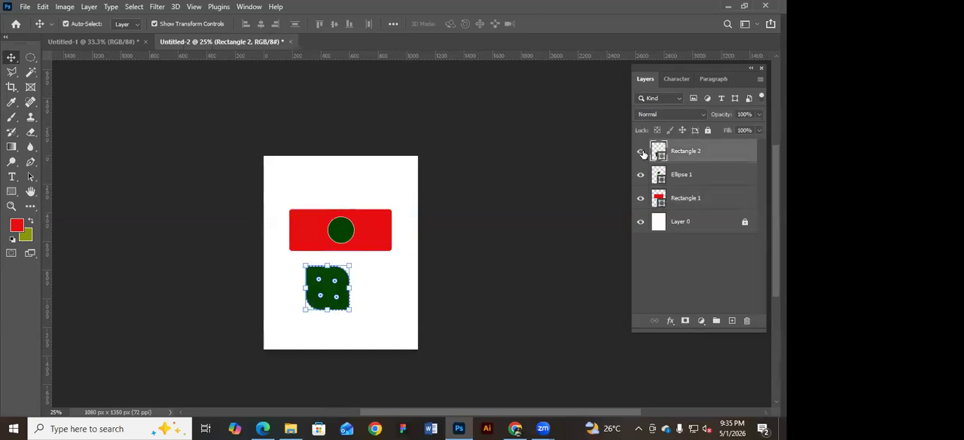
click(709, 131)
click(709, 130)
Move the green leaf shape so that it overlaps the red rectangle's left end.
drag(341, 290, 308, 230)
click(469, 231)
click(309, 232)
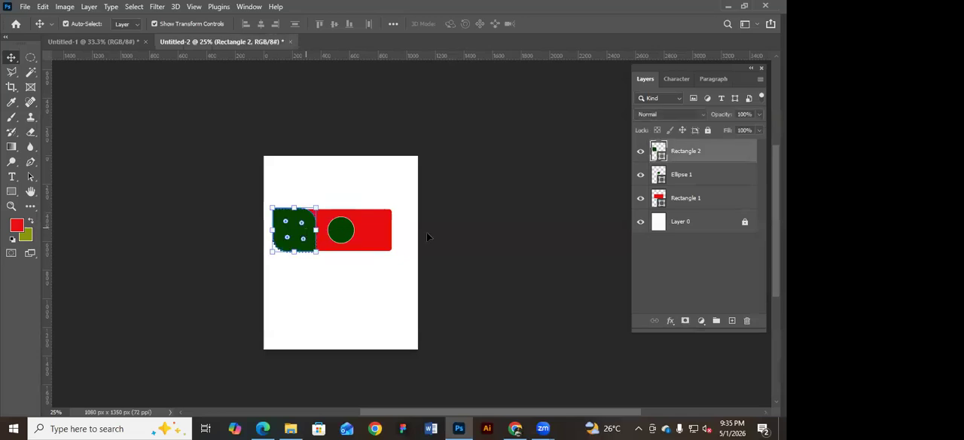
Restack the Rectangle 2 layer below Rectangle 1 so the leaf shape sits behind the red rectangle.
double_click(709, 151)
click(588, 79)
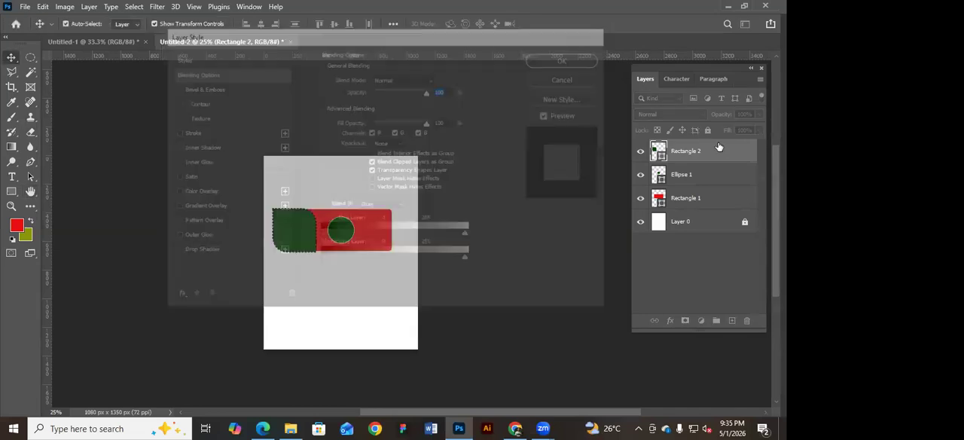
drag(727, 152, 723, 199)
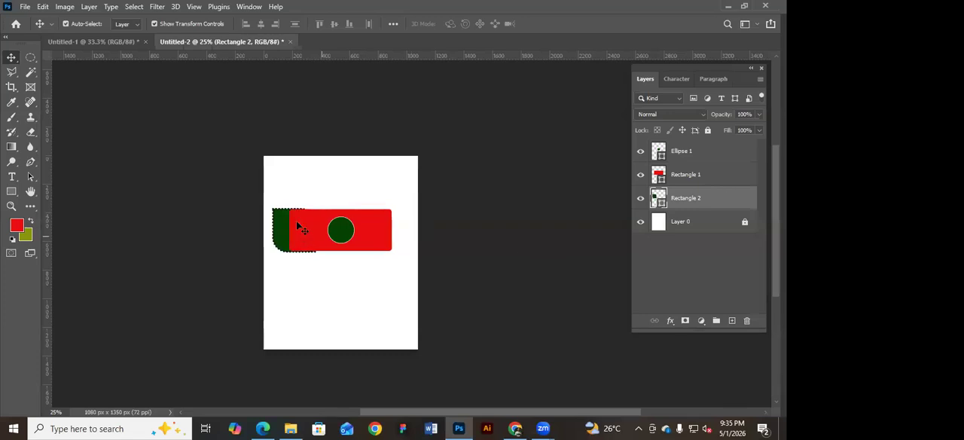
click(297, 223)
click(301, 179)
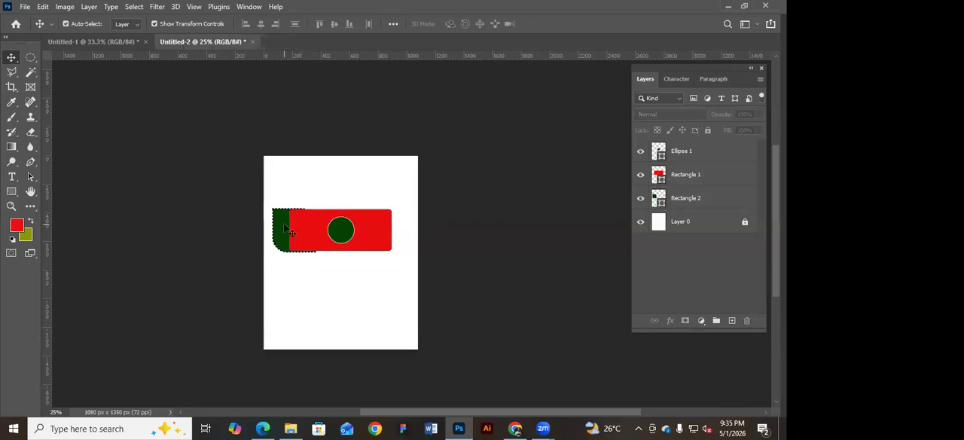
Restack the Rectangle 2 layer between the Ellipse 1 and Rectangle 1 layers.
click(710, 199)
drag(718, 199, 725, 166)
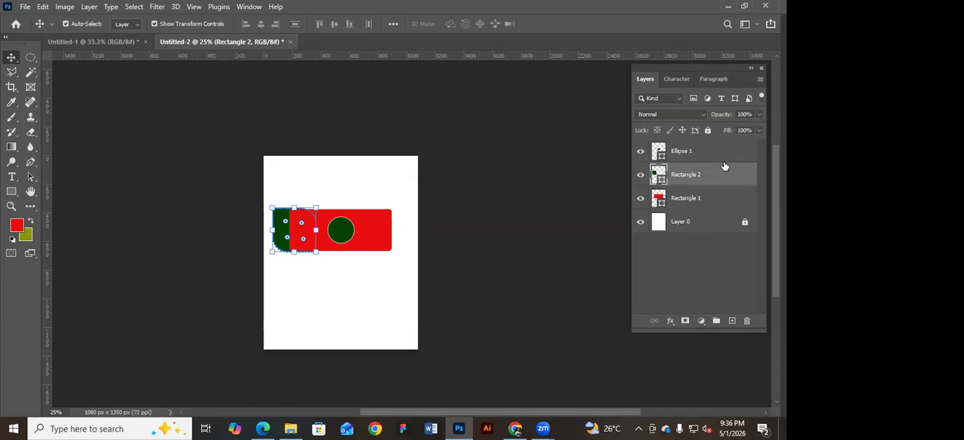
click(468, 191)
Enlarge the green leaf shape slightly and centre it below the red rectangle.
click(295, 231)
mouse_move(275, 229)
mouse_down()
mouse_move(289, 234)
mouse_move(264, 233)
mouse_up()
drag(294, 235, 341, 297)
key(Return)
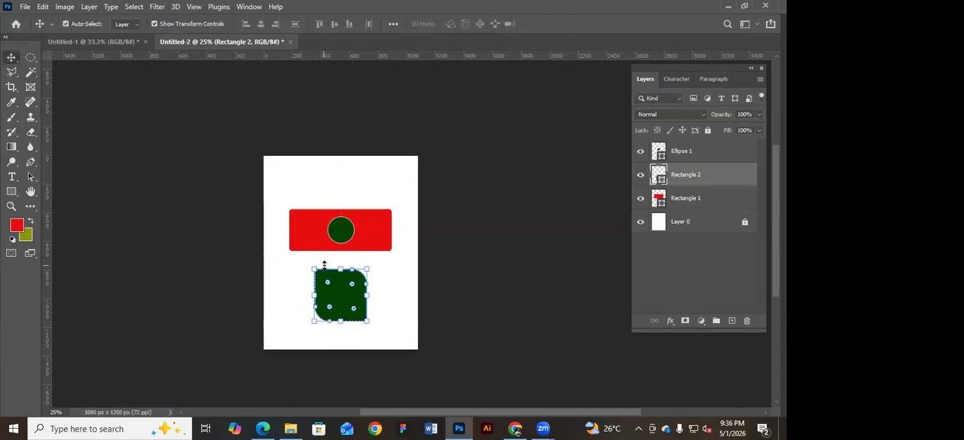
Select all three shapes on the page and move them slightly upward together.
click(527, 179)
click(723, 173)
drag(390, 163, 287, 313)
drag(343, 241, 344, 231)
click(529, 206)
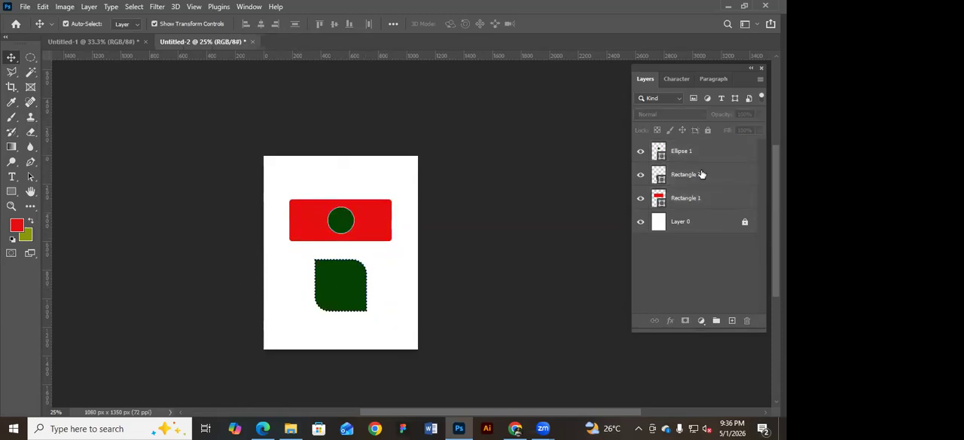
Group the Rectangle 1, Rectangle 2 and Ellipse 1 layers, and undo the grouping.
click(707, 152)
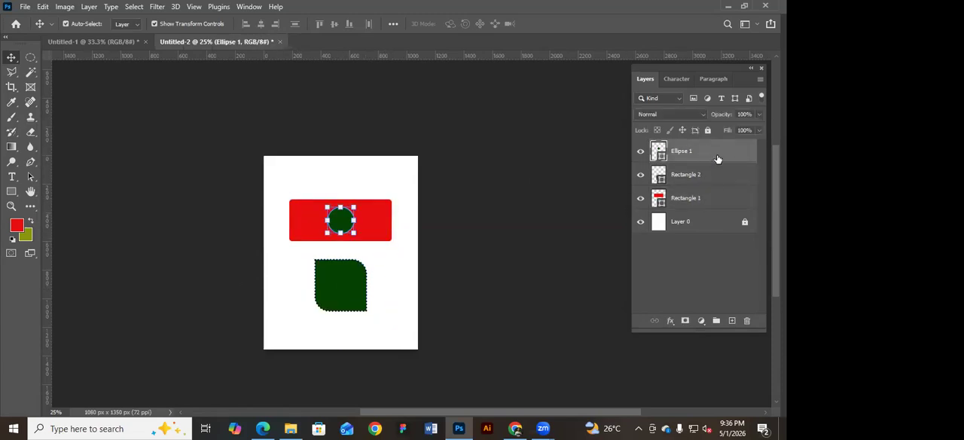
click(712, 199)
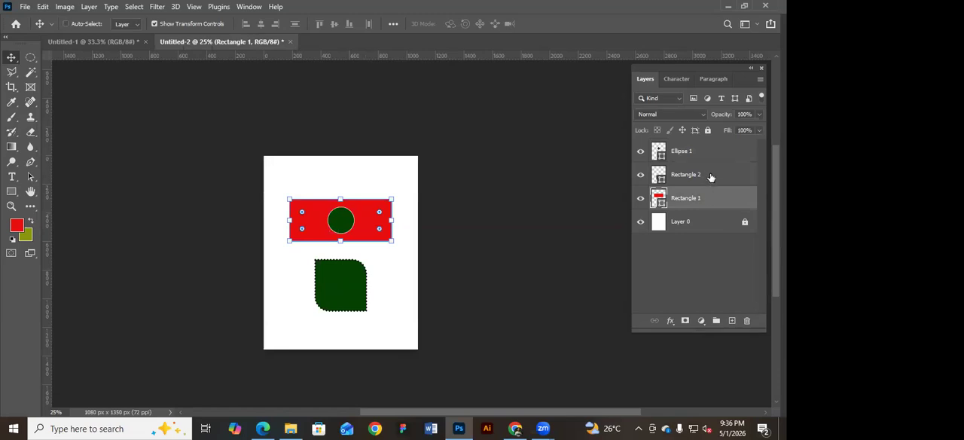
shift+click(711, 176)
shift+click(713, 153)
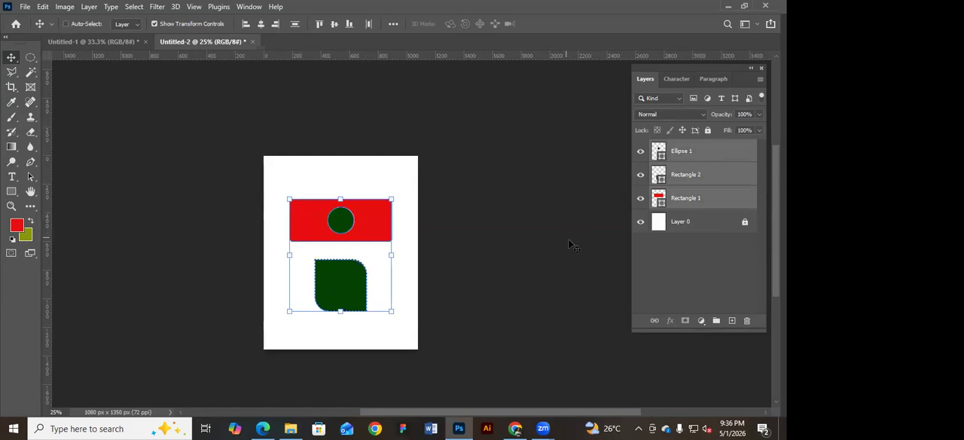
key(ctrl+g)
key(ctrl+z)
Unlock Layer 0, group it with the three shape layers, and expand the group.
click(728, 223)
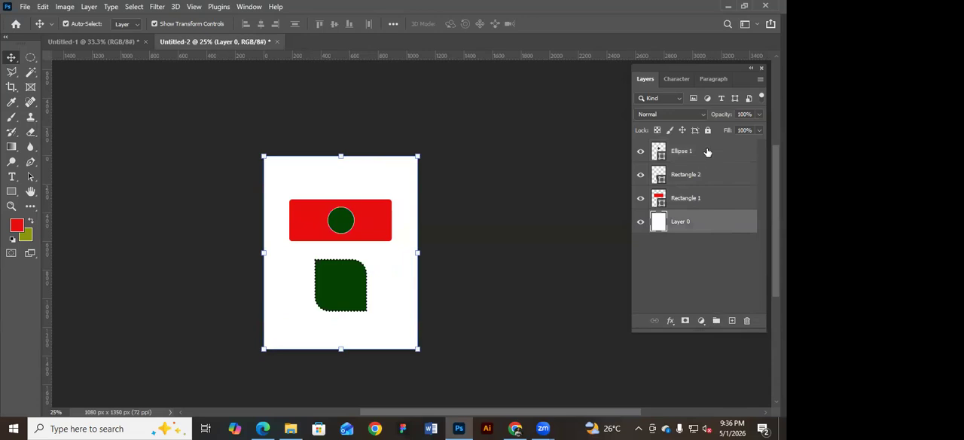
ctrl+click(714, 199)
ctrl+click(714, 174)
ctrl+click(714, 153)
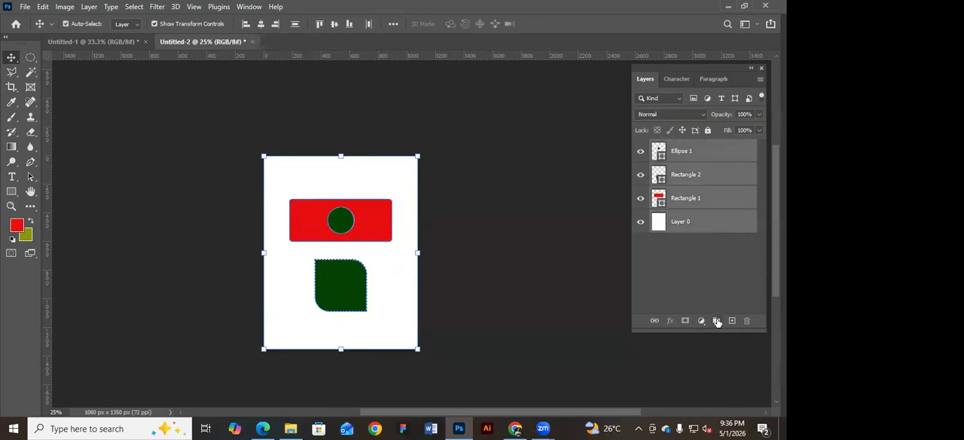
click(716, 321)
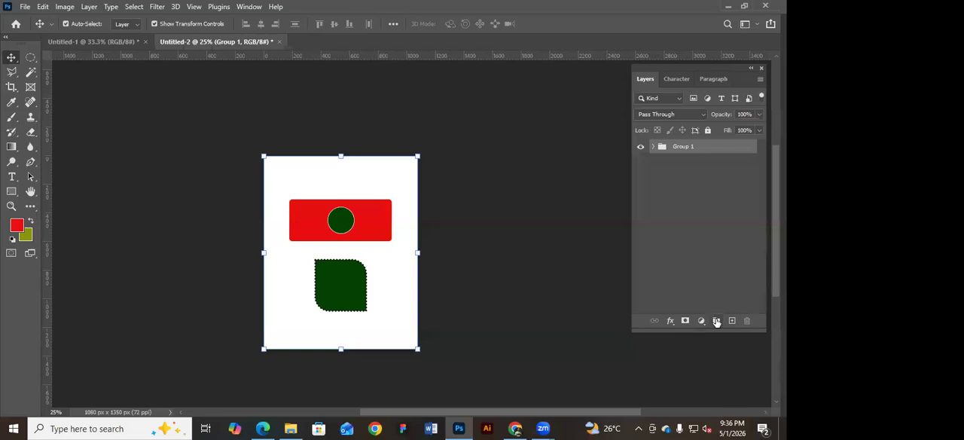
click(651, 164)
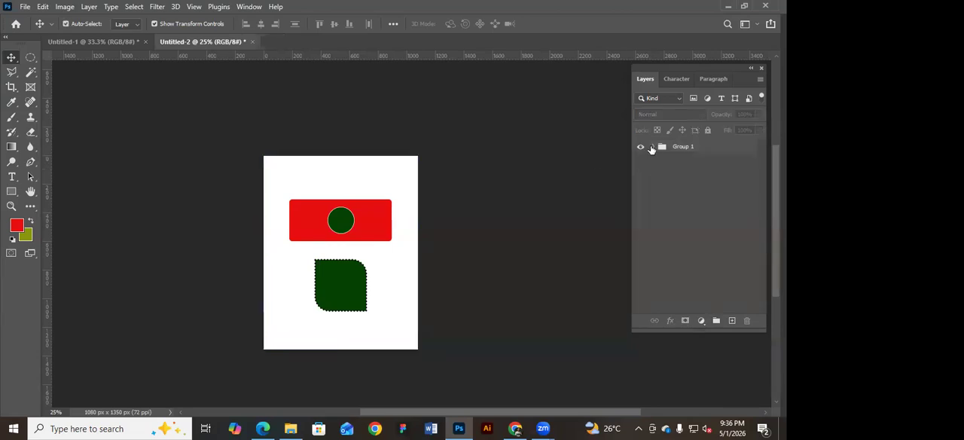
click(651, 148)
Duplicate the Ellipse 1 layer four times inside the group and spread three circles around the red rectangle's edges.
click(716, 173)
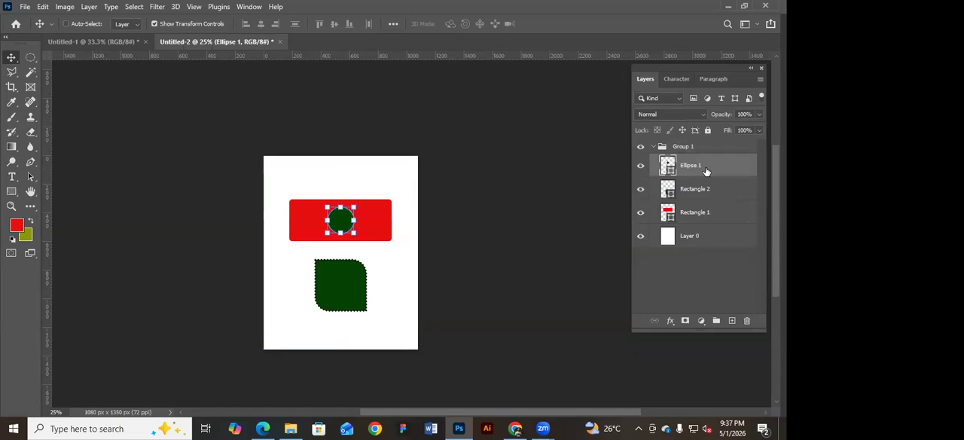
key(ctrl+j)
key(ctrl+j)
key(ctrl+j)
key(ctrl+j)
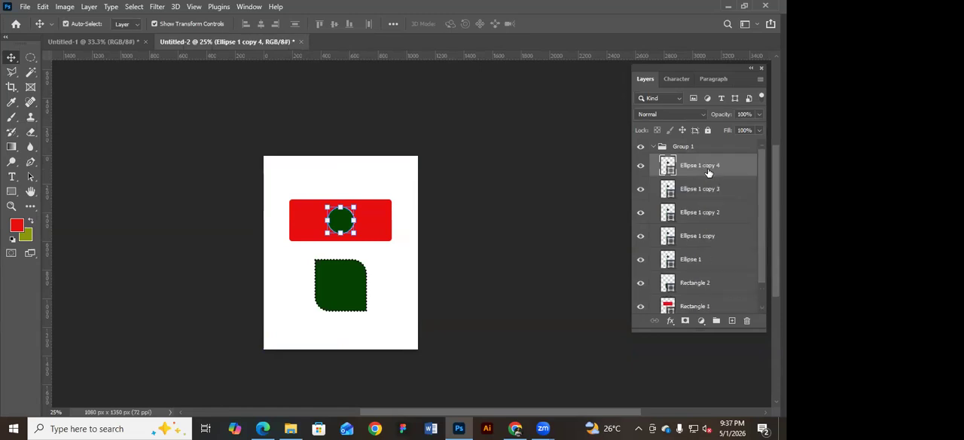
drag(341, 219, 381, 242)
key(Return)
Recolour the circle at the rectangle's lower-right corner, Ellipse 1 copy 2, to bright green.
double_click(667, 213)
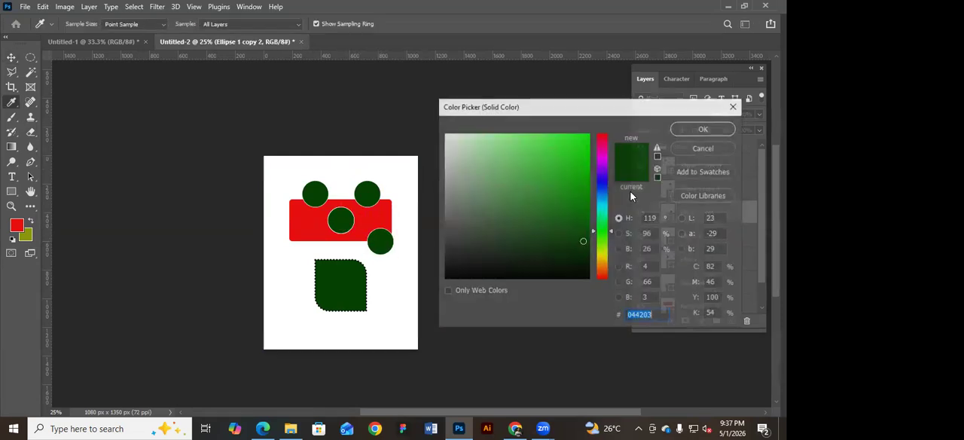
click(577, 161)
click(702, 128)
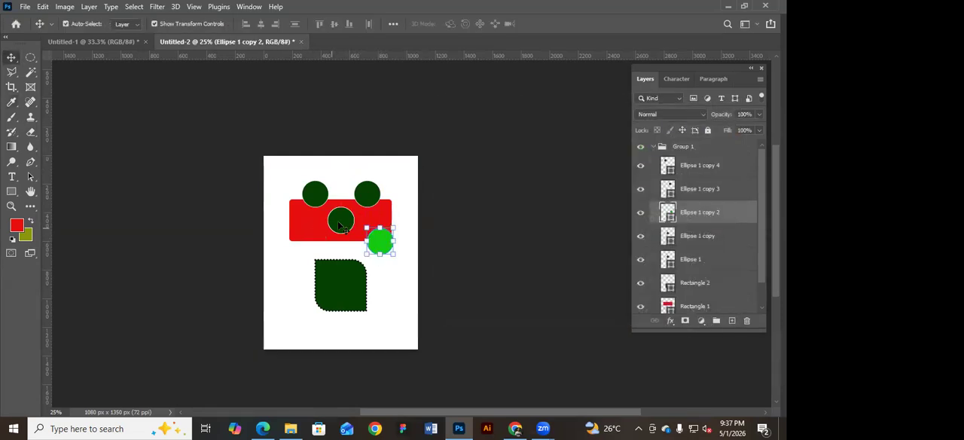
Move the Ellipse 1 copy 3 circle to the red rectangle's upper-right corner and recolour it to blue #23239e.
click(375, 198)
double_click(672, 193)
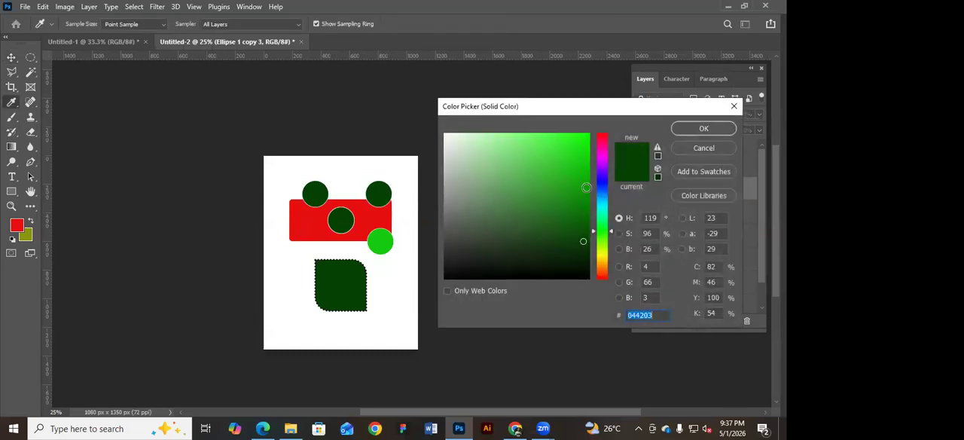
click(602, 183)
click(557, 189)
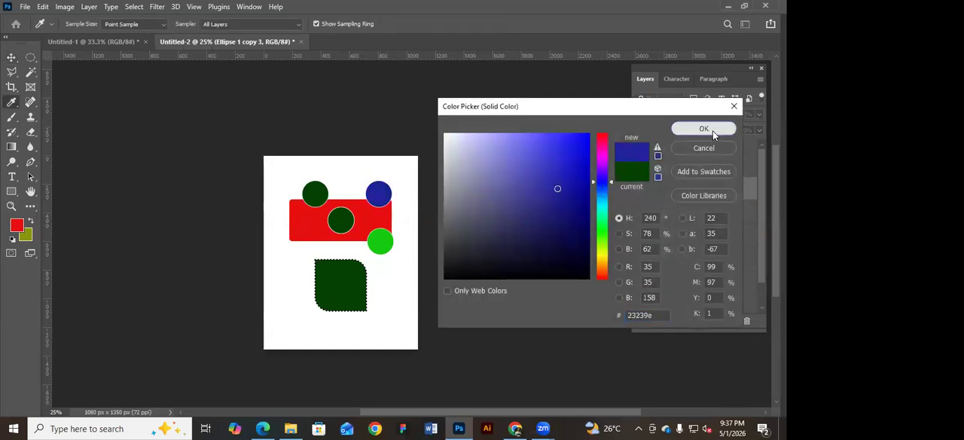
click(703, 129)
Recolour the circle at the red rectangle's upper-left corner, Ellipse 1 copy 4, to purple and deselect it.
click(673, 168)
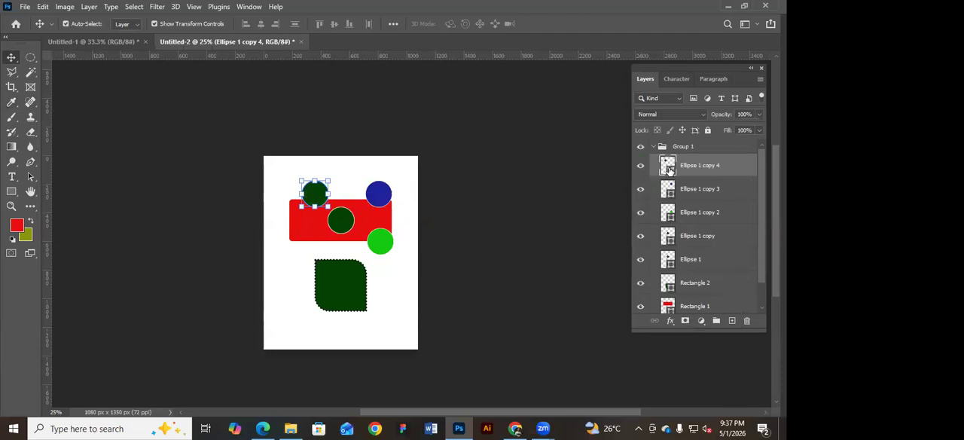
double_click(669, 169)
click(602, 160)
drag(514, 150, 556, 170)
click(685, 131)
click(526, 134)
Move the dark green Rectangle 2 slightly down and the Ellipse 1 copy circle to the red rectangle's left edge.
drag(335, 224, 336, 232)
click(493, 190)
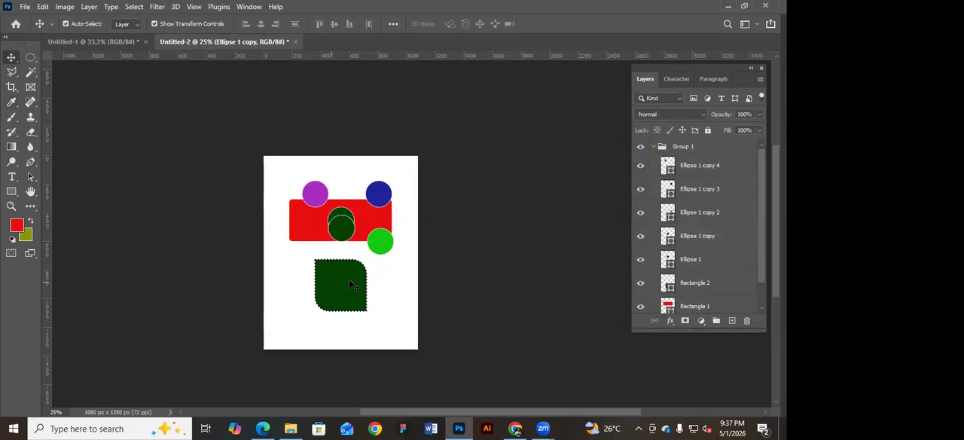
drag(349, 282, 343, 290)
drag(342, 234, 289, 239)
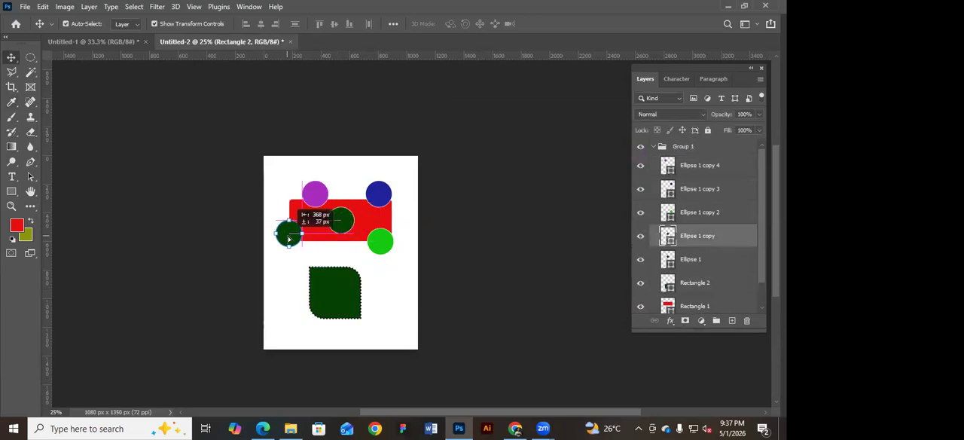
Recolour the circle at the red rectangle's left edge, Ellipse 1 copy, to golden brown.
double_click(668, 236)
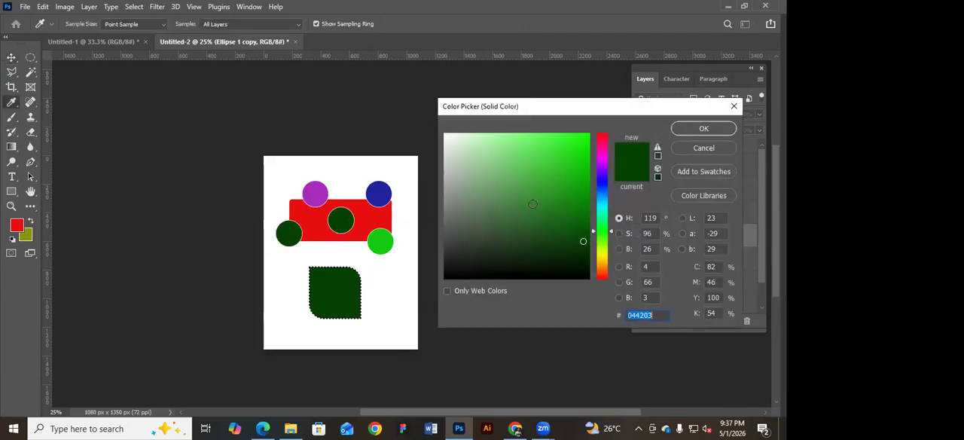
click(534, 203)
drag(593, 219, 598, 262)
drag(524, 158, 543, 183)
click(700, 129)
Spread the shapes out: purple and blue circles above the red rectangle, bright green circle and Rectangle 2 lower, brown circle at its lower-left corner.
drag(327, 198, 382, 184)
drag(385, 252, 397, 290)
drag(345, 302, 337, 316)
drag(287, 239, 448, 254)
click(448, 257)
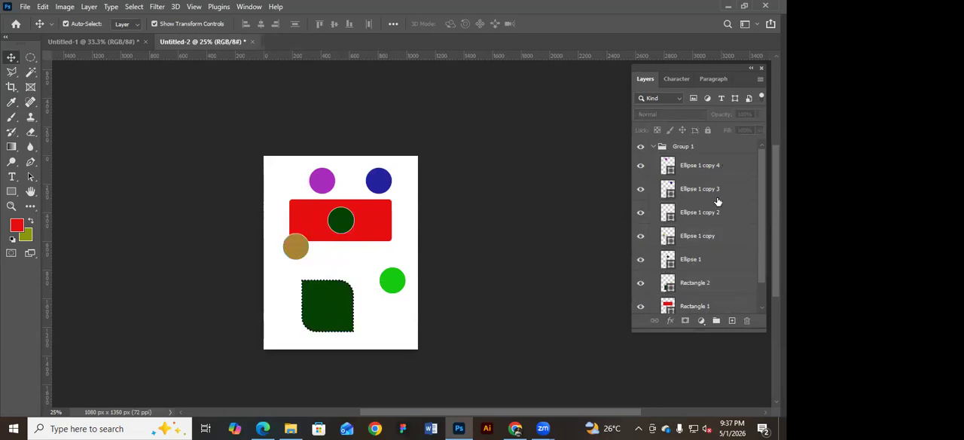
Collapse Group 1 after checking its layers, and hide and show the whole group.
scroll(710, 258, down, 1)
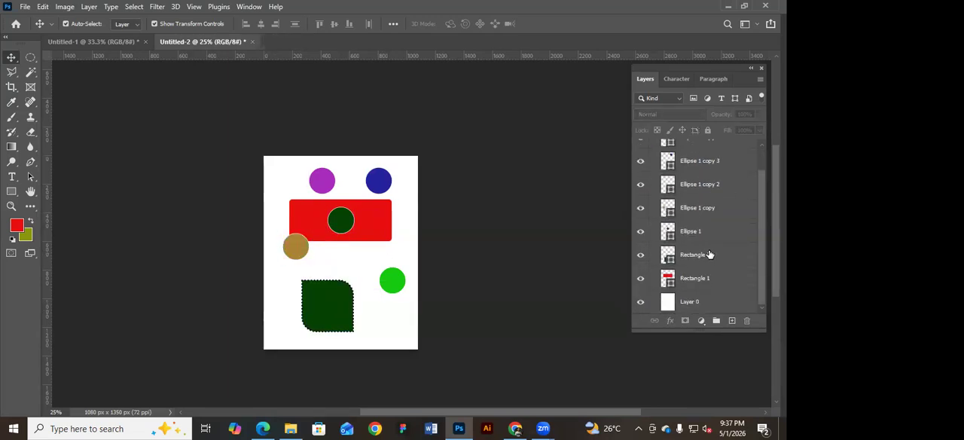
scroll(709, 254, up, 1)
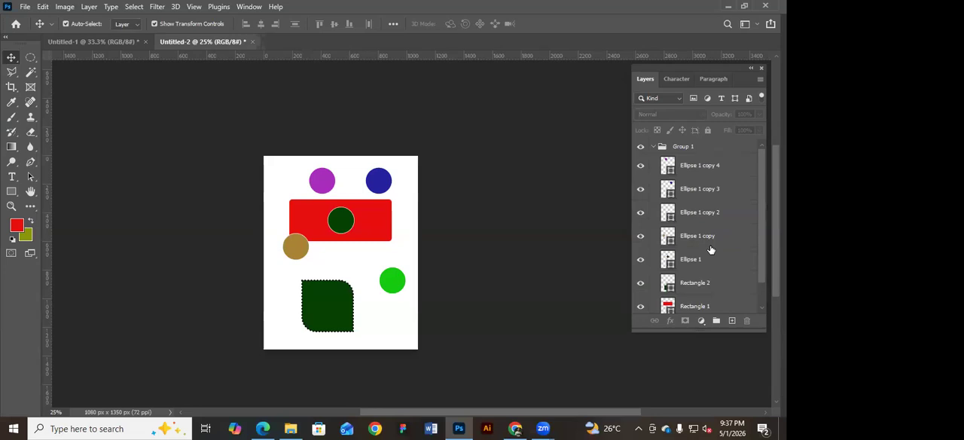
click(653, 147)
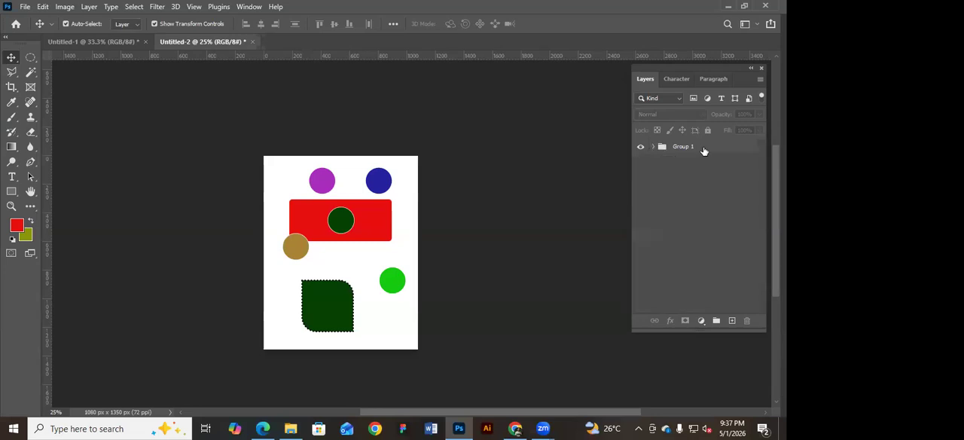
click(640, 147)
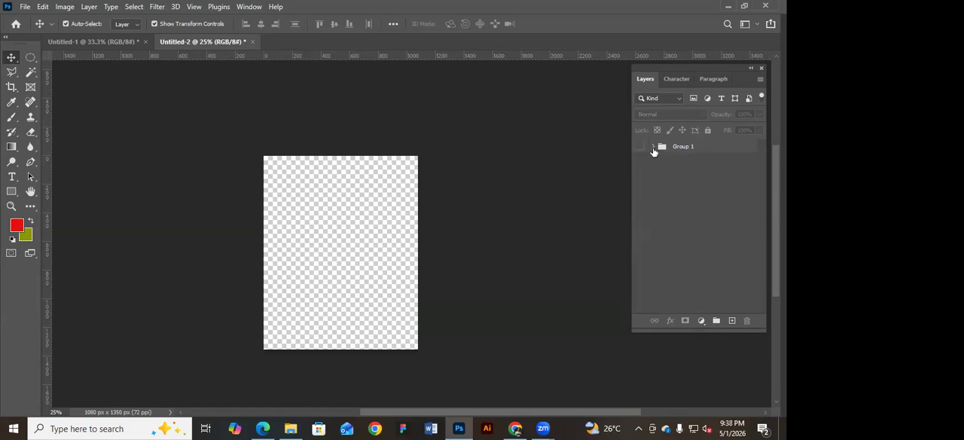
click(640, 148)
Duplicate Group 1, and expand the original group to review its layers before collapsing it.
click(702, 148)
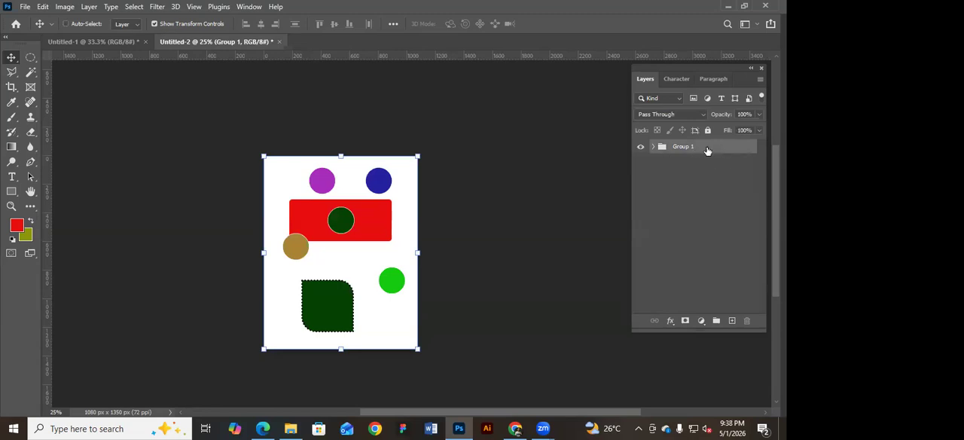
key(ctrl+j)
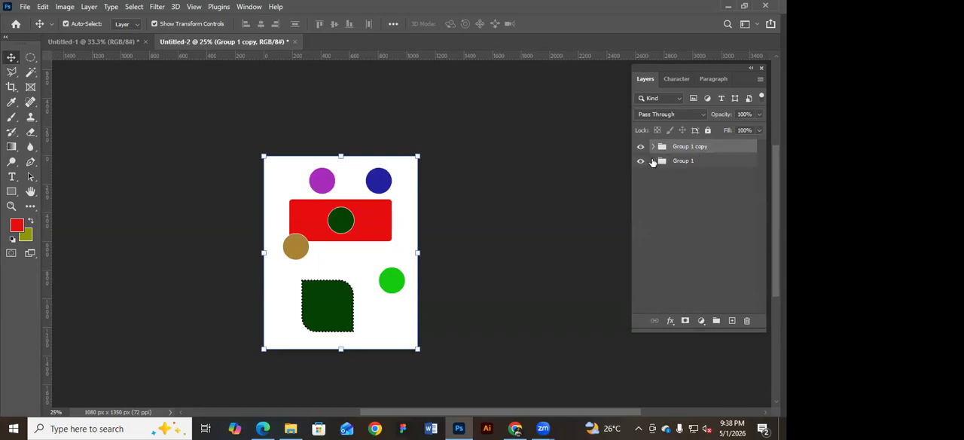
click(653, 161)
scroll(695, 218, down, 1)
scroll(693, 204, up, 1)
click(653, 160)
Hide the original Group 1, and expand the duplicate group to review its layers before collapsing it.
click(640, 162)
click(655, 149)
scroll(736, 239, down, 2)
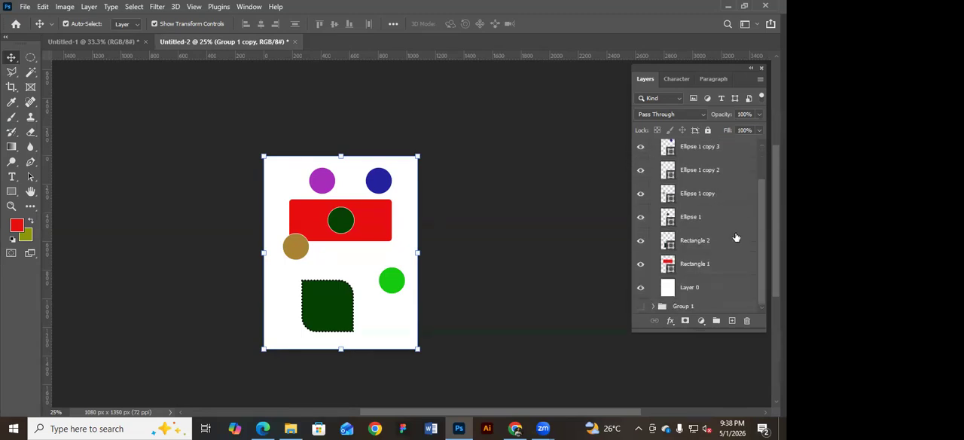
scroll(727, 226, up, 2)
click(653, 147)
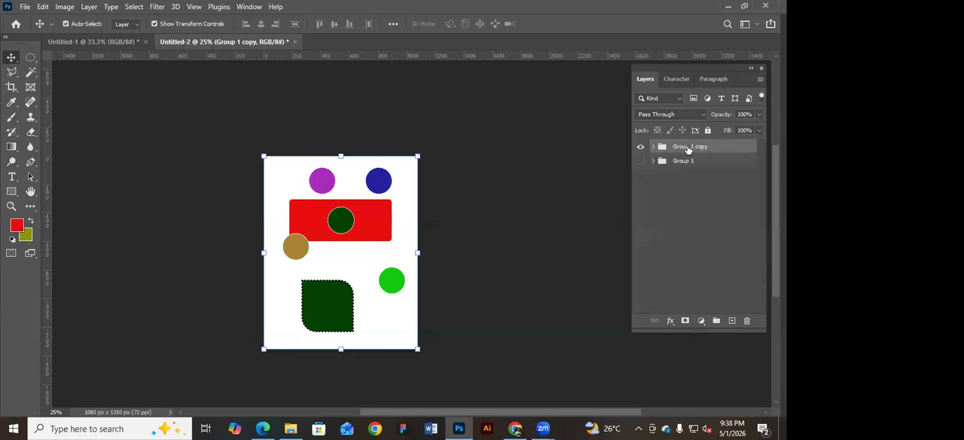
double_click(688, 149)
click(687, 147)
click(684, 159)
double_click(684, 159)
click(685, 159)
click(564, 183)
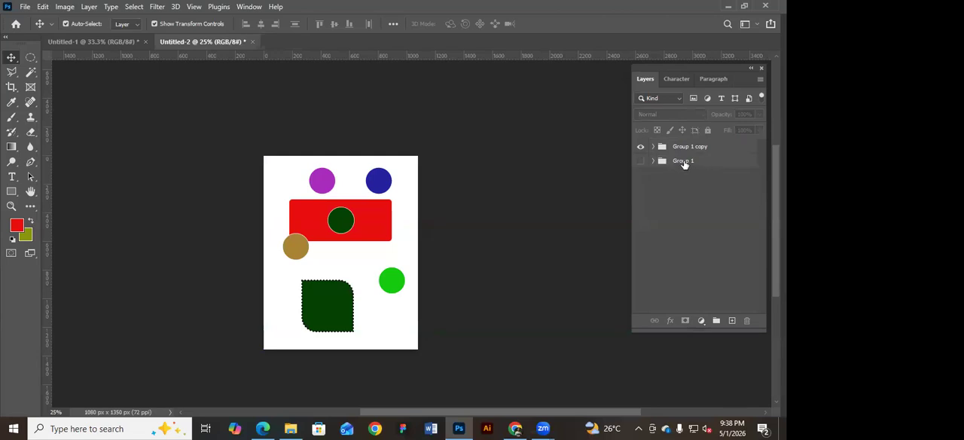
Rename Group 1 as Work 01 and its duplicate, Group 1 copy, as Work 02.
double_click(684, 161)
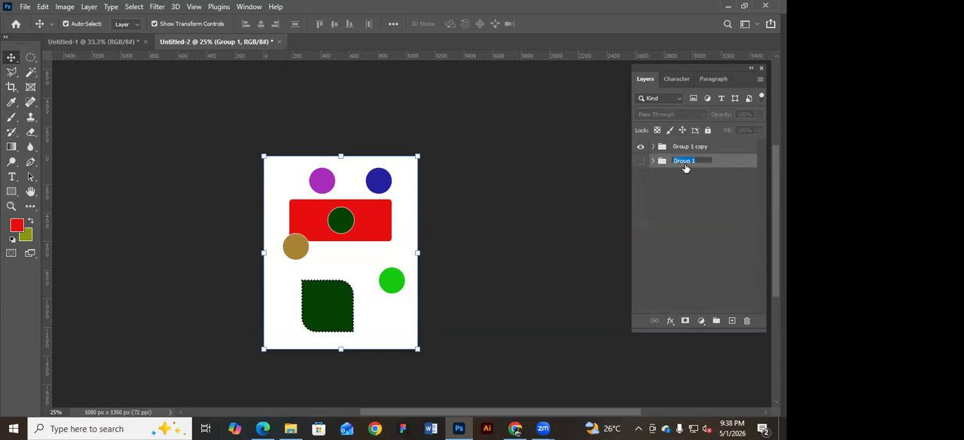
text(W)
key(Return)
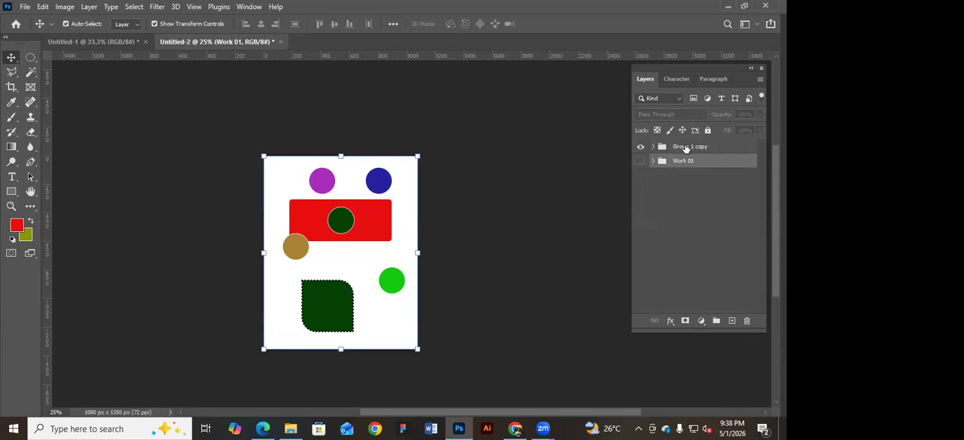
double_click(685, 148)
text(Wo)
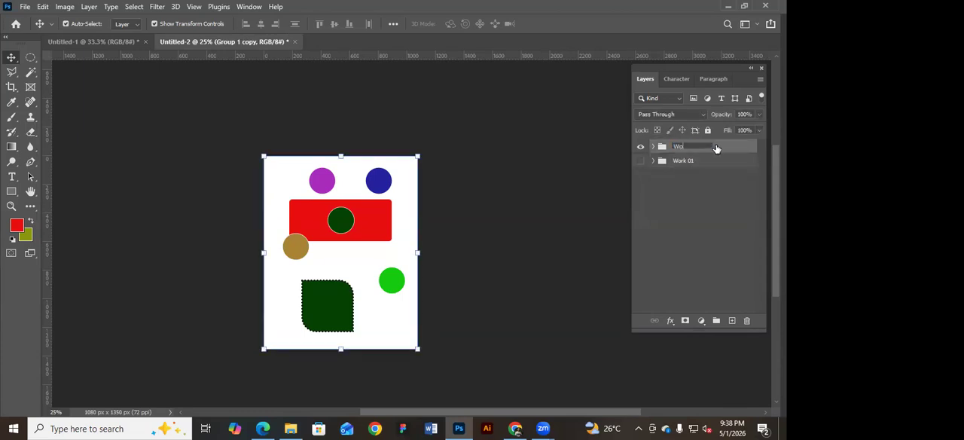
text(rk 02)
key(Return)
Hide the Work 02 group, show Work 01, and make Work 02 visible again.
click(640, 146)
click(641, 160)
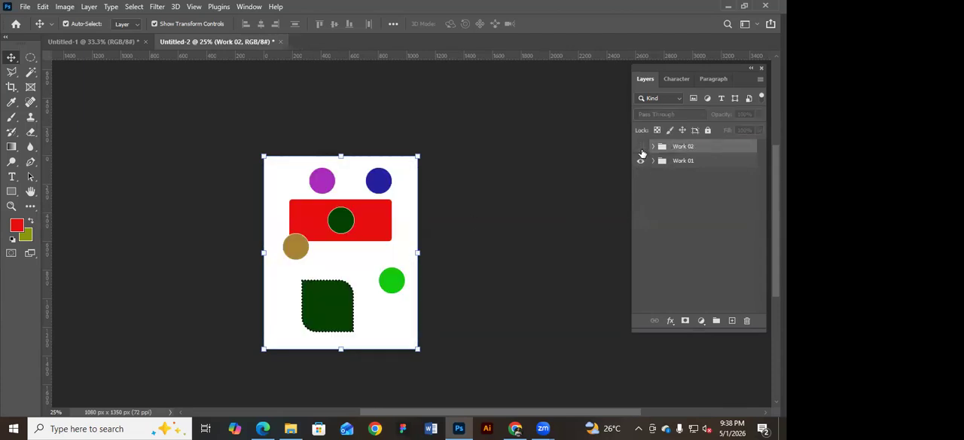
click(641, 147)
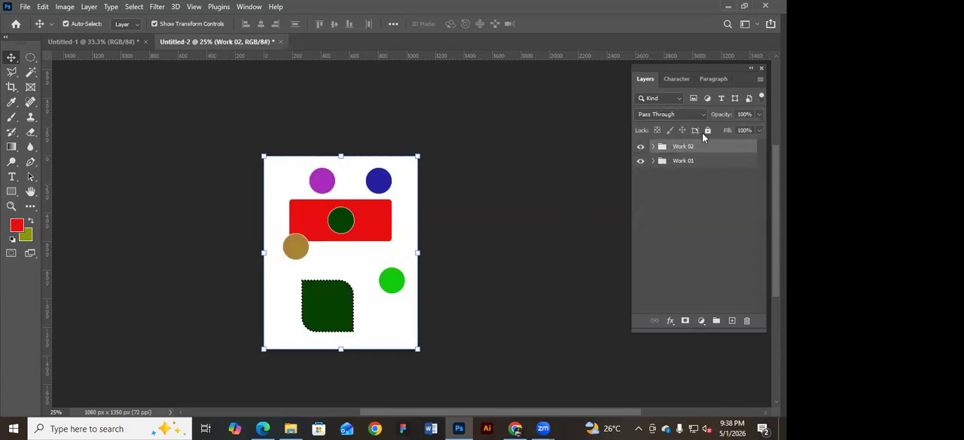
Lock the Work 02 group, hide both groups, and reverse this by unlocking Work 02 and showing both groups.
click(708, 130)
click(641, 161)
click(642, 147)
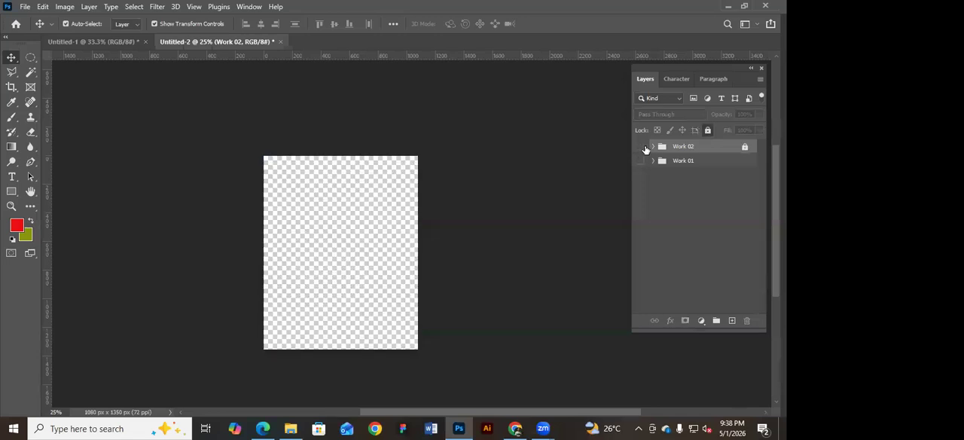
click(708, 130)
click(696, 161)
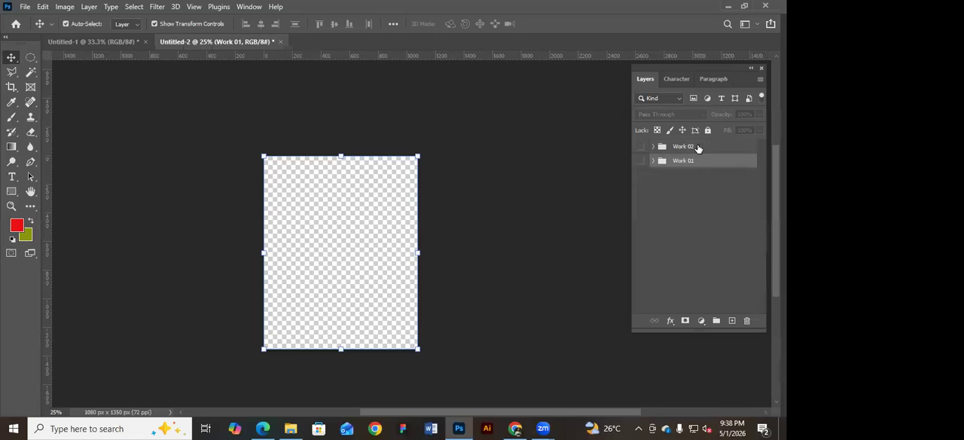
drag(641, 147, 641, 161)
Expand the Work 01 and Work 02 groups and look through the layers they contain.
click(693, 147)
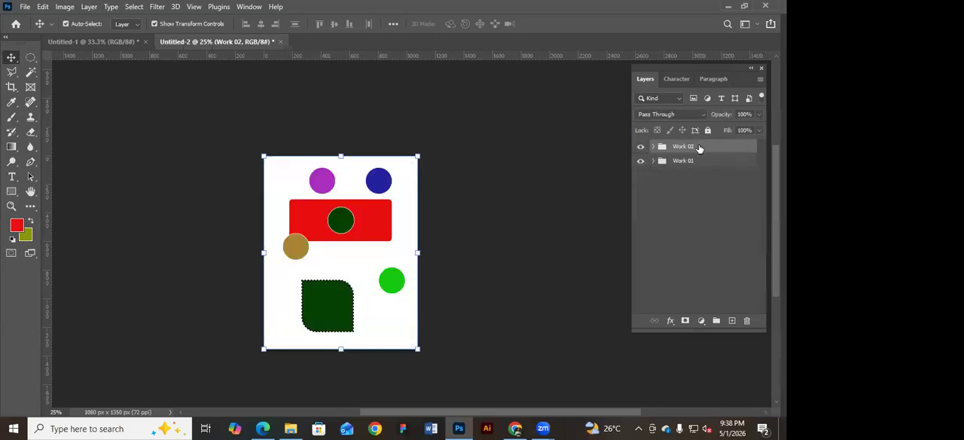
click(697, 161)
click(653, 160)
click(654, 146)
scroll(680, 200, down, 1)
scroll(681, 211, down, 3)
scroll(683, 226, up, 5)
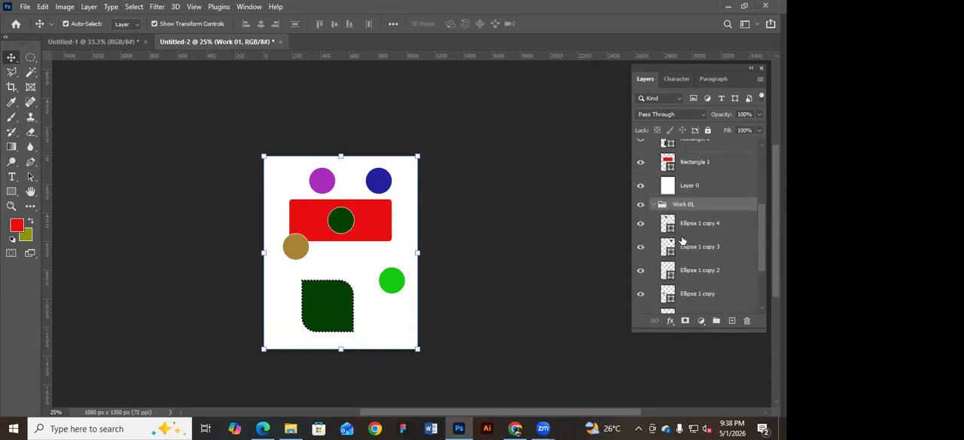
Select individual circle and rectangle layers in Work 02 to check which shape each one corresponds to.
click(715, 168)
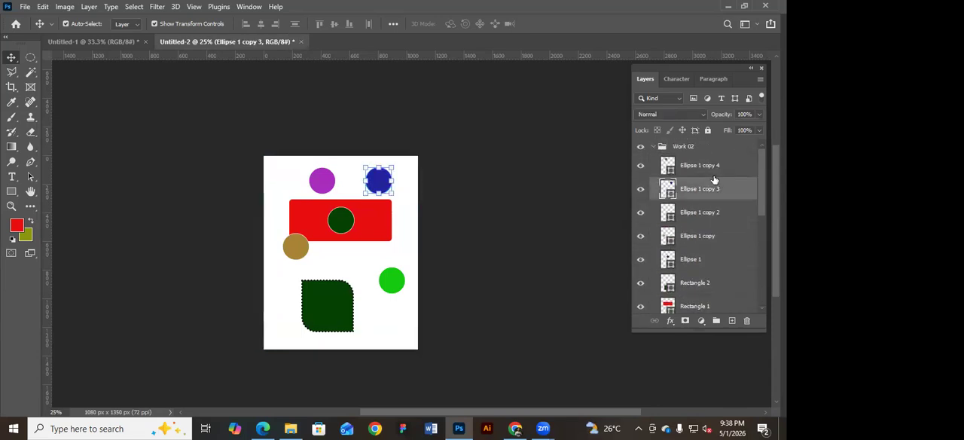
click(709, 235)
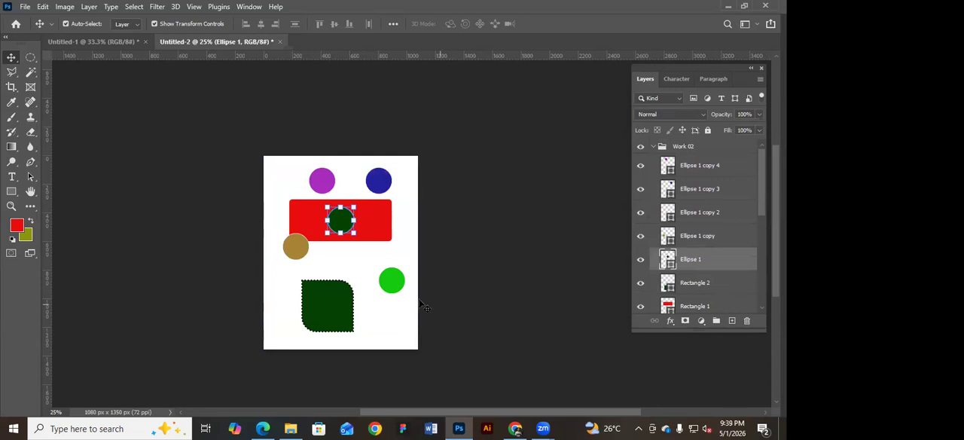
click(350, 303)
click(398, 280)
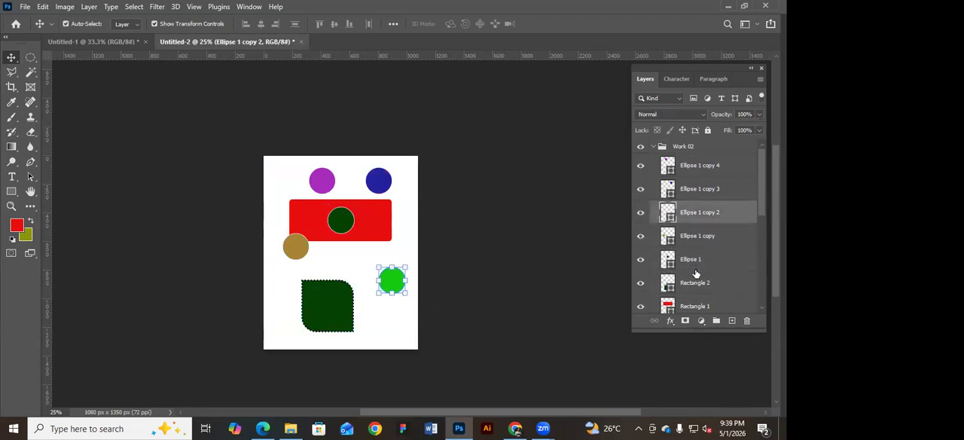
click(696, 267)
click(699, 292)
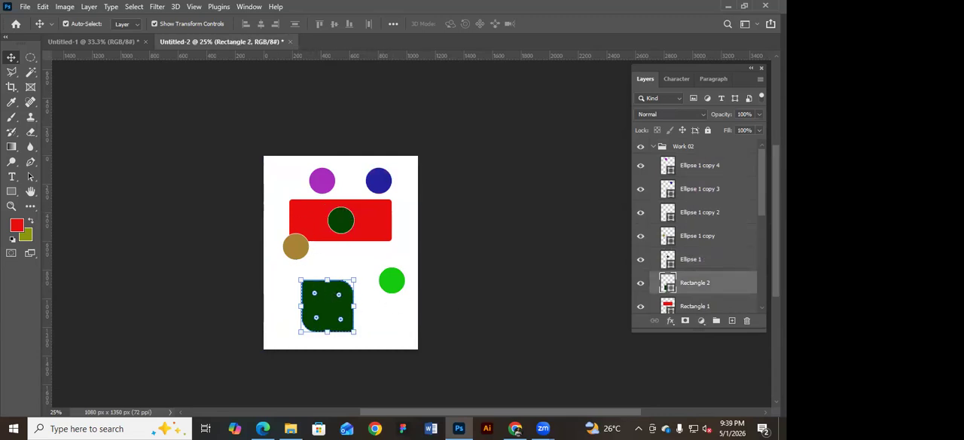
click(712, 267)
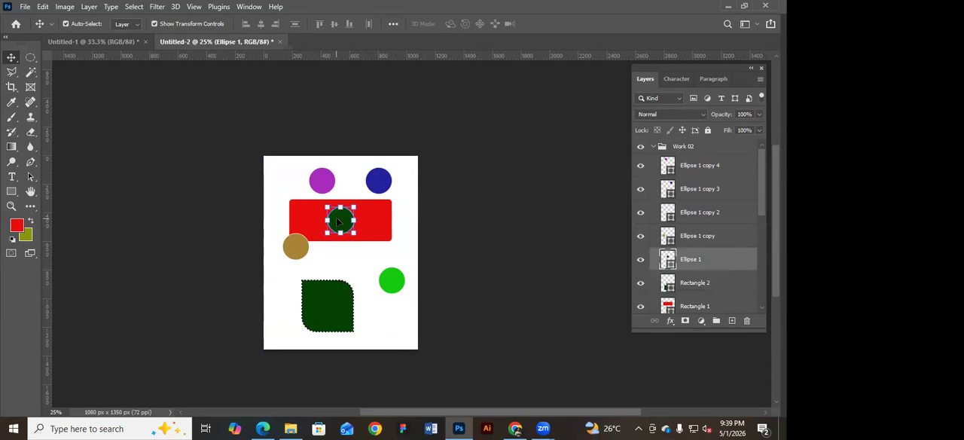
Keep Auto-Select on Layer, and turn Show Transform Controls off and on again while selecting the blue and purple circles.
click(138, 28)
click(125, 44)
click(155, 23)
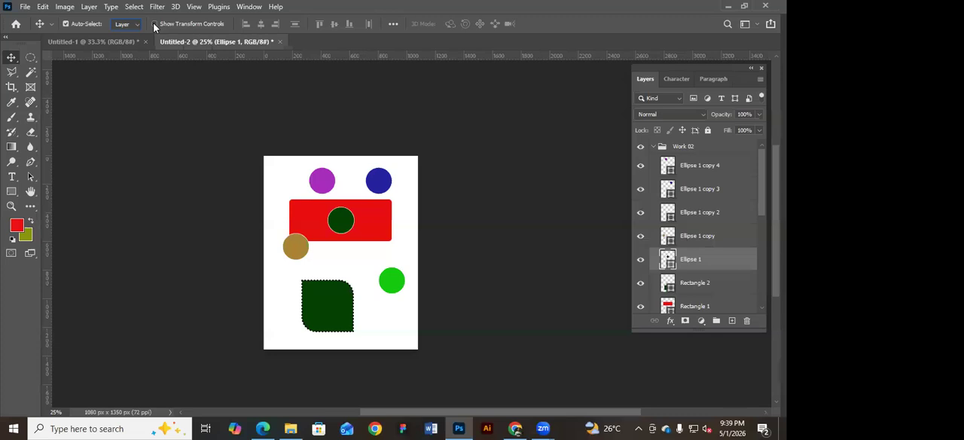
click(385, 182)
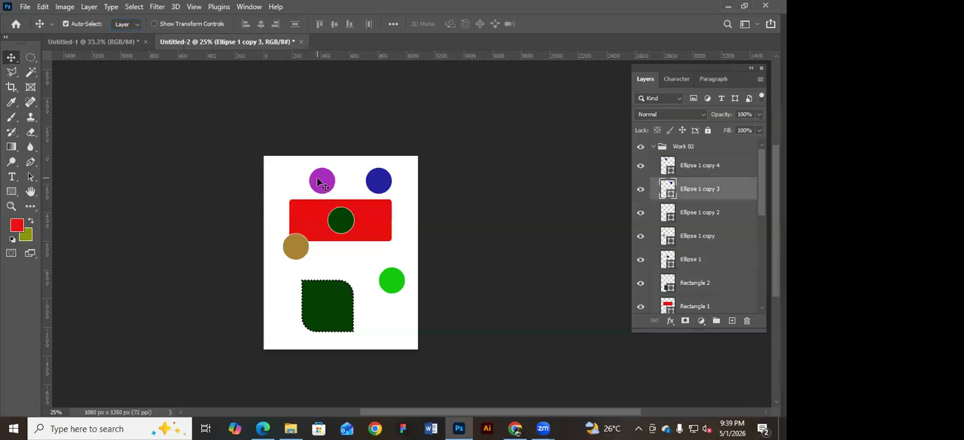
click(321, 185)
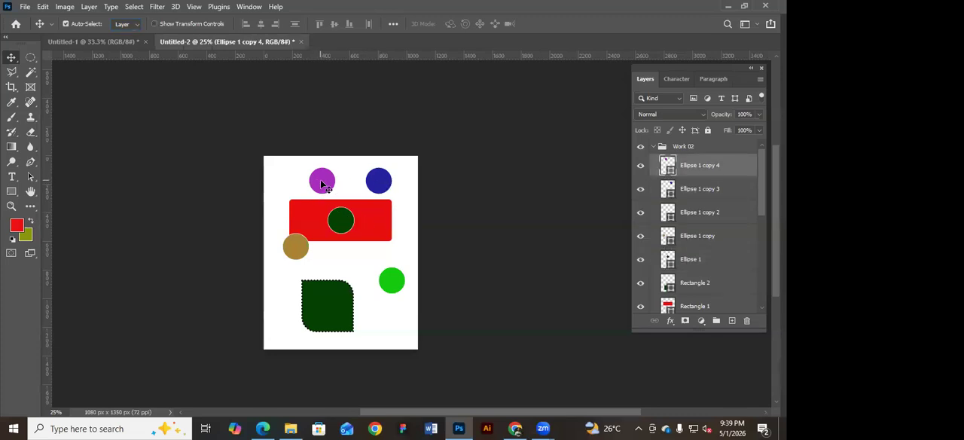
click(154, 24)
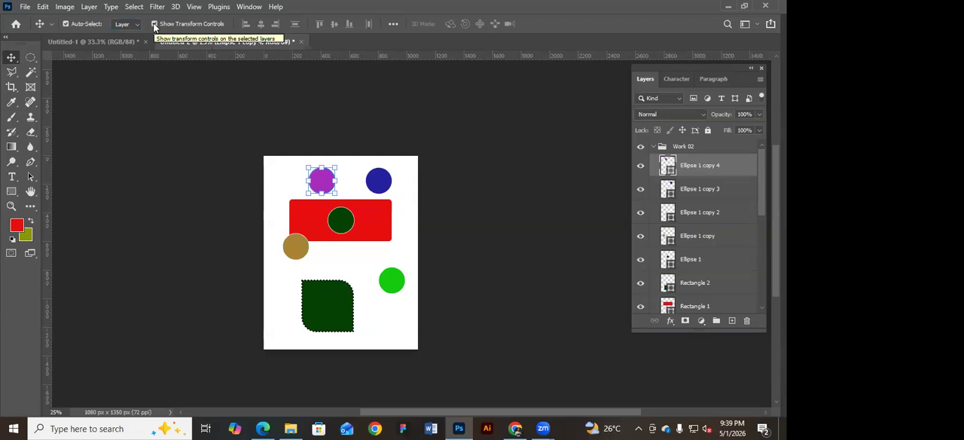
click(357, 194)
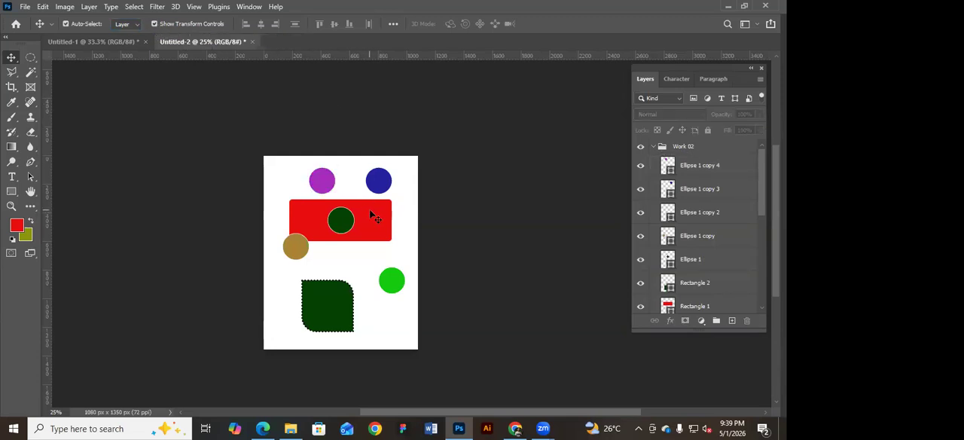
Shift the blue circle slightly left and the red rectangle slightly down and right, and clear the layer selection.
drag(384, 184, 371, 186)
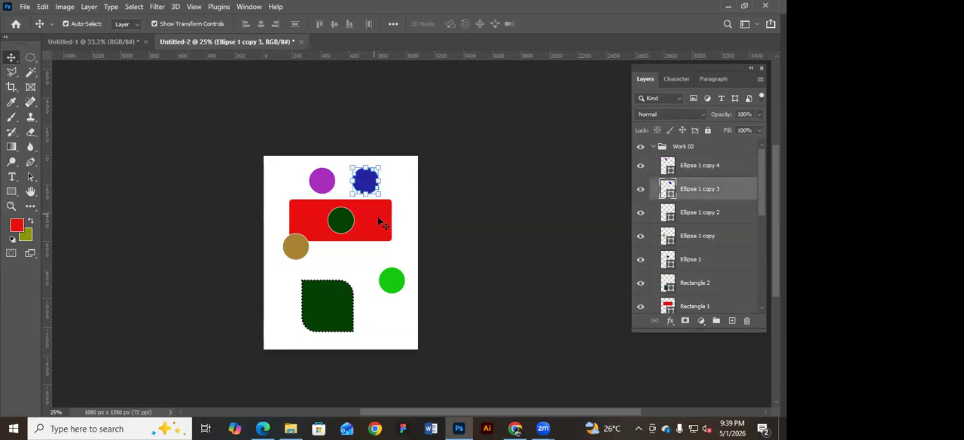
drag(378, 217, 384, 221)
click(527, 228)
Collapse the Work 02 and Work 01 groups and select the whole Work 02 group.
click(654, 141)
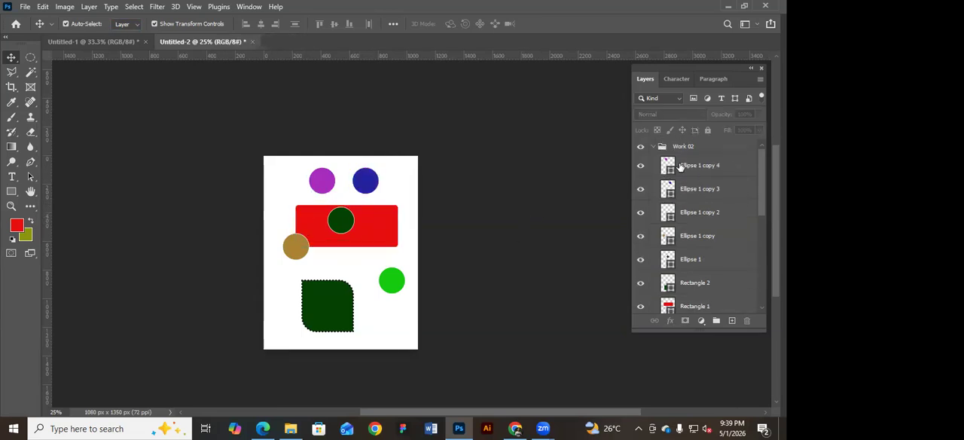
click(649, 159)
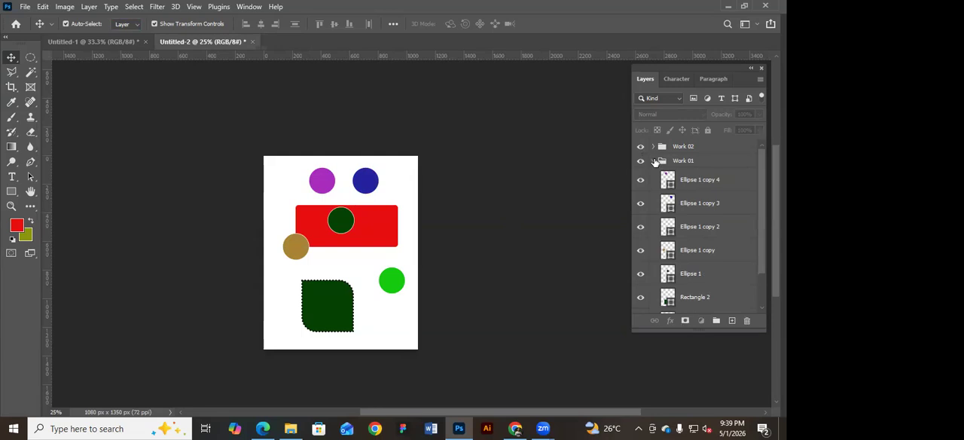
click(651, 160)
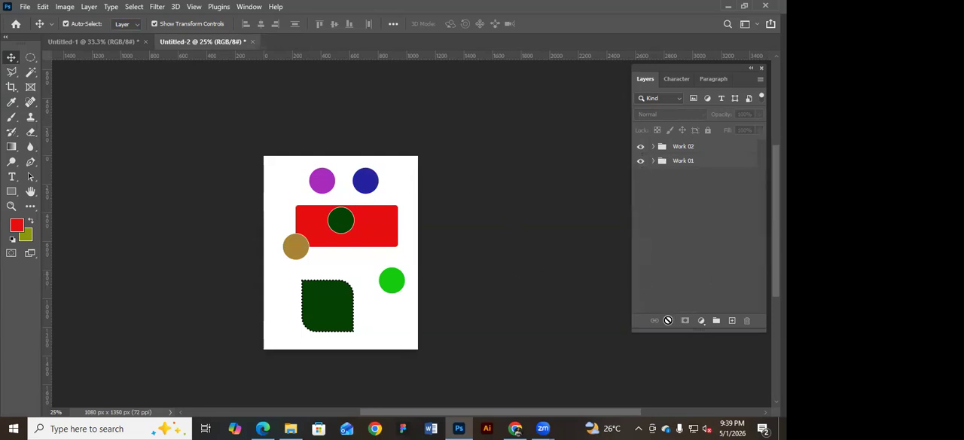
click(699, 149)
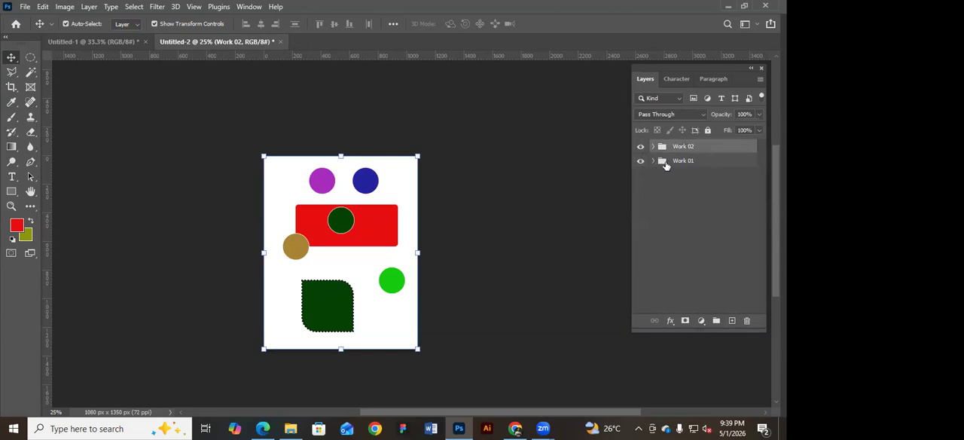
Select the purple and blue circles together with a selection box, and lock the white background Layer 0 in Work 02.
click(652, 161)
click(704, 189)
drag(709, 182, 707, 235)
drag(271, 137, 406, 194)
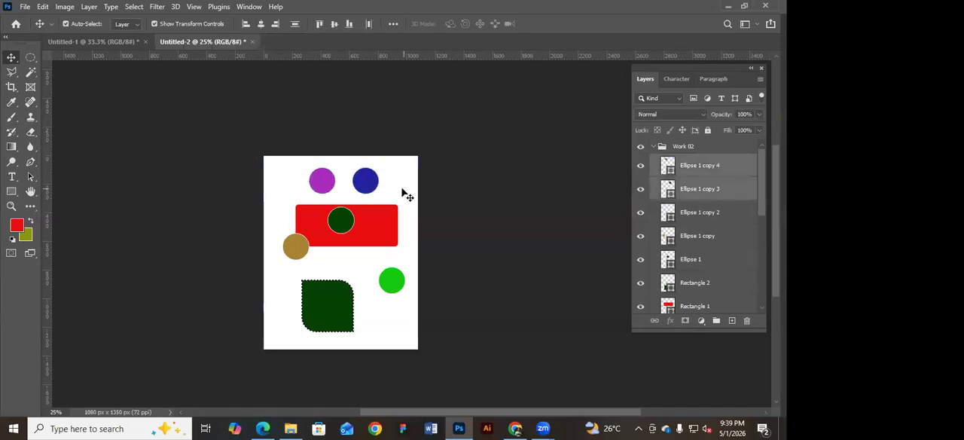
click(406, 194)
click(708, 130)
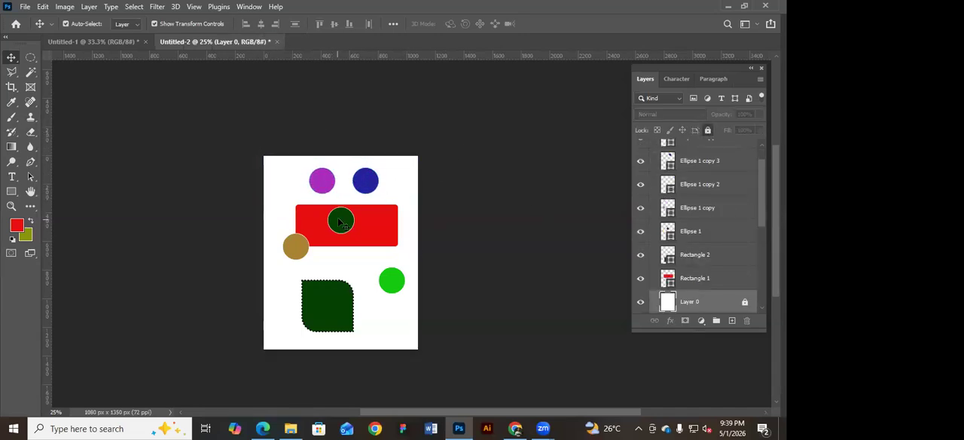
Delete the purple, blue, bright green and dark green circles from the Work 02 group.
click(341, 222)
click(367, 183)
click(323, 186)
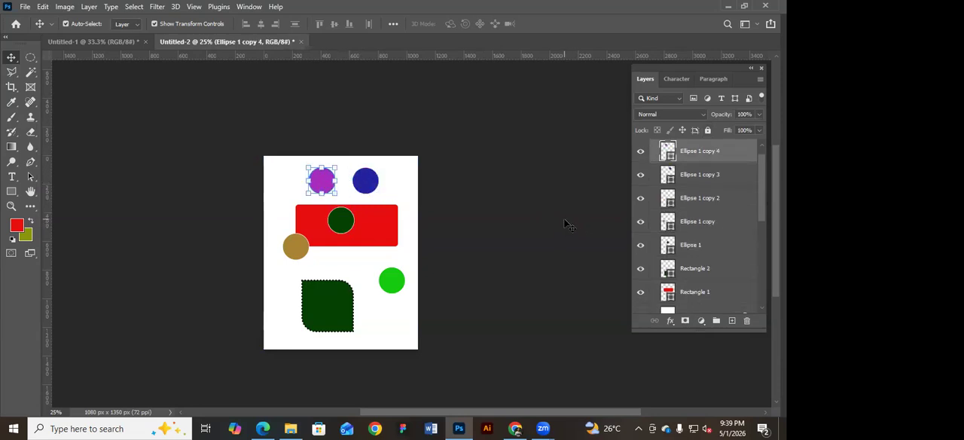
key(Delete)
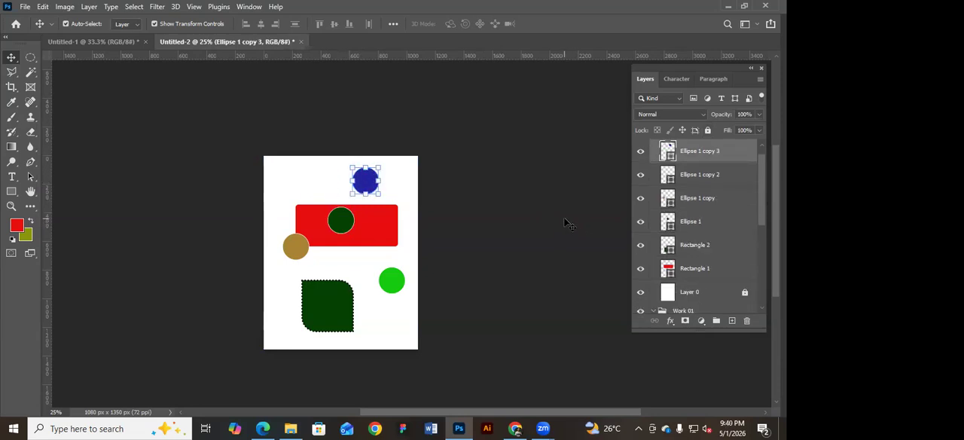
key(Delete)
key(Delete)
click(343, 224)
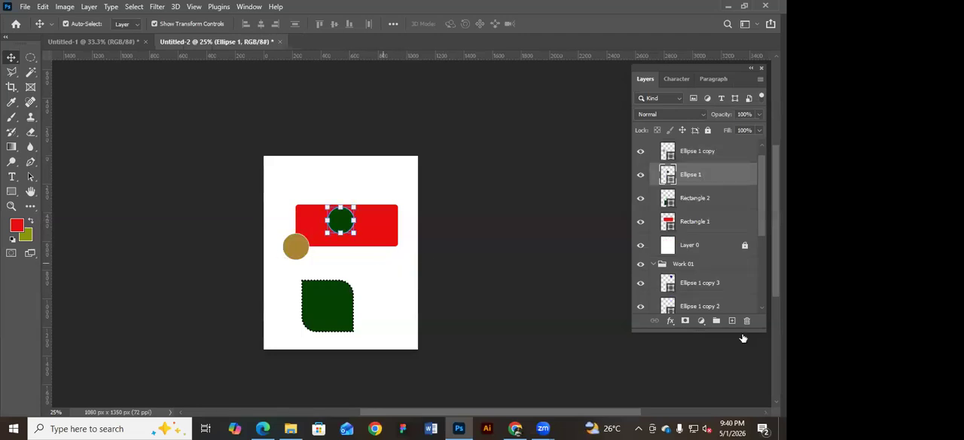
drag(722, 181, 748, 320)
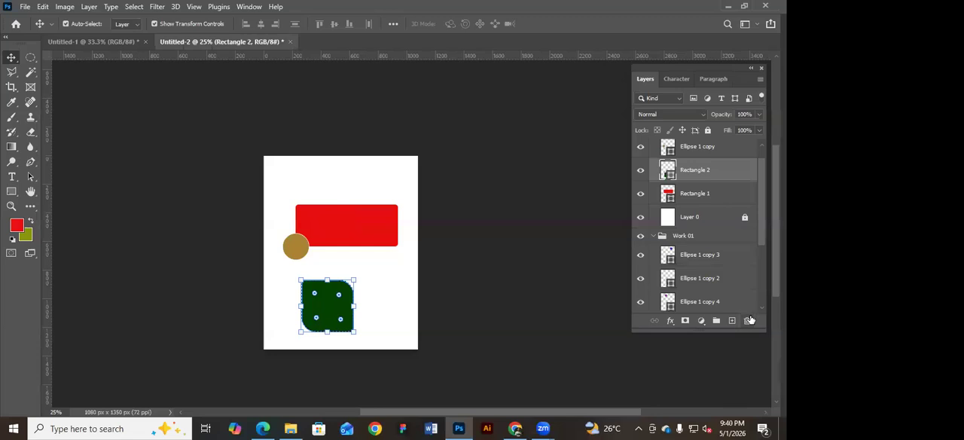
Undo the circle deletions in the Work 02 group.
click(565, 238)
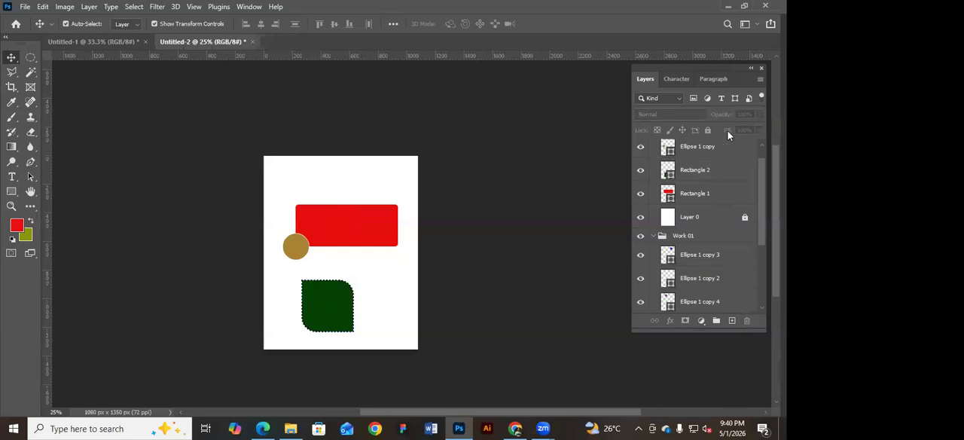
click(344, 231)
click(491, 246)
key(ctrl+z)
key(ctrl+z)
key(ctrl+z)
key(z)
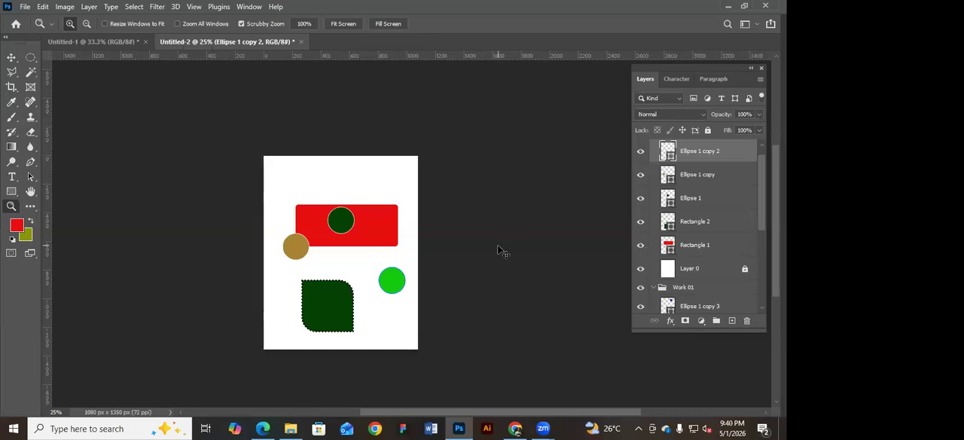
key(ctrl+z)
key(ctrl+z)
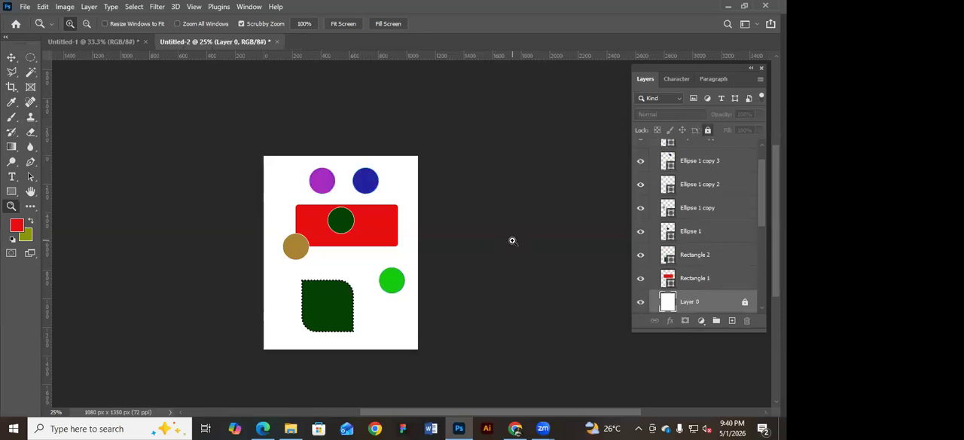
Move the blue and dark green circles so they overlap the purple one, and move the red rectangle down.
click(513, 241)
click(11, 58)
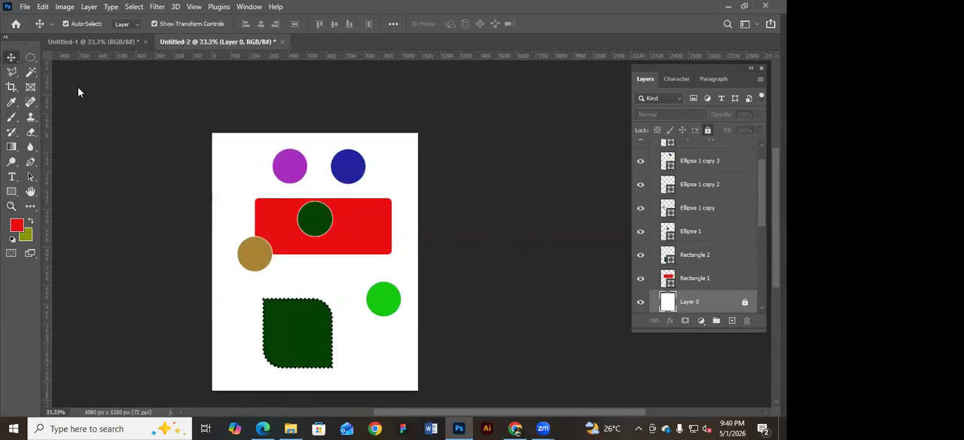
click(200, 122)
drag(314, 226, 310, 174)
drag(329, 204, 329, 224)
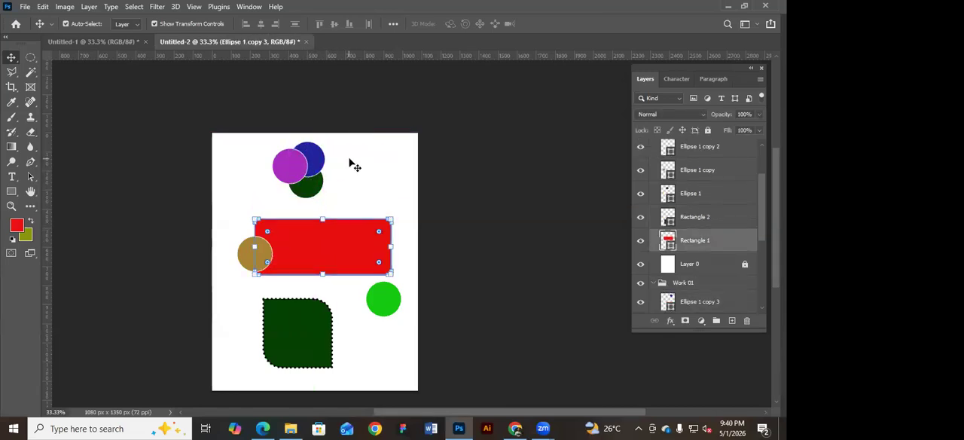
click(349, 159)
Collapse both layer groups and hide the Work 01 group.
click(761, 230)
drag(761, 230, 762, 135)
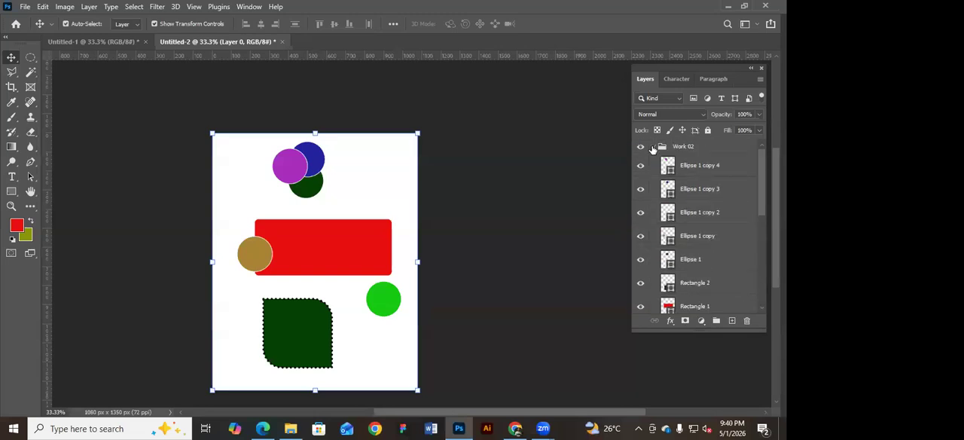
click(652, 147)
click(653, 161)
click(641, 161)
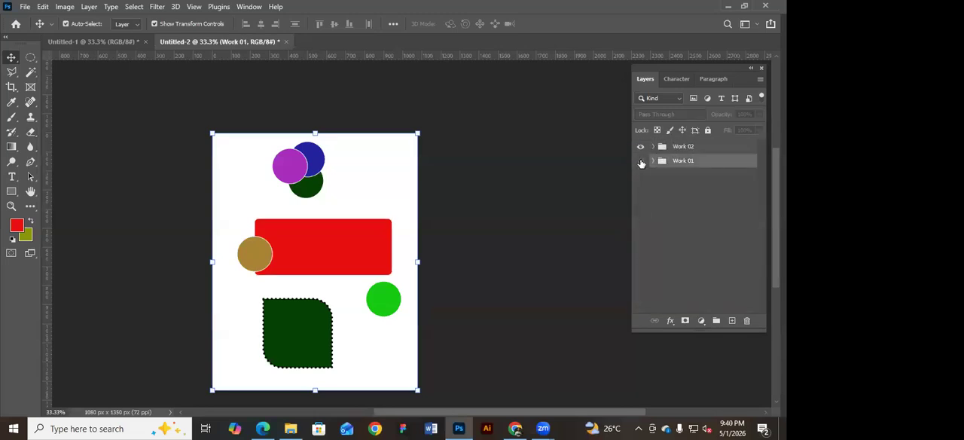
click(583, 196)
Reposition the purple, blue and dark green circles so all three overlap in a cluster.
ctrl+click(360, 195)
drag(369, 199, 395, 200)
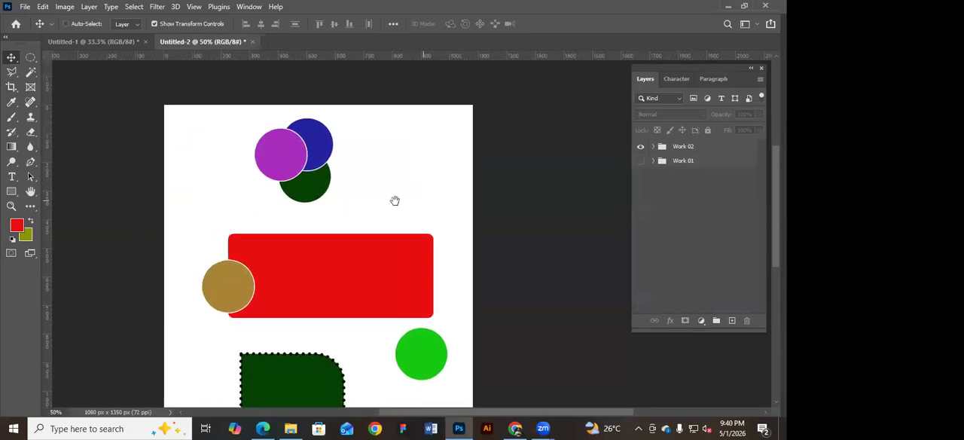
click(323, 185)
drag(286, 158, 285, 170)
mouse_move(337, 153)
mouse_down()
mouse_move(344, 145)
mouse_move(337, 156)
mouse_up()
Select the three overlapping circles together and lower their opacity to 73%.
drag(399, 122, 261, 200)
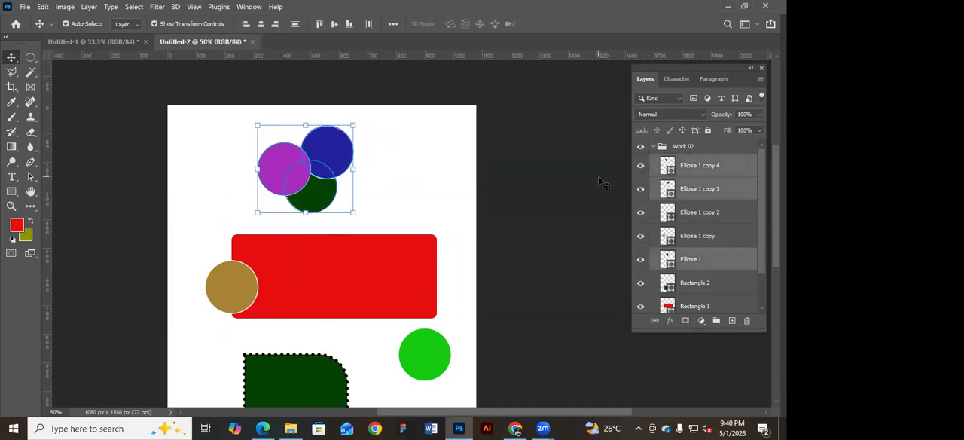
click(760, 114)
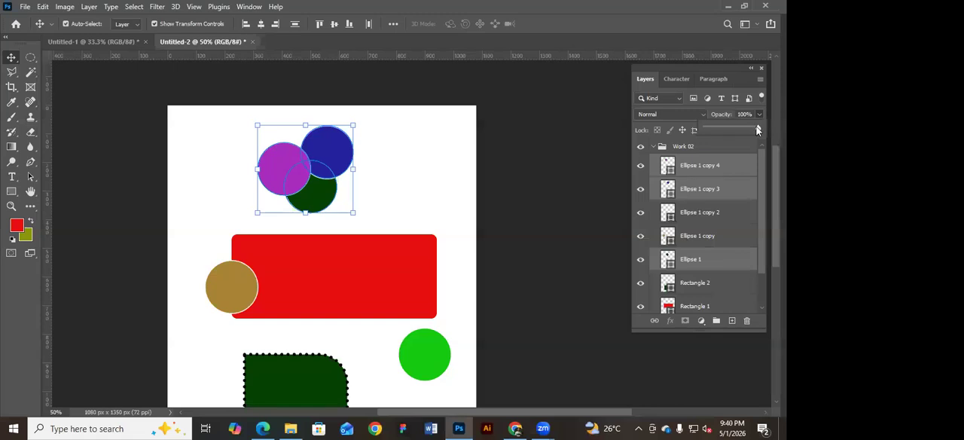
drag(755, 127, 739, 129)
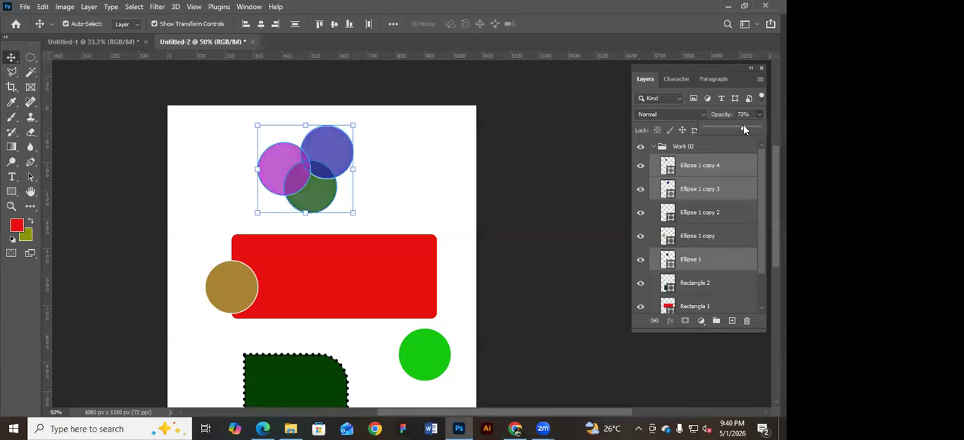
click(497, 135)
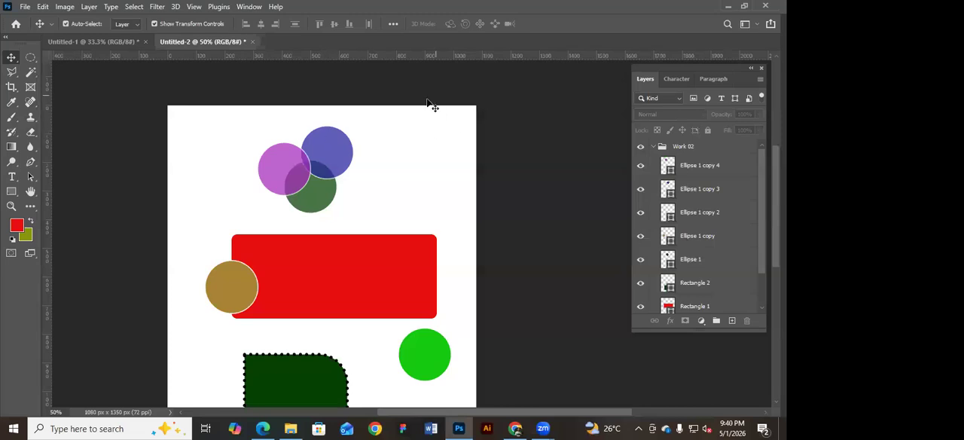
Select the three overlapping circles again and remove their stroke.
right_click(262, 165)
click(317, 193)
drag(403, 112, 259, 195)
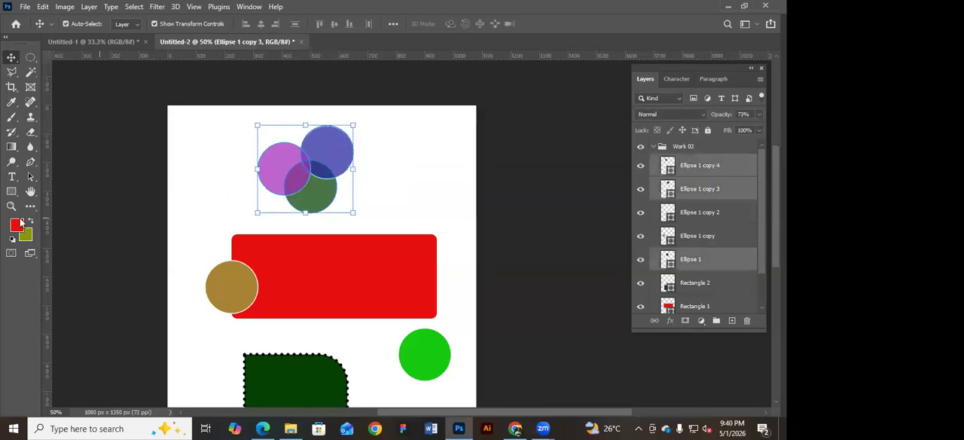
key(u)
click(170, 23)
click(102, 47)
click(13, 57)
Align the blue circle directly above the dark green one and nudge the dark green circle slightly right.
click(420, 118)
mouse_move(350, 145)
mouse_down()
mouse_move(344, 153)
mouse_move(334, 144)
mouse_up()
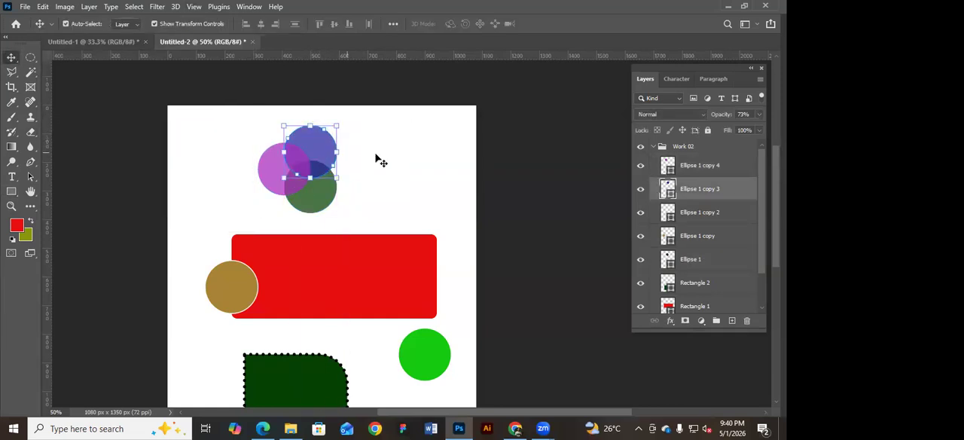
scroll(343, 155, up, 1)
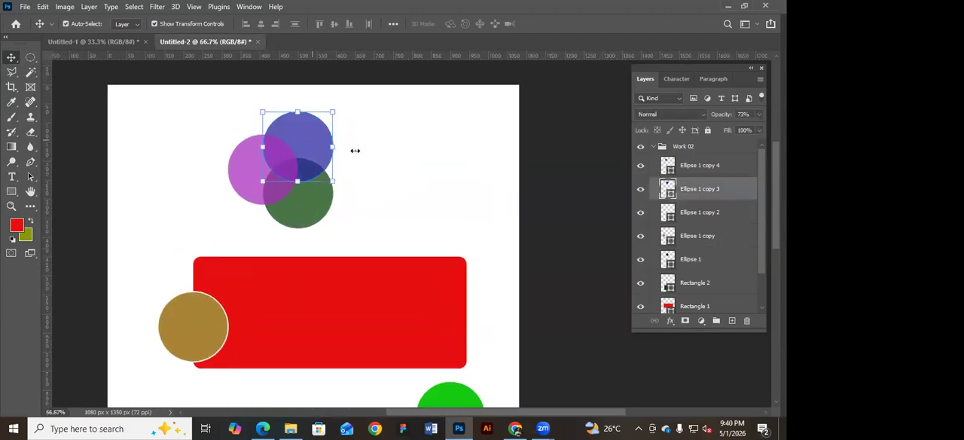
click(332, 195)
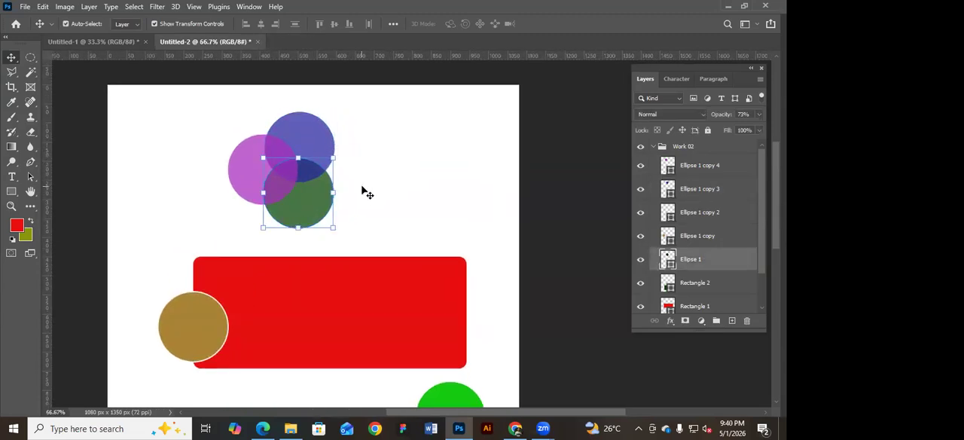
click(399, 187)
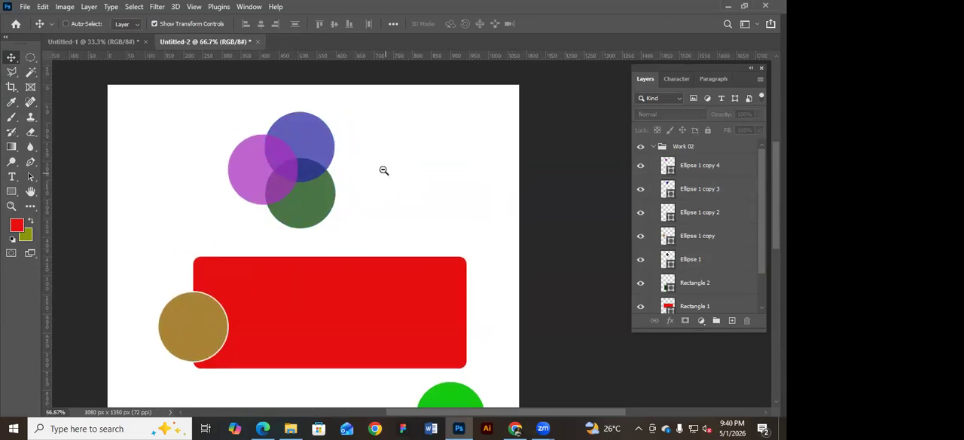
Set the blend mode of the three overlapping circles to Linear Light and lower their opacity further.
scroll(384, 170, down, 1)
drag(384, 133, 265, 197)
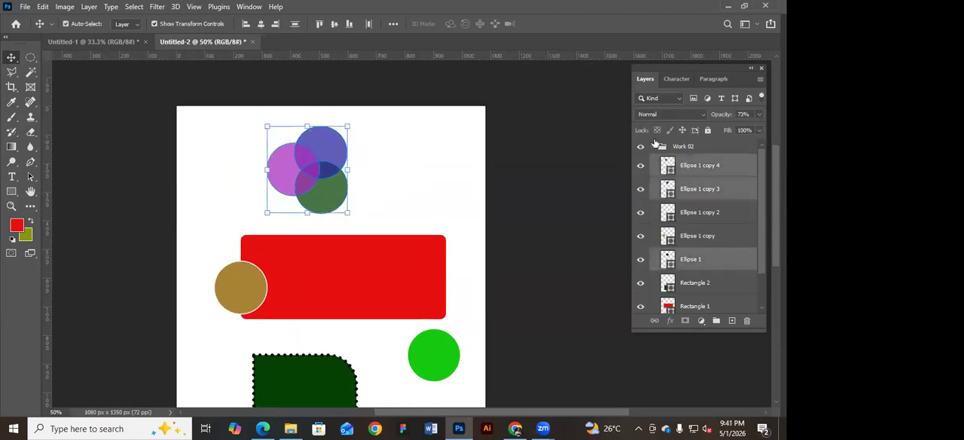
click(700, 114)
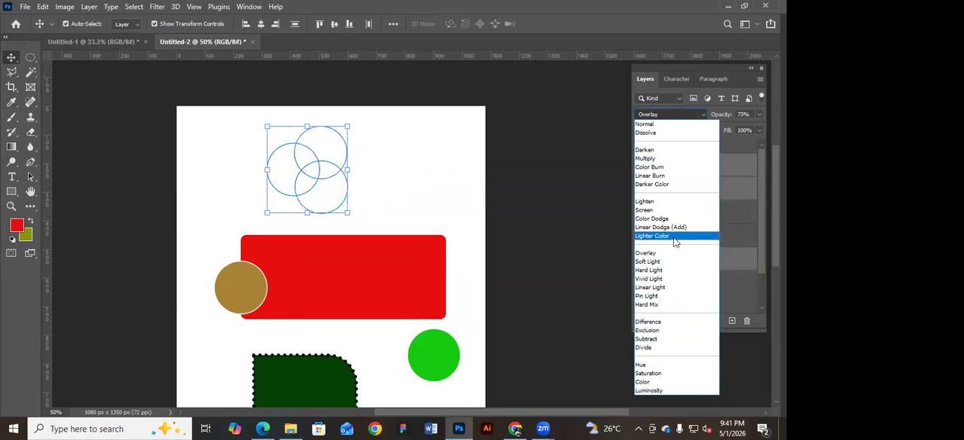
click(667, 287)
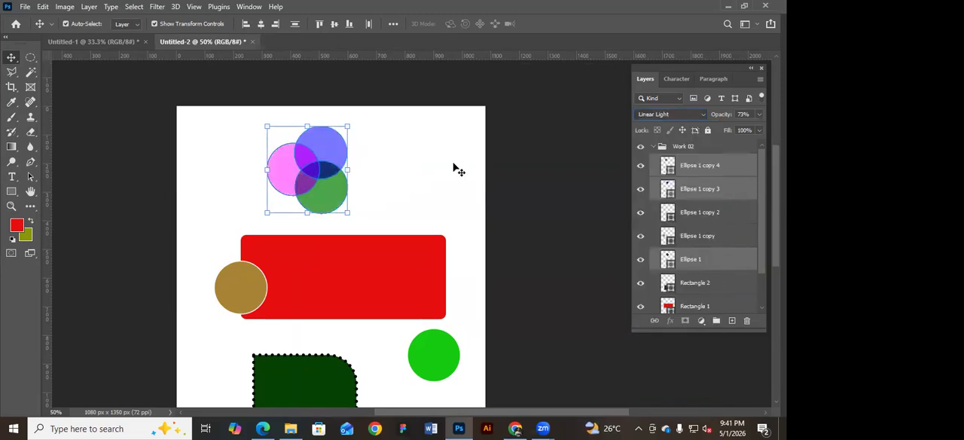
click(704, 114)
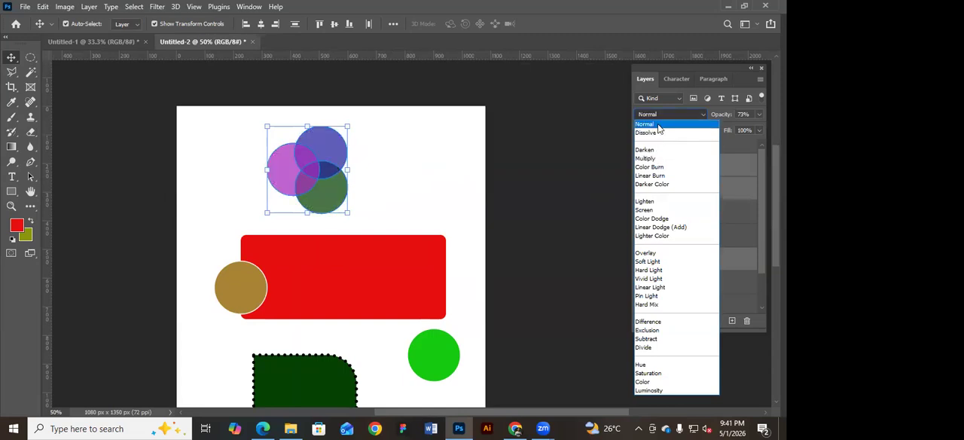
click(658, 115)
click(759, 114)
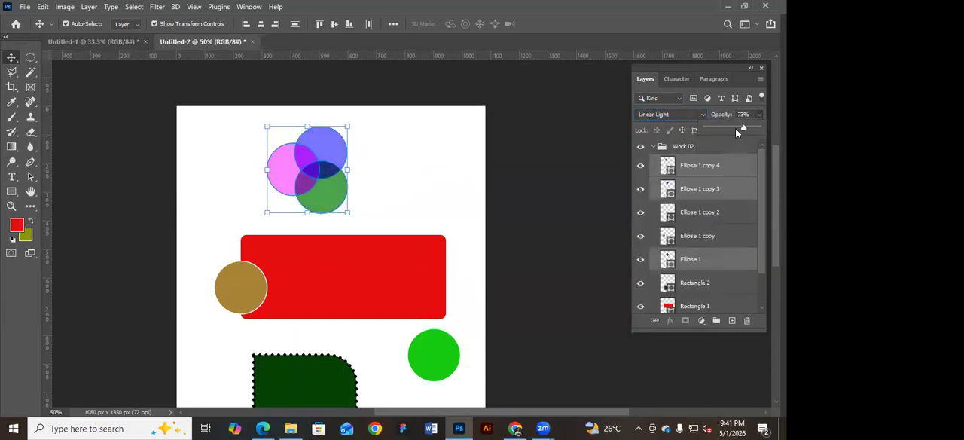
drag(728, 128, 718, 126)
Hide and show the red Rectangle 1 layer in Work 02, and lock it.
click(419, 269)
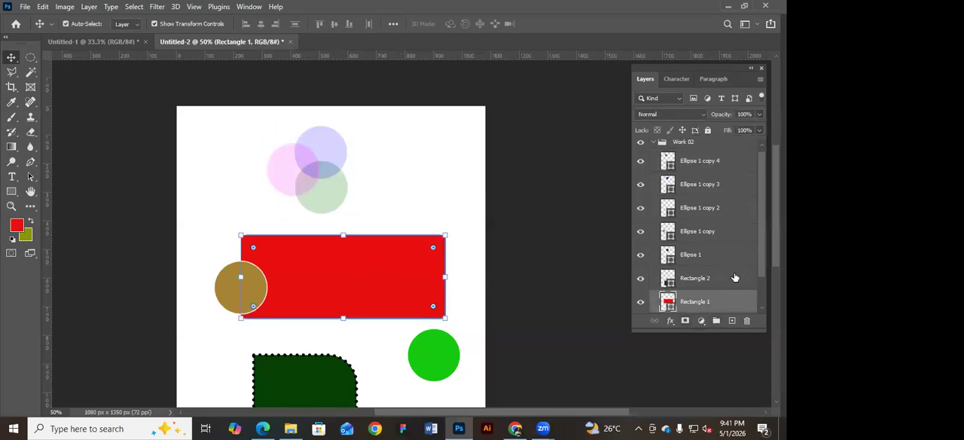
click(641, 303)
click(642, 303)
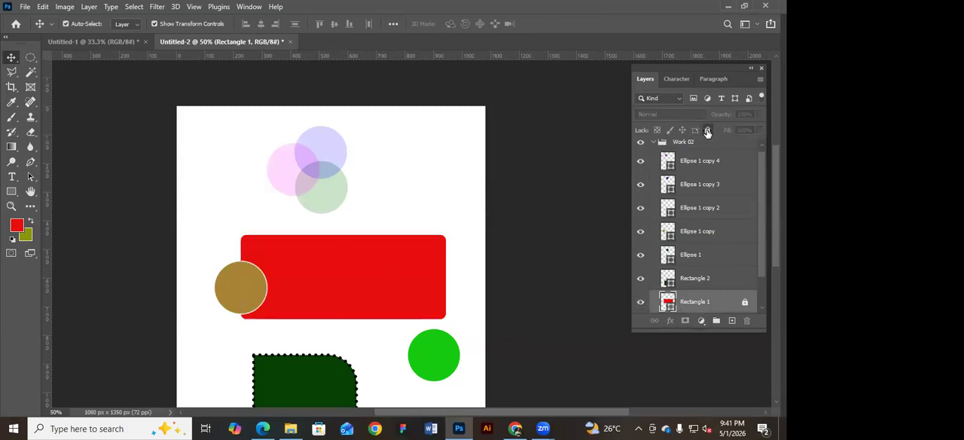
Unlock the Rectangle 1 layer and change the rectangle's fill colour to ac9b9b.
click(759, 114)
mouse_move(757, 128)
mouse_down()
mouse_move(717, 131)
mouse_move(758, 128)
mouse_up()
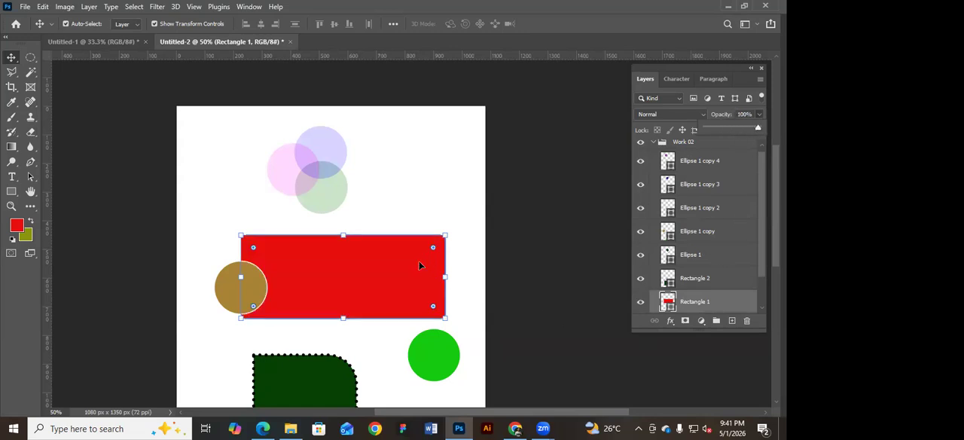
scroll(711, 288, down, 1)
double_click(670, 291)
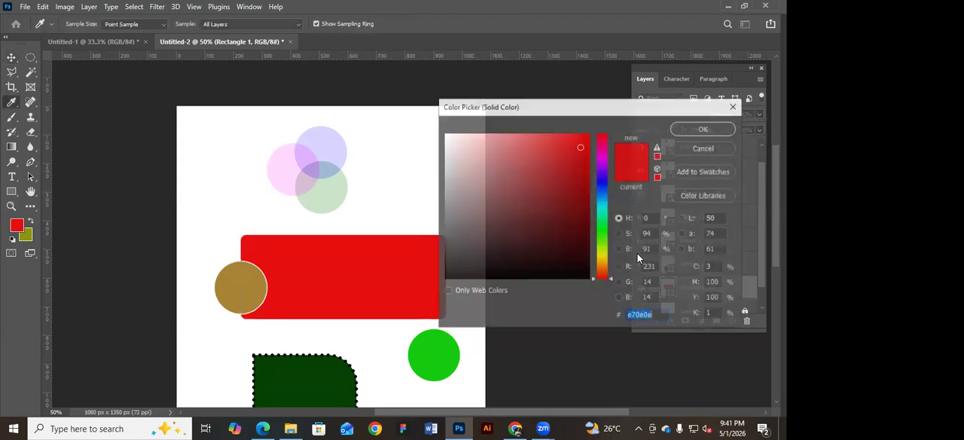
mouse_move(490, 162)
mouse_down()
mouse_move(486, 185)
mouse_move(472, 146)
mouse_move(459, 179)
mouse_up()
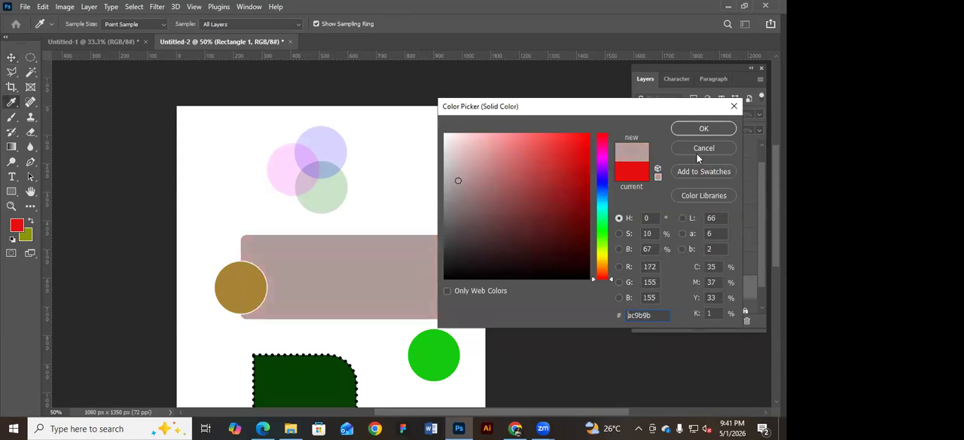
click(704, 129)
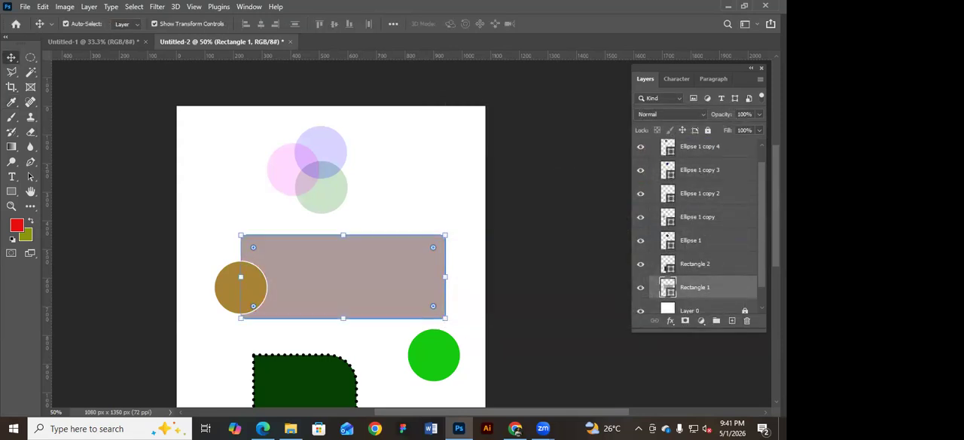
Collapse the Work 02 group and set its blend mode to Normal.
drag(759, 206, 758, 173)
click(653, 147)
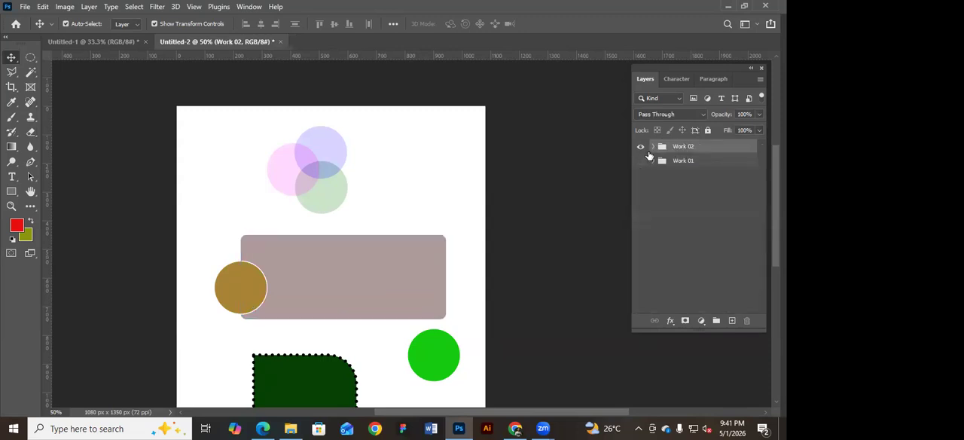
click(697, 114)
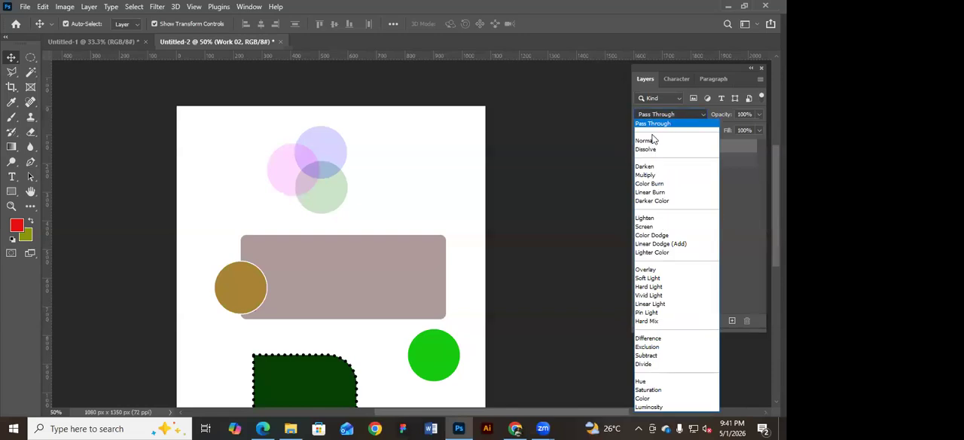
click(654, 139)
Move the greyish rectangle slightly left, place the brown circle in its middle, and align both shapes on their vertical centres.
drag(397, 261, 376, 257)
drag(241, 285, 305, 269)
drag(448, 261, 286, 280)
click(335, 24)
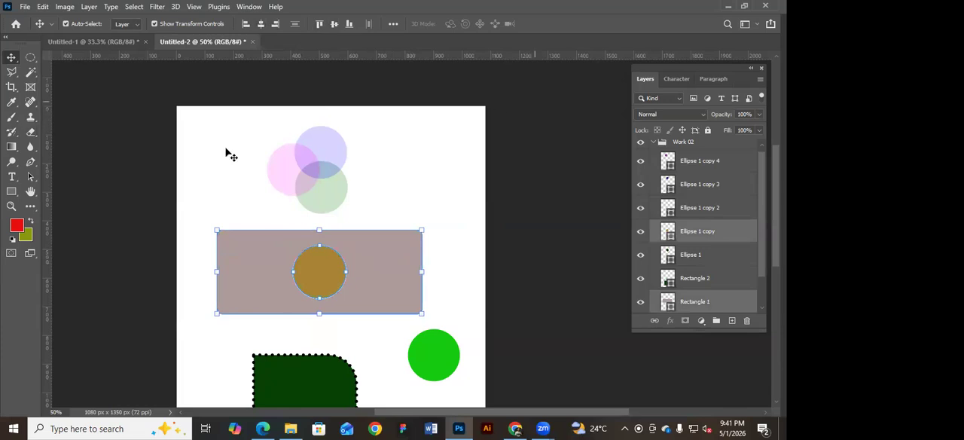
Review the marquee and shape tool variants and the text character settings.
click(31, 58)
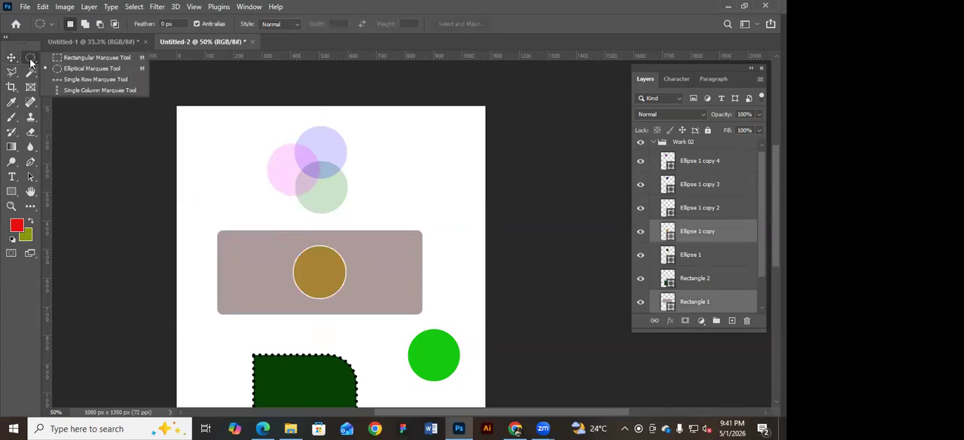
click(11, 59)
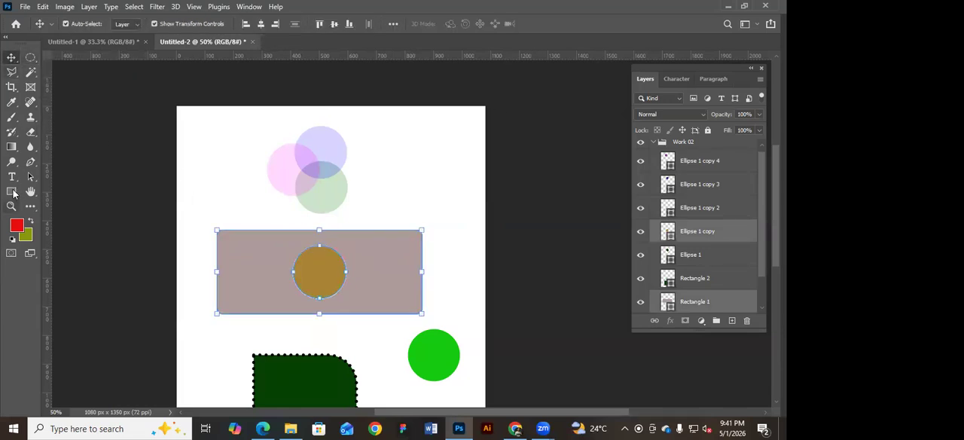
click(13, 192)
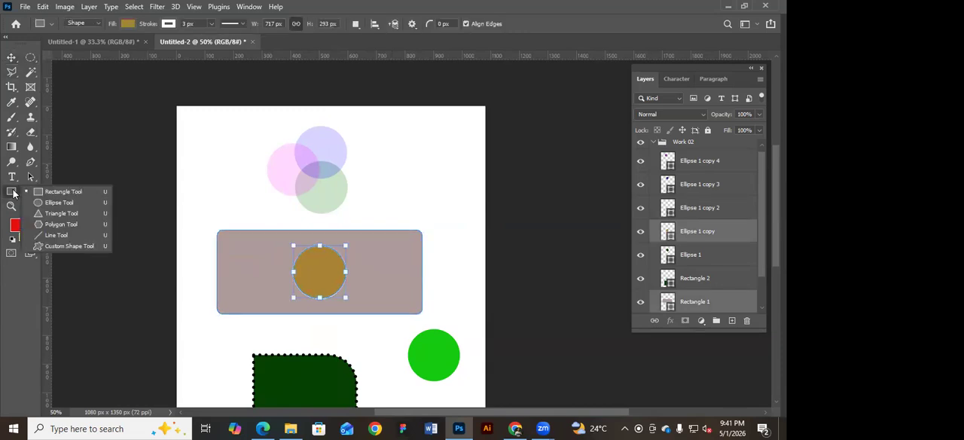
click(11, 58)
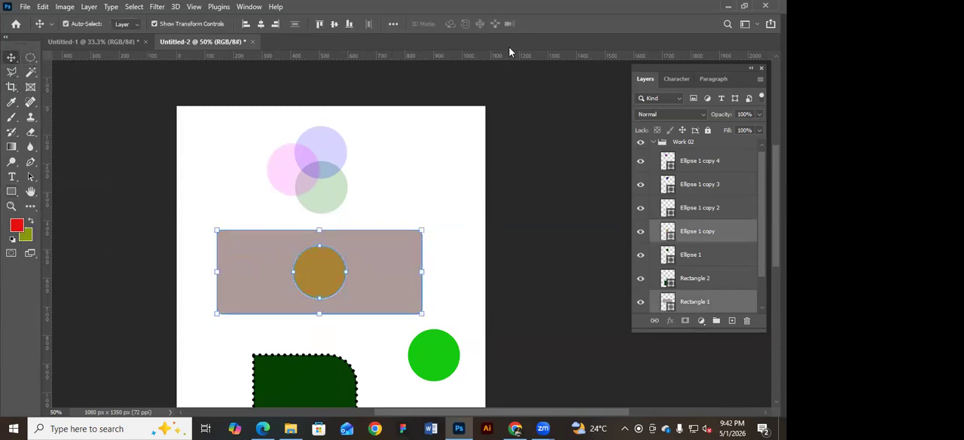
click(676, 79)
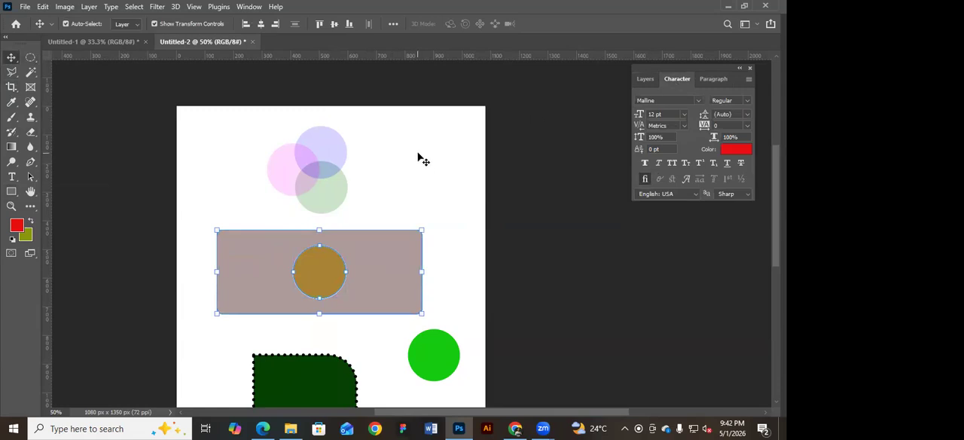
Switch to the class module PDF in Edge to check the Class 11 topics, and return to Photoshop.
click(262, 428)
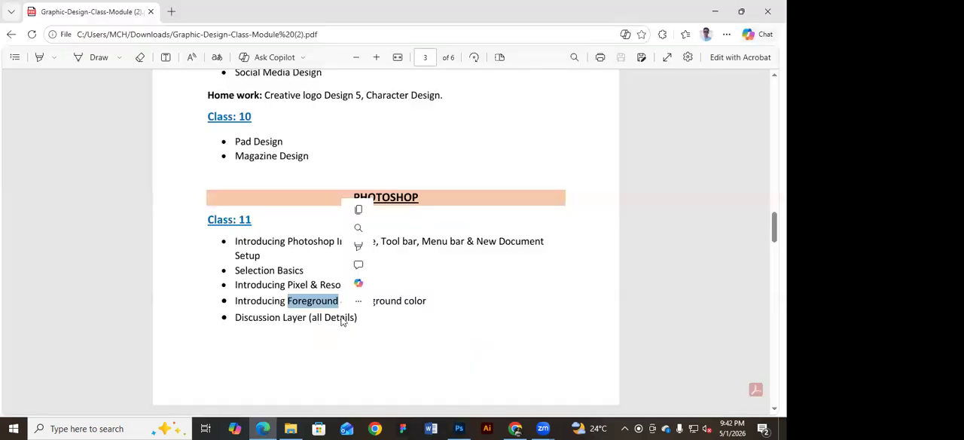
click(362, 319)
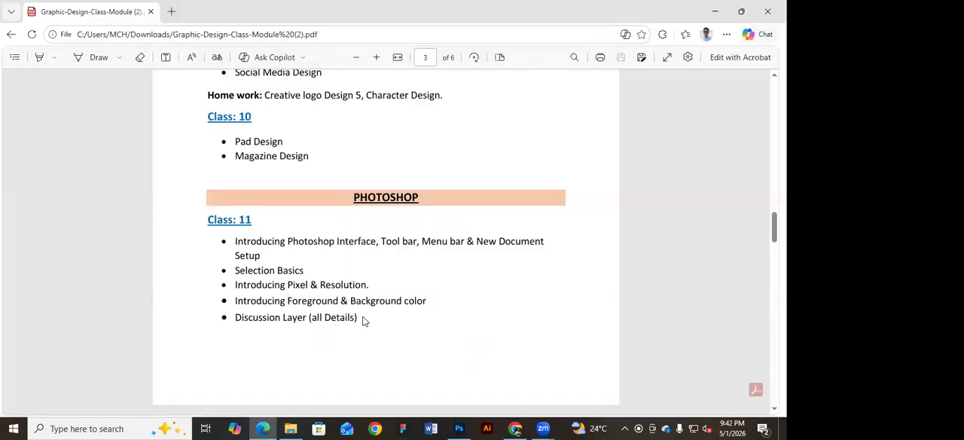
click(715, 7)
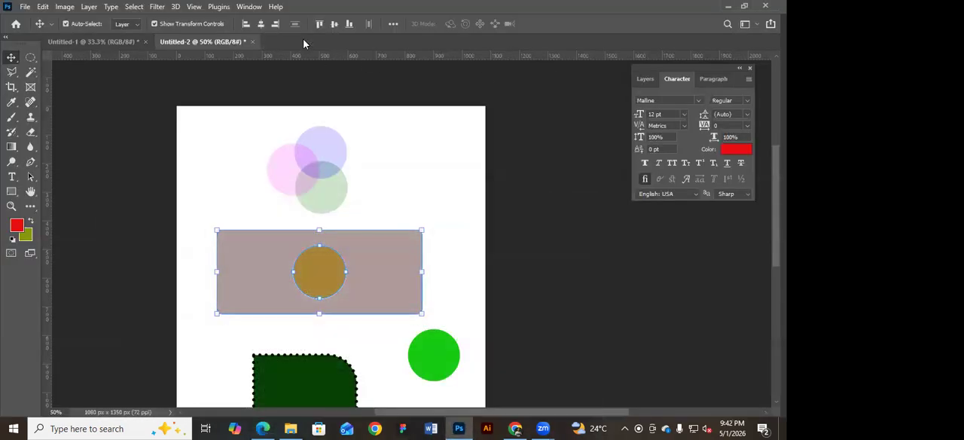
Look through the list of available panels and return to the layer list.
click(249, 7)
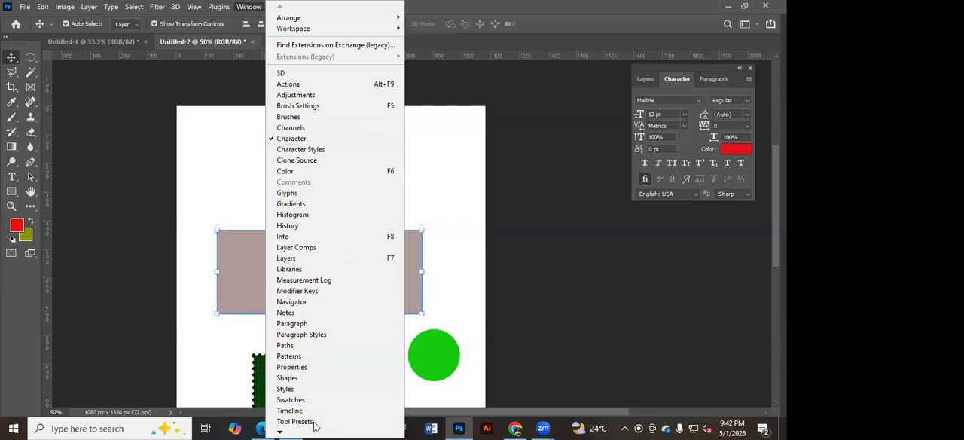
scroll(281, 425, down, 1)
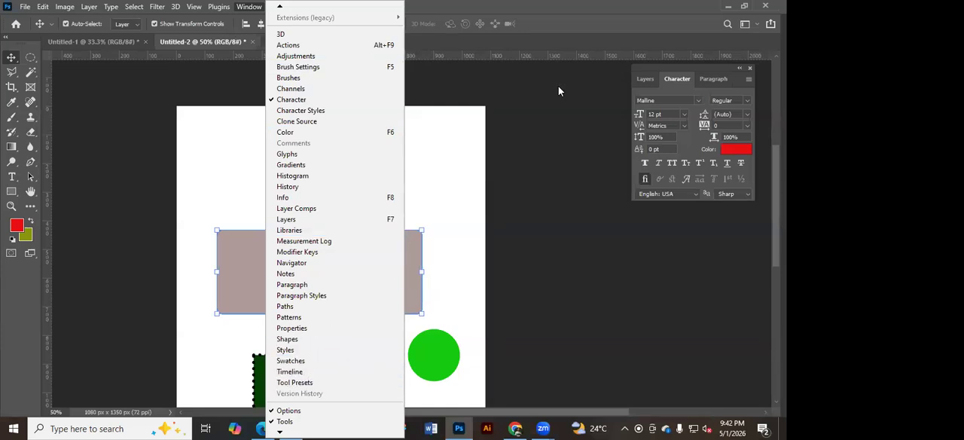
click(642, 78)
click(645, 78)
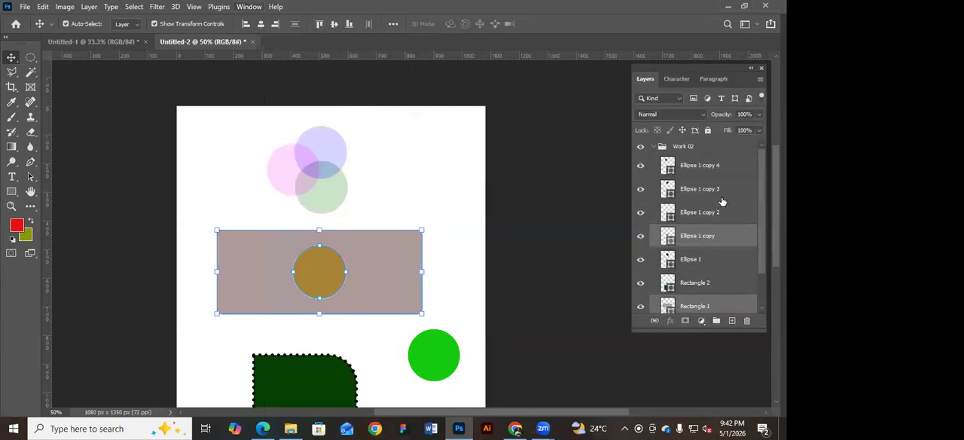
Collapse the Work 02 group, and show and hide the Work 01 group.
click(654, 142)
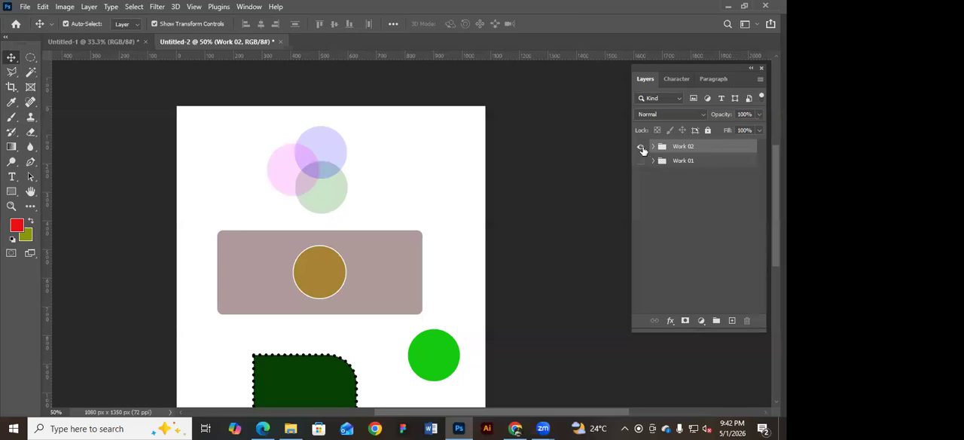
click(692, 163)
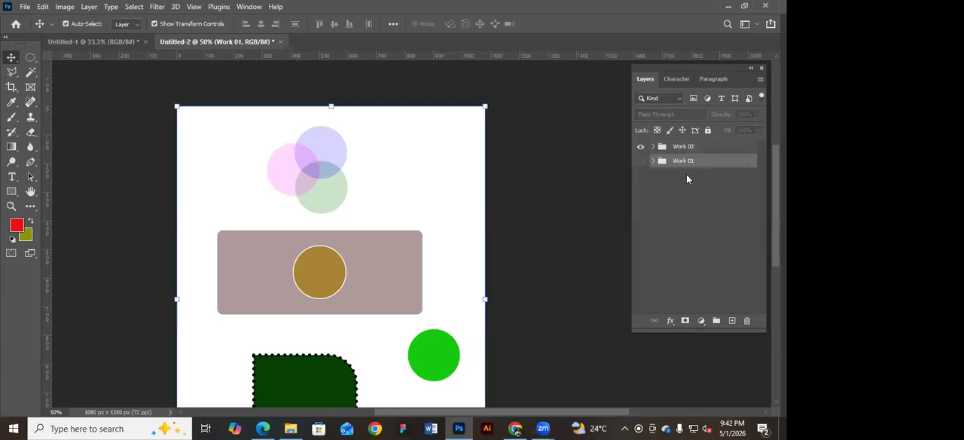
click(586, 207)
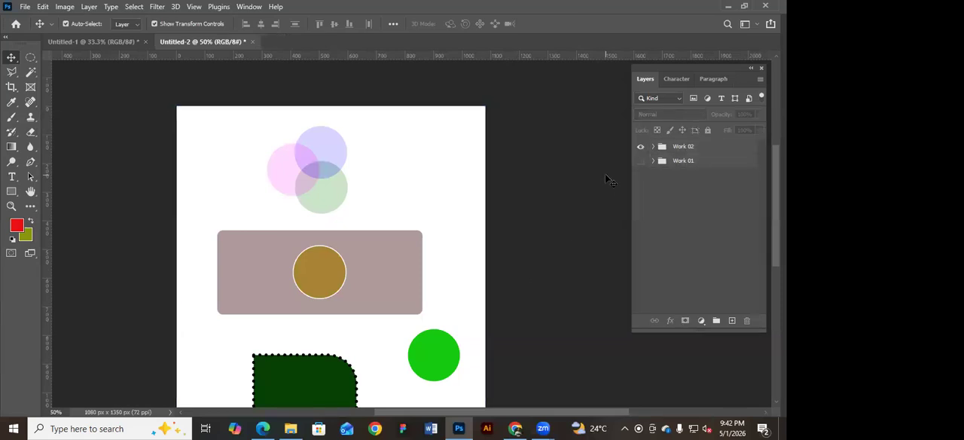
click(640, 161)
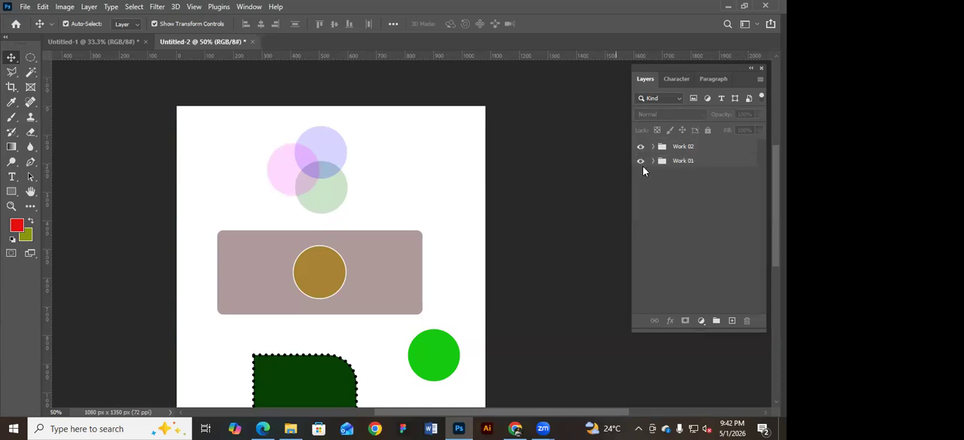
key(ctrl+minus)
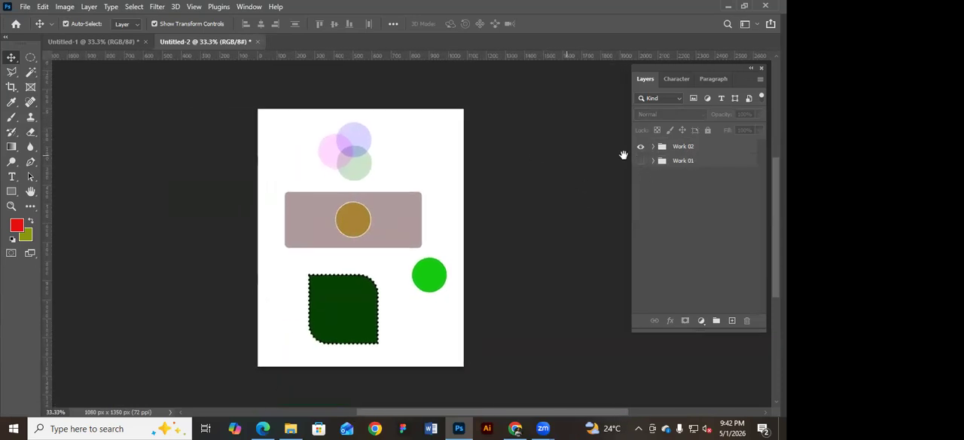
Hide the Work 02 group and review the available fill and adjustment layer types.
click(700, 321)
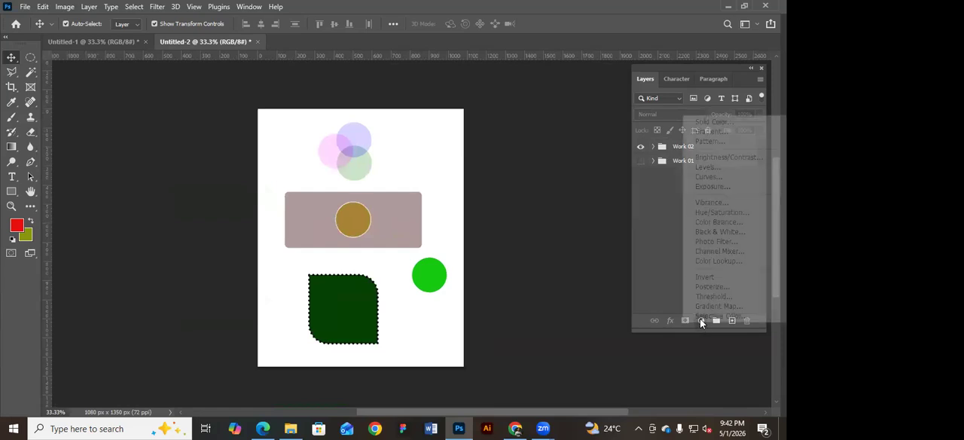
click(542, 188)
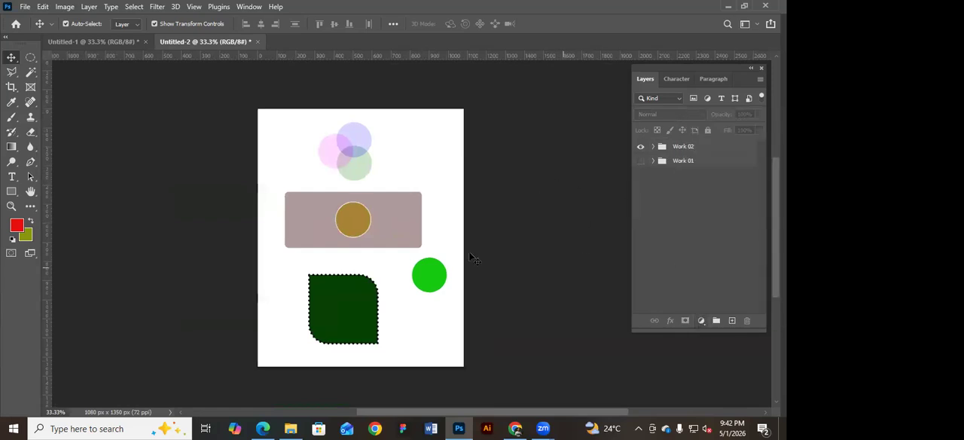
scroll(528, 218, down, 2)
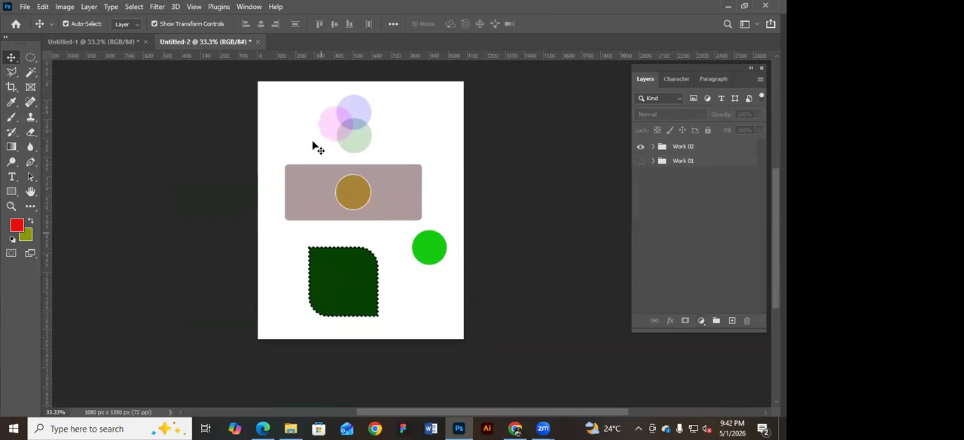
click(640, 147)
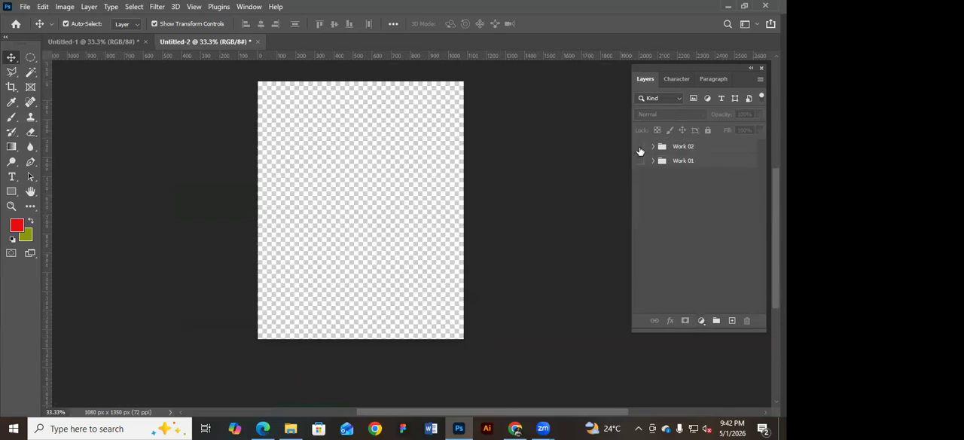
click(701, 320)
click(701, 321)
click(702, 321)
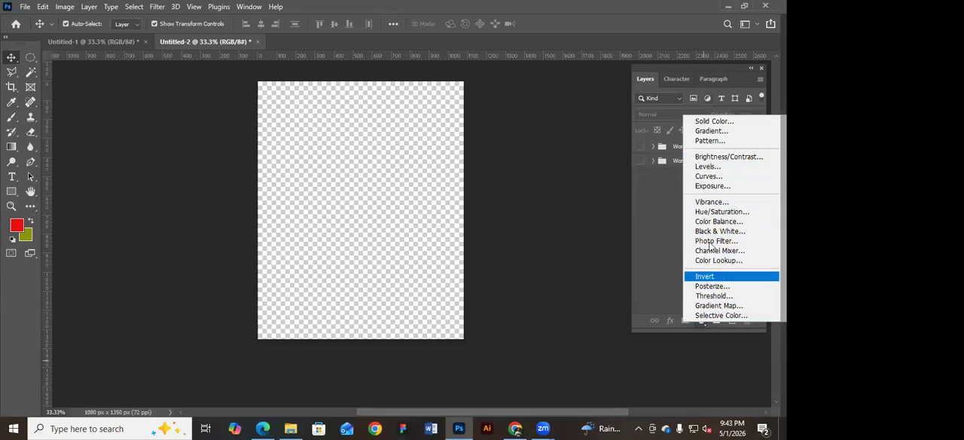
click(702, 322)
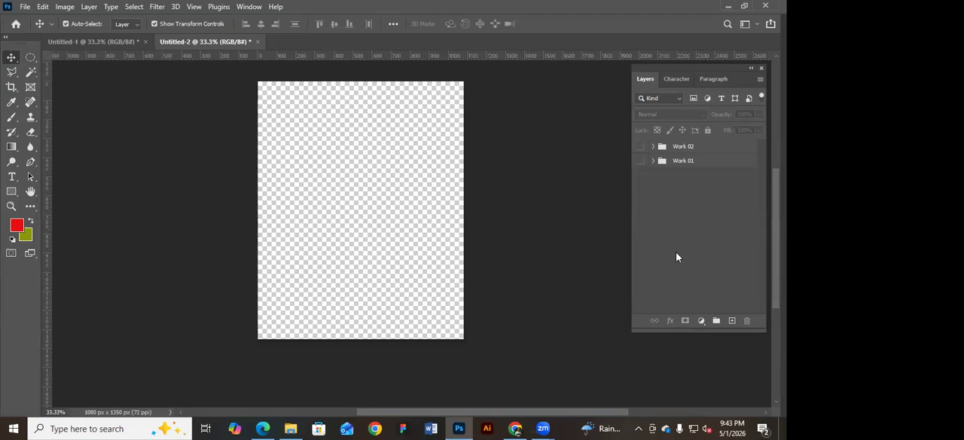
Create a new empty layer above the groups, request its deletion, and decline it.
click(733, 321)
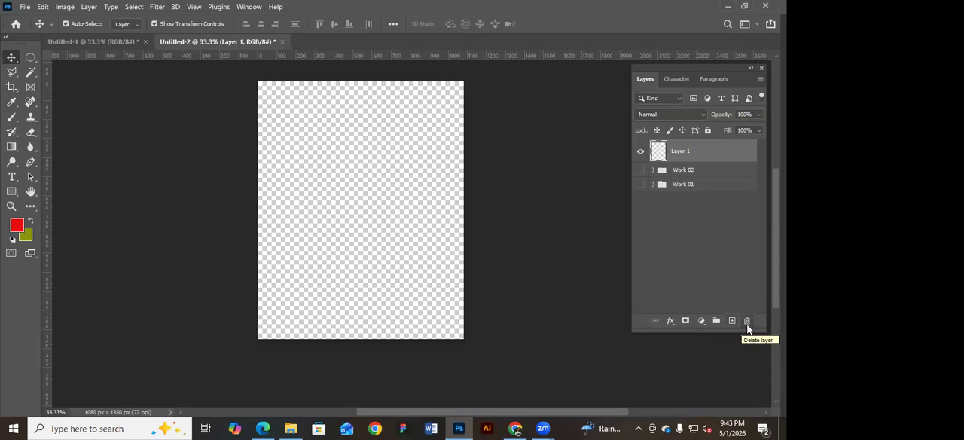
click(748, 322)
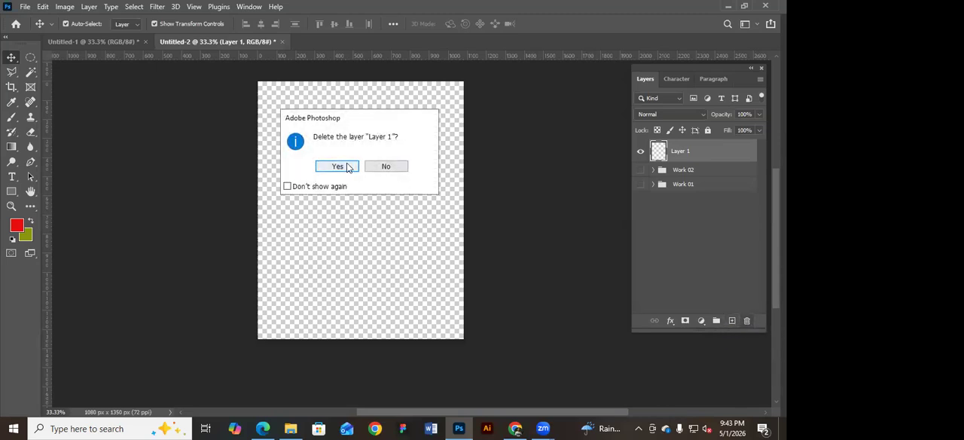
click(390, 167)
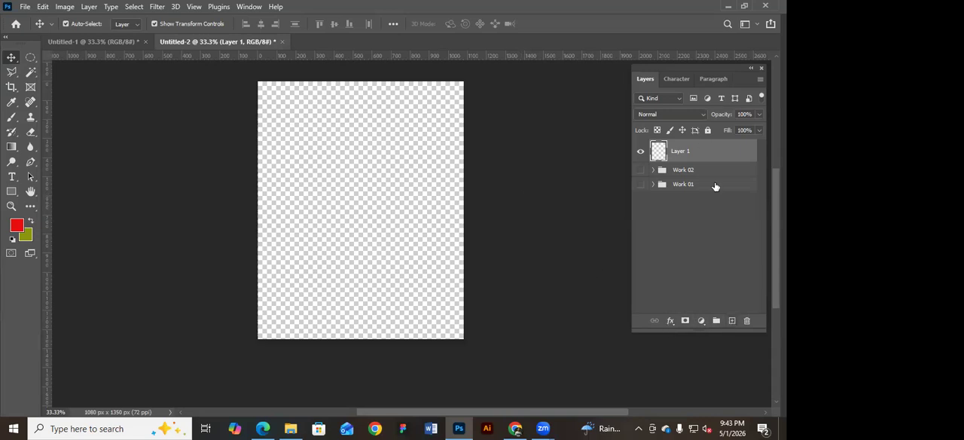
Add five more empty layers above Layer 1.
click(731, 322)
click(731, 322)
click(732, 322)
click(731, 322)
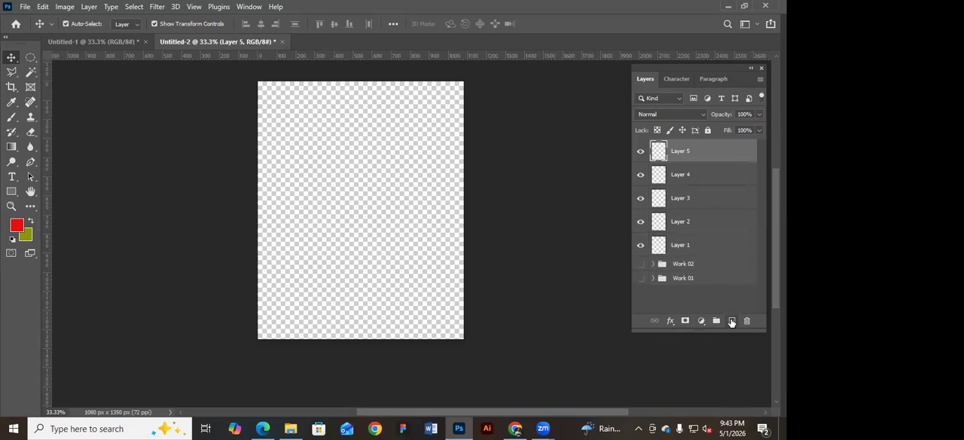
click(731, 321)
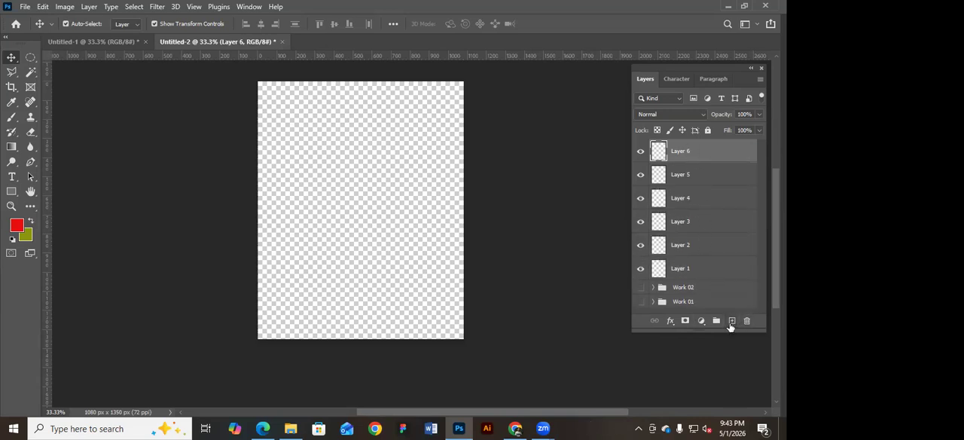
Select the topmost empty layer, Layer 6, and delete it.
click(558, 216)
click(698, 159)
key(Delete)
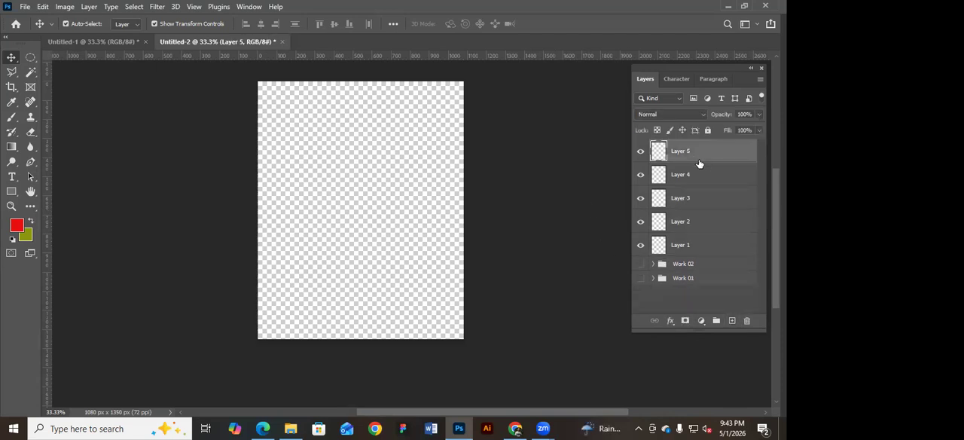
Delete the empty layers Layer 5, Layer 4, Layer 3 and Layer 2, keeping Layer 1 above the groups.
key(Delete)
key(Delete)
key(Delete)
key(Delete)
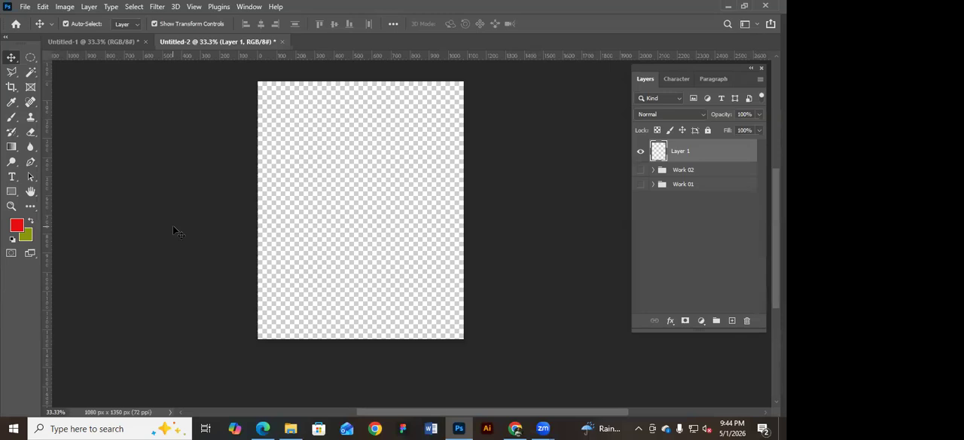
Fill Layer 1 with the olive background colour, try the red foreground colour, and refill it with olive.
key(ctrl+BackSpace)
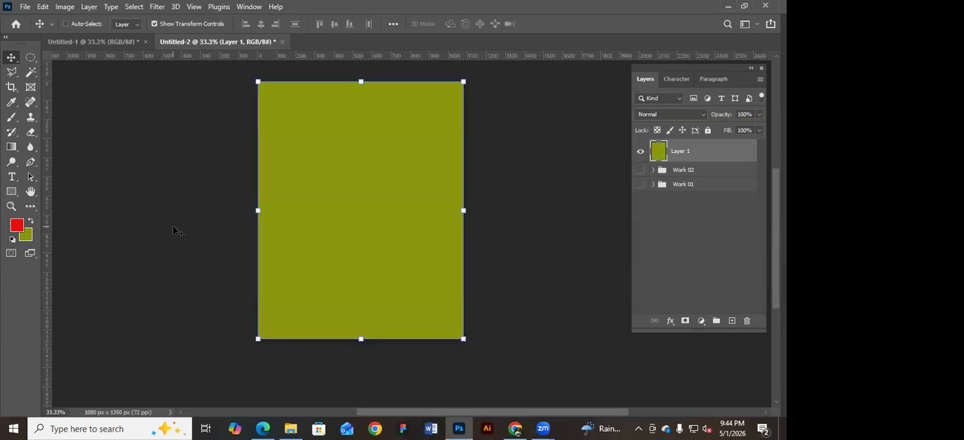
key(alt+BackSpace)
key(ctrl+BackSpace)
click(155, 183)
click(670, 159)
Add a Solid Color fill layer above Layer 1 in pale yellow, #faf4ae.
click(701, 322)
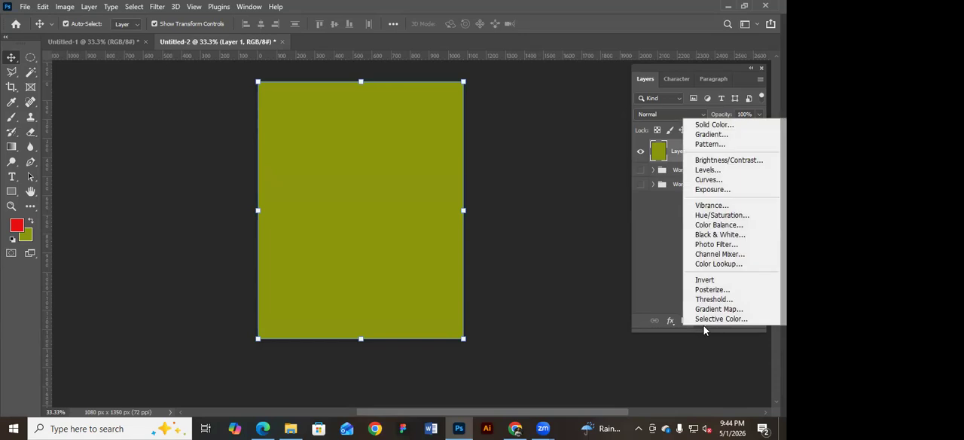
click(714, 124)
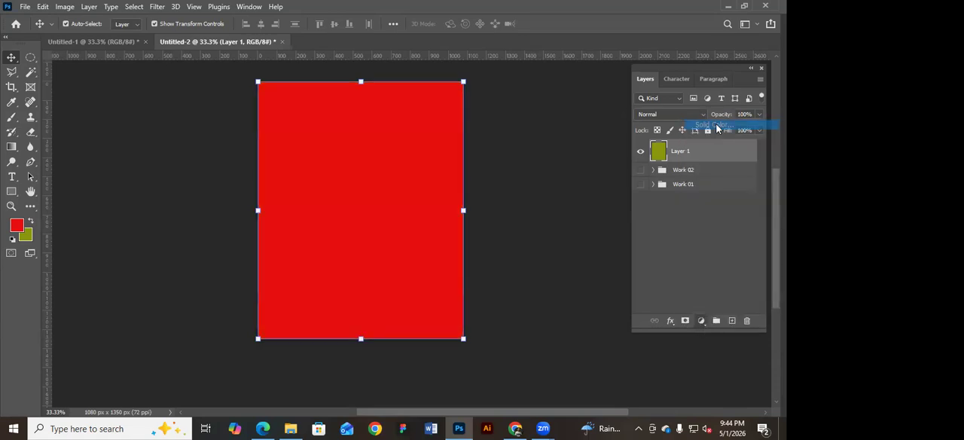
drag(628, 113, 414, 126)
drag(447, 100, 532, 96)
drag(323, 137, 324, 163)
drag(387, 99, 574, 106)
mouse_move(489, 161)
mouse_down()
mouse_move(512, 133)
mouse_move(486, 140)
mouse_move(481, 175)
mouse_move(483, 145)
mouse_move(481, 161)
mouse_up()
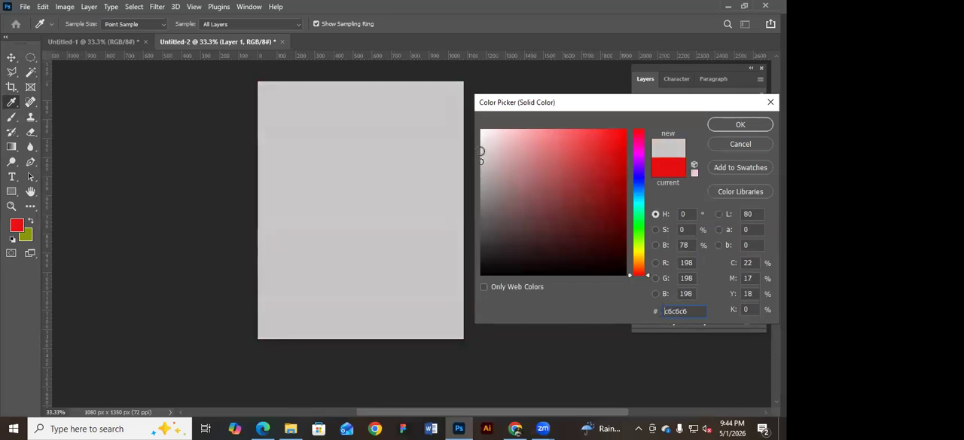
click(641, 253)
click(525, 132)
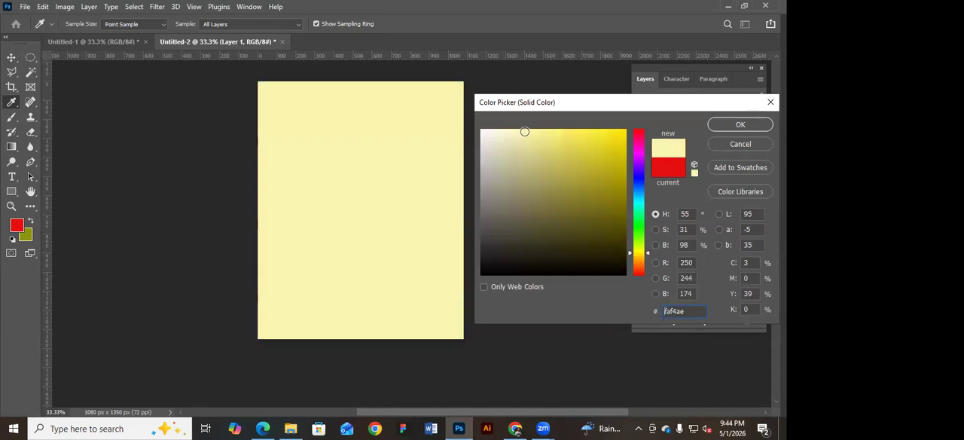
click(735, 126)
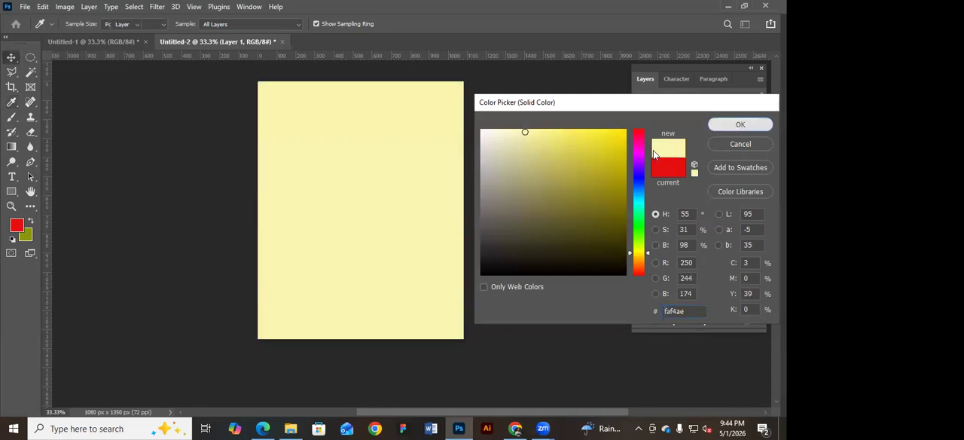
Toggle the visibility of Color Fill 1 to compare it with Layer 1, and hide Layer 1.
click(641, 151)
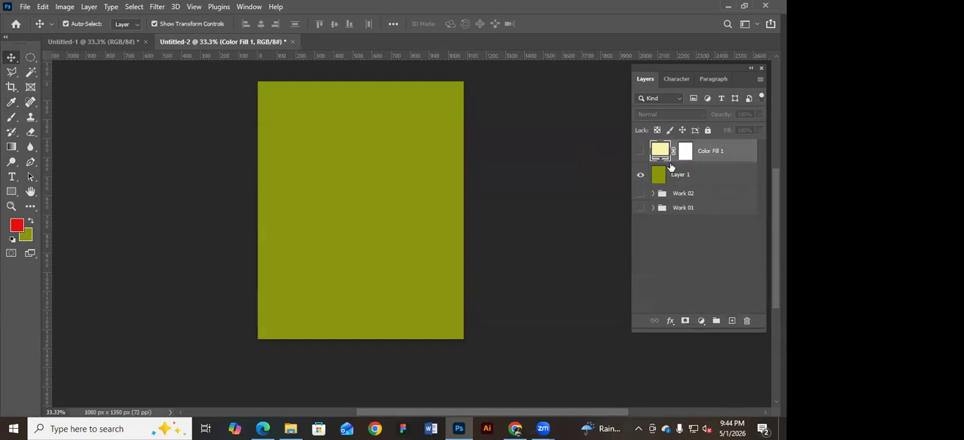
click(700, 321)
click(640, 153)
click(640, 152)
click(641, 175)
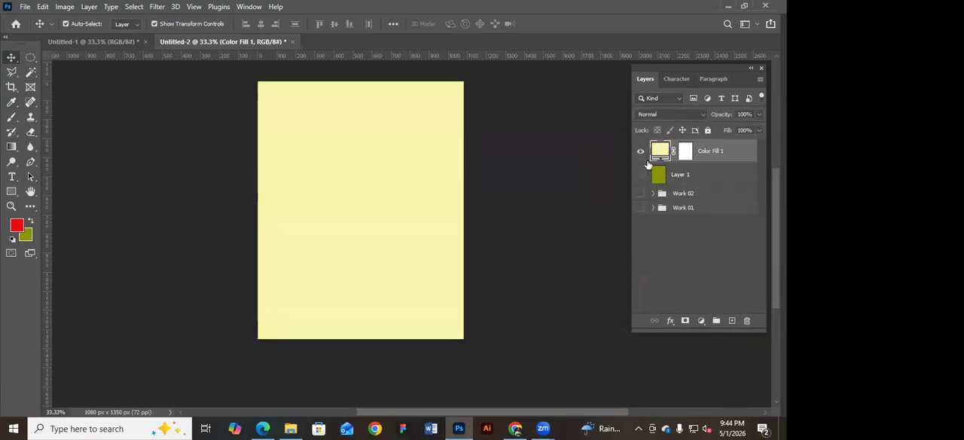
Add a second Solid Color fill layer above Color Fill 1 in pale greyish pink, #d1c1c1.
click(700, 321)
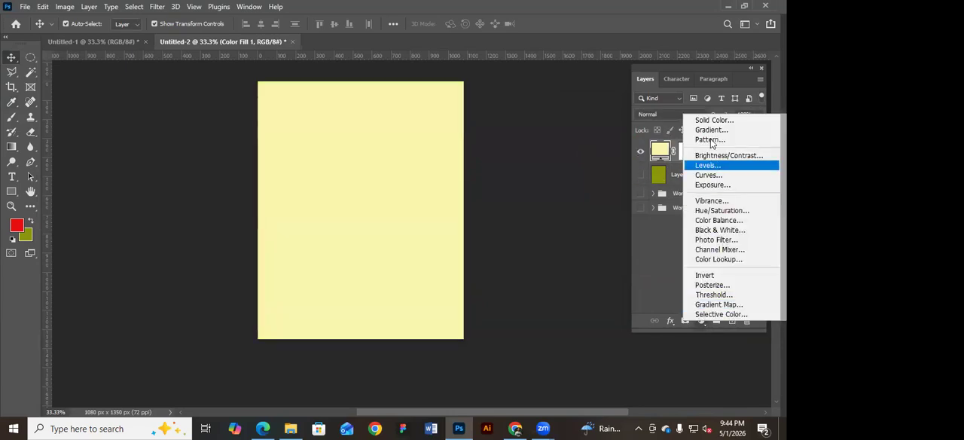
click(708, 119)
click(494, 140)
click(490, 154)
click(737, 124)
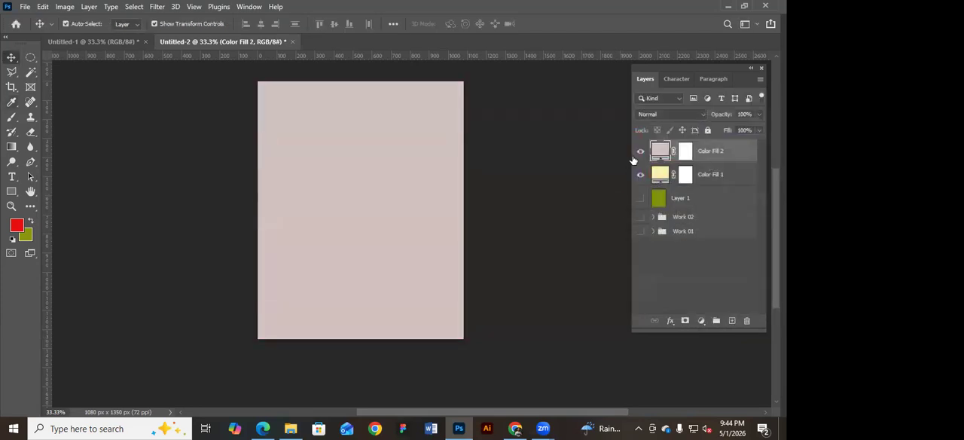
Toggle both colour fill layers on and off to compare them, leaving Color Fill 2 hidden and Color Fill 1 visible.
click(641, 151)
click(641, 151)
click(640, 174)
click(641, 152)
click(641, 174)
click(641, 174)
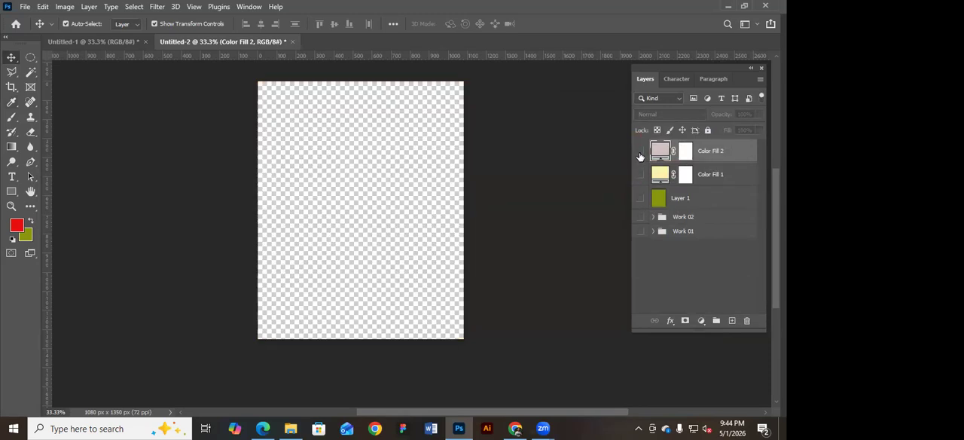
click(641, 151)
click(641, 174)
click(641, 151)
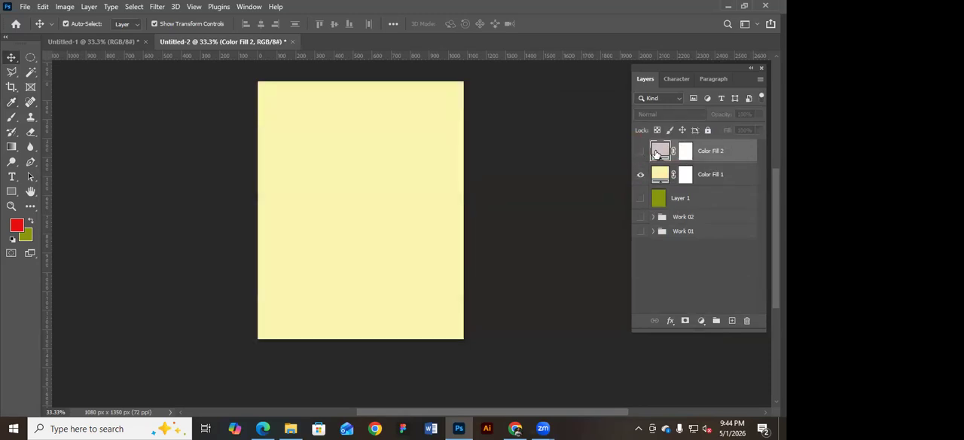
Reopen the colour of Color Fill 2 for review, dismiss it without changes, and deselect all layers.
double_click(655, 153)
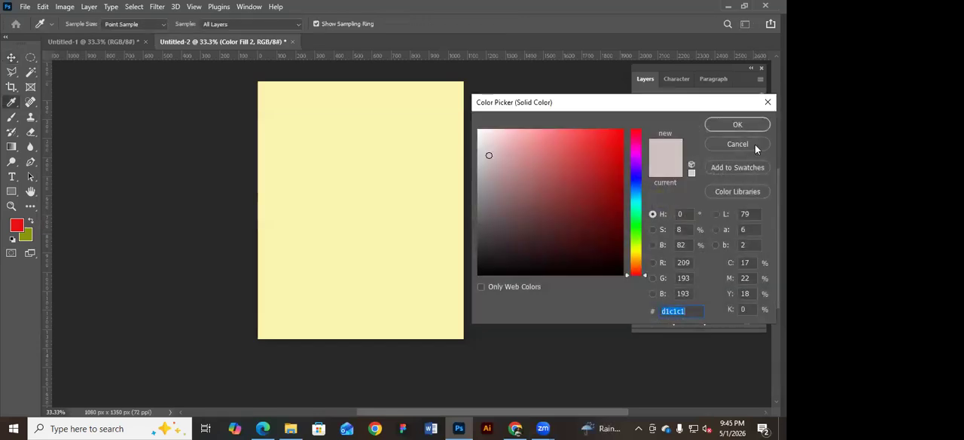
click(756, 147)
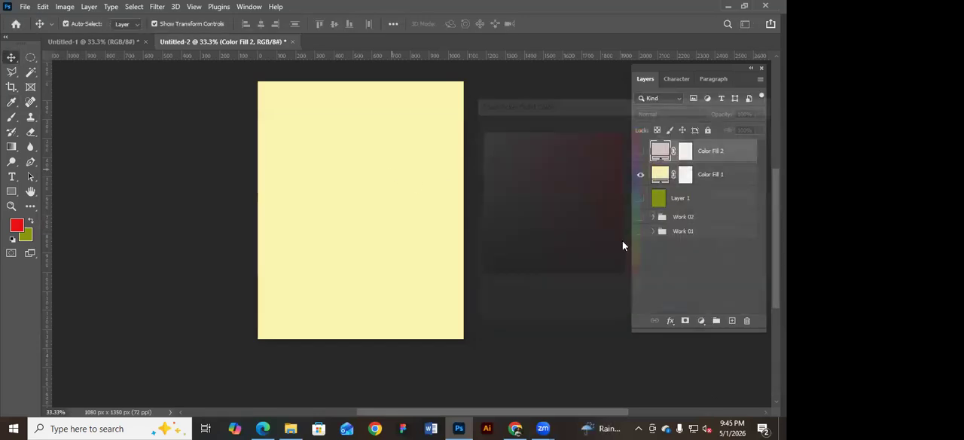
click(486, 305)
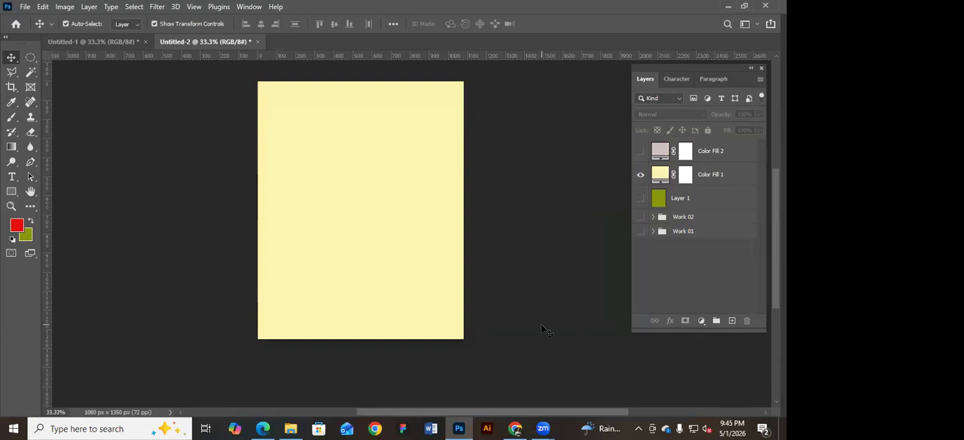
click(701, 322)
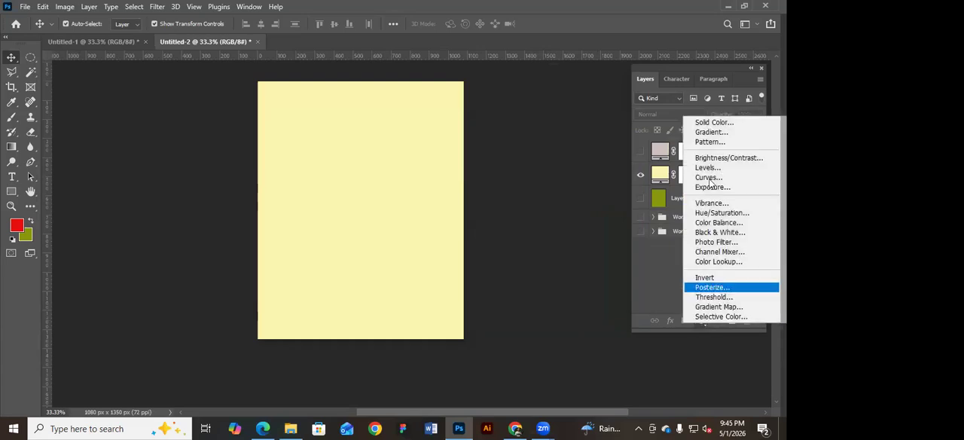
click(722, 133)
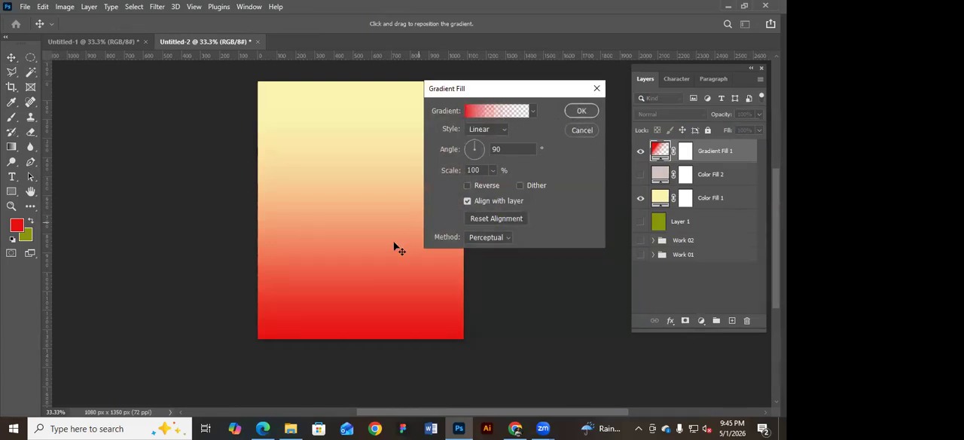
click(582, 128)
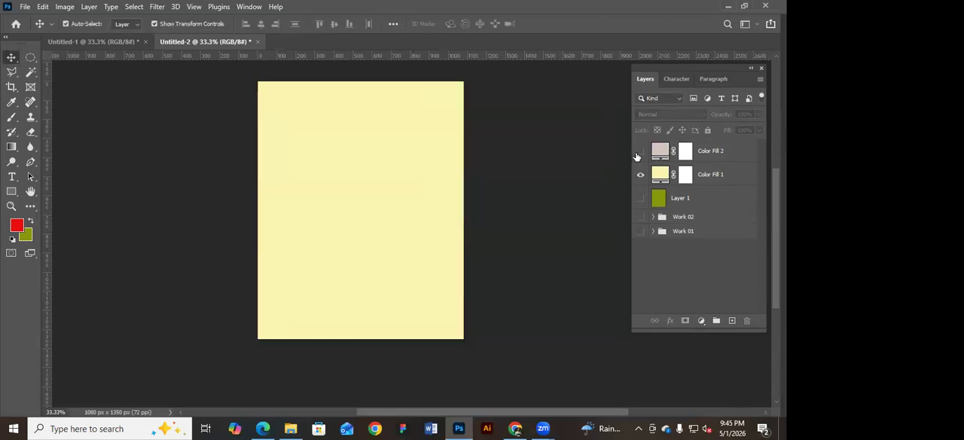
Create a Gradient fill layer above Color Fill 2 and move its settings dialog clear of the canvas.
click(706, 320)
click(719, 131)
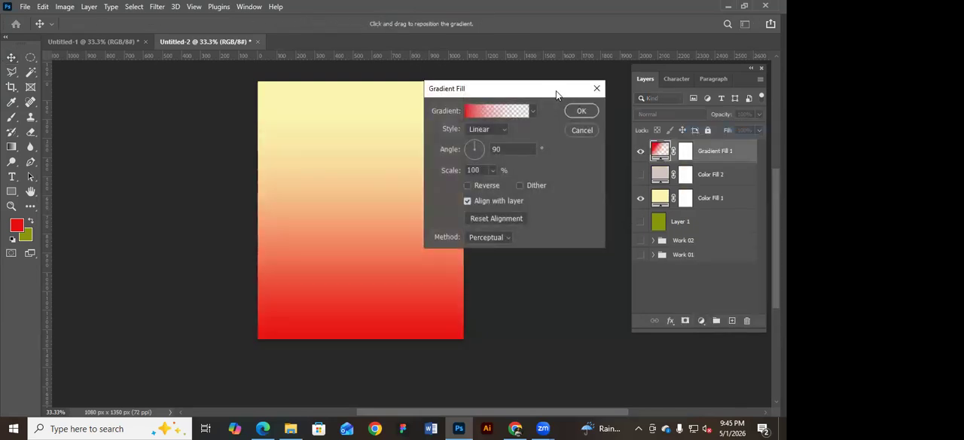
drag(557, 92, 630, 118)
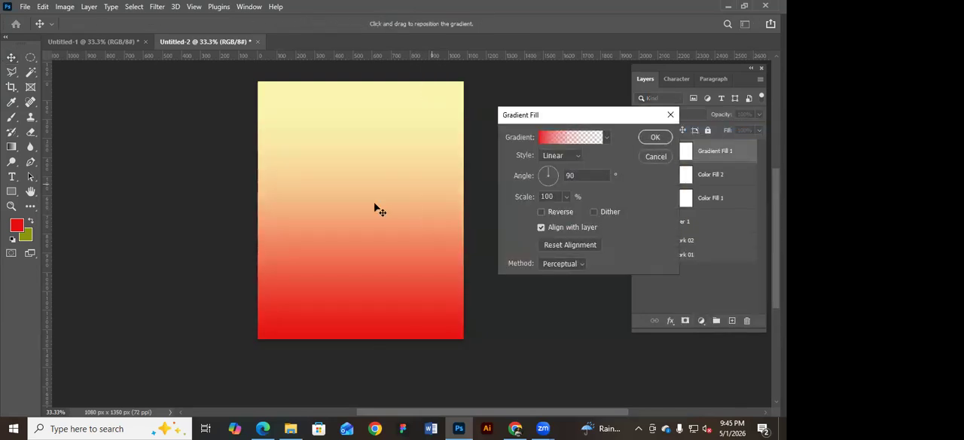
Try several colours for the gradient's starting colour stop and set it to orange, #fea802.
click(574, 138)
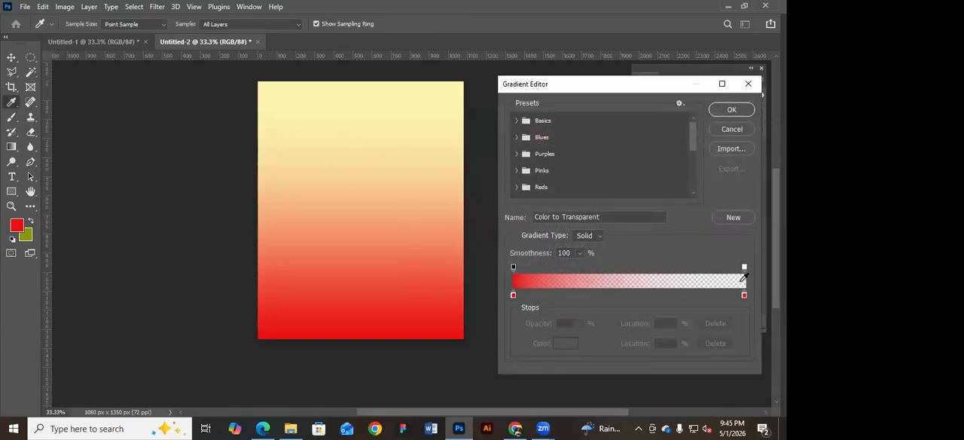
double_click(513, 295)
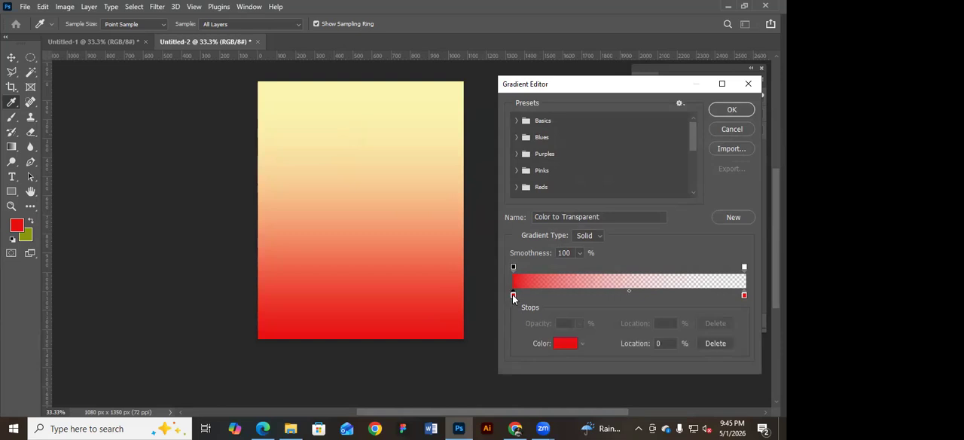
drag(618, 262, 478, 275)
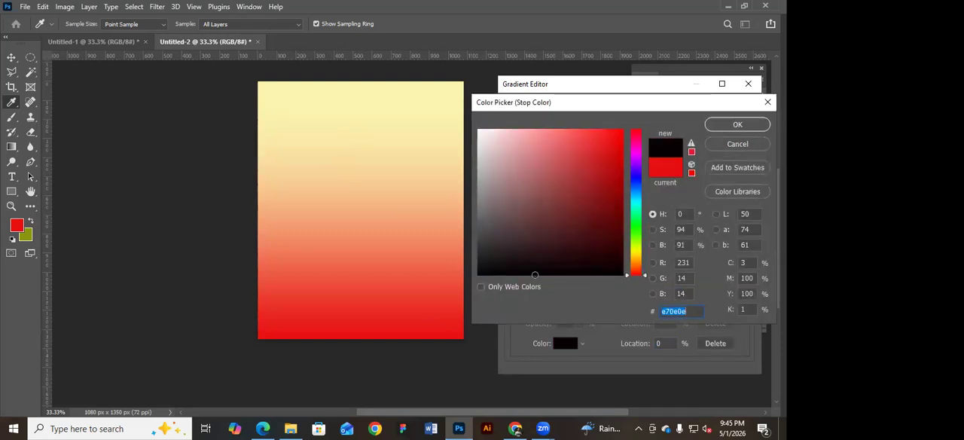
drag(637, 211, 637, 254)
click(612, 139)
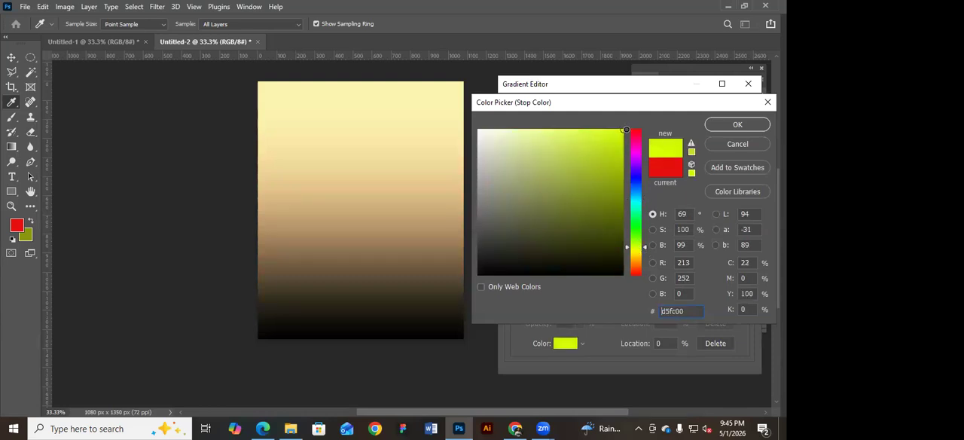
click(617, 182)
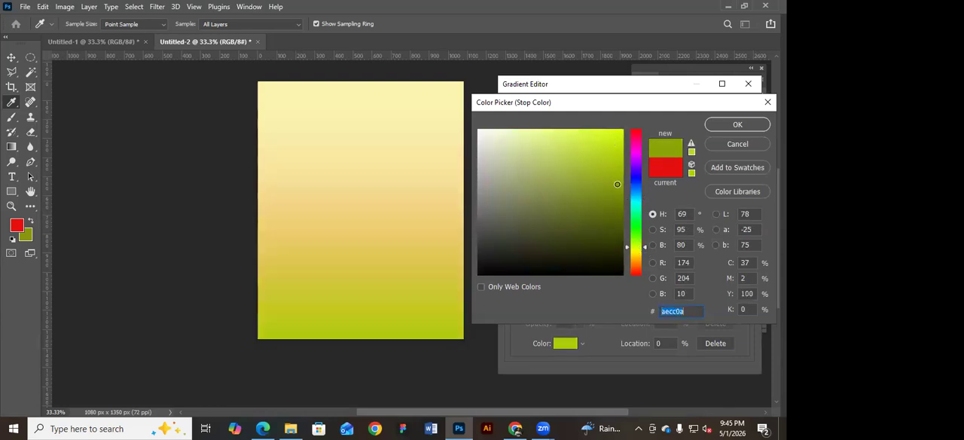
click(635, 130)
click(624, 130)
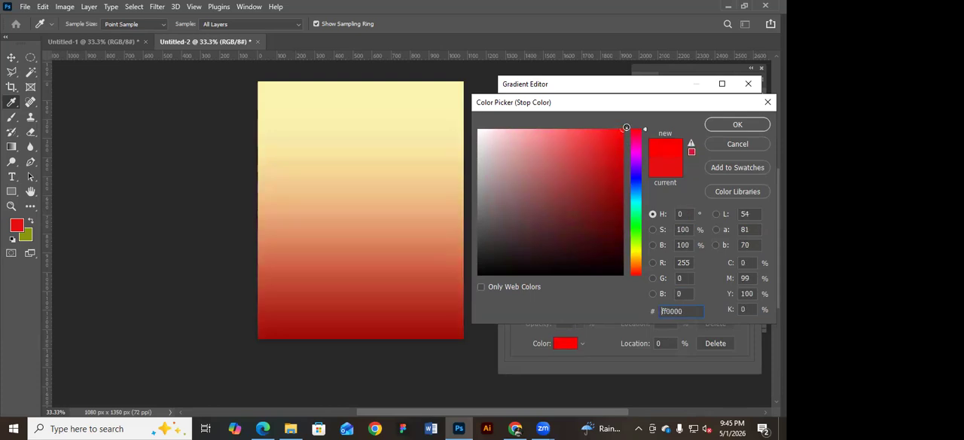
drag(637, 254, 639, 260)
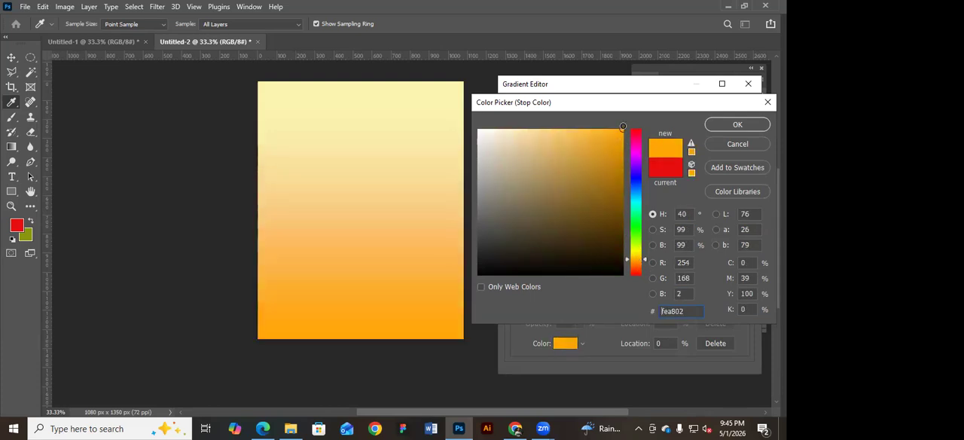
click(724, 126)
click(730, 109)
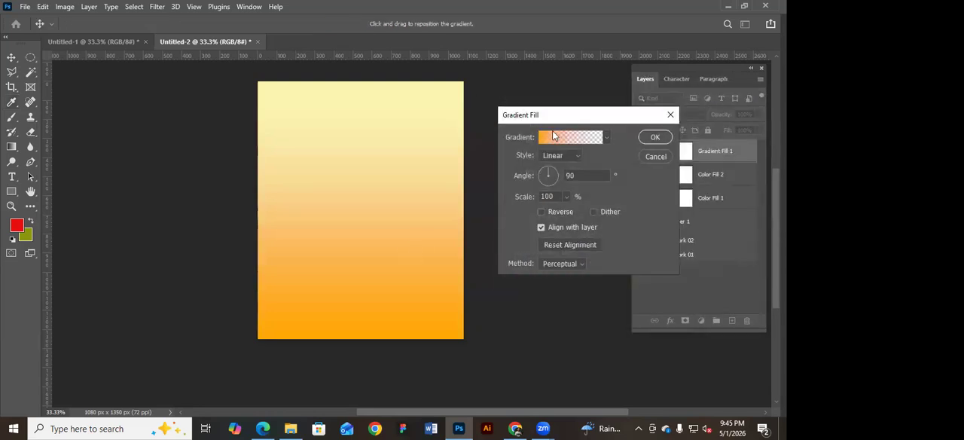
Set the gradient fill's angle to -82° and its style to Radial.
drag(548, 170, 552, 188)
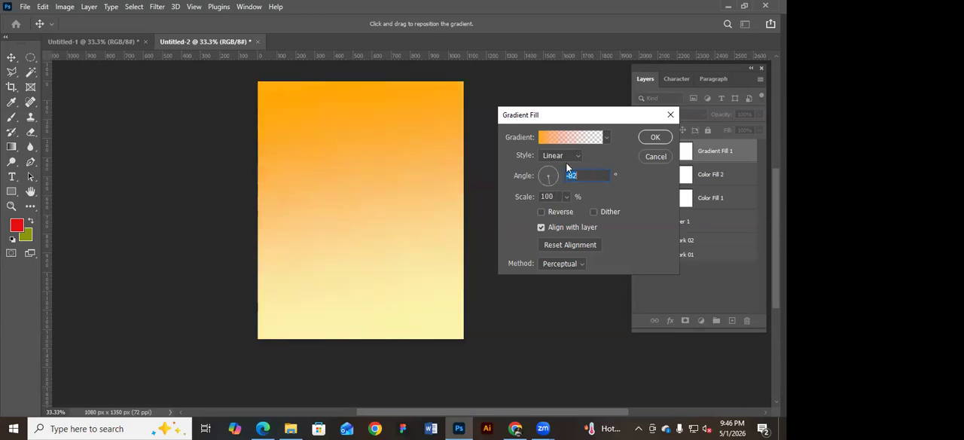
click(579, 156)
click(557, 177)
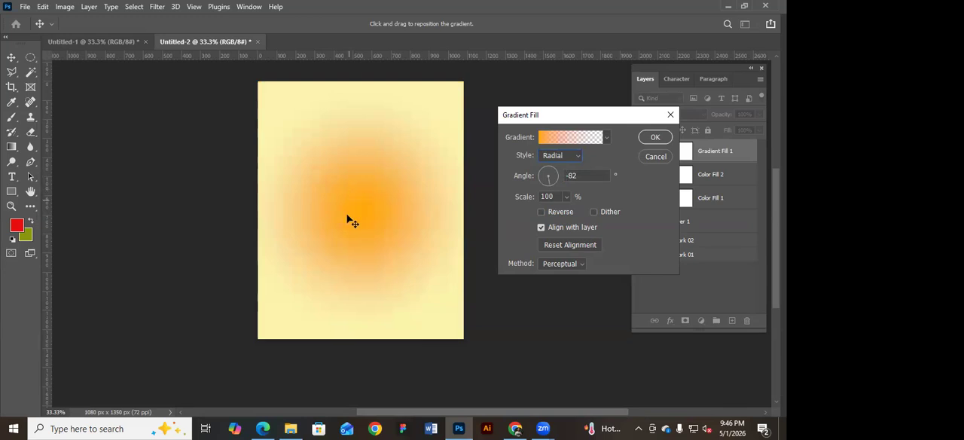
Set the gradient fill's style to Linear and its angle to 88.89°.
click(574, 157)
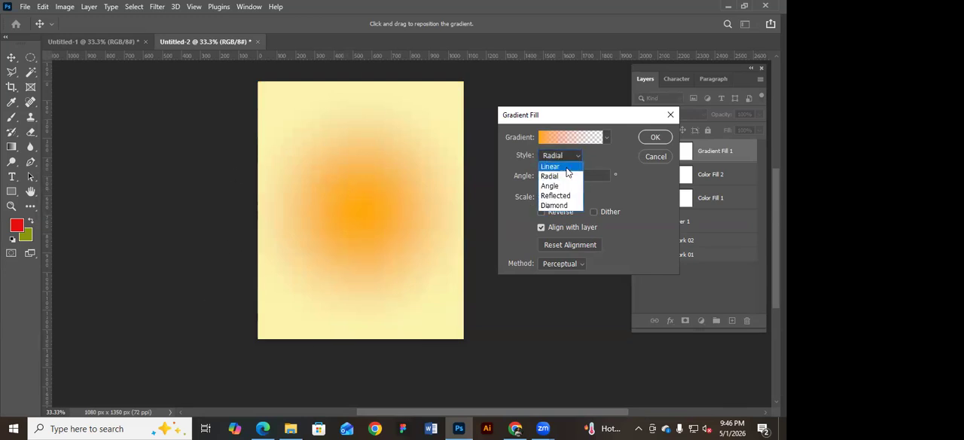
click(565, 167)
drag(557, 179, 548, 168)
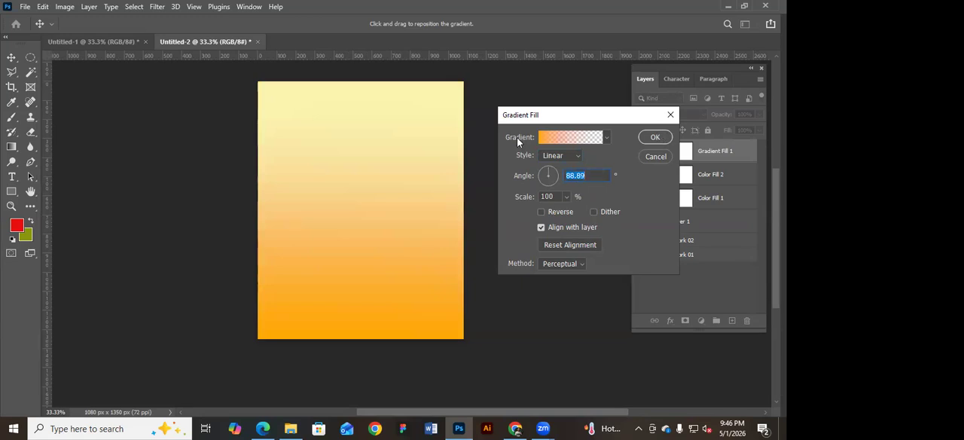
Apply the red-to-olive preset from the Basics gradient group to the gradient fill.
click(607, 140)
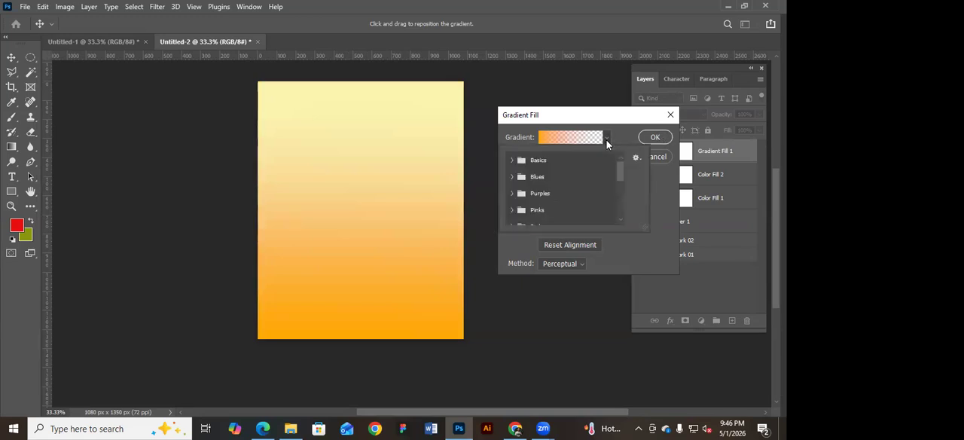
click(511, 160)
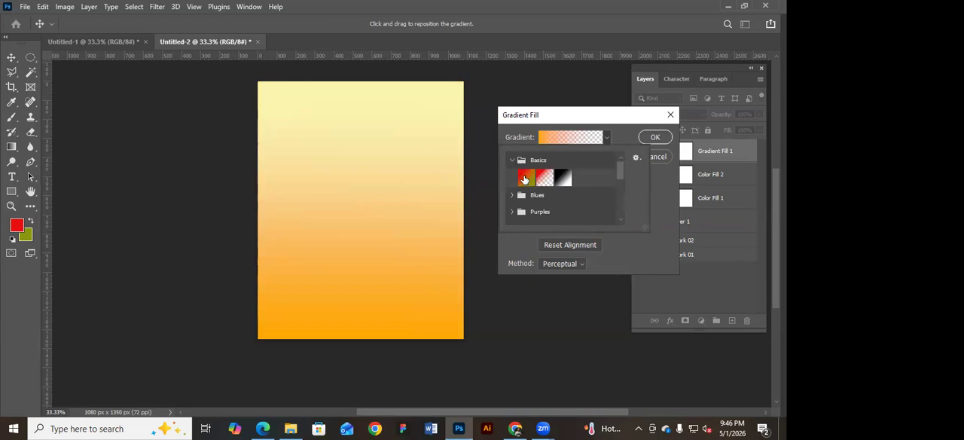
click(526, 177)
click(513, 159)
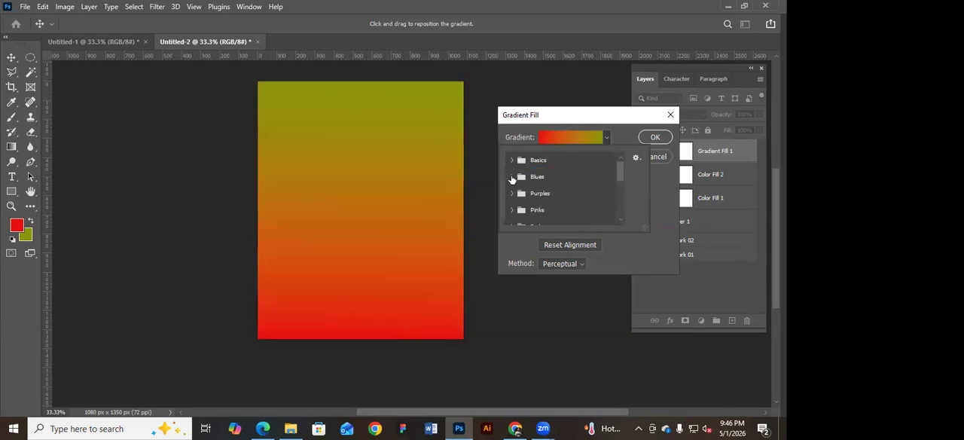
Try several presets from the Blues gradient group and apply Blue_03 to the gradient fill.
click(512, 176)
click(544, 194)
click(564, 193)
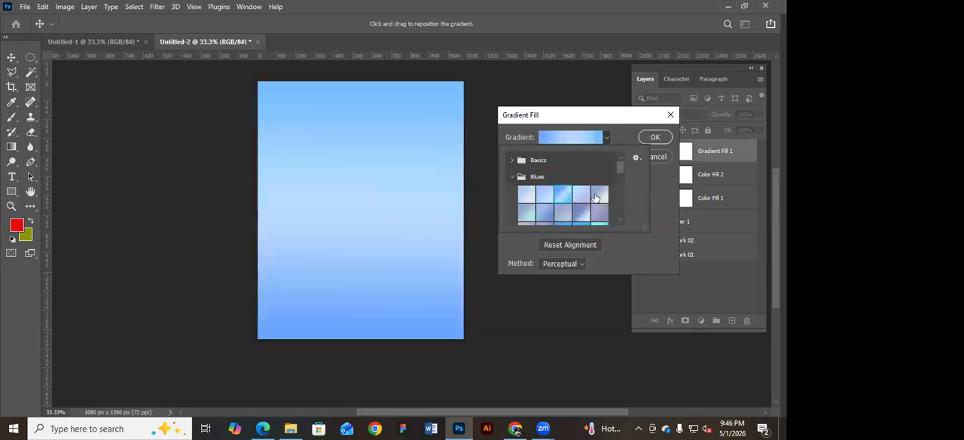
click(597, 196)
click(598, 211)
click(583, 212)
click(568, 196)
click(650, 137)
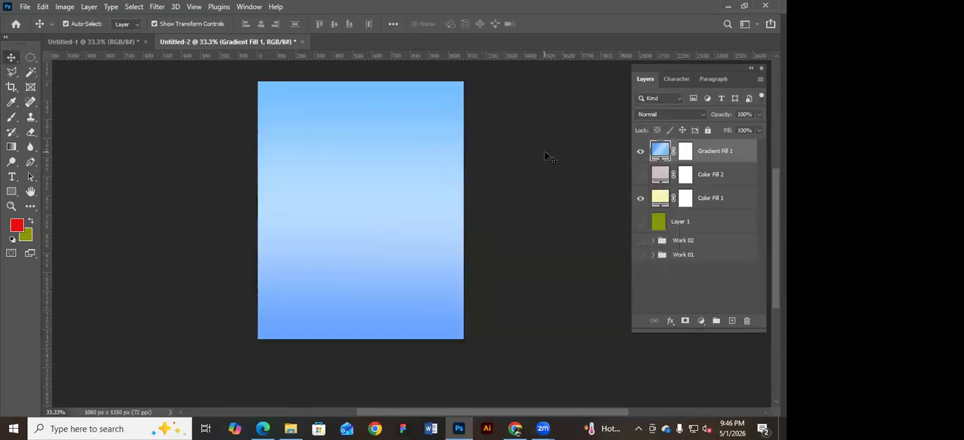
Toggle the fill layers' visibility, leaving Gradient Fill 1, Color Fill 2 and Color Fill 1 all shown.
click(549, 156)
click(638, 152)
click(639, 153)
click(640, 154)
click(641, 198)
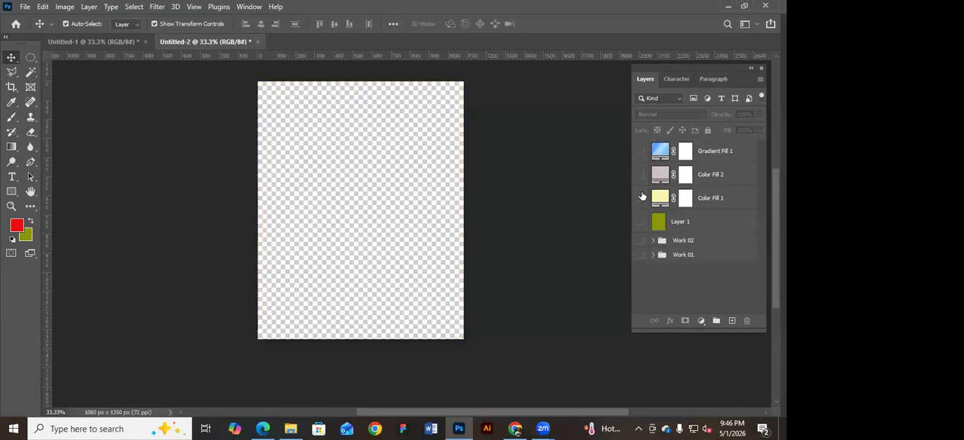
click(641, 197)
click(640, 174)
click(640, 152)
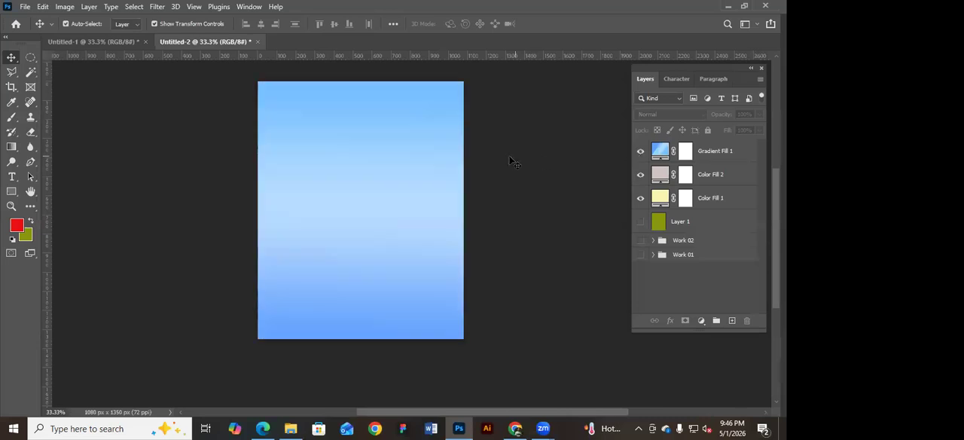
Reopen Gradient Fill 1's gradient for editing and set its end colour stop to blue-violet, #474ed9.
click(667, 153)
double_click(667, 153)
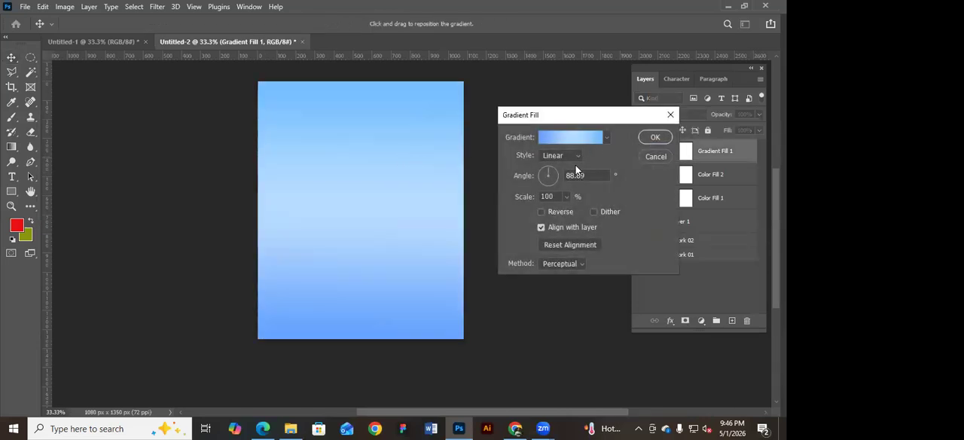
click(607, 138)
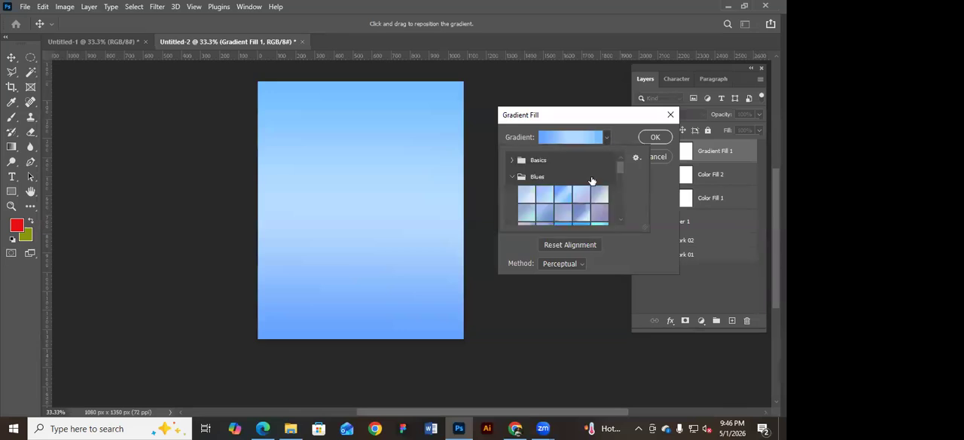
click(607, 140)
click(570, 139)
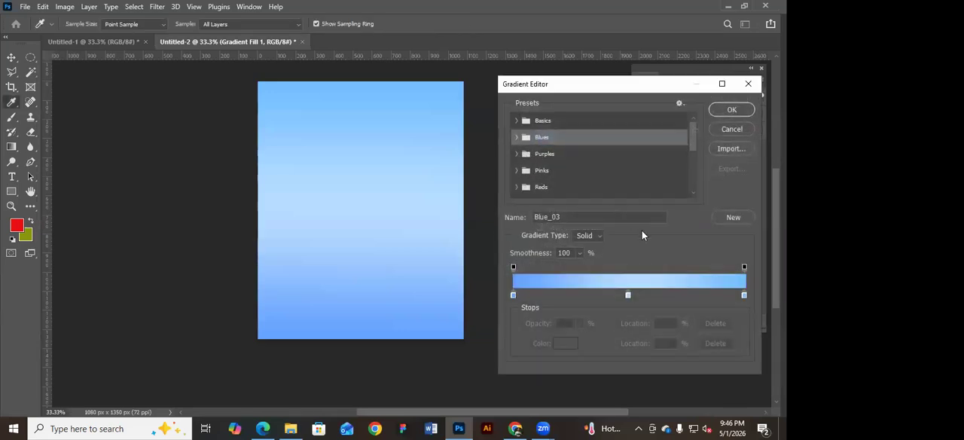
double_click(744, 296)
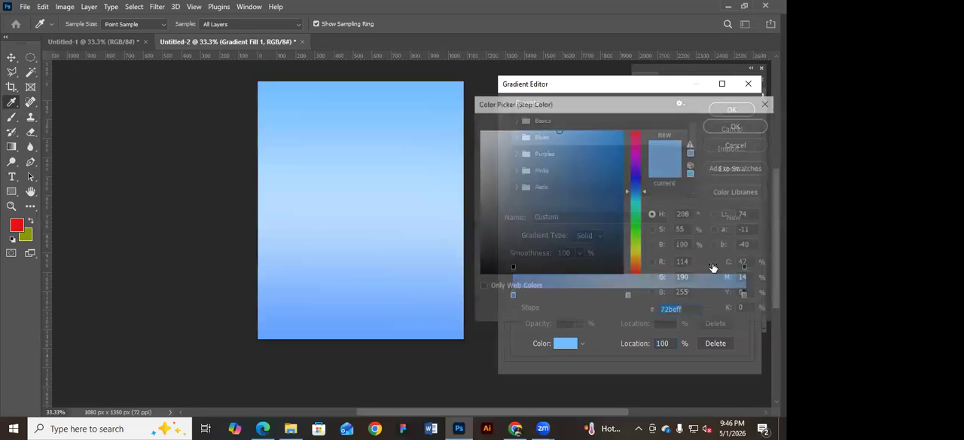
drag(587, 146, 590, 206)
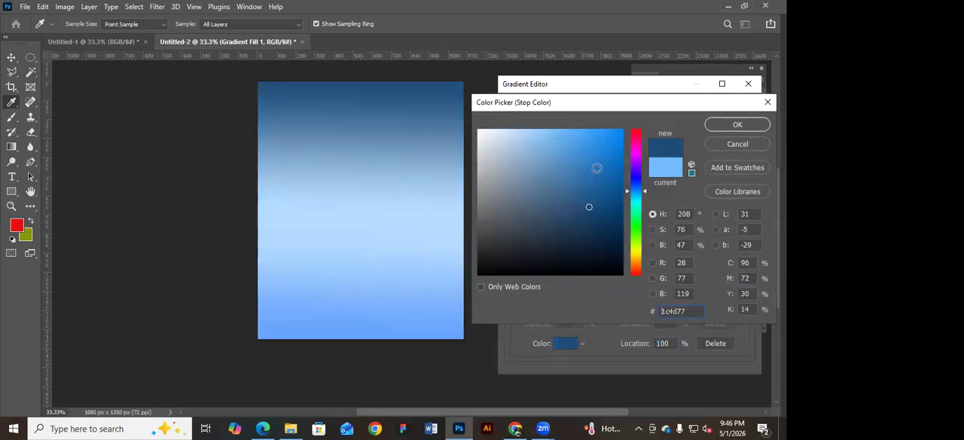
click(633, 178)
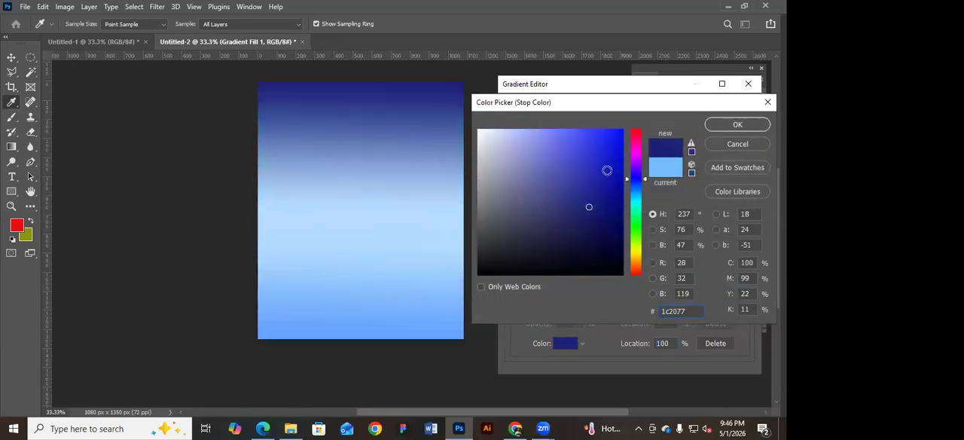
click(574, 159)
click(737, 124)
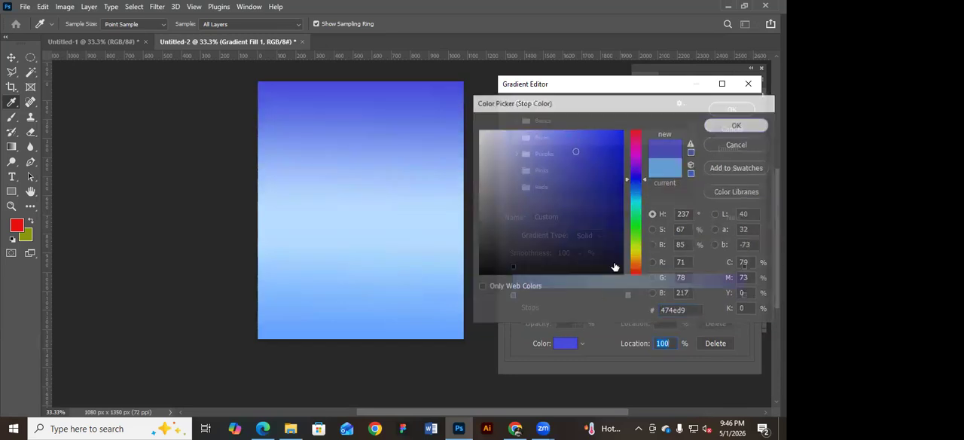
Set the gradient's middle colour stop to bright yellow-green, #deff00.
double_click(627, 295)
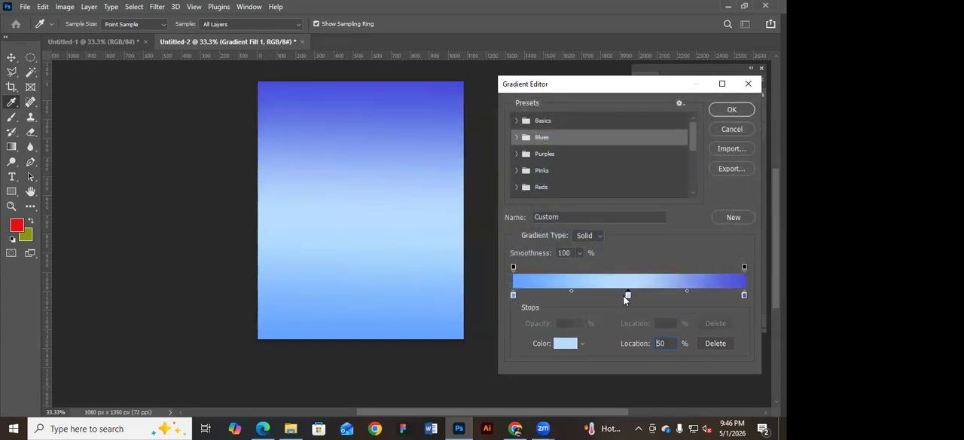
click(636, 247)
mouse_move(571, 158)
mouse_down()
mouse_move(562, 133)
mouse_move(611, 129)
mouse_up()
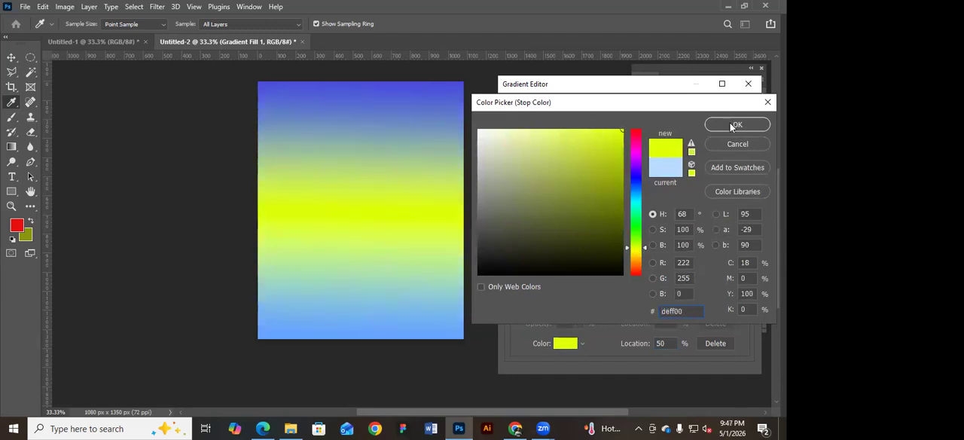
click(736, 125)
Set the gradient's starting colour stop to a vivid orange.
double_click(514, 294)
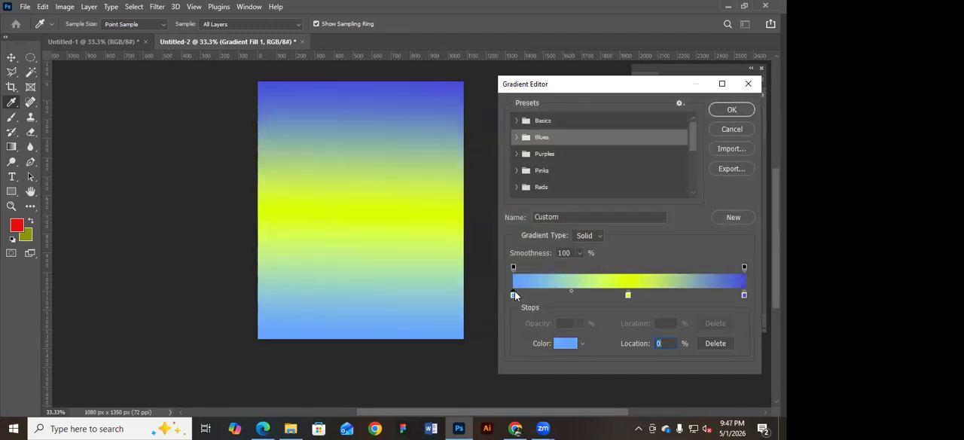
click(637, 247)
drag(638, 256, 637, 267)
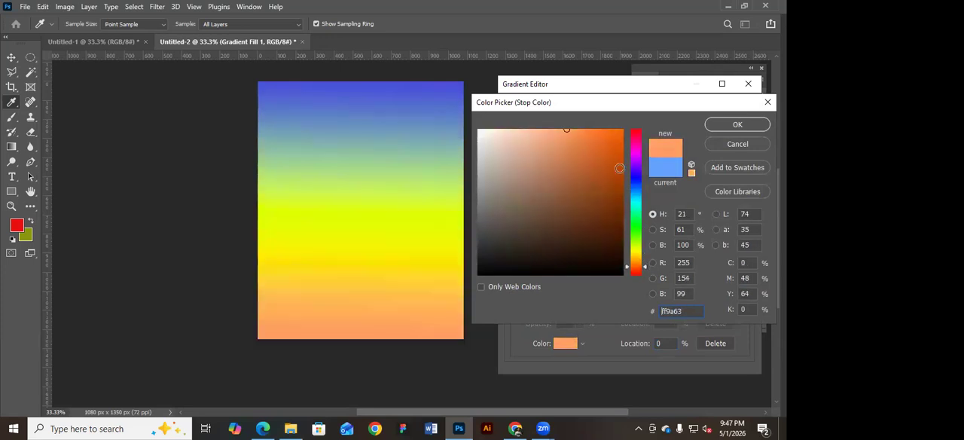
click(608, 133)
click(691, 152)
key(Return)
Duplicate the blue end stop at 73% and set the copy's colour to off-white, #f1f1f1.
double_click(745, 298)
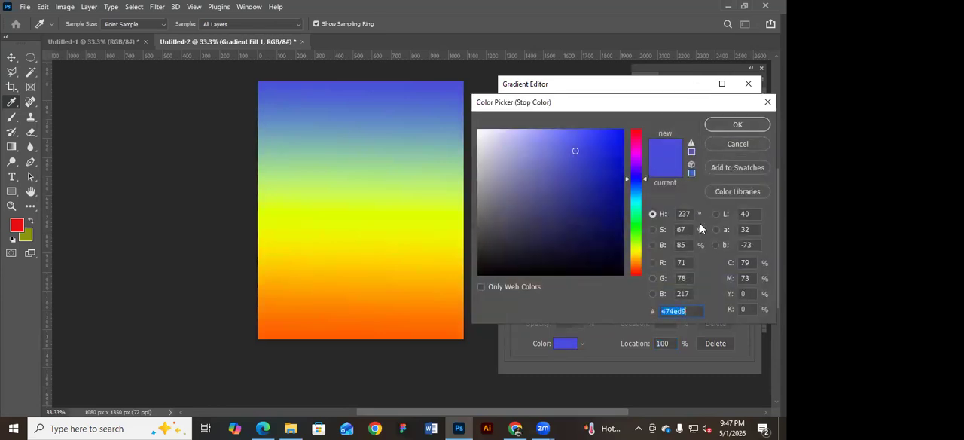
click(735, 142)
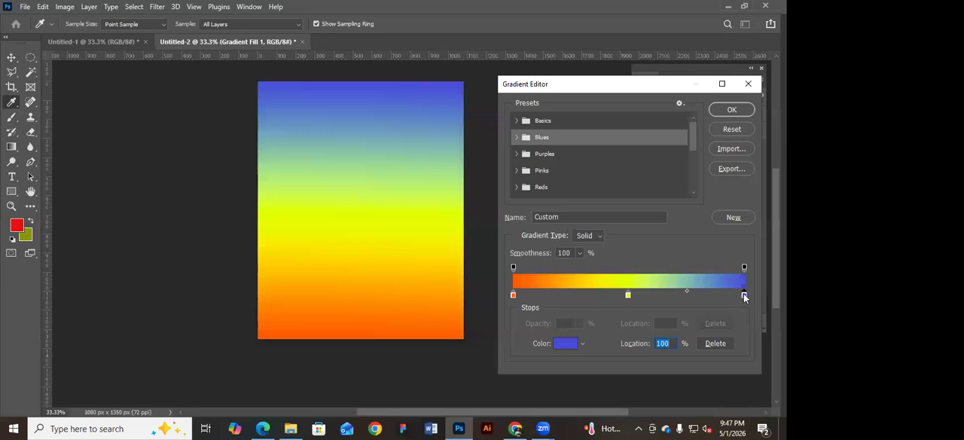
drag(744, 293, 683, 296)
double_click(683, 295)
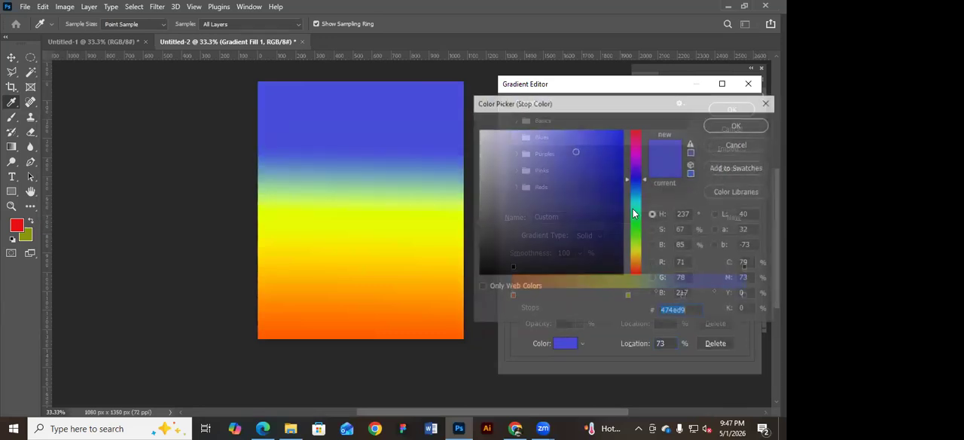
click(612, 174)
drag(610, 197, 478, 136)
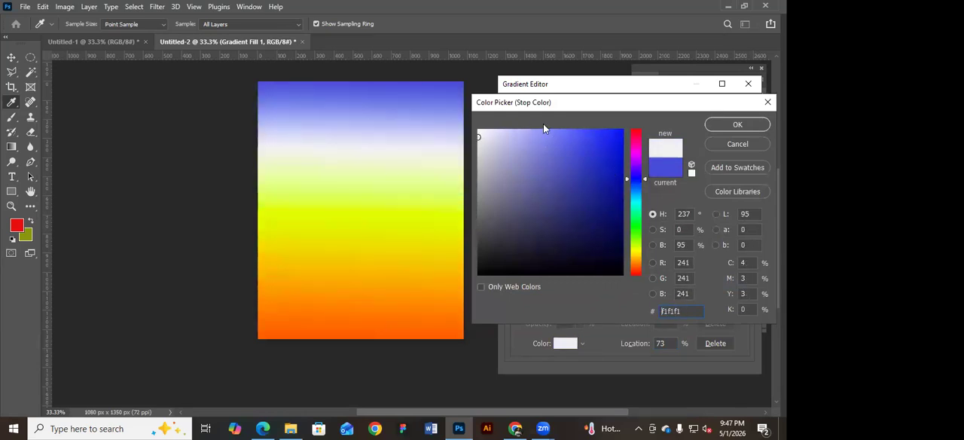
click(724, 124)
Remove the blue end stop, then reposition the off-white stop at the gradient's end and the yellow-green stop at 53%.
drag(629, 296, 605, 295)
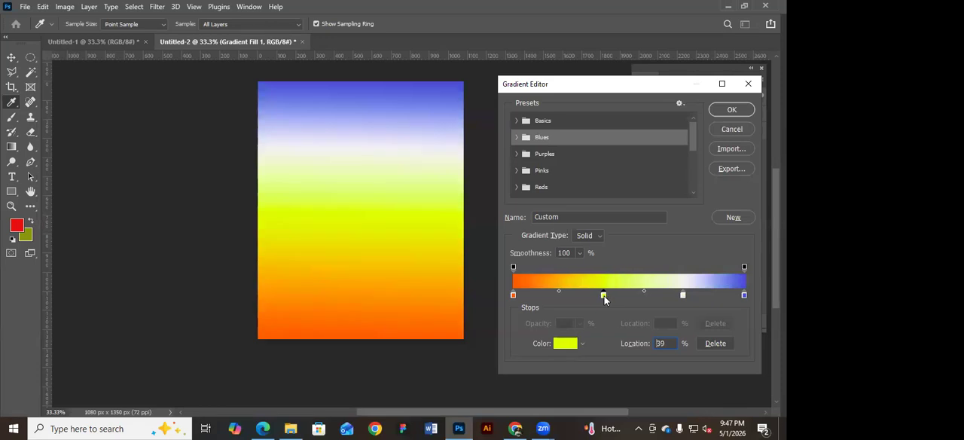
drag(682, 293, 685, 296)
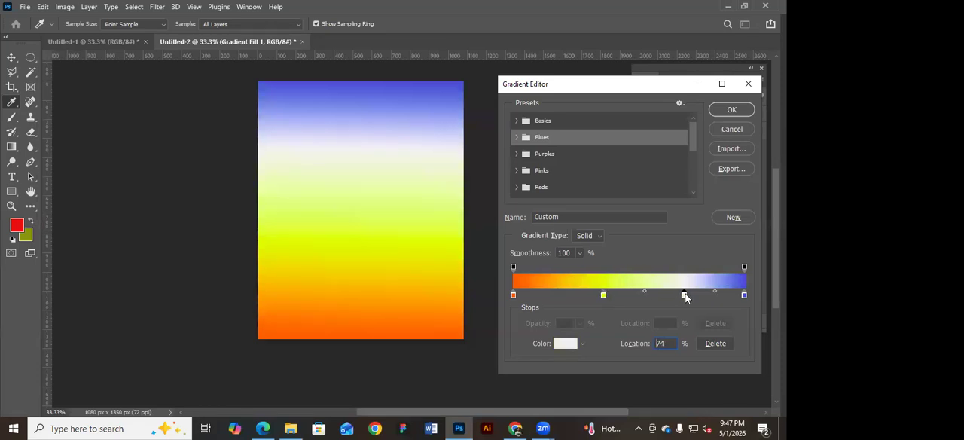
click(744, 296)
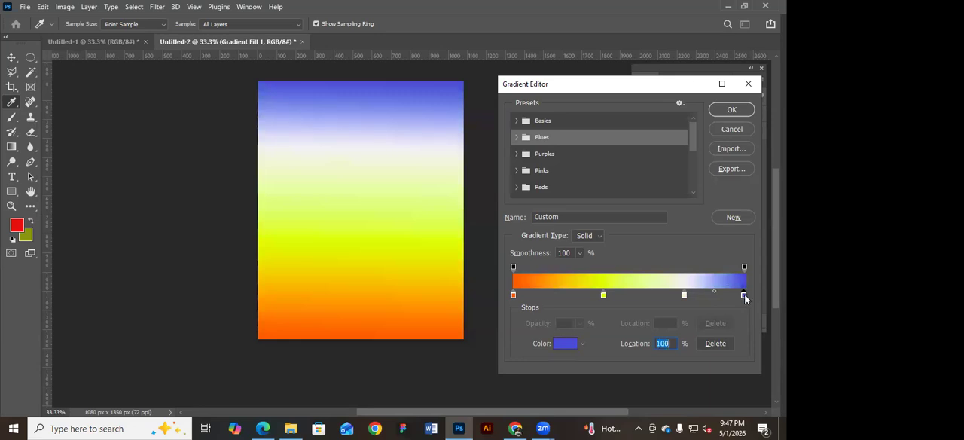
drag(743, 296, 746, 318)
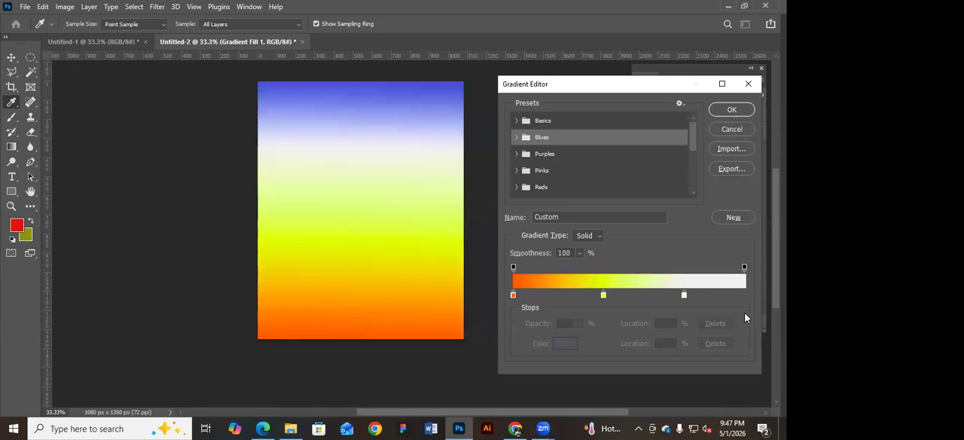
drag(684, 294, 745, 296)
drag(605, 295, 636, 295)
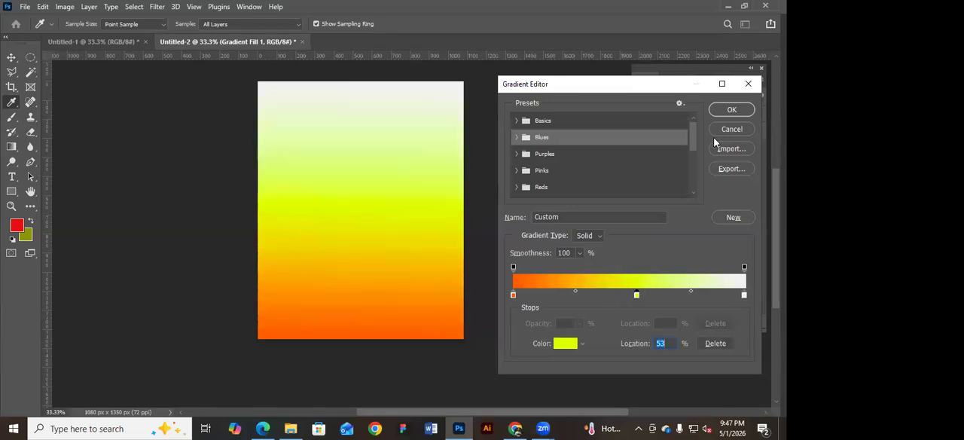
Accept the edited gradient and set the gradient fill's angle to 95.88°.
click(732, 110)
mouse_move(550, 173)
mouse_down()
mouse_move(550, 182)
mouse_move(539, 179)
mouse_move(547, 172)
mouse_up()
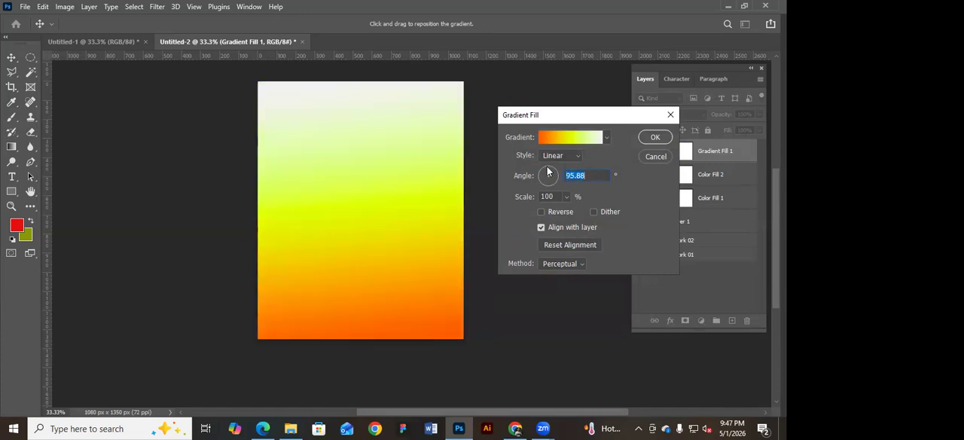
click(655, 138)
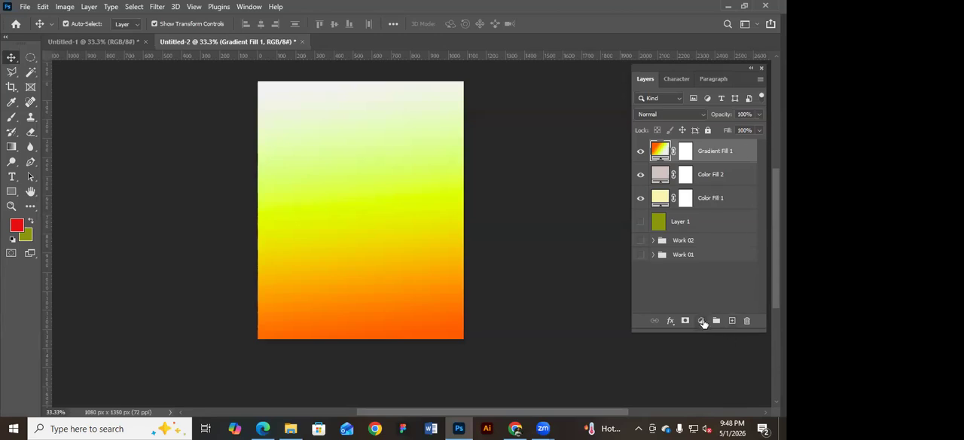
Group the Gradient Fill 1, Color Fill 2 and Color Fill 1 layers and name the group Background.
click(723, 198)
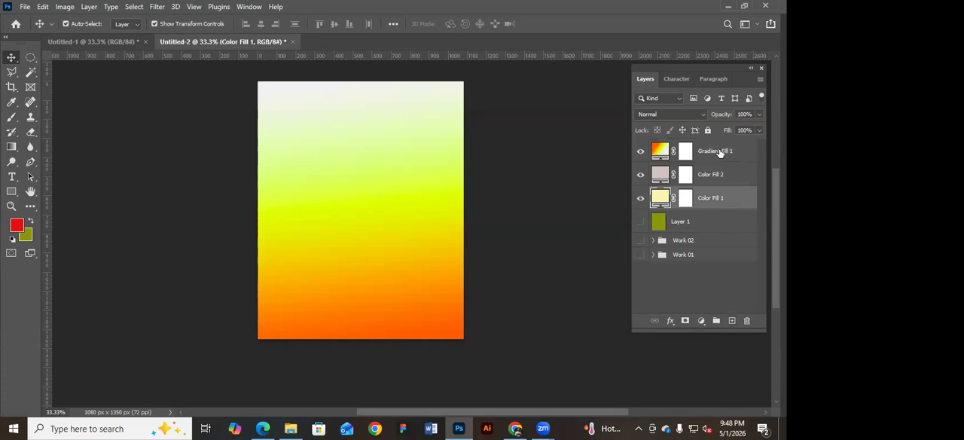
shift+click(719, 150)
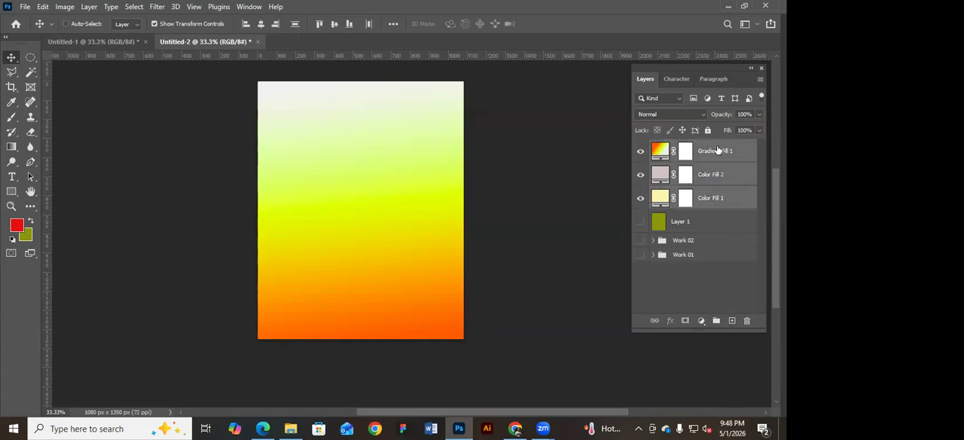
key(ctrl+g)
double_click(682, 146)
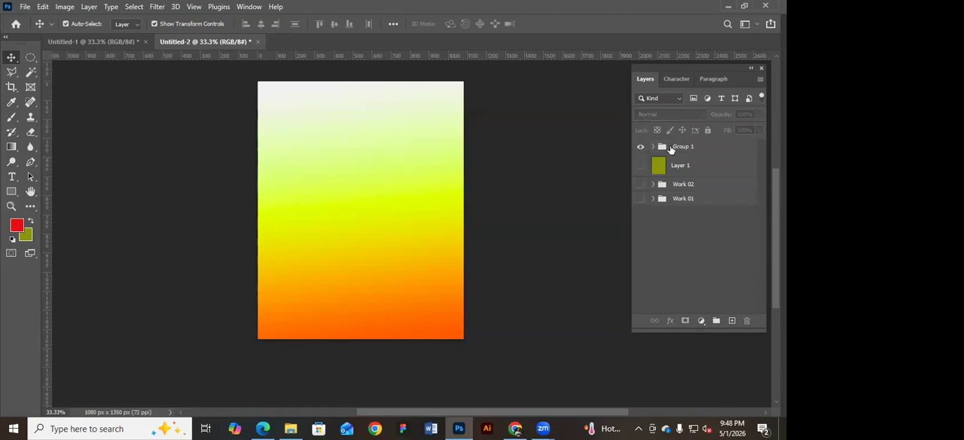
double_click(680, 146)
text(Background)
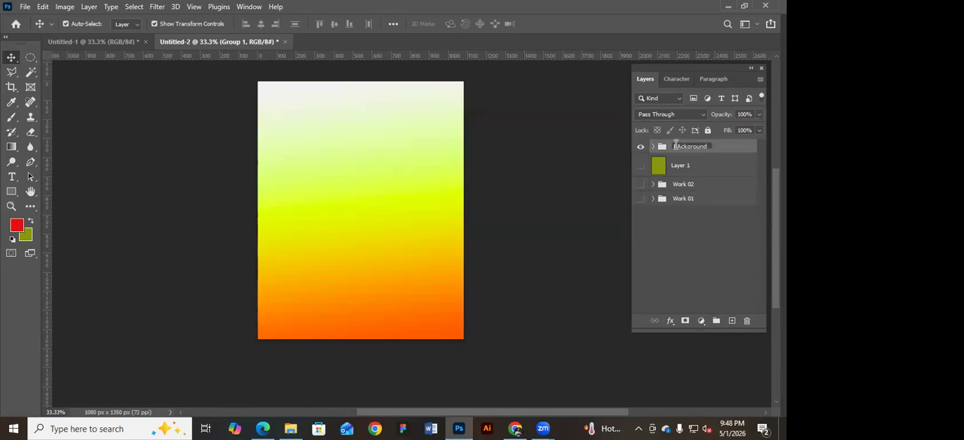
key(BackSpace)
text(a)
click(610, 169)
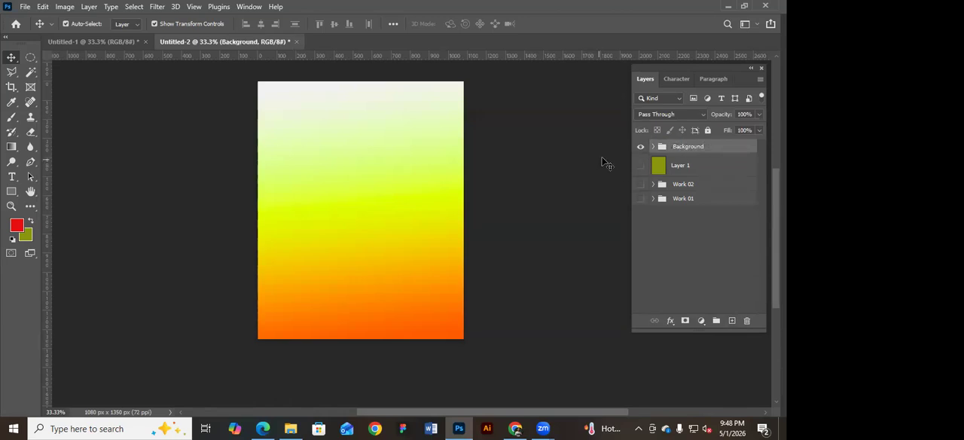
Make Layer 1 and the Work 02 and Work 01 groups visible with the Background group hidden, and show Background again.
click(641, 149)
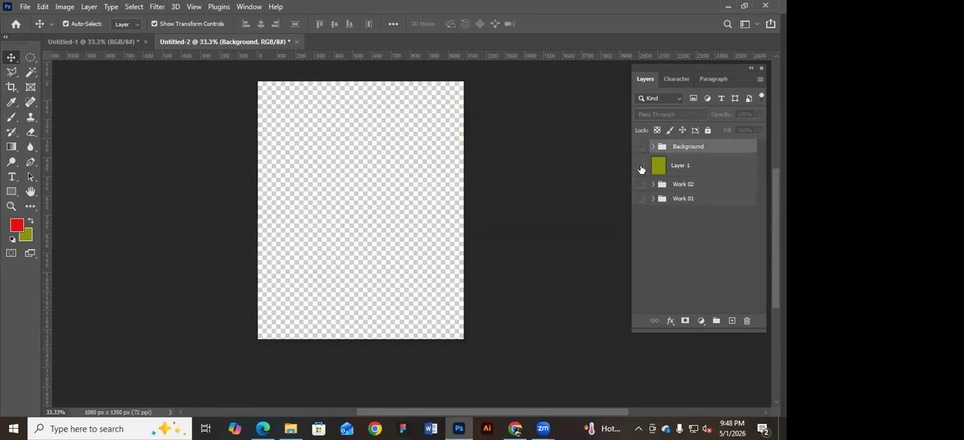
click(641, 168)
click(641, 183)
click(641, 198)
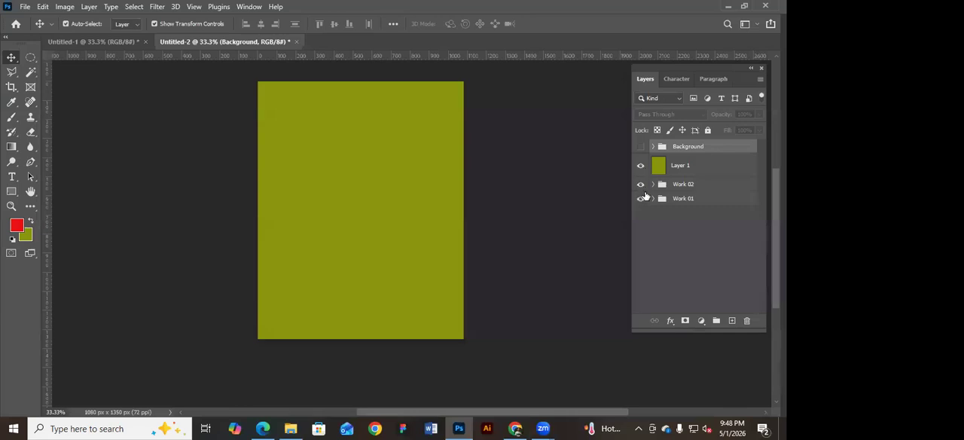
click(641, 147)
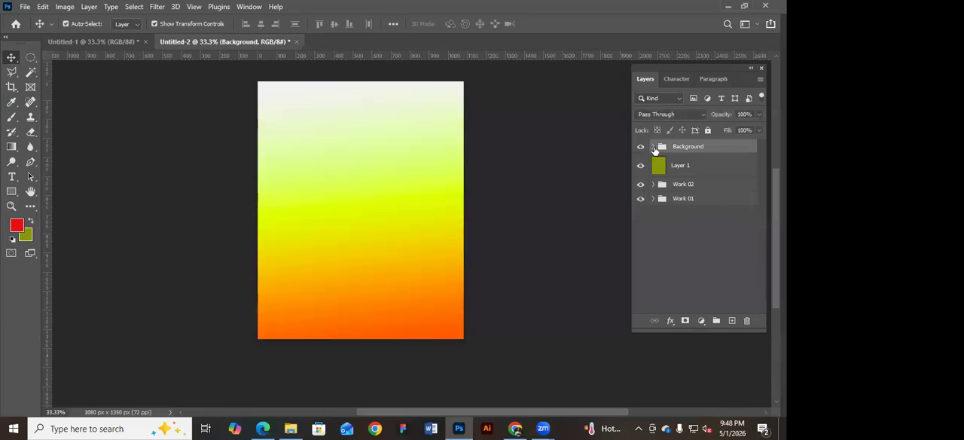
Examine the layers inside the Background, Work 02 and Work 01 groups, and collapse the groups again.
click(653, 147)
click(653, 255)
scroll(657, 294, down, 4)
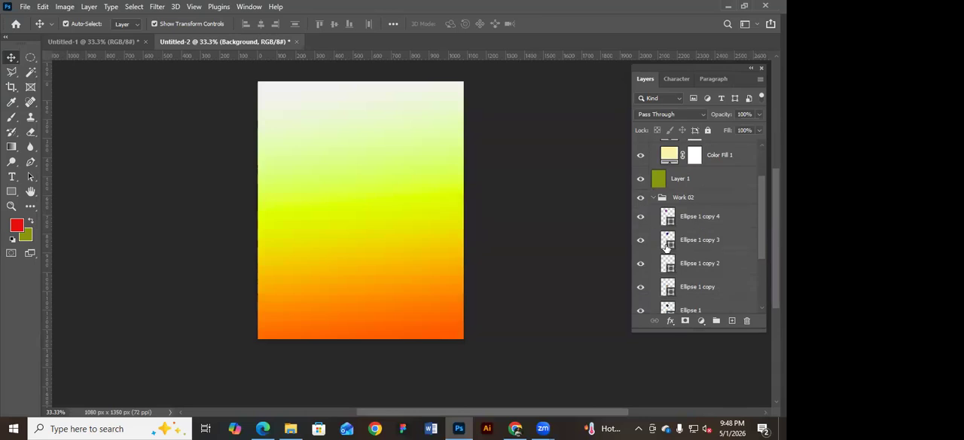
click(653, 306)
scroll(708, 264, down, 2)
scroll(708, 265, down, 3)
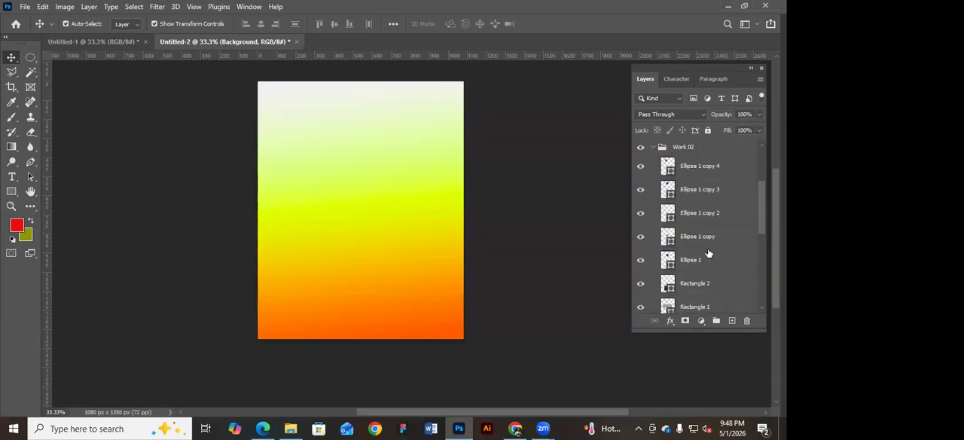
scroll(708, 254, up, 5)
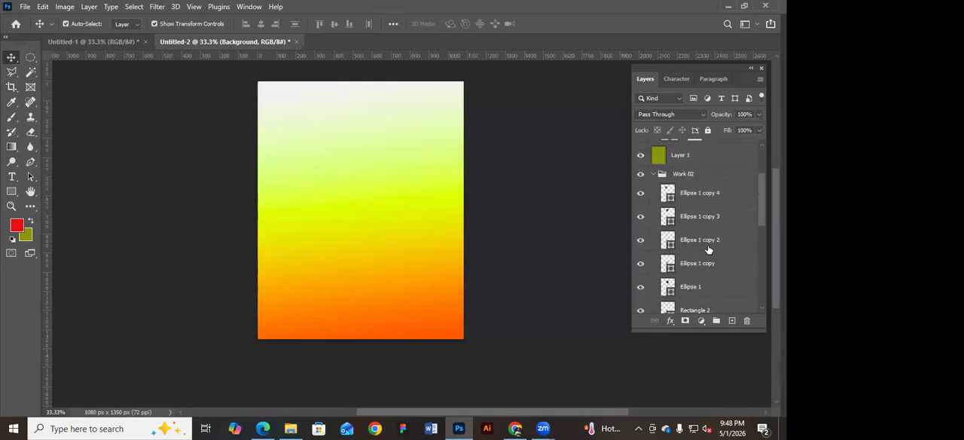
click(654, 205)
scroll(727, 232, up, 2)
click(653, 147)
scroll(693, 187, up, 1)
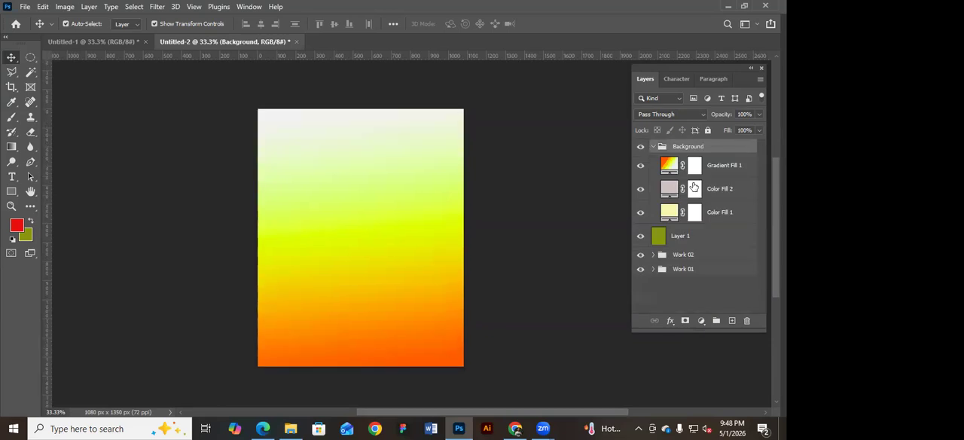
click(654, 147)
scroll(715, 183, down, 1)
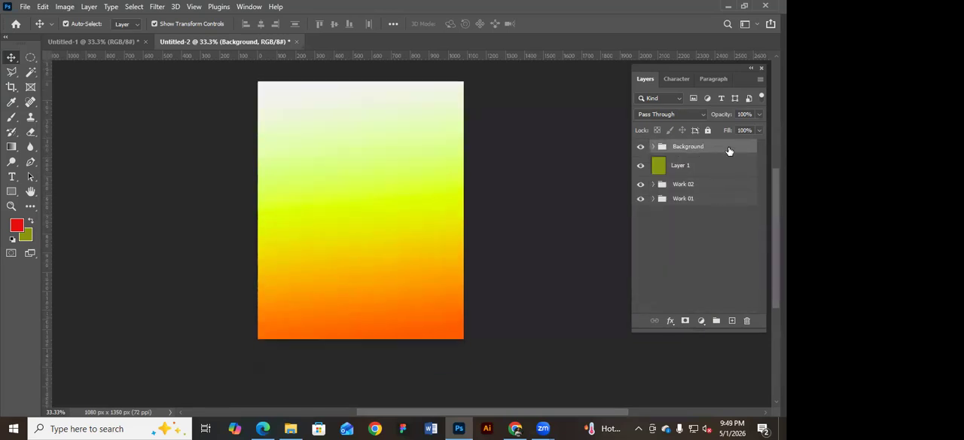
Collect all layers and groups into a single new group and hide it, leaving no extra blank layer.
key(ctrl+alt+a)
key(ctrl+g)
click(641, 147)
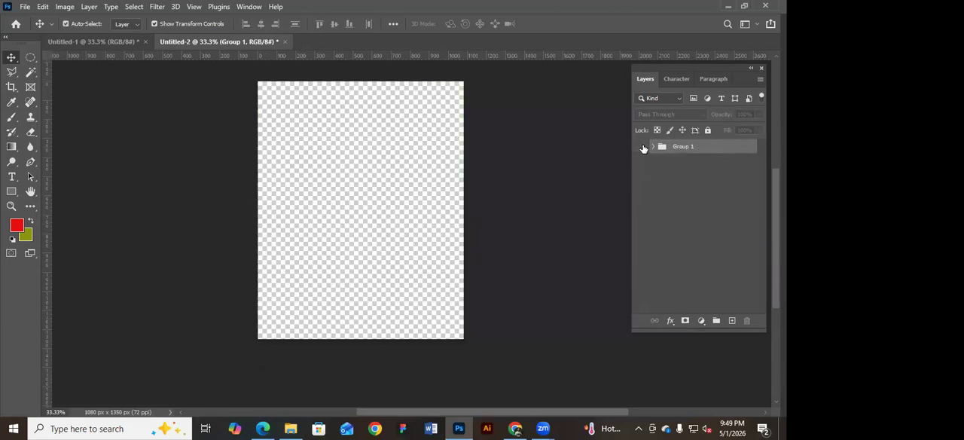
click(731, 321)
key(ctrl+z)
Add a light grey solid colour fill layer above the group and make the group visible again beneath it.
click(702, 321)
click(722, 123)
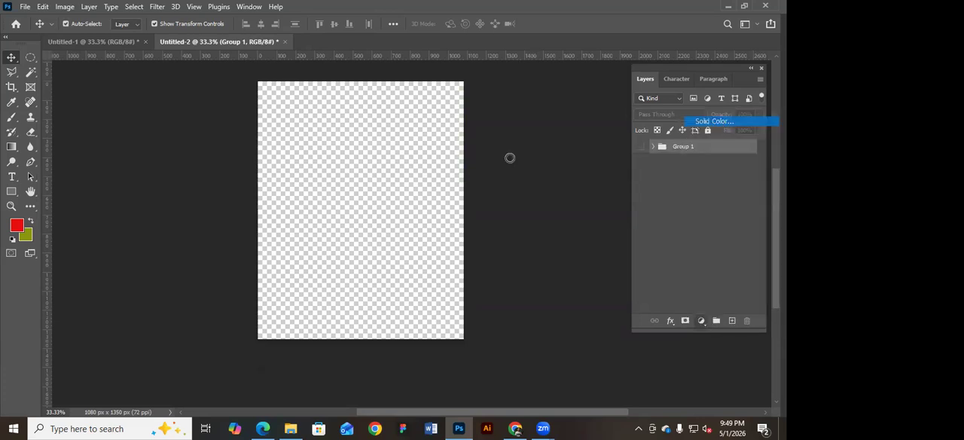
click(736, 123)
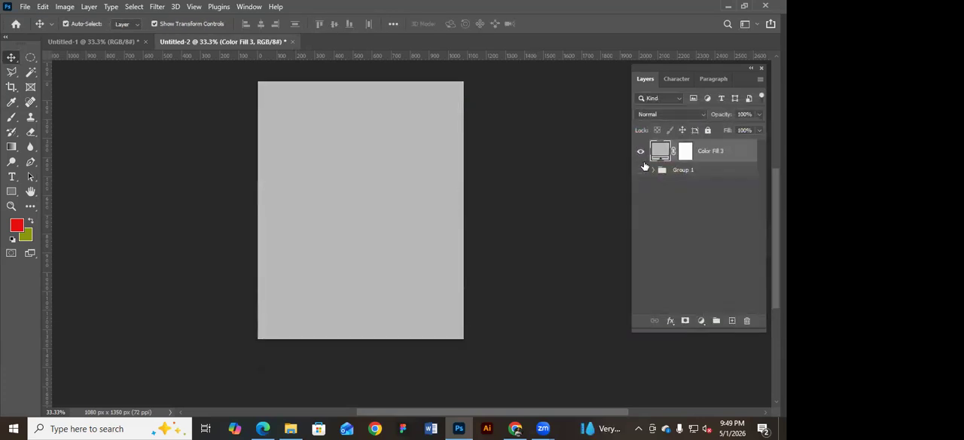
click(640, 152)
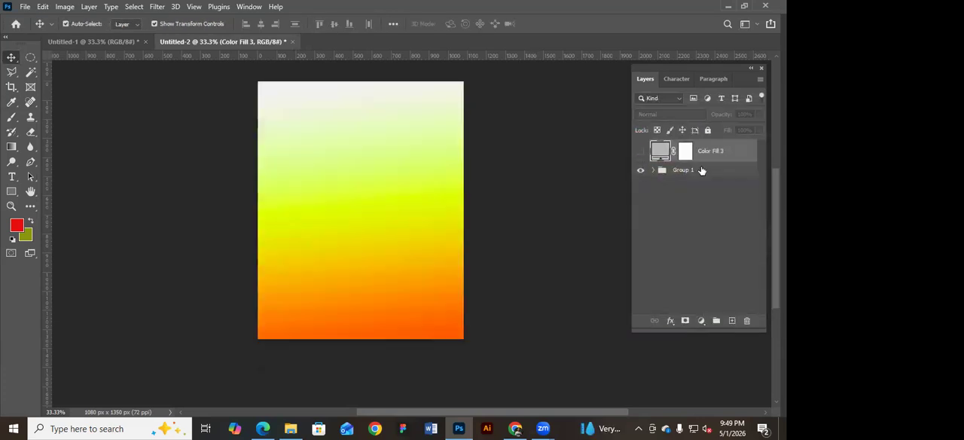
click(641, 153)
Add a pattern fill layer above the grey fill and open its list of pattern presets.
click(702, 321)
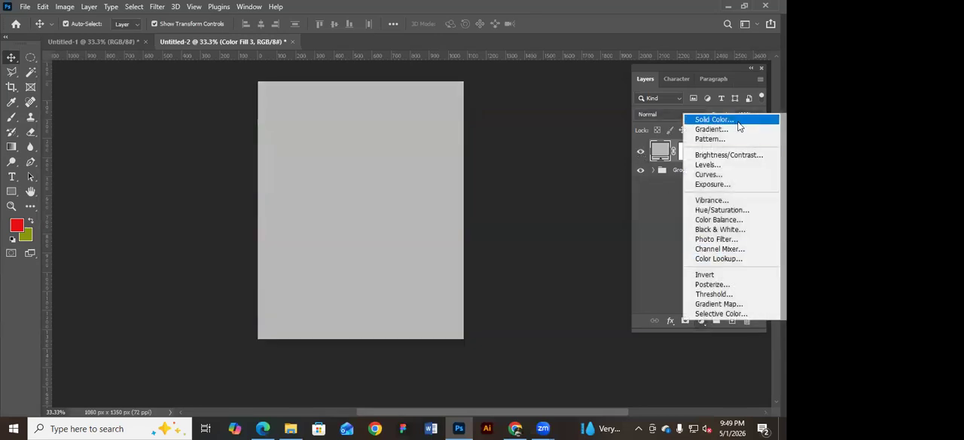
click(724, 140)
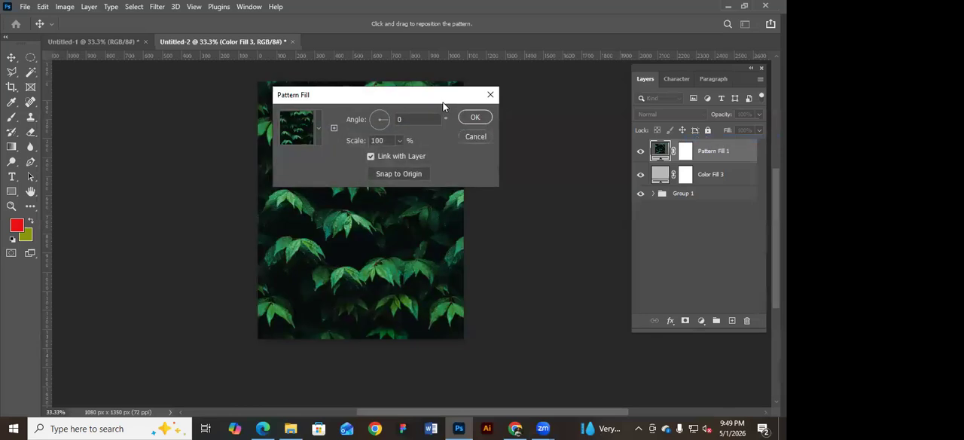
drag(443, 102, 681, 119)
click(557, 144)
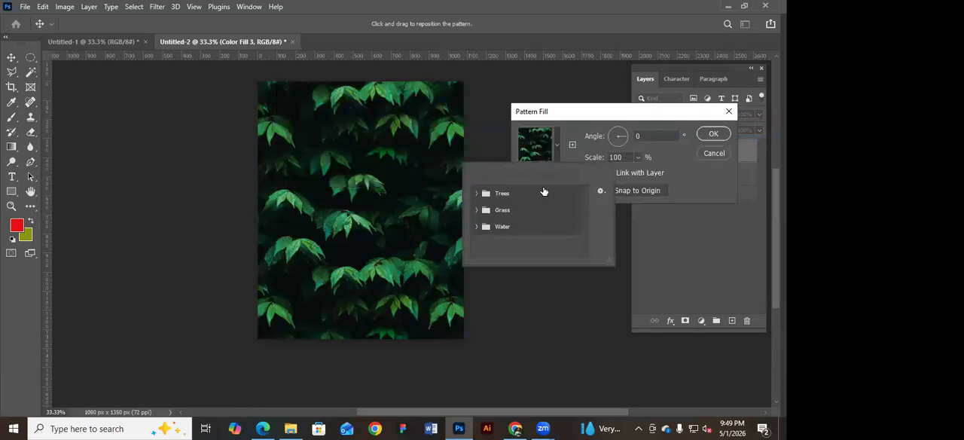
Try the three Grass patterns on the pattern fill.
click(476, 210)
click(490, 227)
click(508, 229)
click(526, 227)
Apply the second pattern of the Trees set, the dark green fern-like foliage, and accept the pattern fill.
click(477, 194)
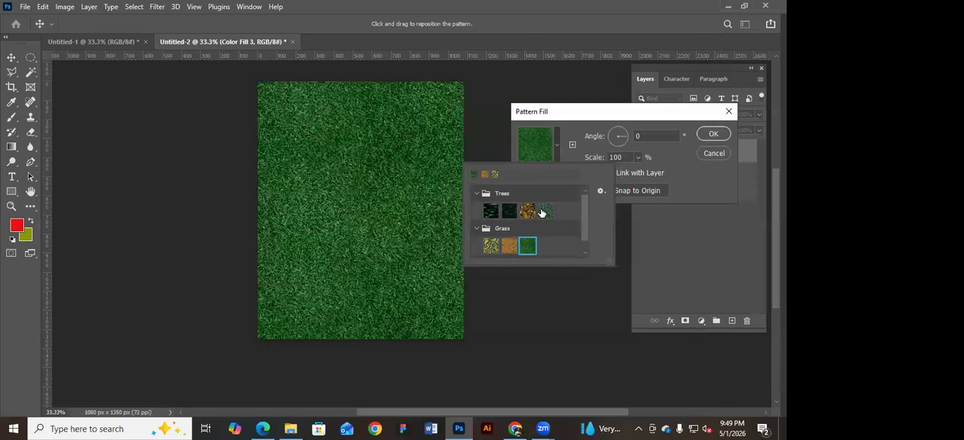
click(509, 211)
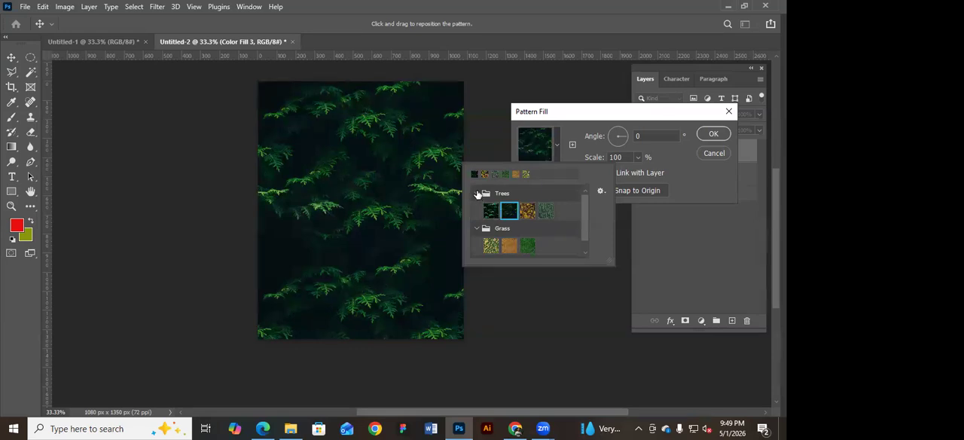
click(712, 133)
click(712, 133)
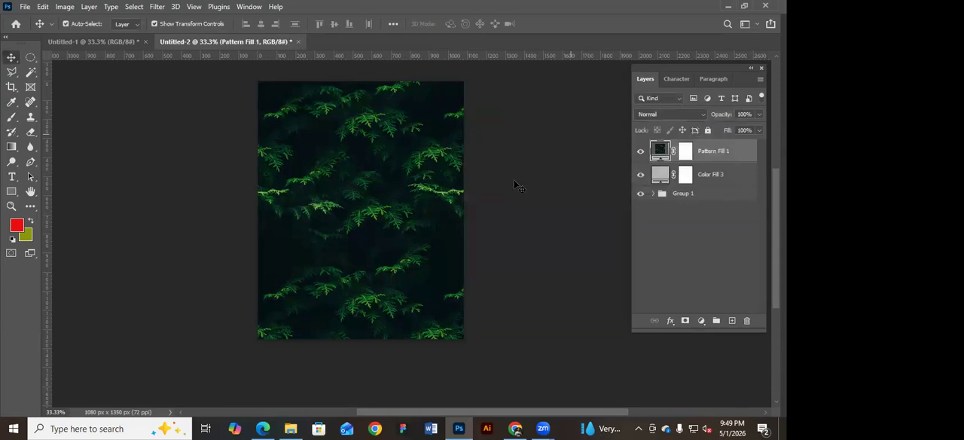
Draw a red rectangle about 771 × 1026 px in the middle of the canvas over the foliage pattern.
scroll(168, 171, up, 1)
click(11, 191)
drag(286, 121, 434, 316)
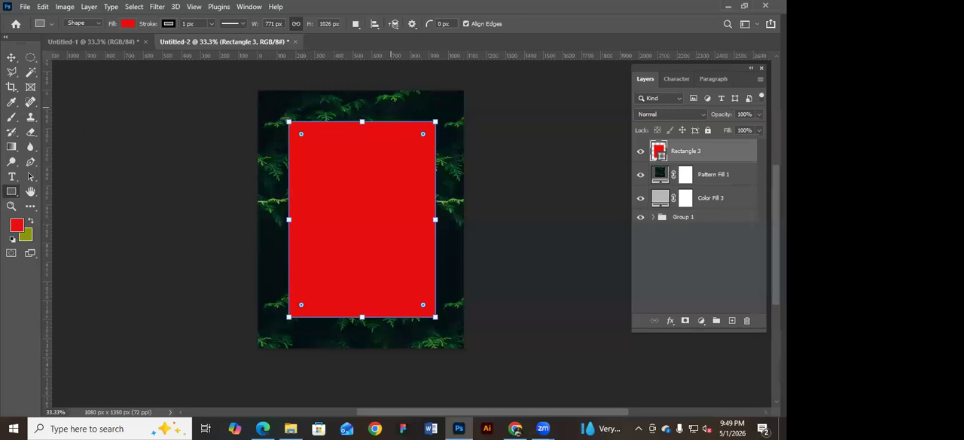
click(11, 58)
click(609, 158)
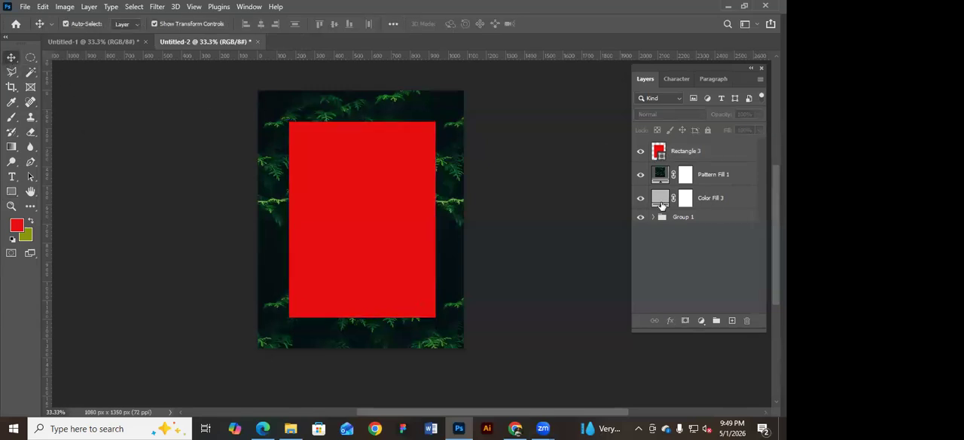
Inspect the layer stack and compare the canvas with the Pattern Fill 1 layer hidden and shown.
click(717, 154)
click(712, 174)
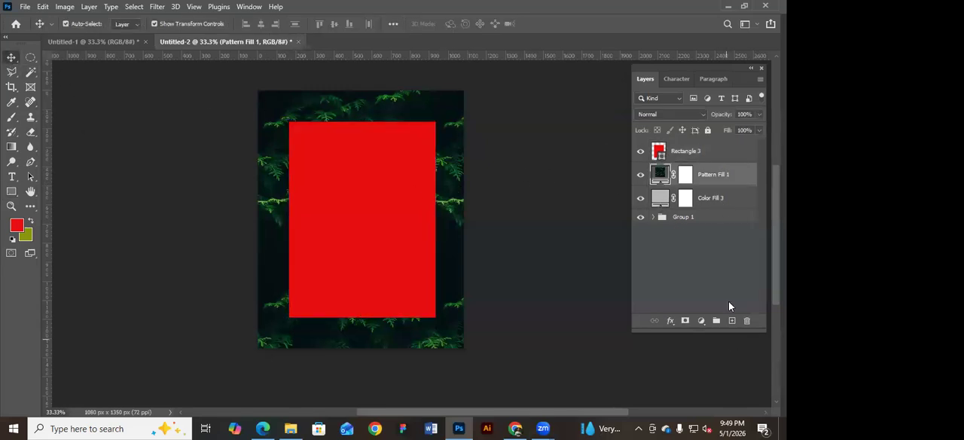
click(715, 200)
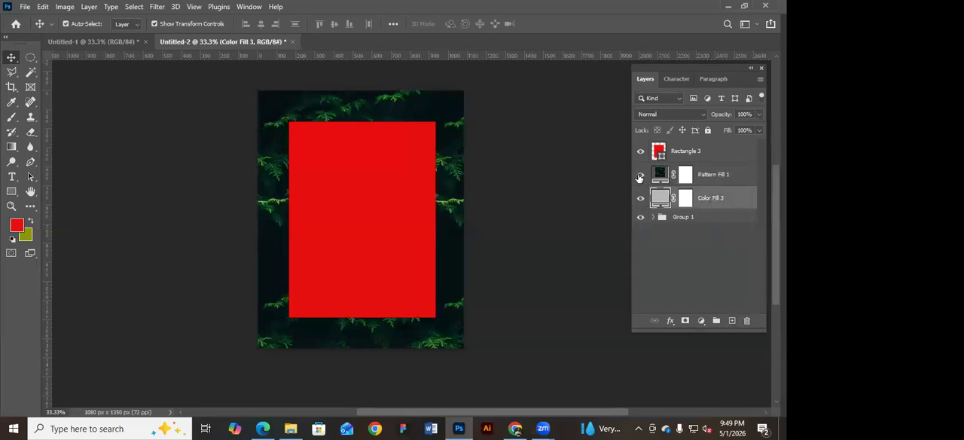
click(639, 175)
click(639, 176)
click(642, 176)
click(641, 175)
Add a blank layer above Pattern Fill 1, fill it with the red foreground colour, and refill it with the olive background colour.
click(714, 175)
click(731, 320)
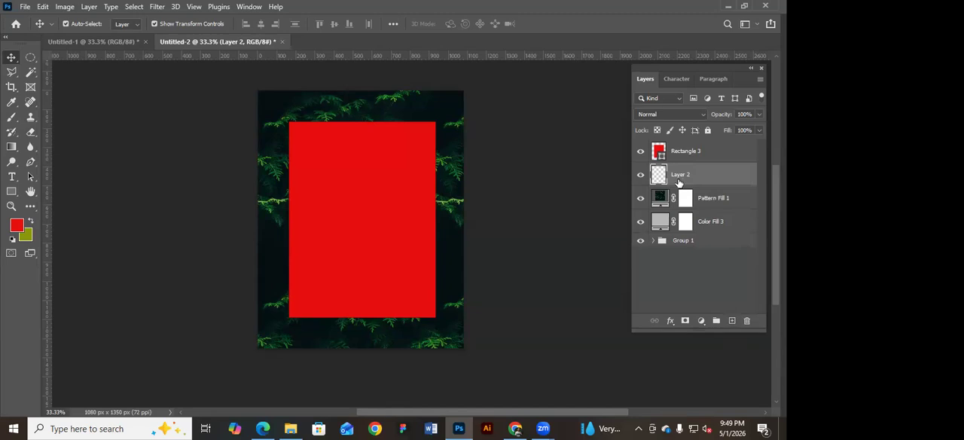
key(alt+BackSpace)
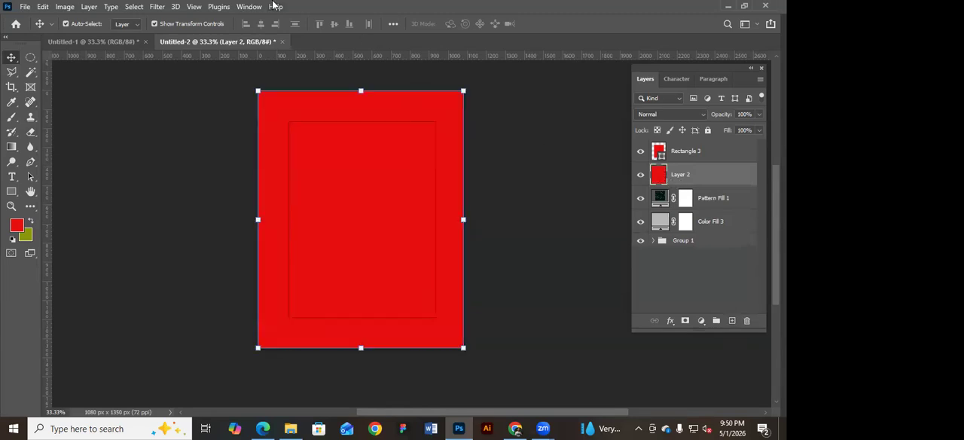
key(ctrl+BackSpace)
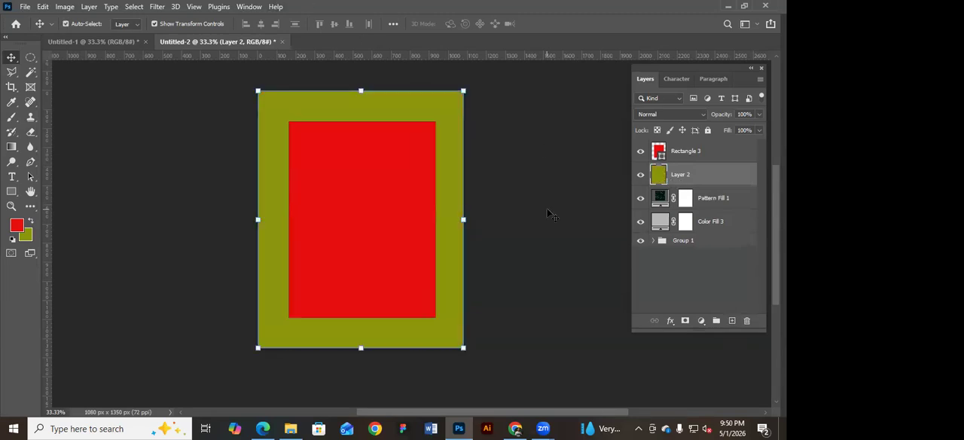
click(543, 219)
Place a vertical guide at the horizontal centre of the canvas, snapped to the middle of the olive layer.
click(434, 97)
drag(47, 134, 364, 153)
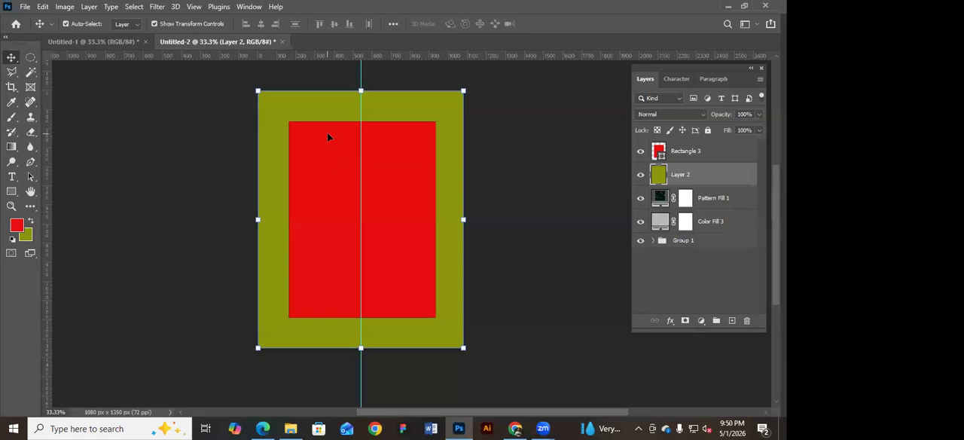
click(584, 165)
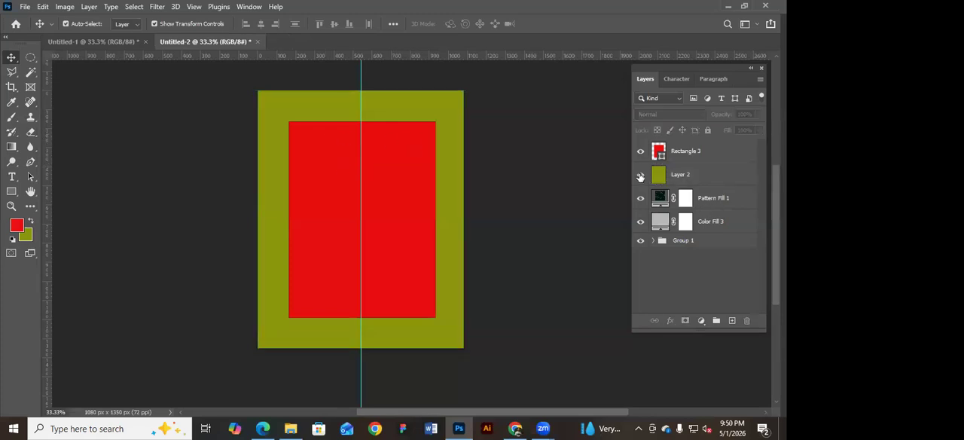
Hide the olive Layer 2 and change the red rectangle's fill colour to white.
click(641, 176)
click(660, 199)
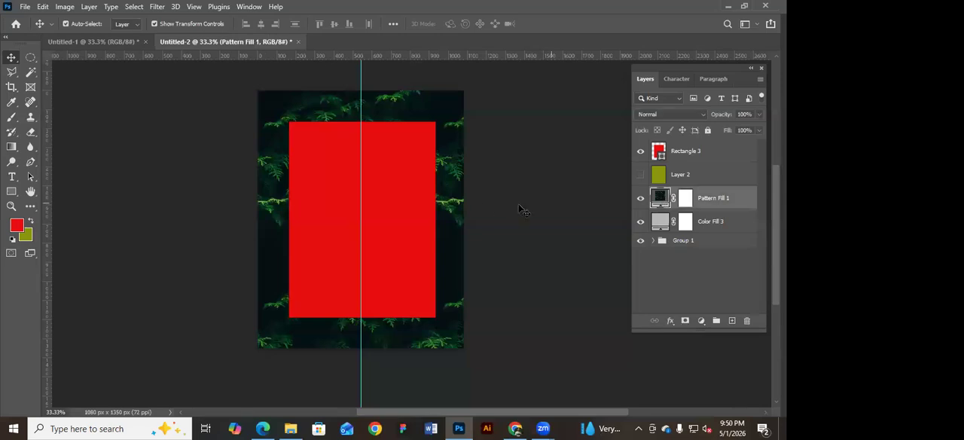
click(426, 205)
double_click(659, 150)
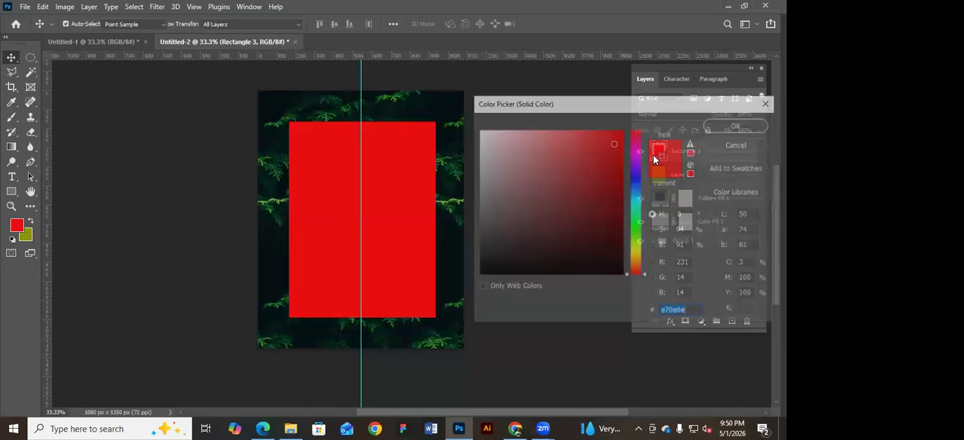
click(478, 139)
mouse_move(477, 139)
mouse_down()
mouse_move(475, 126)
mouse_move(426, 131)
mouse_up()
click(737, 124)
Nudge the white rectangle slightly left to centre it on the vertical guide.
click(385, 236)
key(Left)
key(Left)
key(Left)
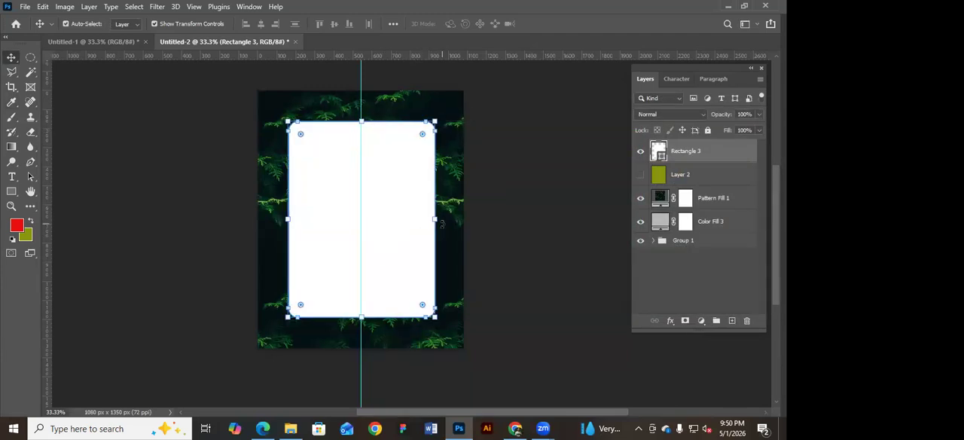
Nudge the white rectangle slightly right and lower its opacity to 75%.
key(Right)
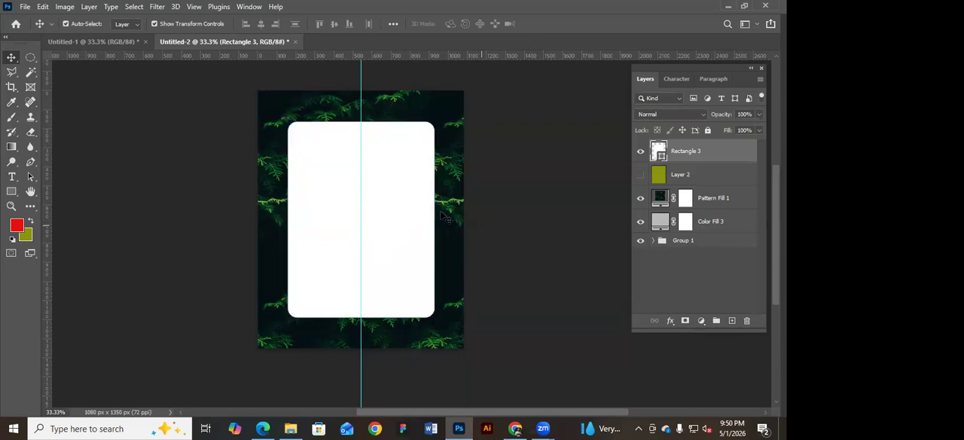
click(758, 114)
mouse_move(763, 127)
mouse_down()
mouse_move(731, 128)
mouse_move(745, 130)
mouse_up()
click(549, 140)
click(549, 140)
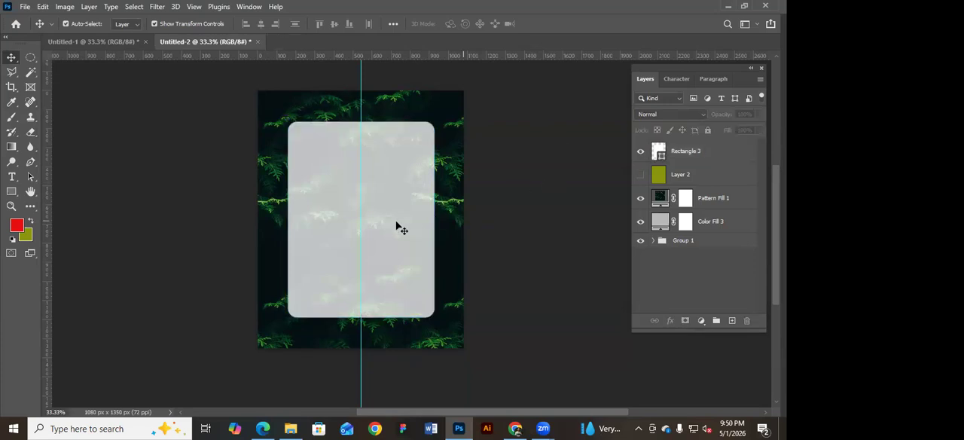
Shorten the translucent white rectangle from its upper edge to about 35% of its height.
click(389, 211)
click(562, 220)
click(423, 222)
drag(364, 121, 365, 250)
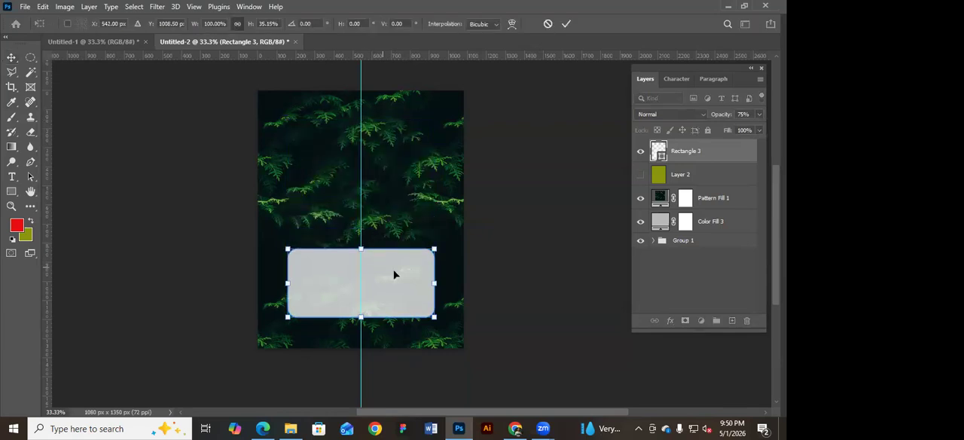
key(Return)
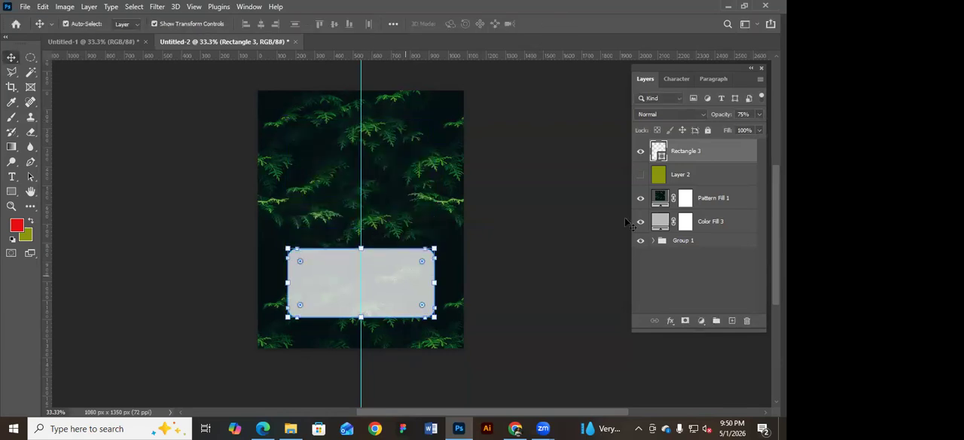
Duplicate the short rectangle, move the copy above it and stretch the copy down to the original's lower edge.
key(ctrl+j)
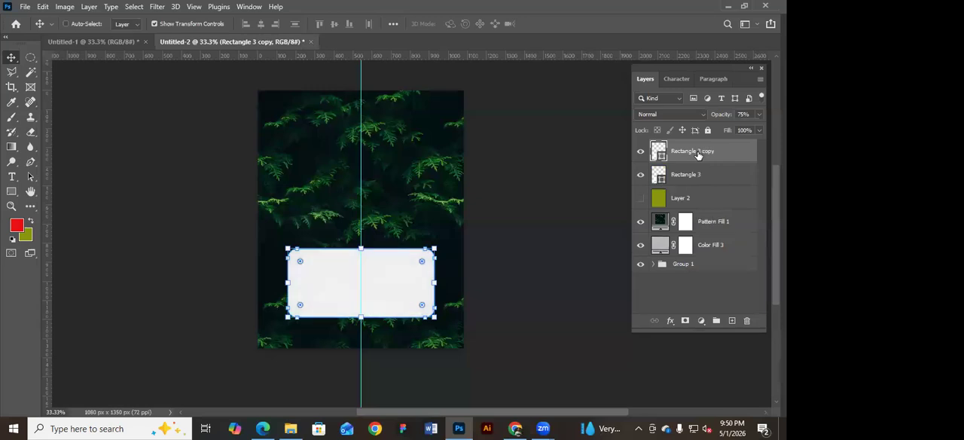
drag(400, 284, 393, 200)
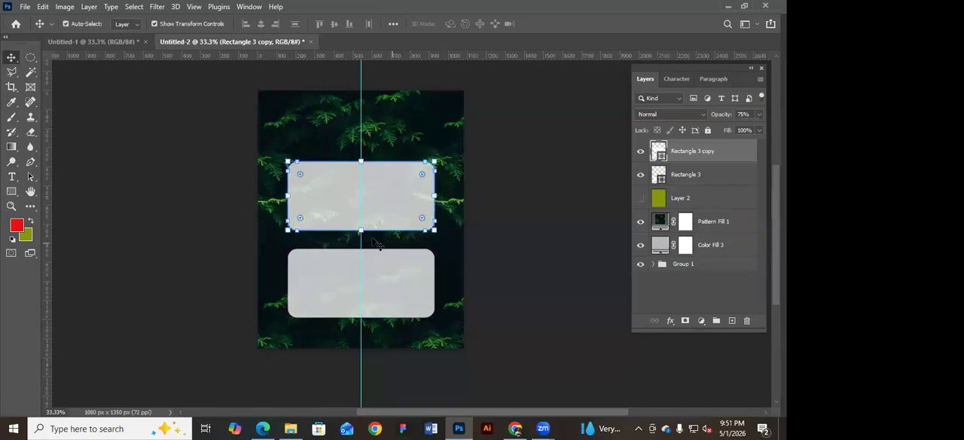
key(ctrl+t)
drag(361, 230, 373, 318)
key(Return)
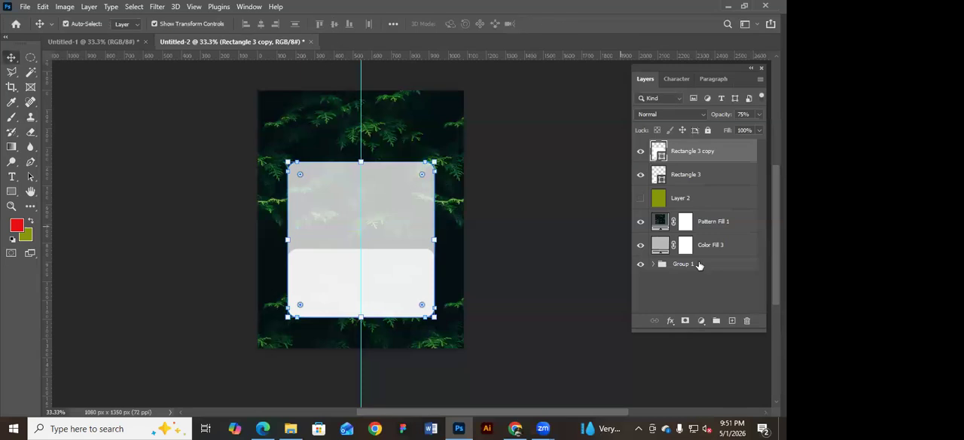
Change the fill colour of the original short rectangle, Rectangle 3, to black.
double_click(661, 178)
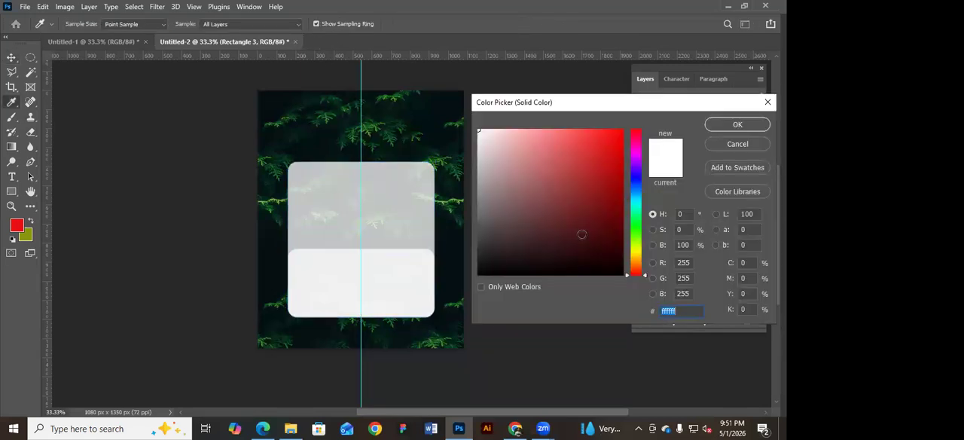
click(450, 282)
click(621, 273)
key(Escape)
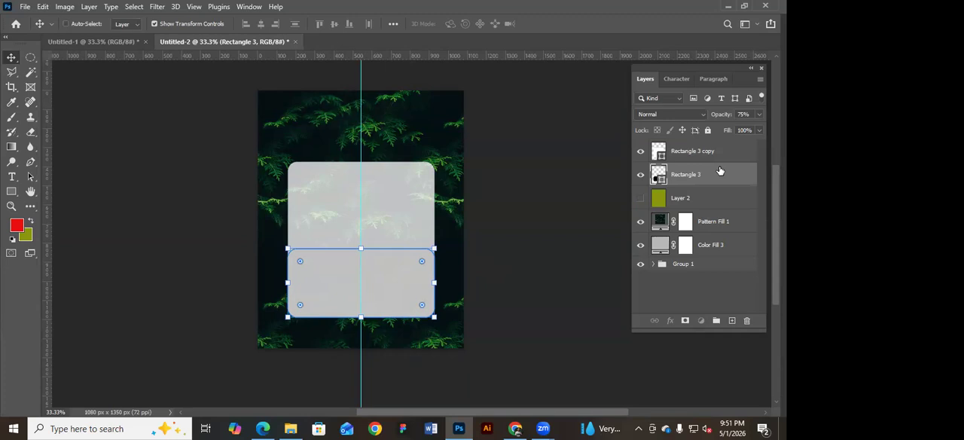
Reorder the layers so that Rectangle 3 sits directly above Rectangle 3 copy.
key(ctrl+bracketright)
key(ctrl+shift+bracketleft)
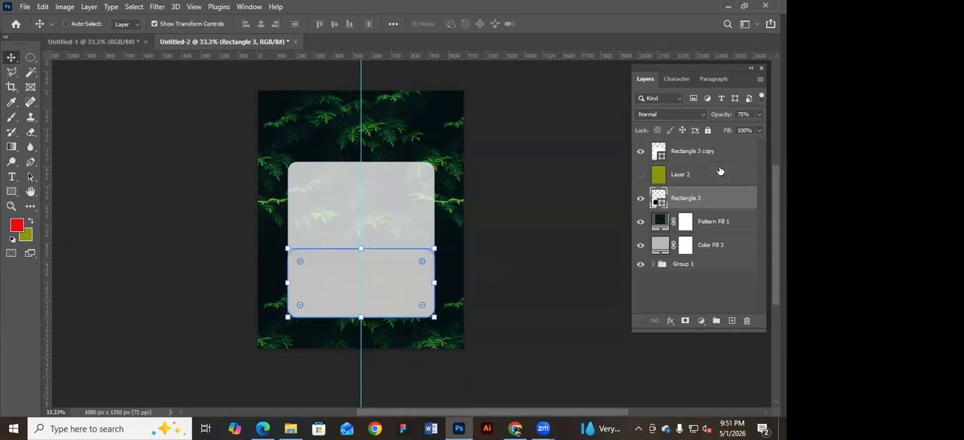
key(ctrl+bracketright)
key(ctrl+bracketright)
key(ctrl+bracketright)
key(ctrl+bracketright)
key(ctrl+bracketright)
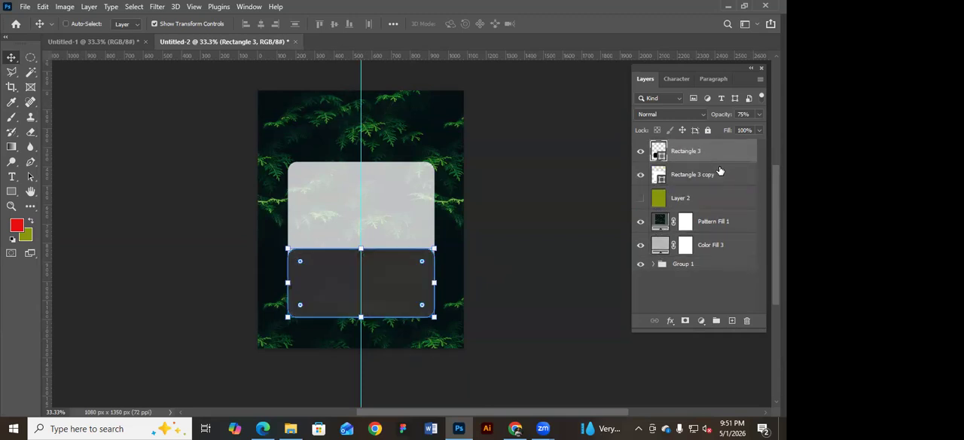
Recolour Rectangle 3 with the red foreground colour and raise its opacity to 100%.
click(570, 276)
click(413, 280)
double_click(660, 153)
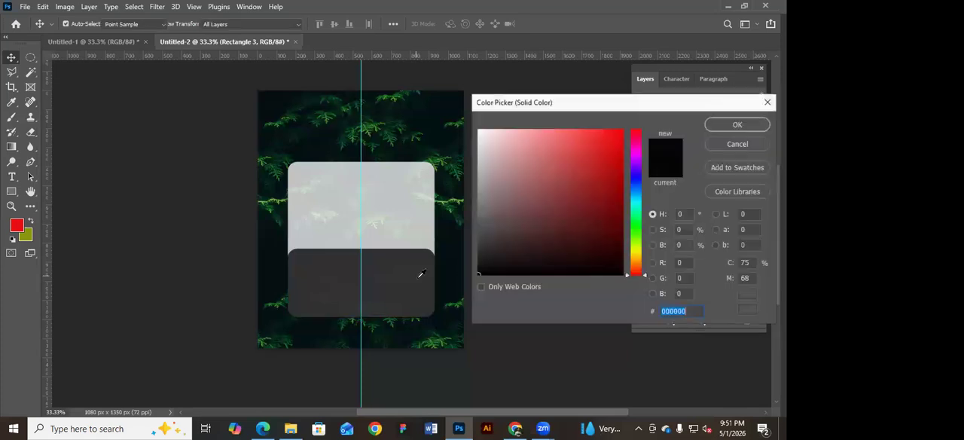
click(17, 225)
click(737, 124)
click(760, 114)
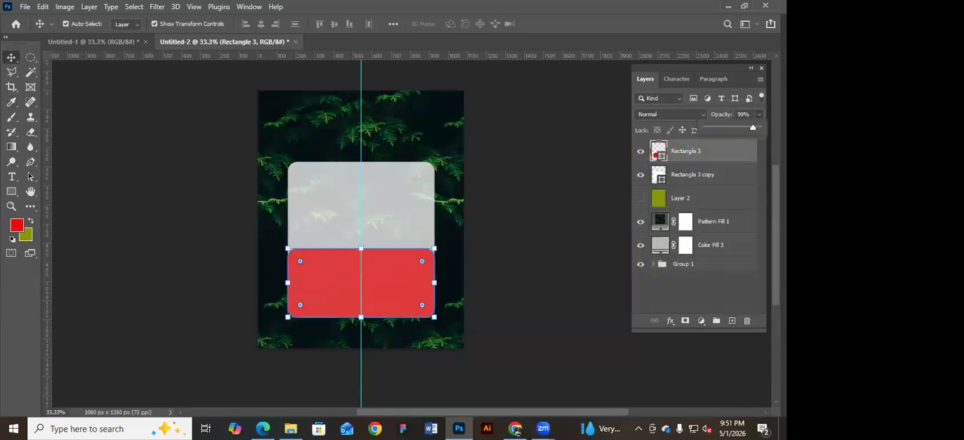
drag(753, 128, 762, 129)
click(503, 264)
Scale the red rectangle to about 87% around its centre and nudge it up inside the white card.
click(400, 260)
drag(434, 248, 424, 253)
key(Up)
key(Up)
key(Up)
key(Up)
key(Up)
key(Up)
key(Up)
key(Up)
key(Up)
key(Up)
key(Up)
key(Up)
key(Up)
key(Up)
key(Up)
key(Up)
key(Up)
key(Up)
key(Up)
key(Up)
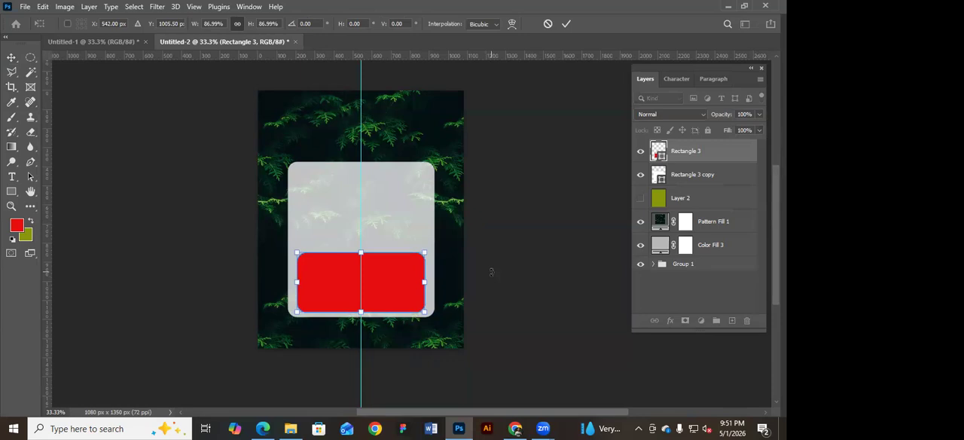
key(Down)
key(Down)
key(Down)
key(Down)
key(Down)
key(Down)
key(Down)
key(Down)
key(Down)
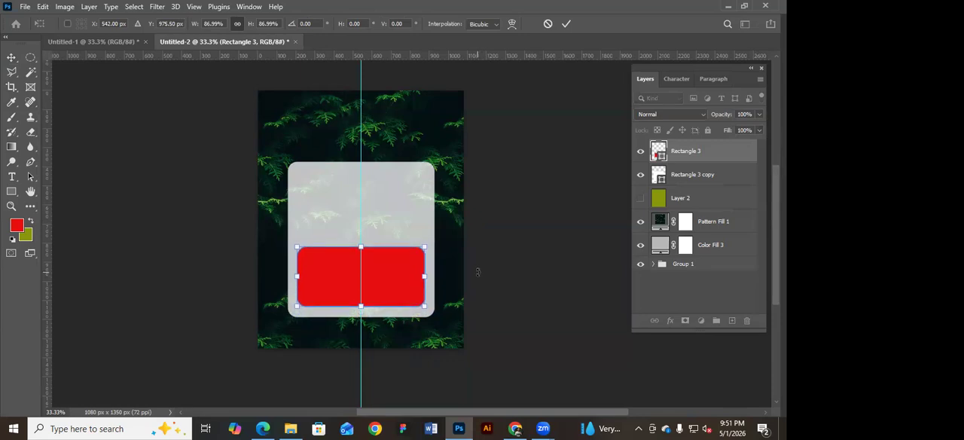
key(Return)
click(392, 297)
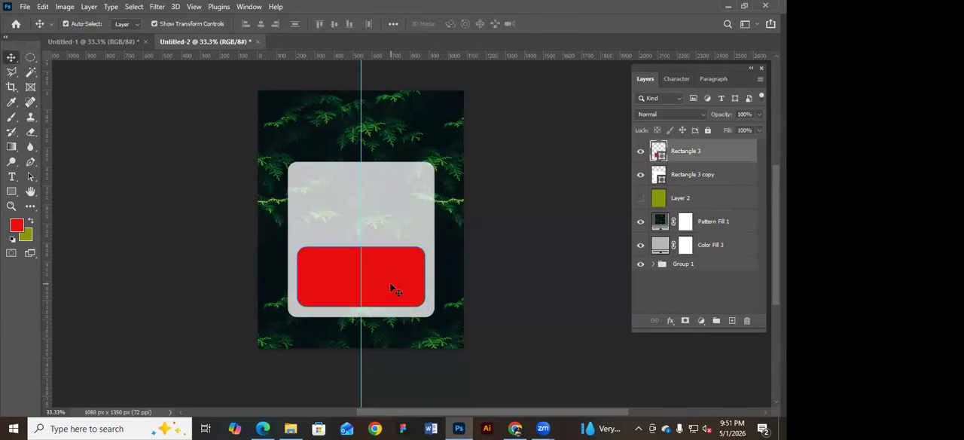
double_click(658, 151)
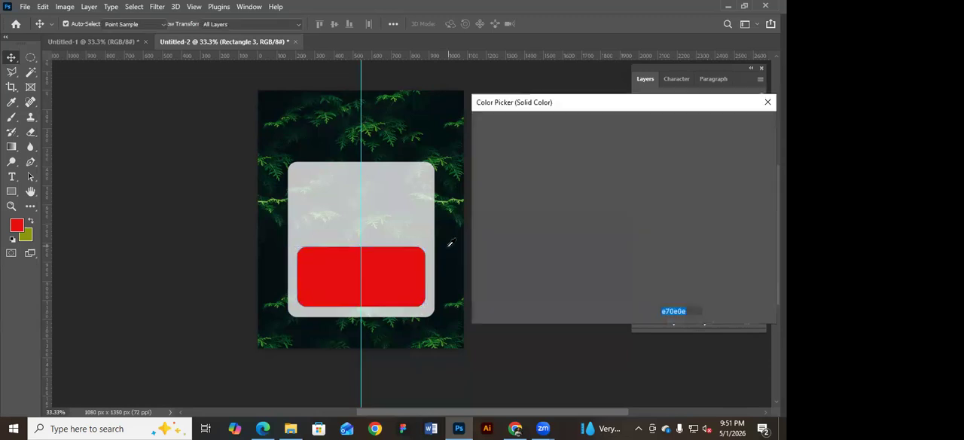
click(451, 244)
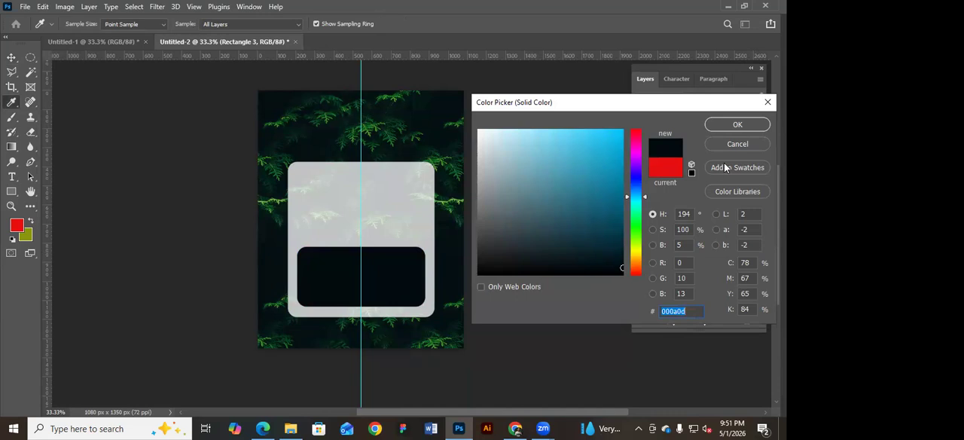
click(737, 144)
Recolour the red rectangle with a near-black tone sampled from the forest background.
double_click(661, 155)
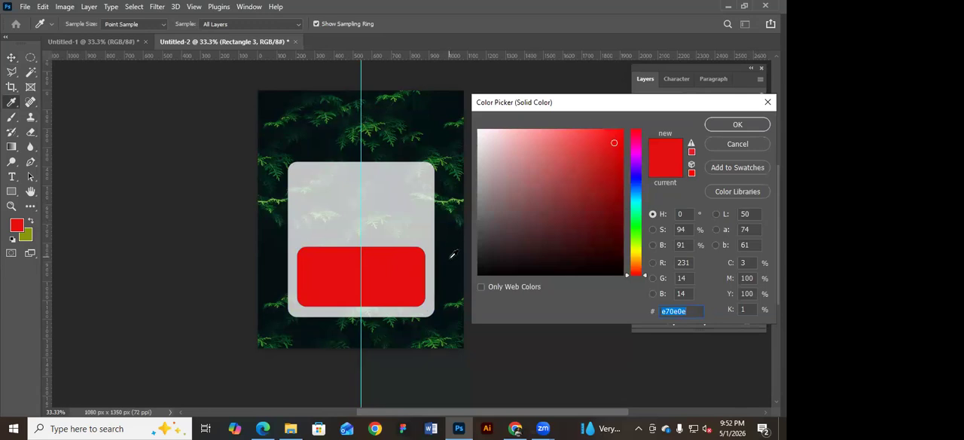
click(451, 255)
click(457, 199)
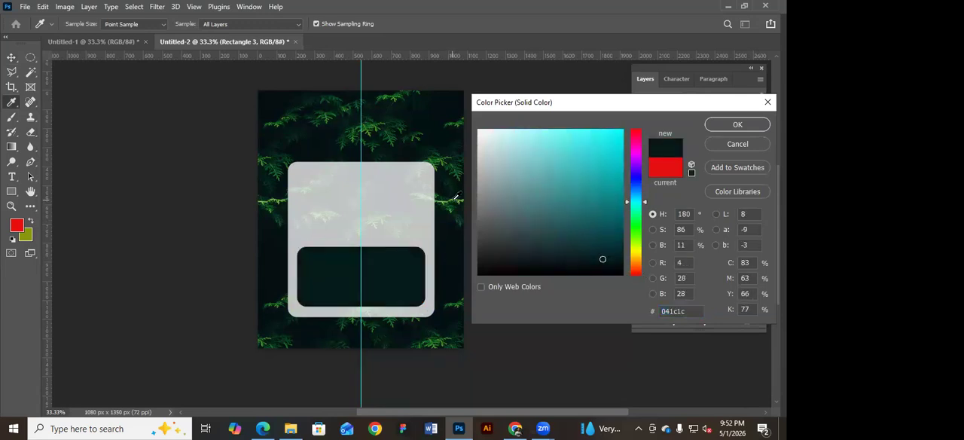
click(457, 198)
click(458, 198)
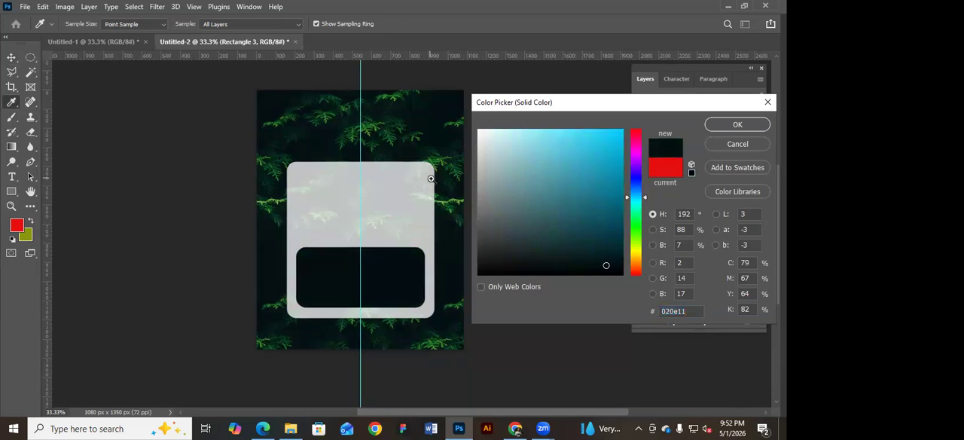
key(ctrl+plus)
click(150, 181)
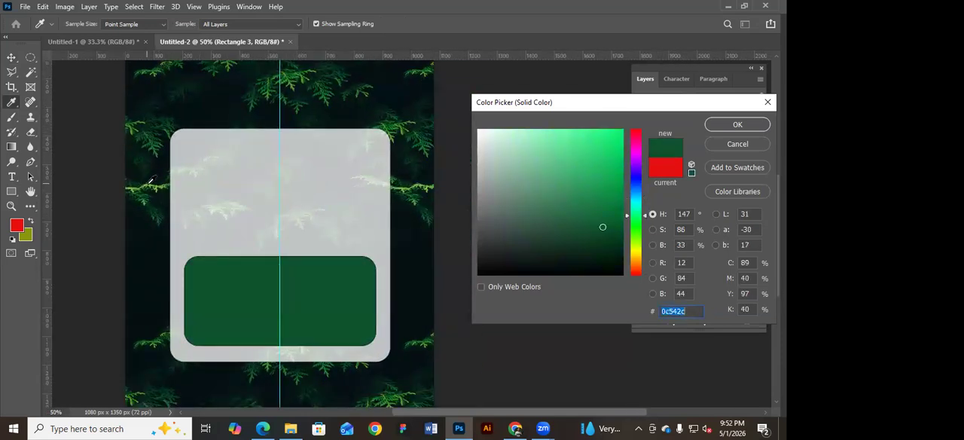
click(154, 186)
click(155, 191)
click(153, 207)
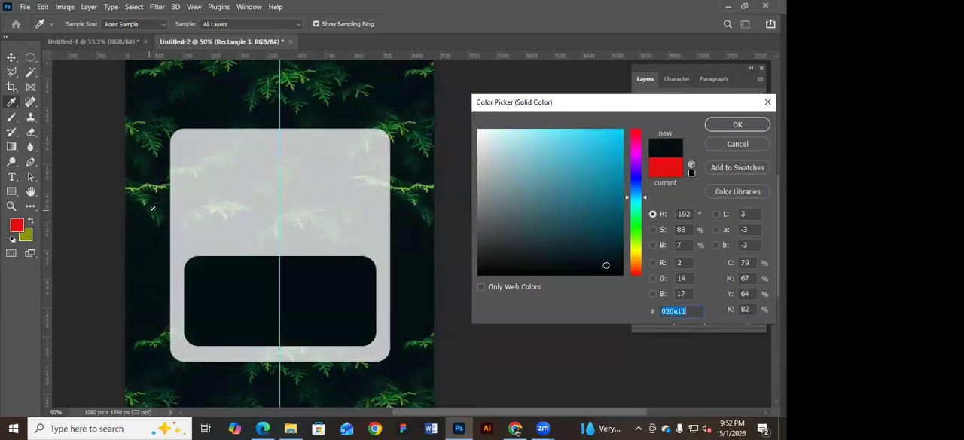
click(156, 222)
click(408, 293)
key(Return)
Add a Lorem Ipsum text in the upper part of the white card and enlarge it to about 137 pt.
scroll(464, 204, down, 2)
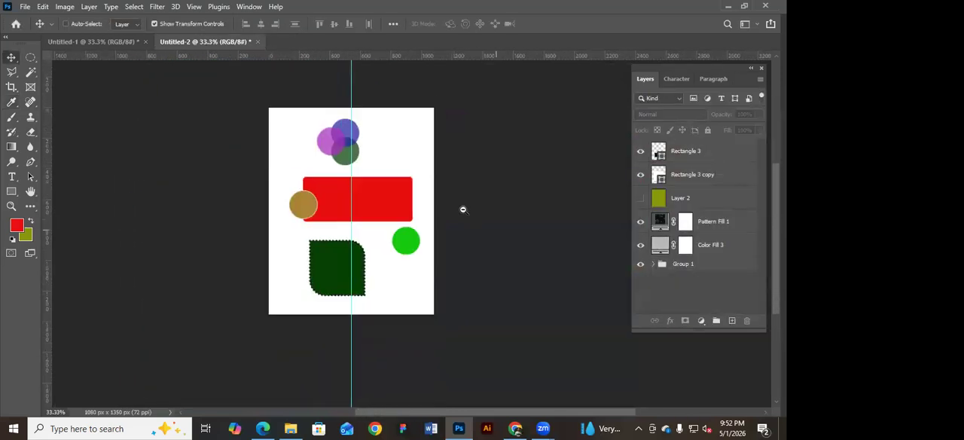
scroll(402, 232, up, 1)
click(11, 176)
click(321, 191)
click(12, 58)
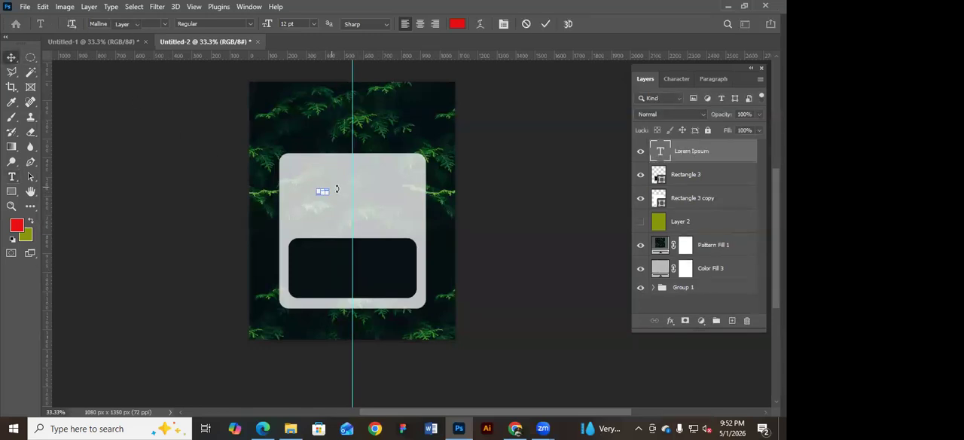
drag(335, 185, 427, 159)
key(ctrl+z)
drag(334, 186, 402, 183)
key(Return)
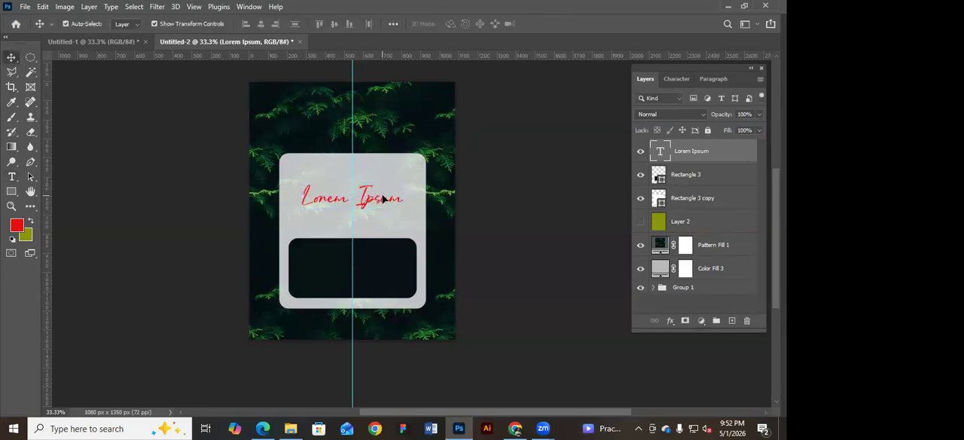
Replace the Lorem Ipsum placeholder text with "Design".
double_click(382, 196)
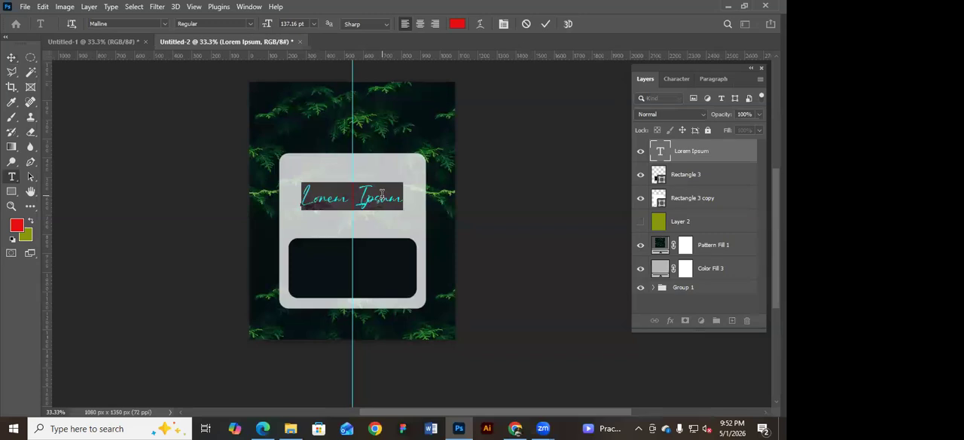
text(Design)
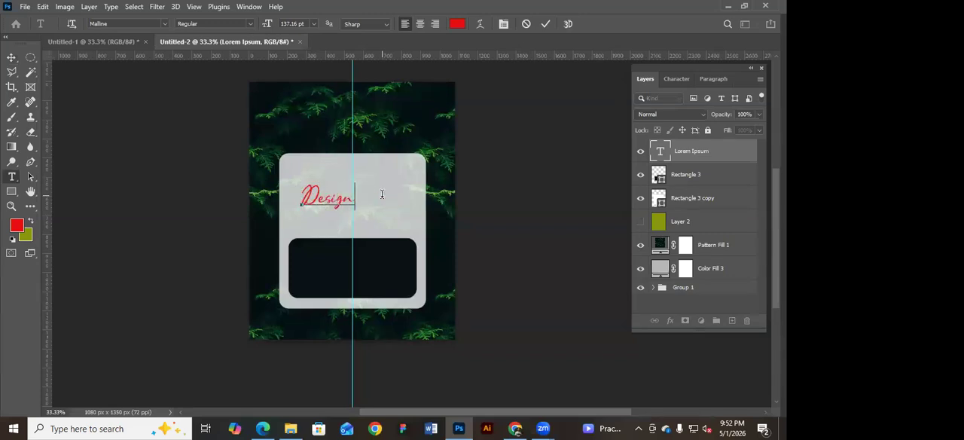
Enlarge the Design text to about 253 pt and place a copy of it on the dark rectangle.
click(11, 58)
drag(356, 185, 378, 270)
key(Return)
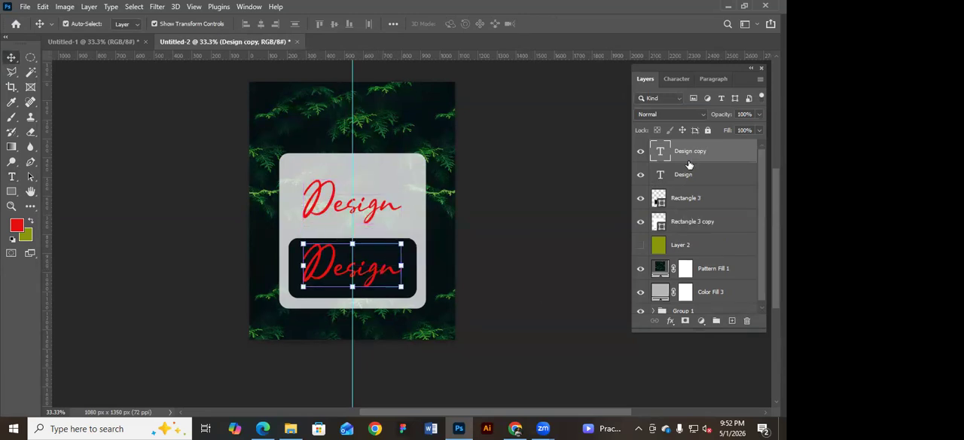
Set the text colour of the copied Design text to white, ffffff.
click(677, 79)
click(742, 155)
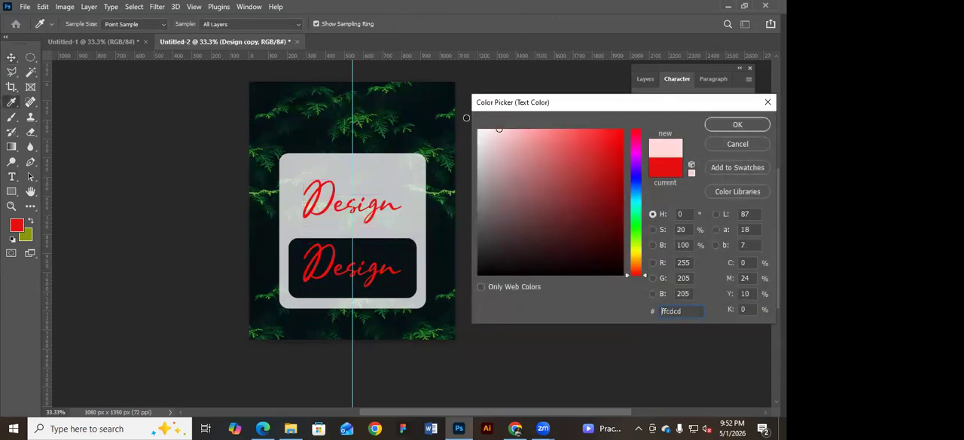
text(ffffff)
key(Return)
Replace the white copied text on the dark rectangle with "Graphic".
double_click(372, 270)
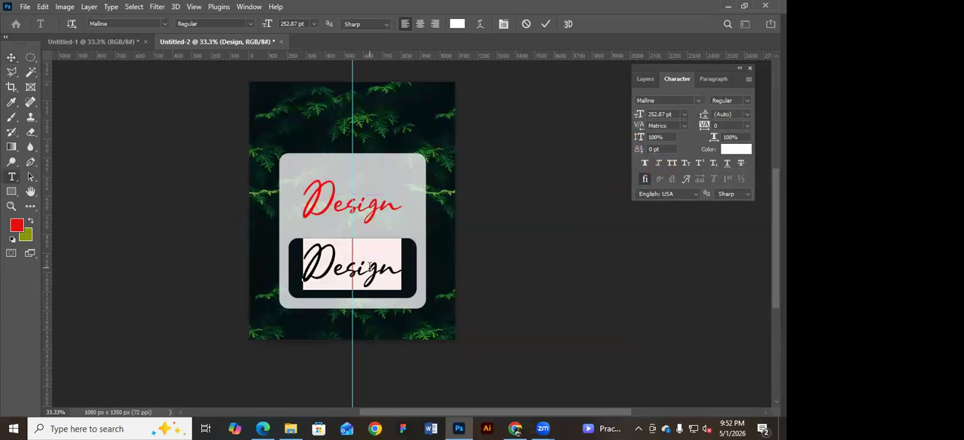
text(Graphic)
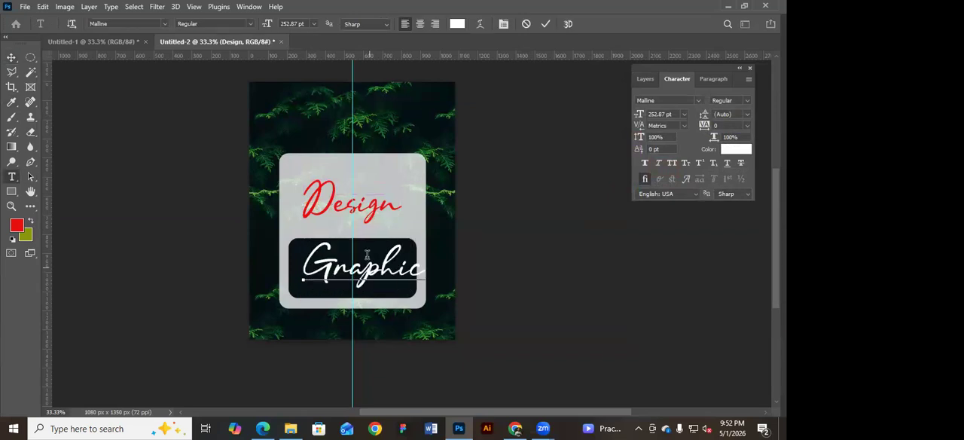
click(11, 57)
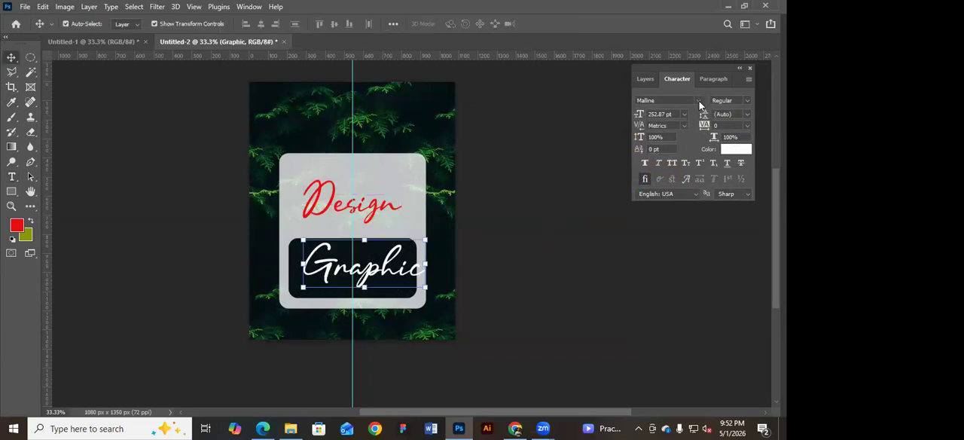
Set the Graphic text's font to Anton, scale it to about 167 pt and position it within the dark rectangle.
click(699, 101)
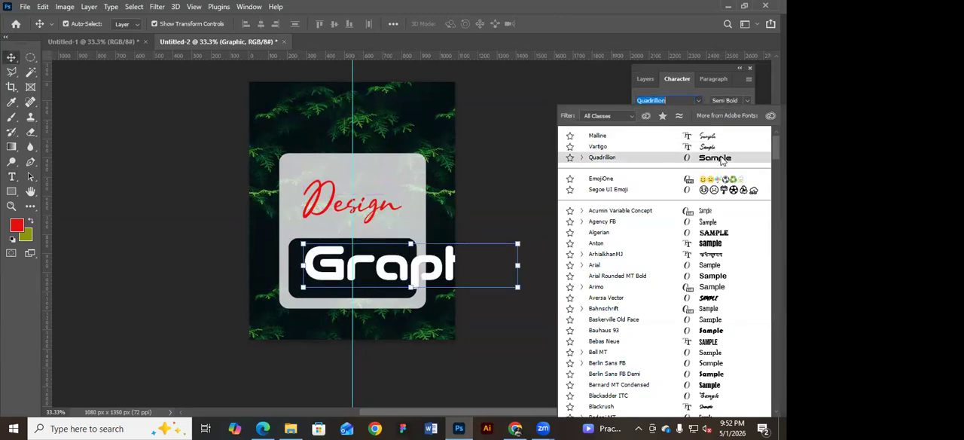
click(721, 244)
drag(460, 228, 387, 266)
click(599, 240)
key(Down)
key(Down)
key(Down)
key(Down)
key(Down)
key(Down)
key(Down)
key(Down)
key(Down)
key(Down)
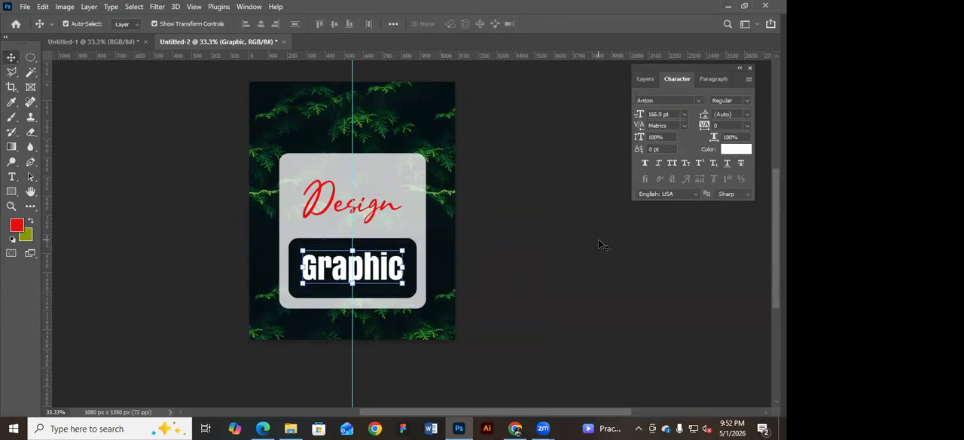
click(598, 238)
drag(494, 266, 483, 241)
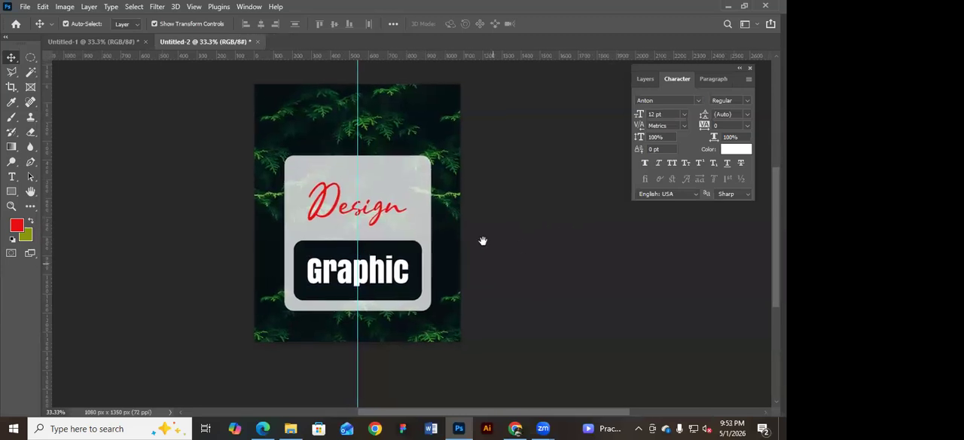
click(362, 242)
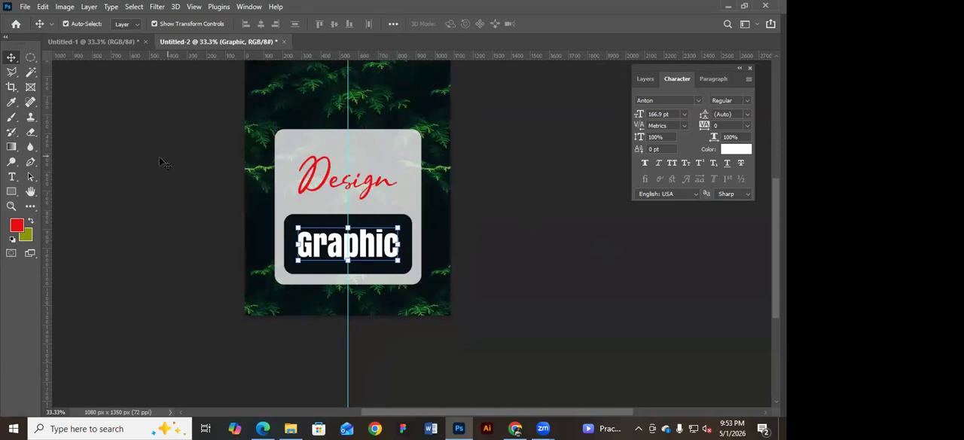
Recolour the Design text dark green, 0b5122, by sampling the leaves in the background pattern.
click(366, 183)
drag(365, 182, 362, 181)
scroll(467, 159, up, 1)
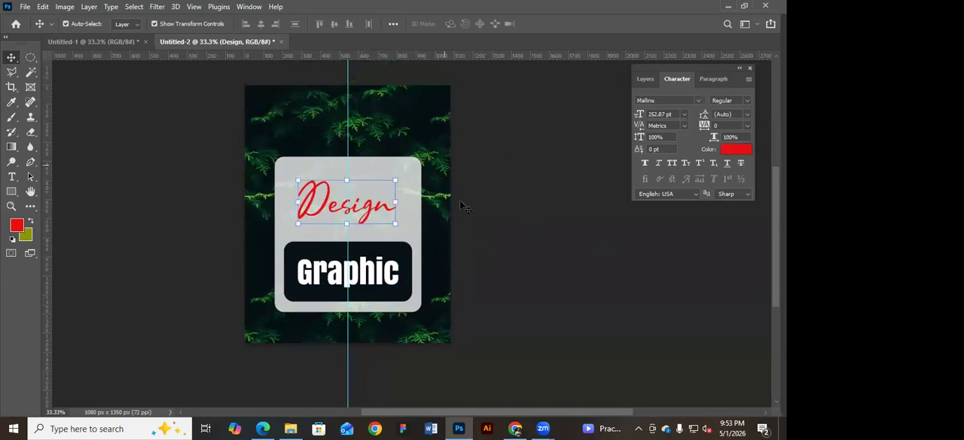
click(736, 149)
click(405, 124)
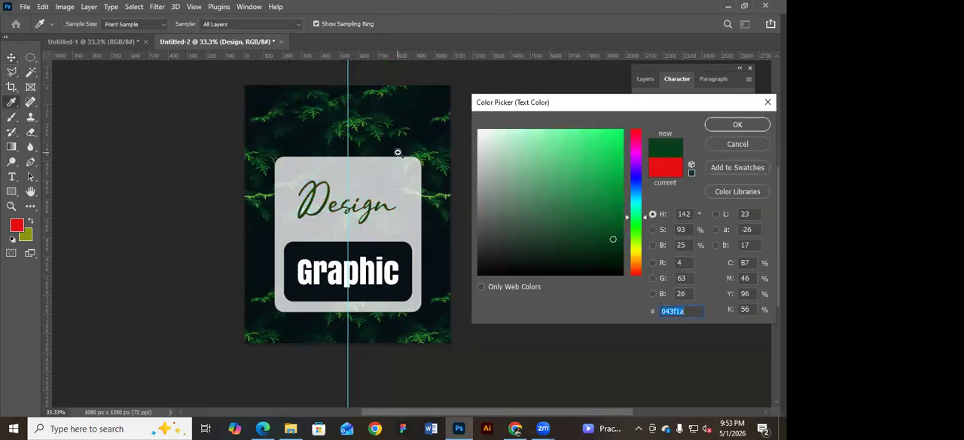
scroll(398, 152, up, 1)
scroll(376, 138, up, 1)
click(405, 125)
click(405, 127)
click(406, 126)
click(407, 127)
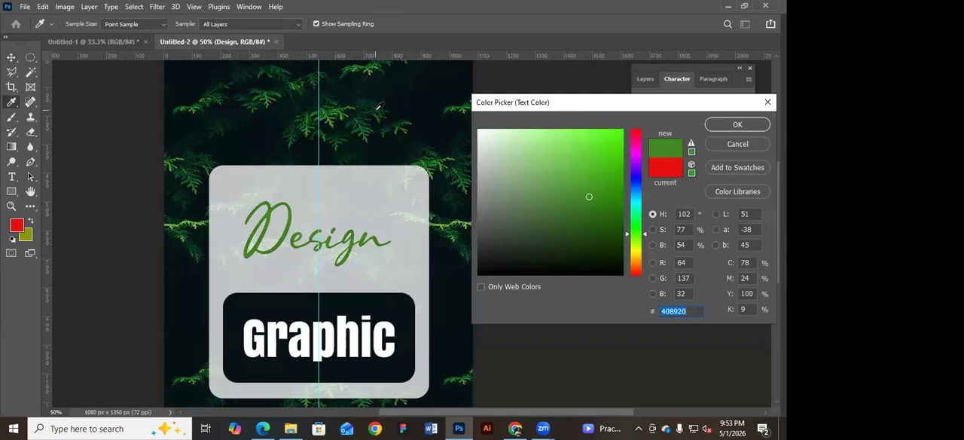
click(378, 108)
click(379, 108)
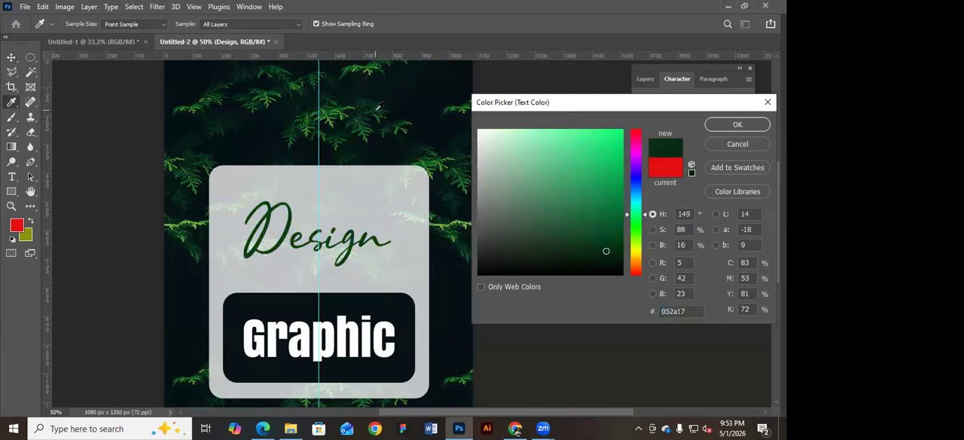
click(383, 105)
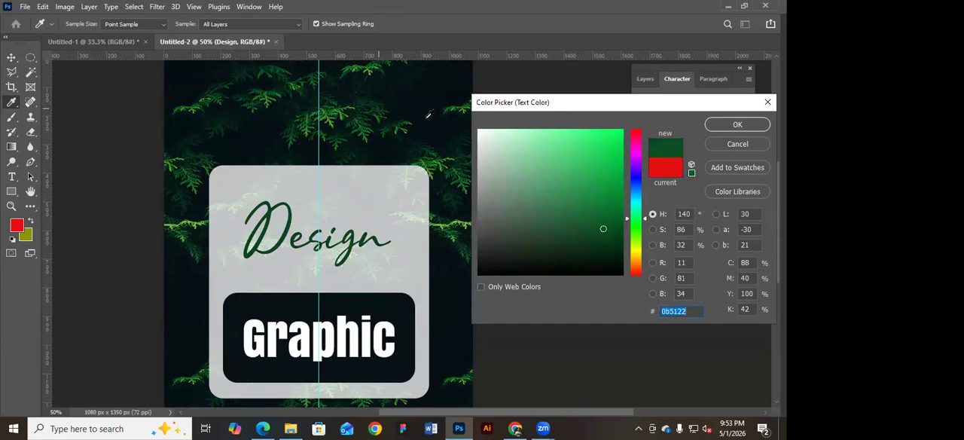
click(727, 127)
key(v)
key(ctrl+minus)
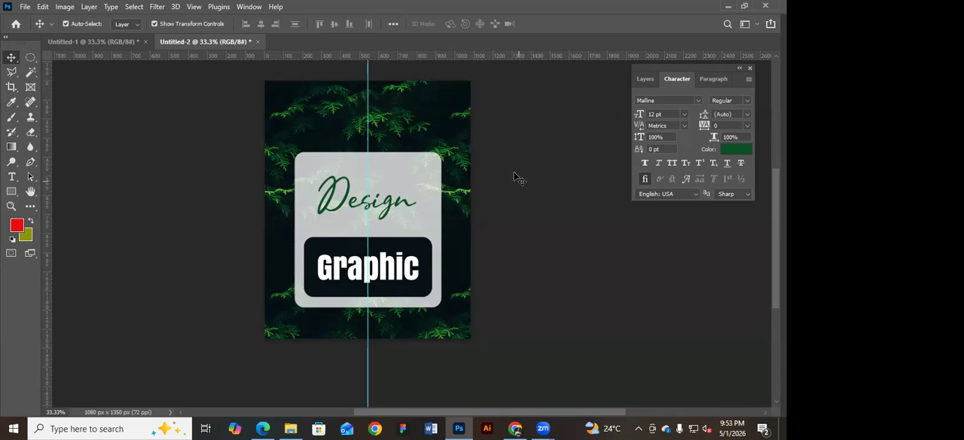
Try out the Water and Grass patterns on the Pattern Fill 1 background layer.
drag(297, 118, 445, 249)
key(ctrl+z)
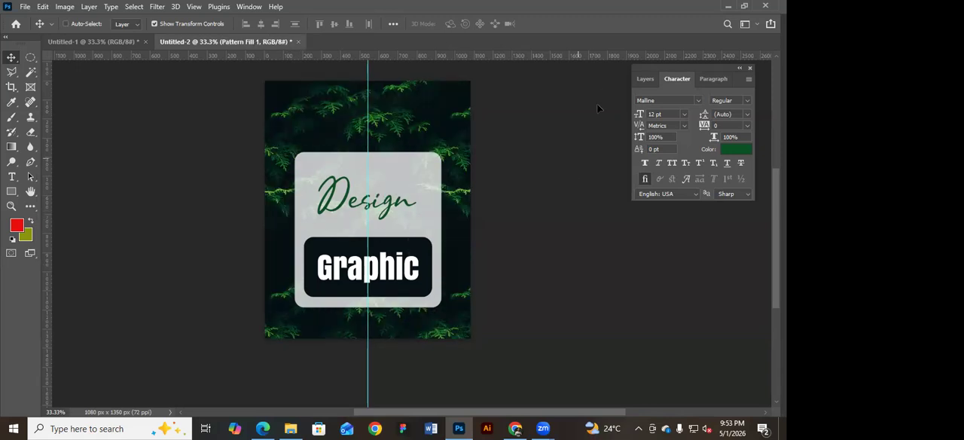
click(646, 79)
click(566, 208)
click(715, 270)
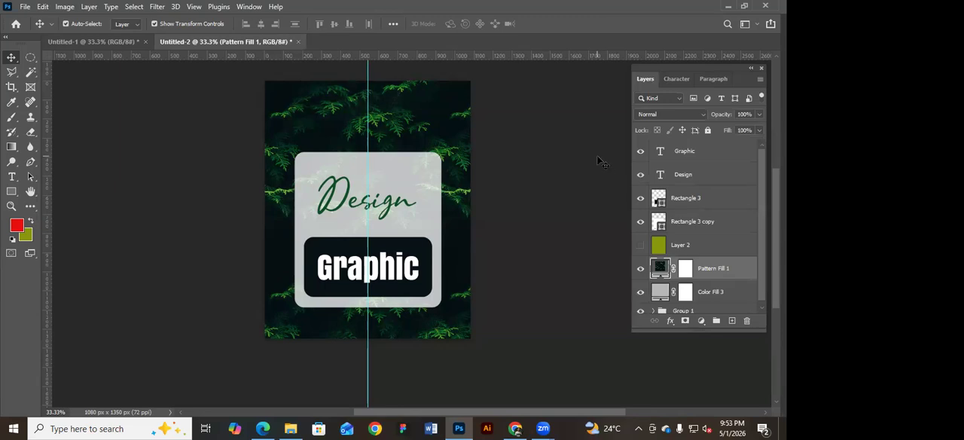
double_click(661, 272)
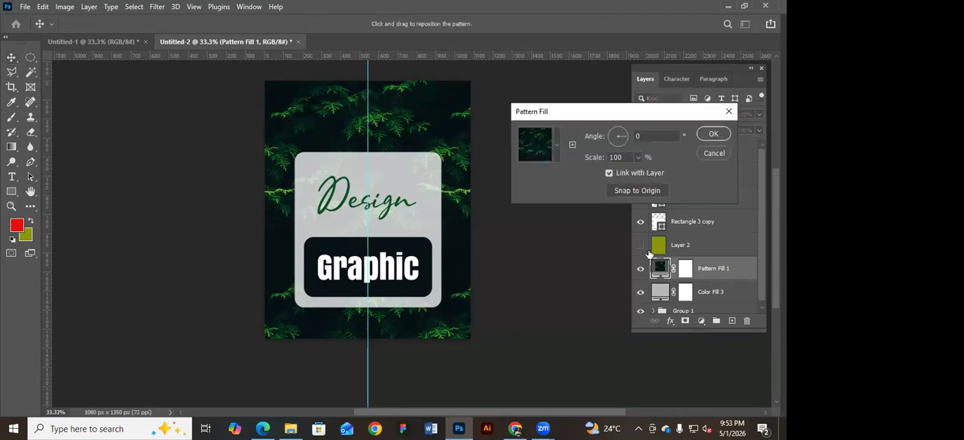
click(557, 142)
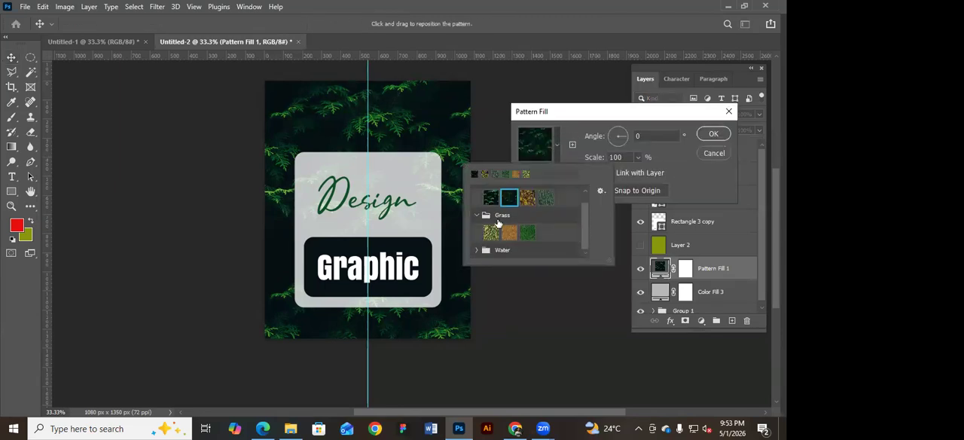
scroll(584, 244, down, 1)
click(528, 249)
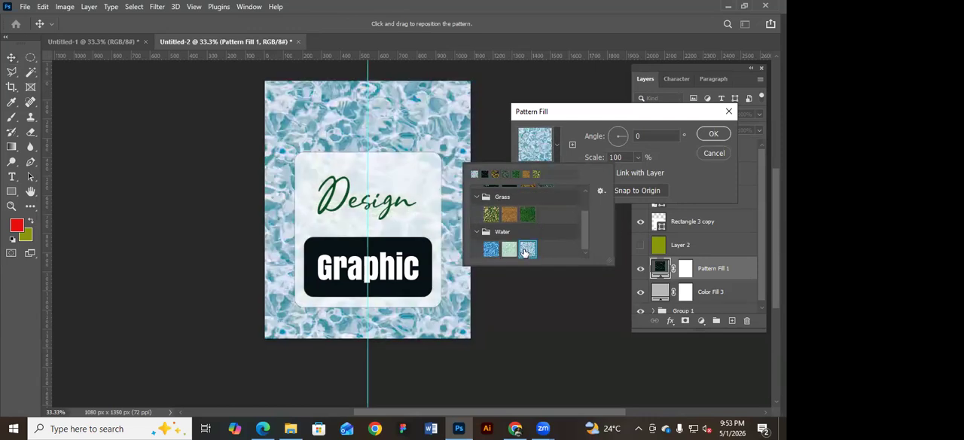
click(509, 249)
click(490, 249)
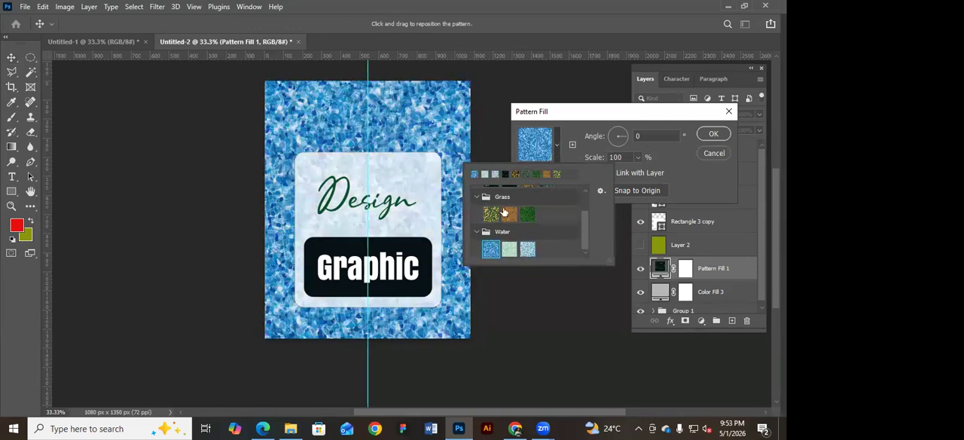
click(509, 215)
click(491, 215)
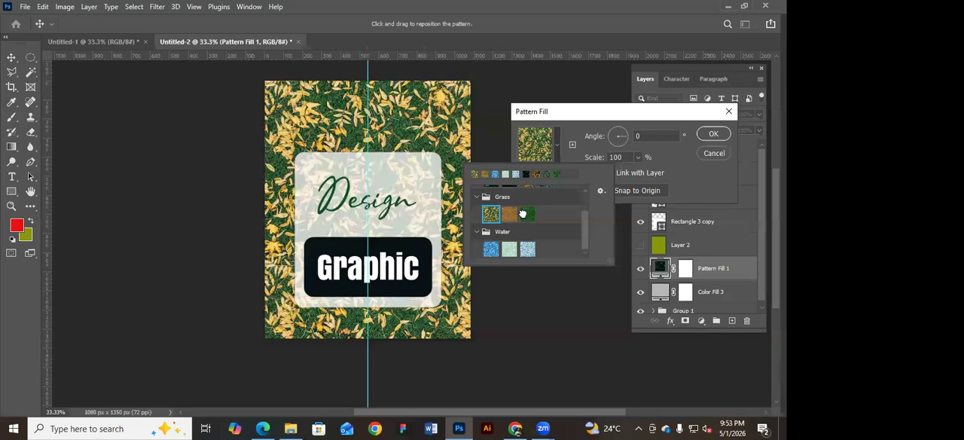
click(526, 215)
Compare the dark leaf patterns in the Trees group and apply the second one to the Pattern Fill 1 layer.
scroll(501, 211, up, 1)
click(506, 208)
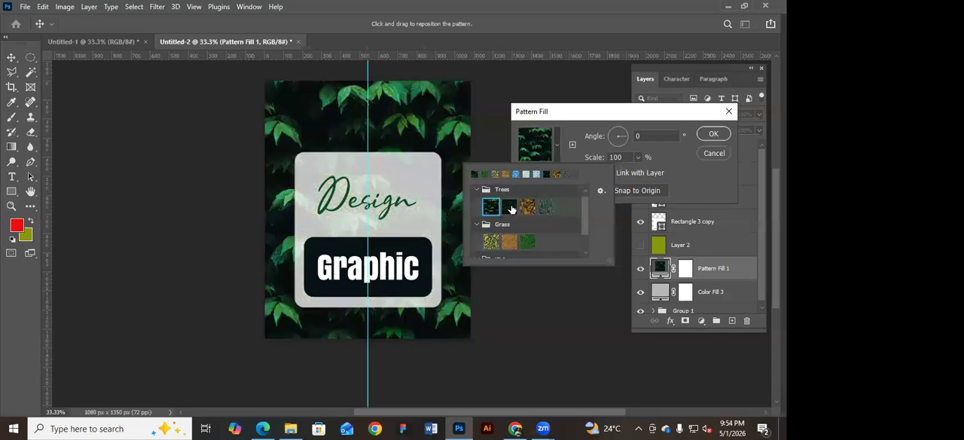
click(489, 207)
click(477, 190)
click(478, 207)
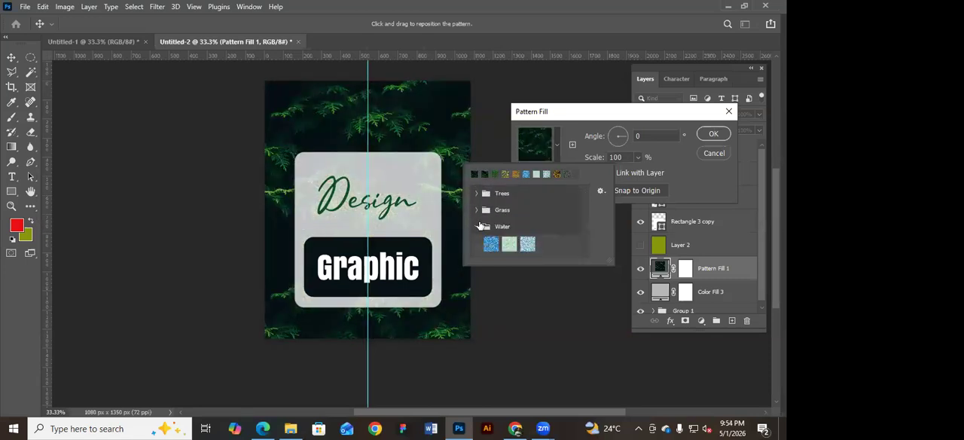
click(477, 225)
scroll(538, 233, down, 3)
scroll(538, 233, up, 3)
click(477, 194)
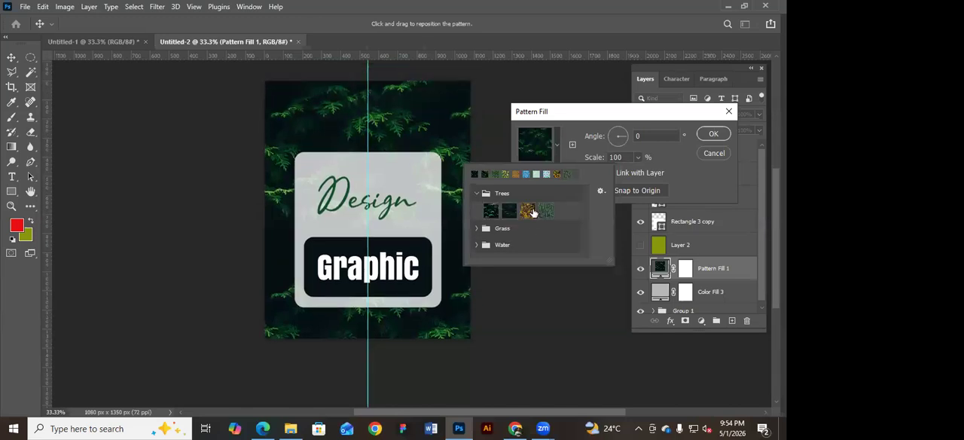
click(492, 211)
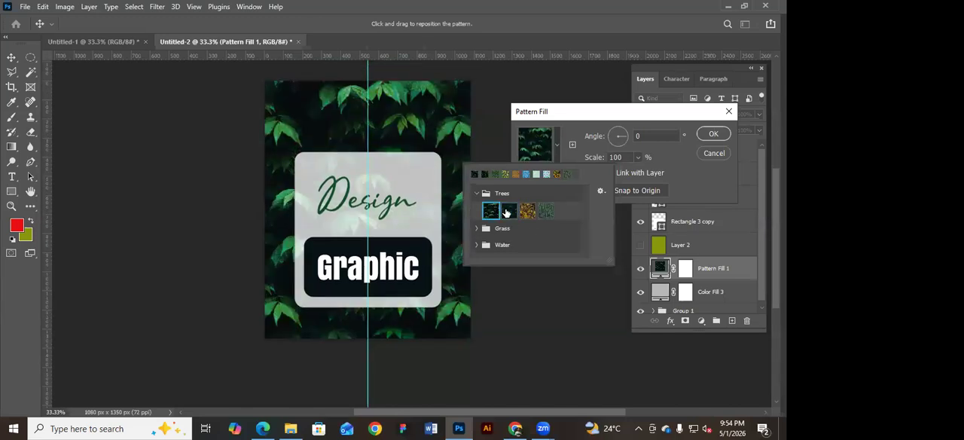
click(507, 211)
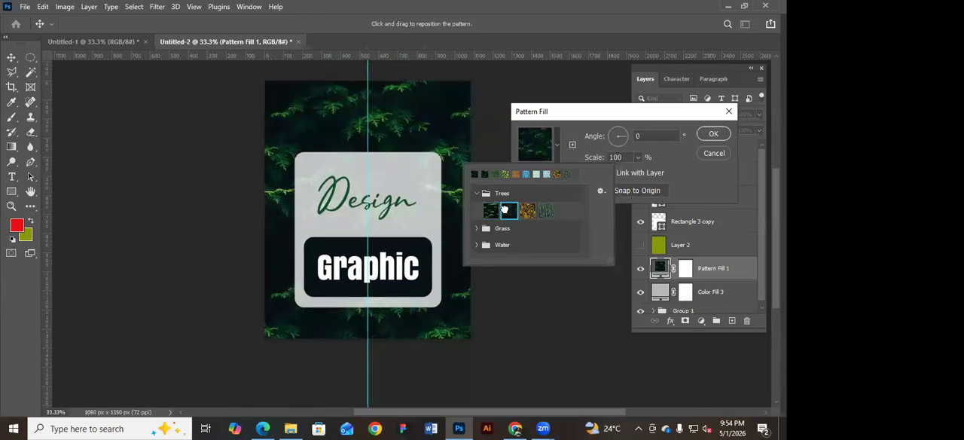
click(713, 135)
click(564, 168)
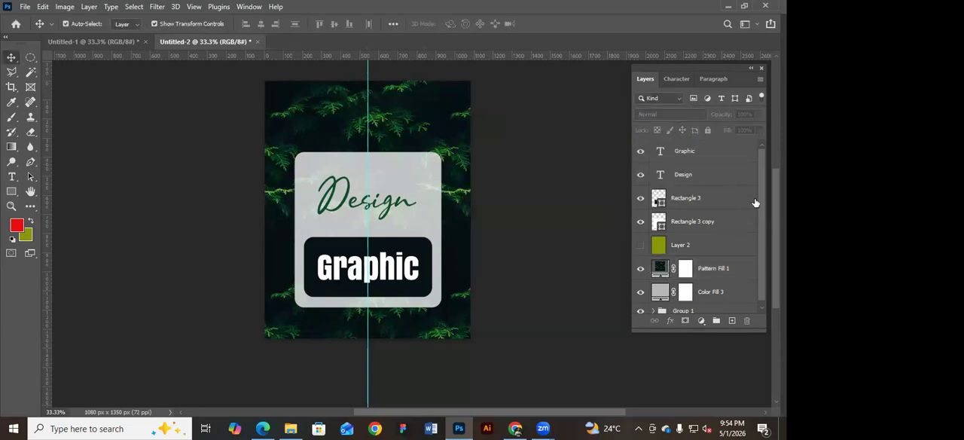
Preview the Darken blend mode on the Graphic text layer and keep Normal.
click(716, 172)
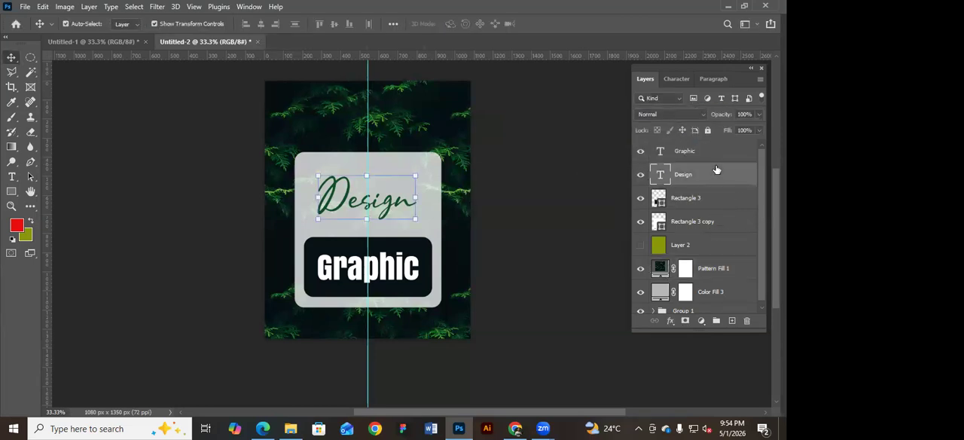
key(alt+bracketright)
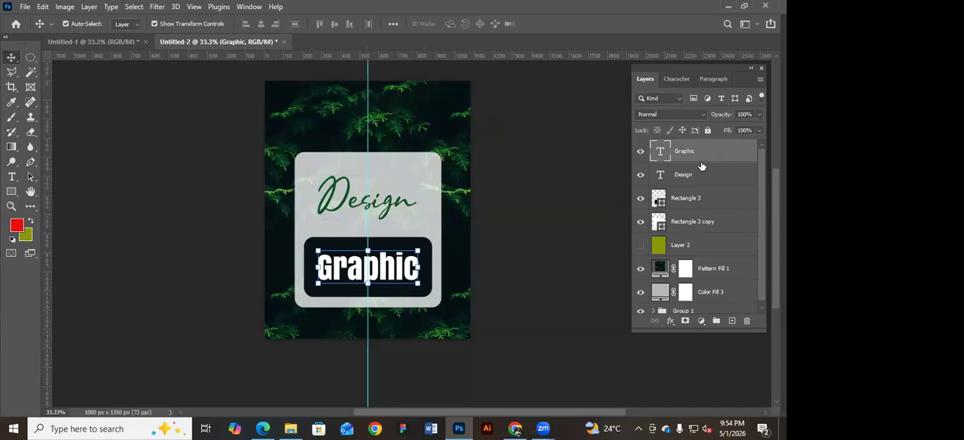
click(702, 115)
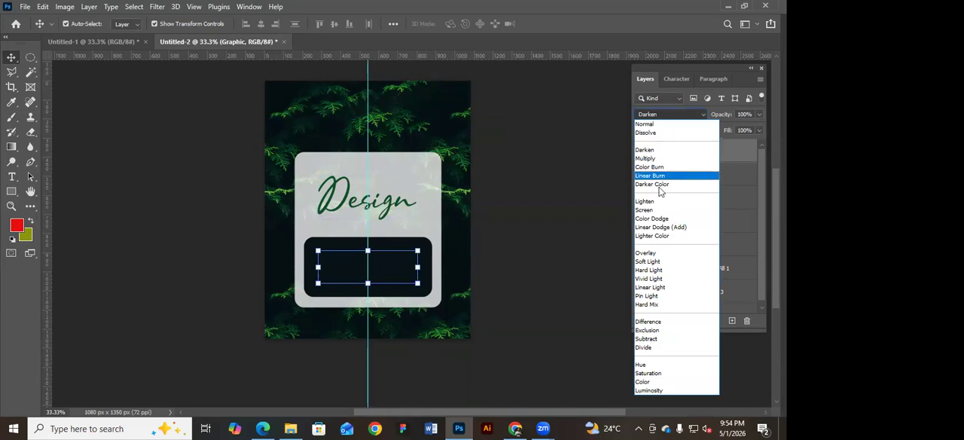
click(531, 260)
click(491, 259)
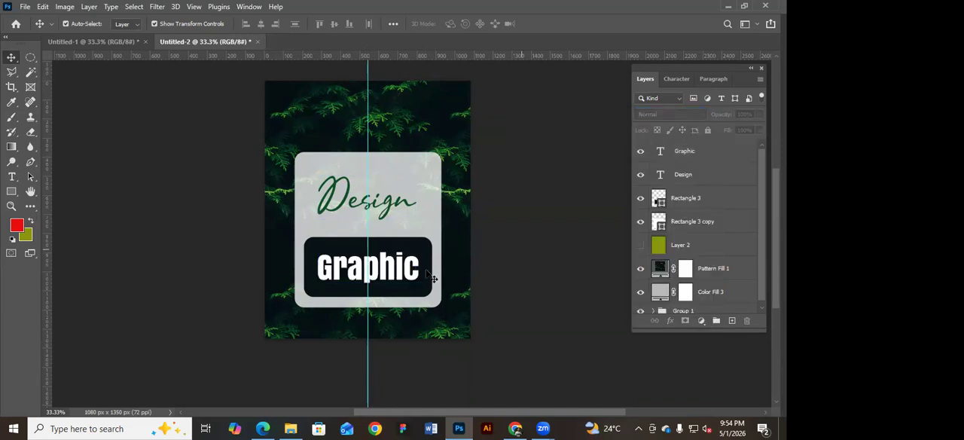
Hide the Rectangle 3, Rectangle 3 copy and Design layers, and move the Graphic text up into the Design text's place.
click(426, 271)
click(640, 197)
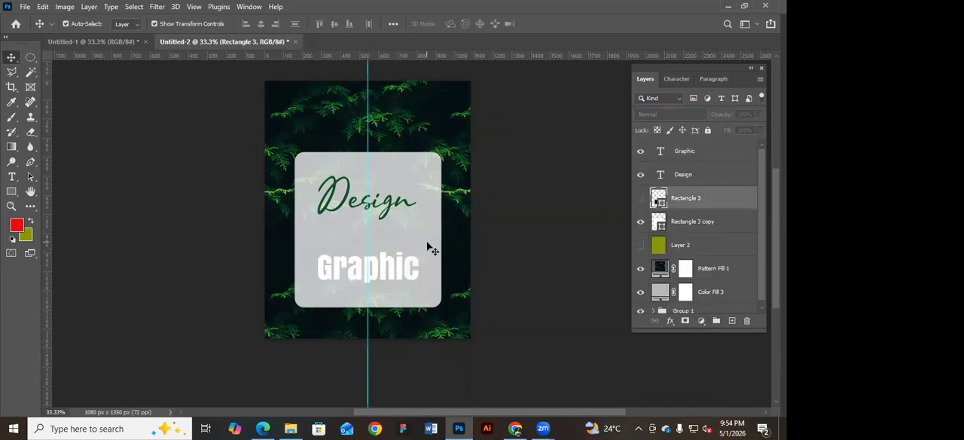
click(430, 247)
click(640, 221)
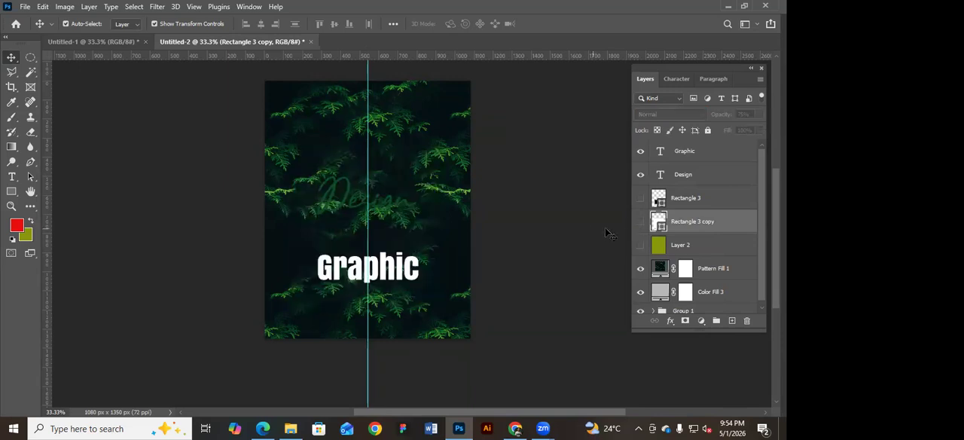
click(365, 205)
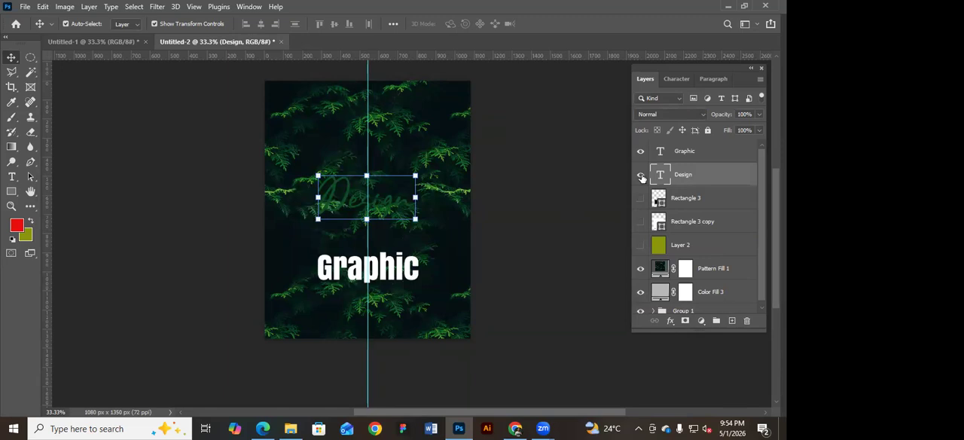
click(640, 175)
drag(405, 275, 402, 194)
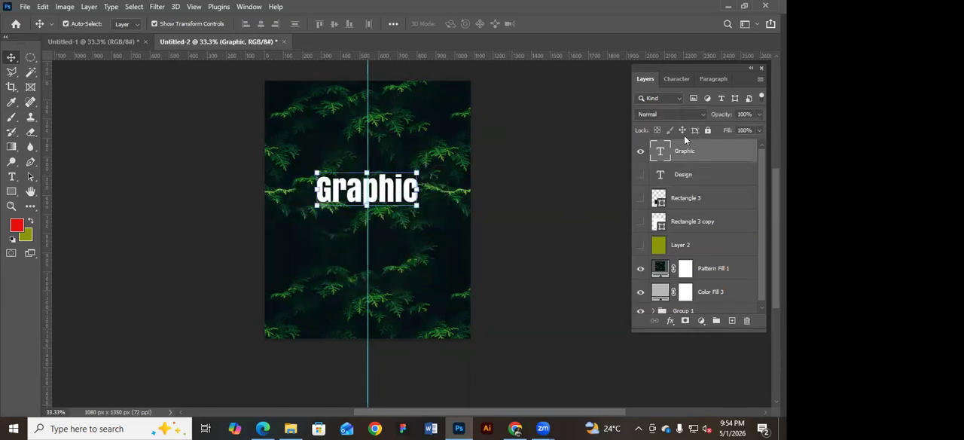
Lower the opacity of the Graphic text layer to 0%.
click(672, 115)
click(759, 114)
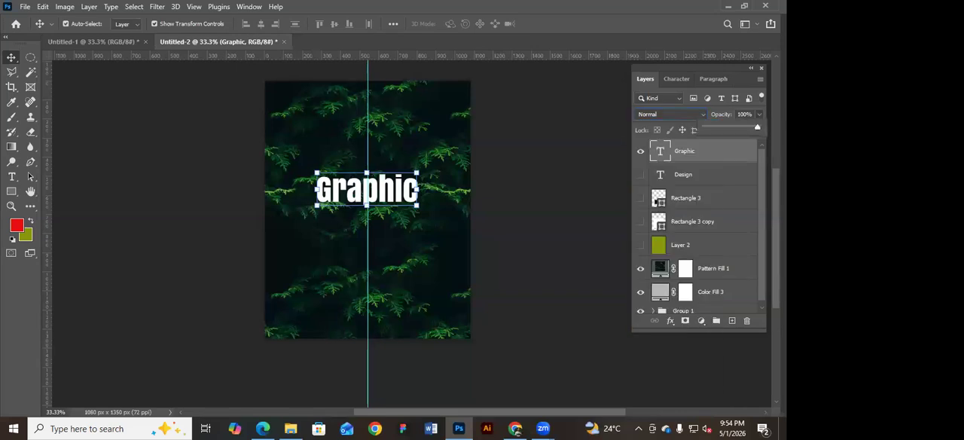
drag(717, 123, 666, 131)
drag(472, 208, 547, 219)
double_click(753, 148)
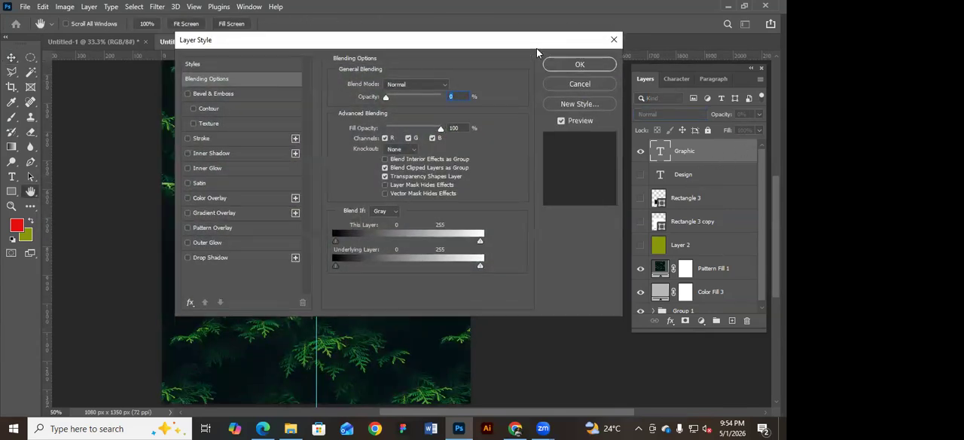
drag(536, 48, 797, 75)
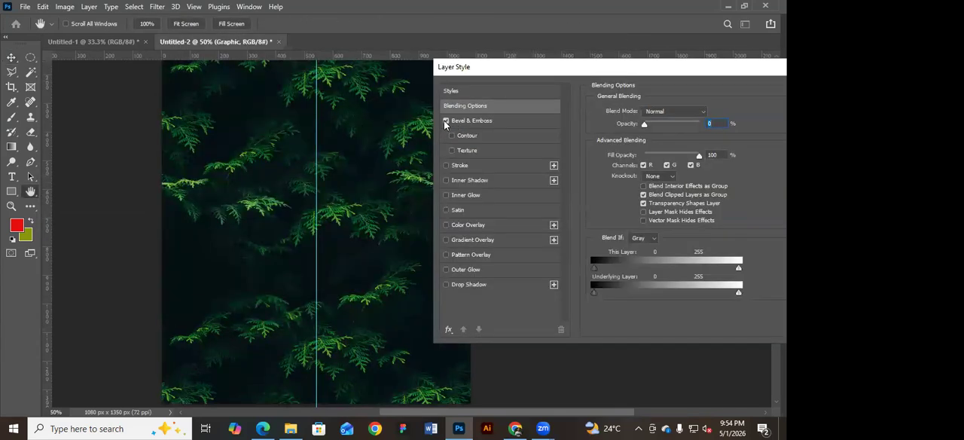
drag(647, 126, 623, 127)
drag(614, 68, 474, 69)
click(684, 92)
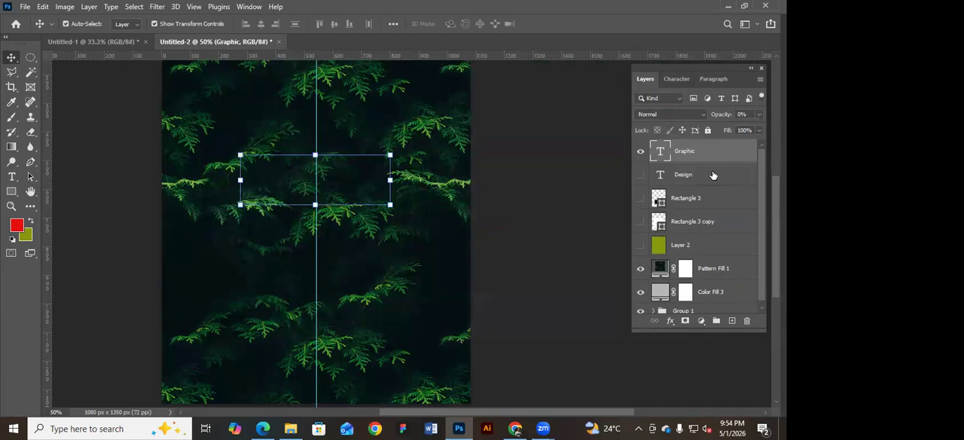
Add a 27 px black inside Stroke style to the Graphic text layer and raise the layer's opacity to 100%.
double_click(753, 154)
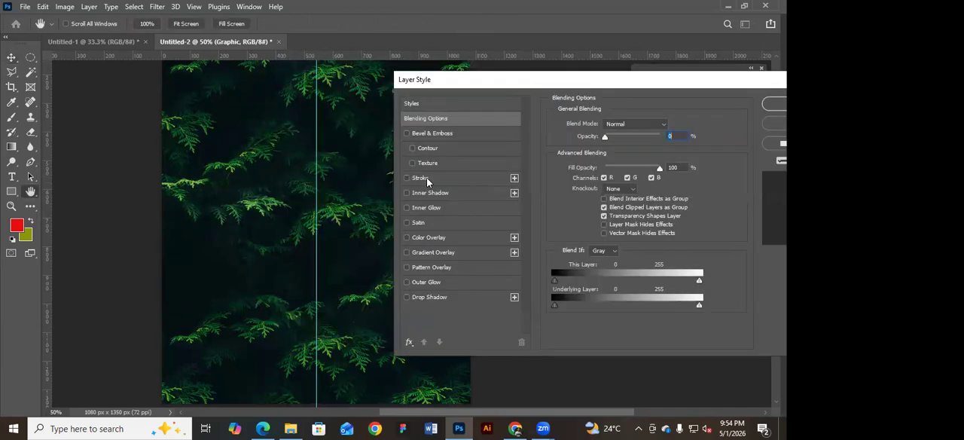
click(426, 178)
drag(594, 126, 604, 127)
click(734, 115)
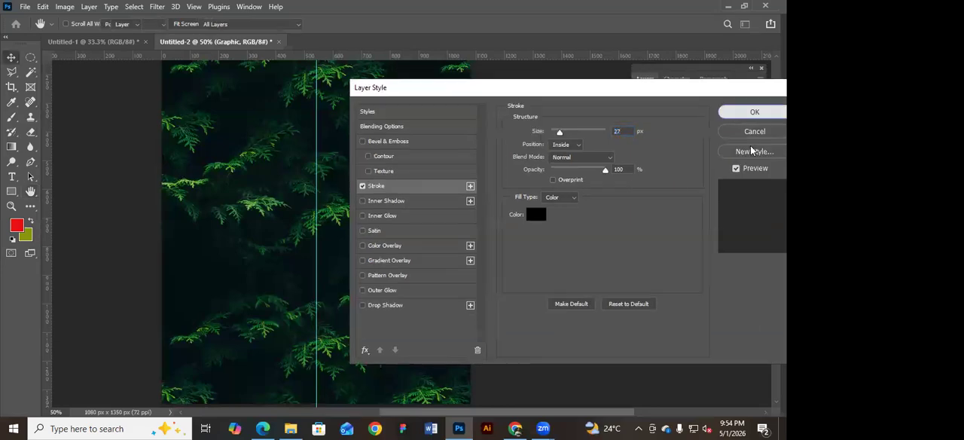
click(759, 115)
drag(710, 126, 716, 126)
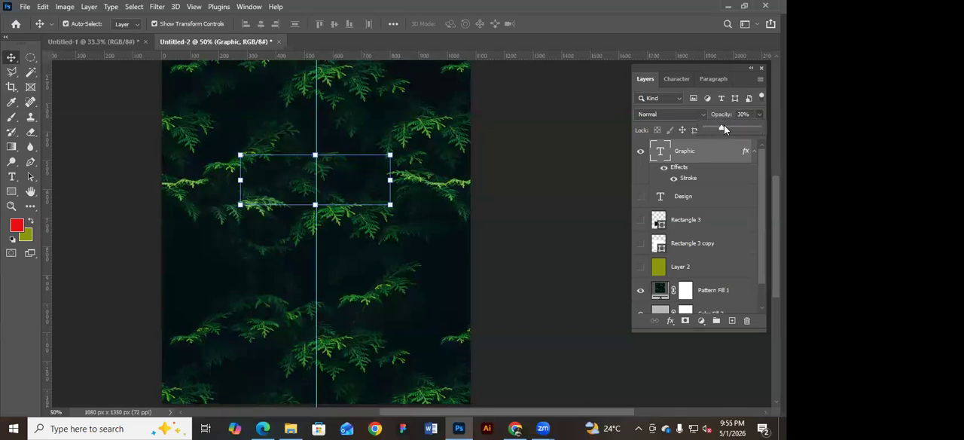
drag(737, 124, 756, 127)
Set the Graphic layer's blend mode to Multiply and hide its Stroke effect.
click(674, 114)
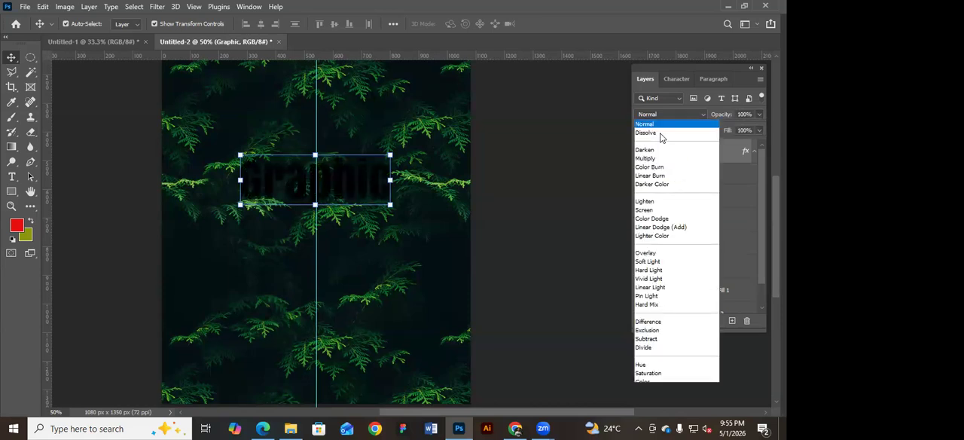
click(654, 158)
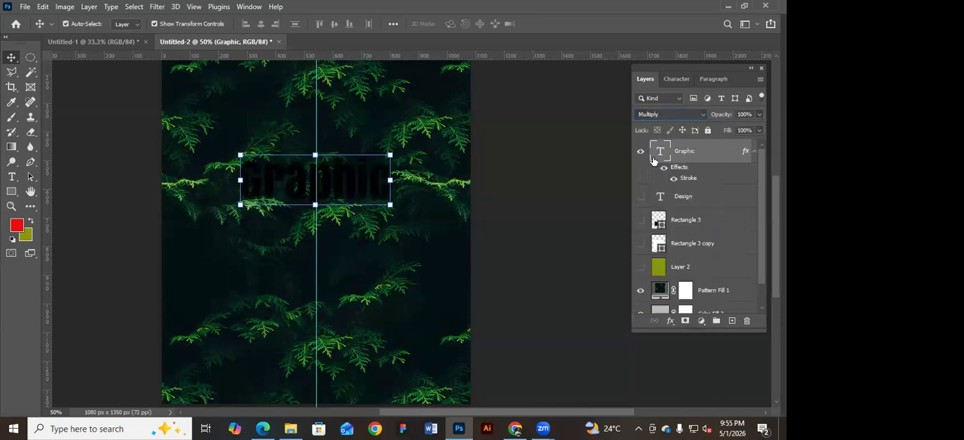
click(673, 178)
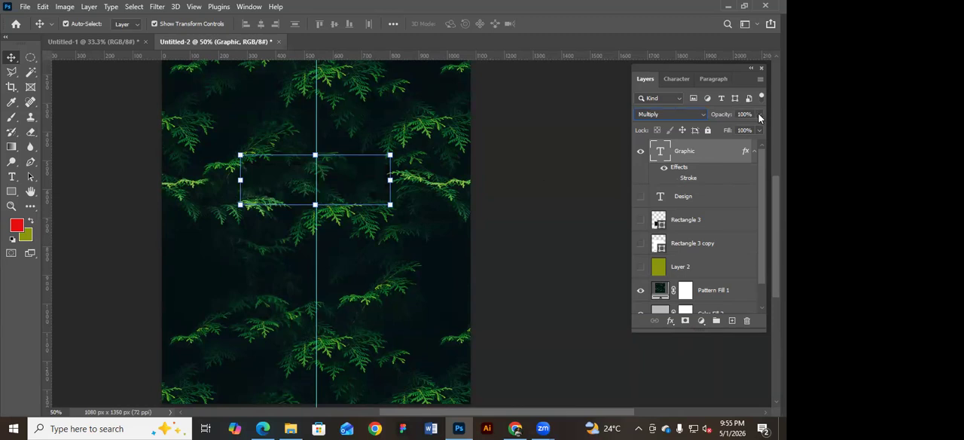
Compare the Normal, Multiply and Saturation blend modes on the Graphic text layer and return it to Normal.
click(666, 115)
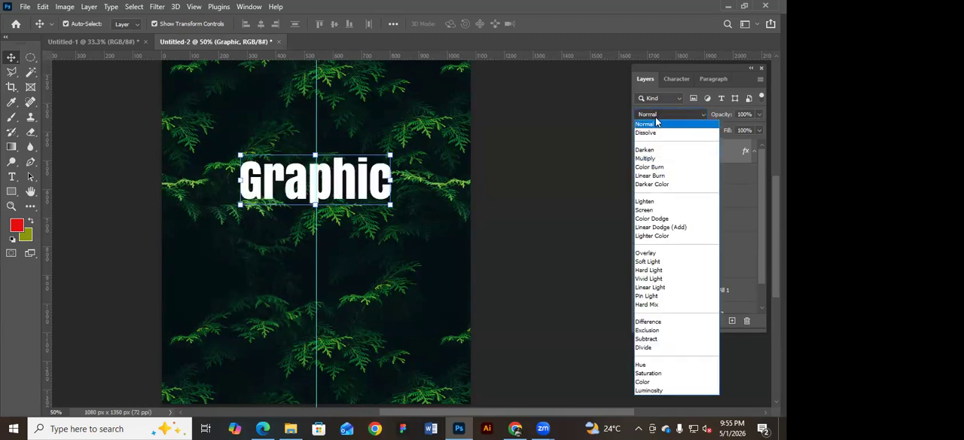
click(646, 158)
click(667, 114)
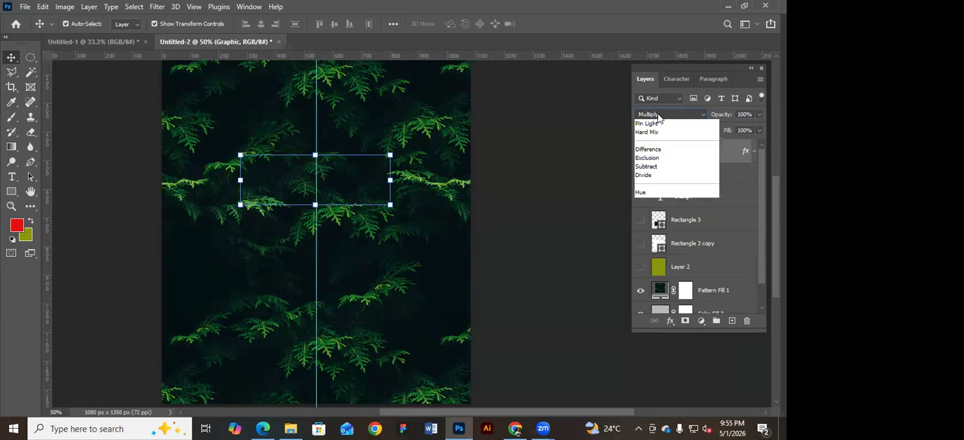
click(648, 125)
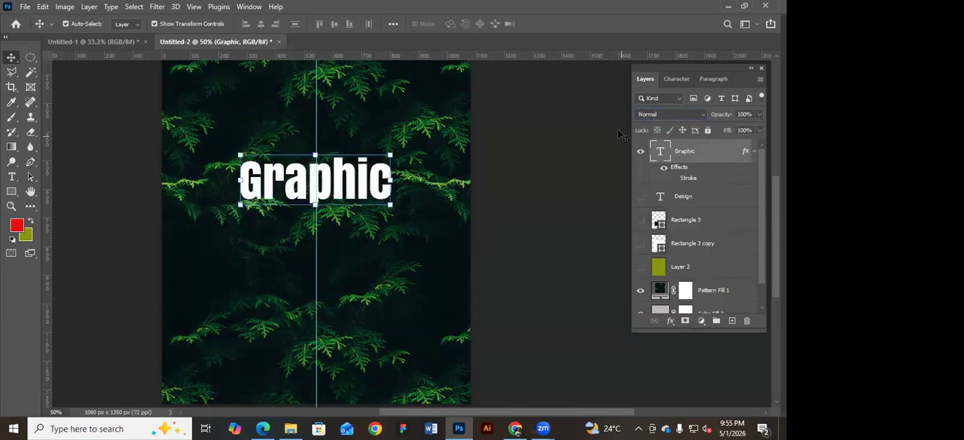
click(655, 117)
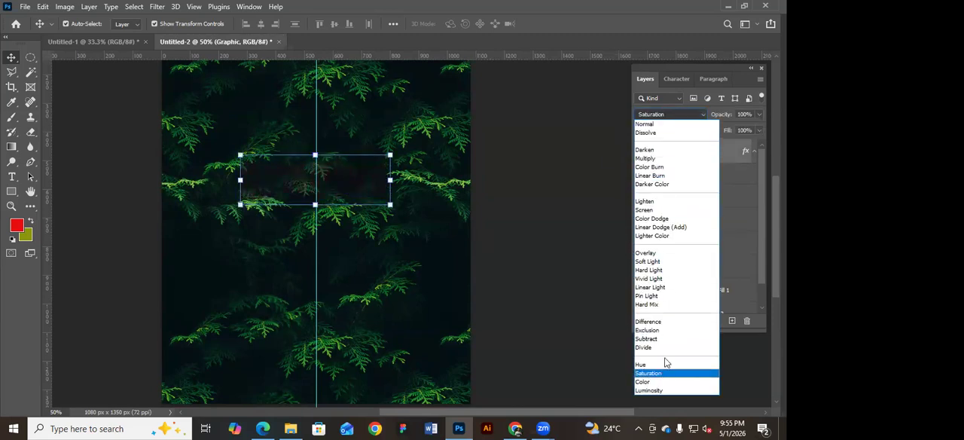
click(649, 123)
Step through the darkening blend modes on the Graphic layer and settle on Linear Burn.
click(687, 114)
click(659, 162)
key(Down)
key(Down)
key(Down)
key(Down)
key(Up)
key(Up)
key(Up)
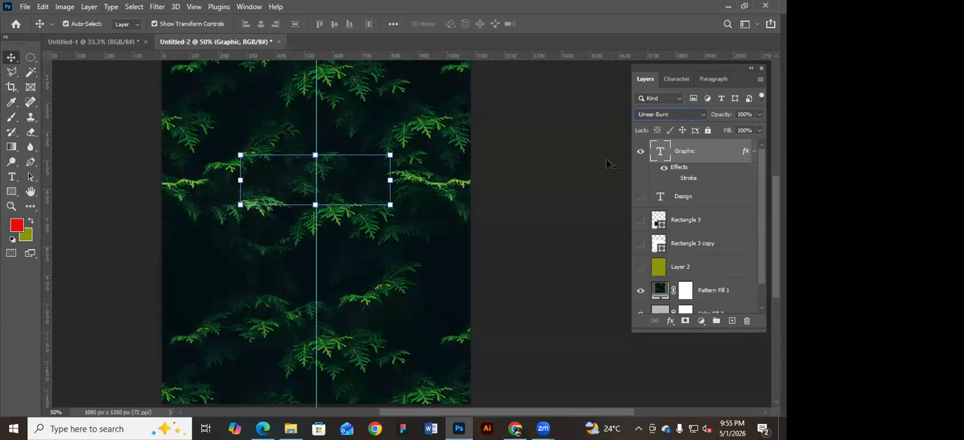
click(610, 165)
Toggle the Graphic layer's Stroke effect to compare the text, check its style settings, and leave the effect hidden.
click(675, 179)
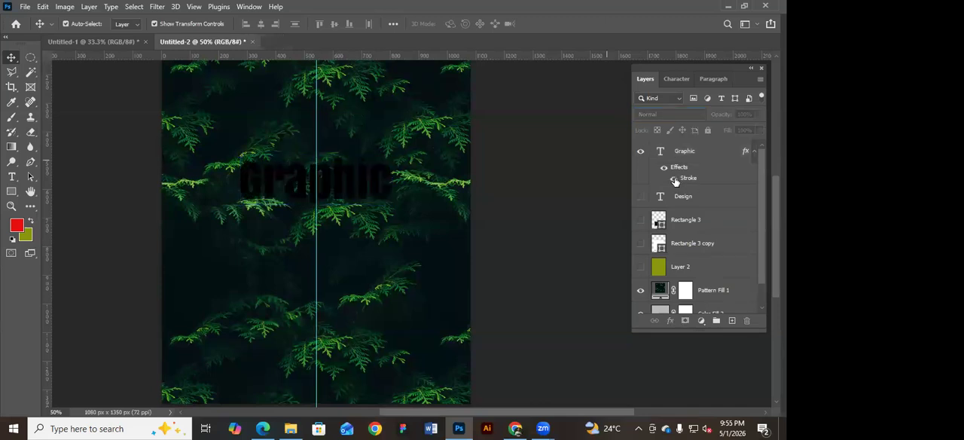
click(675, 179)
click(674, 178)
click(683, 182)
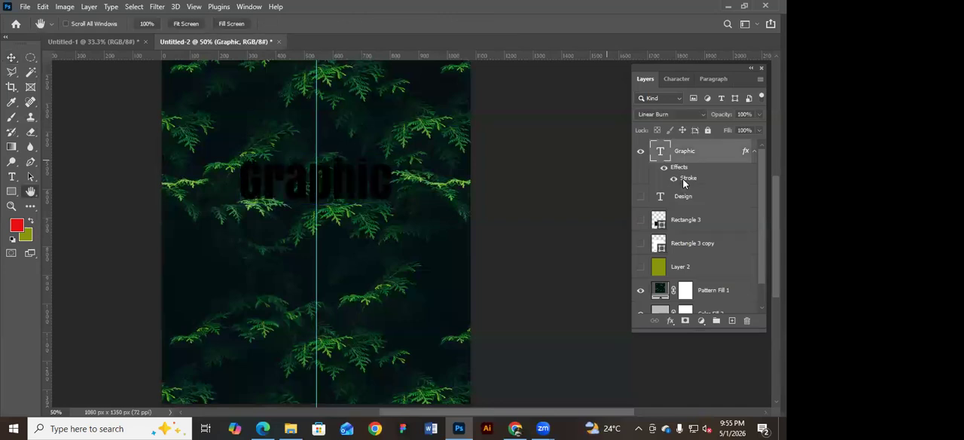
double_click(684, 182)
key(Return)
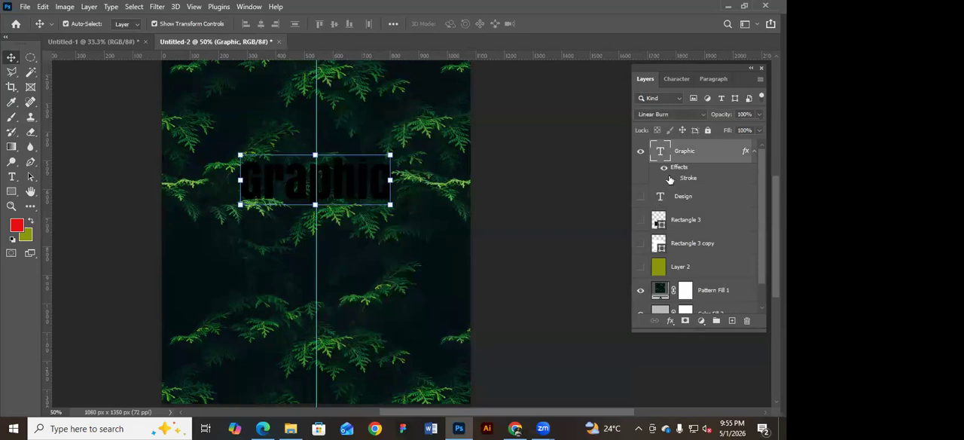
Preview Hard Light, Lighten and neighbouring blend modes on the Graphic layer and settle on Soft Light.
scroll(663, 115, down, 4)
scroll(666, 114, down, 2)
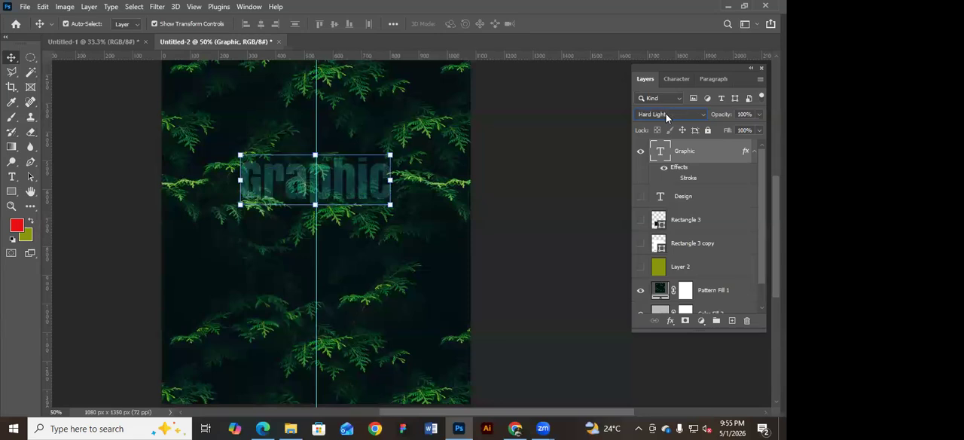
click(666, 114)
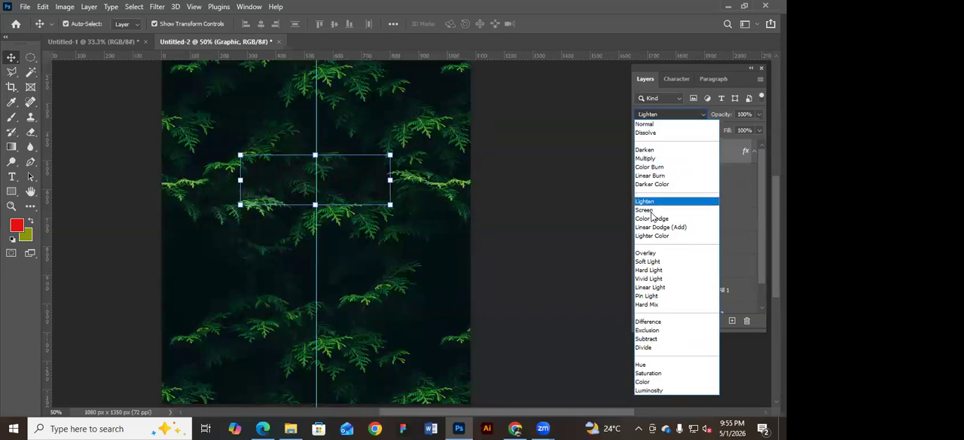
click(597, 254)
Move the Graphic text down below the middle of the canvas, keeping it centred on the vertical guide.
alt+click(522, 202)
drag(517, 194, 479, 178)
drag(420, 191, 421, 248)
click(498, 221)
drag(499, 220, 482, 246)
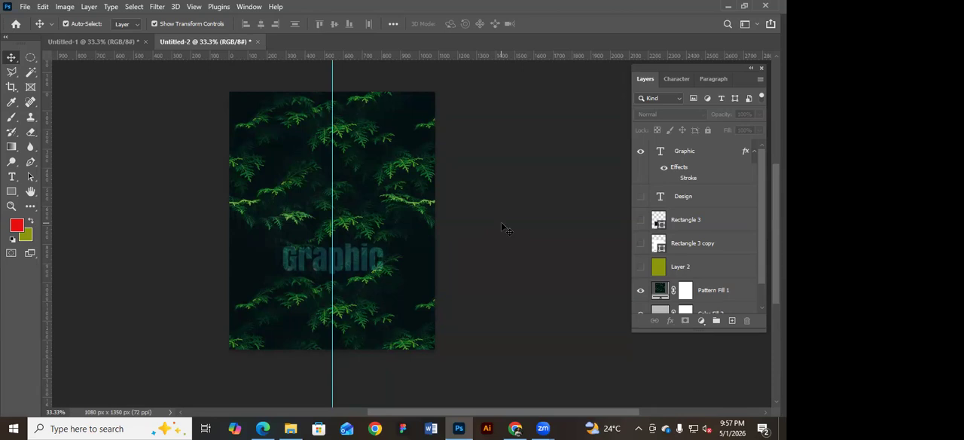
Inspect the leaf pattern at pixel level and select a square of about 3 by 3 pixels with the Rectangular Marquee tool.
drag(323, 183, 514, 311)
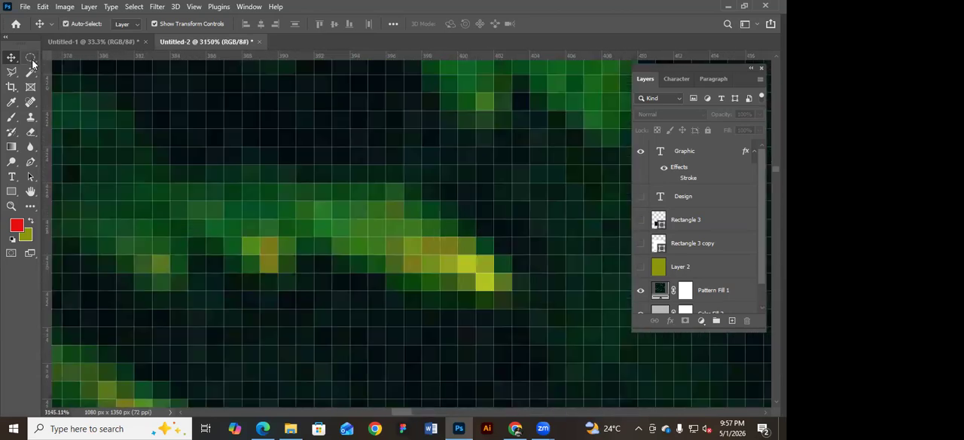
right_click(31, 60)
click(59, 60)
drag(314, 147, 386, 129)
click(387, 155)
click(429, 183)
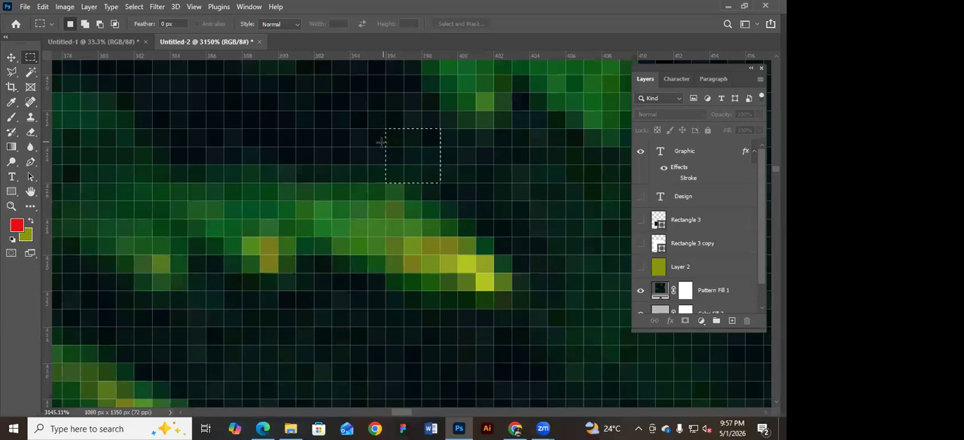
Clear the marquee selection and return to a full view of the canvas at 25%.
key(ctrl+minus)
key(ctrl+minus)
key(ctrl+minus)
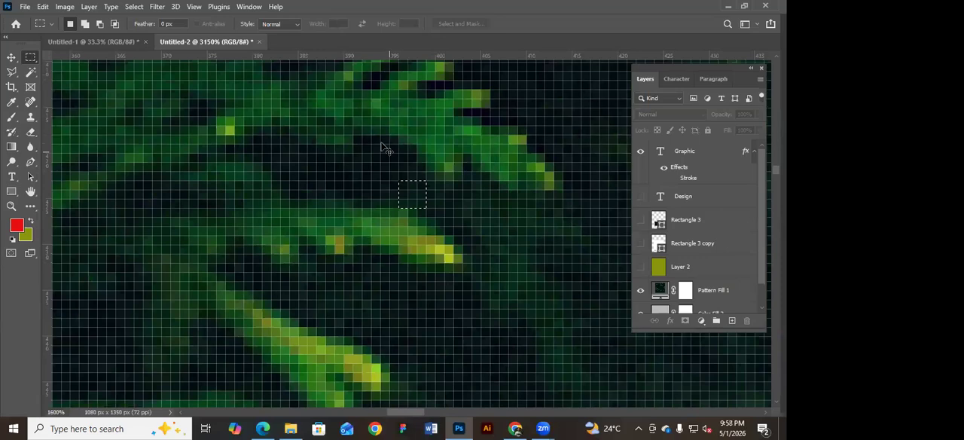
key(ctrl+minus)
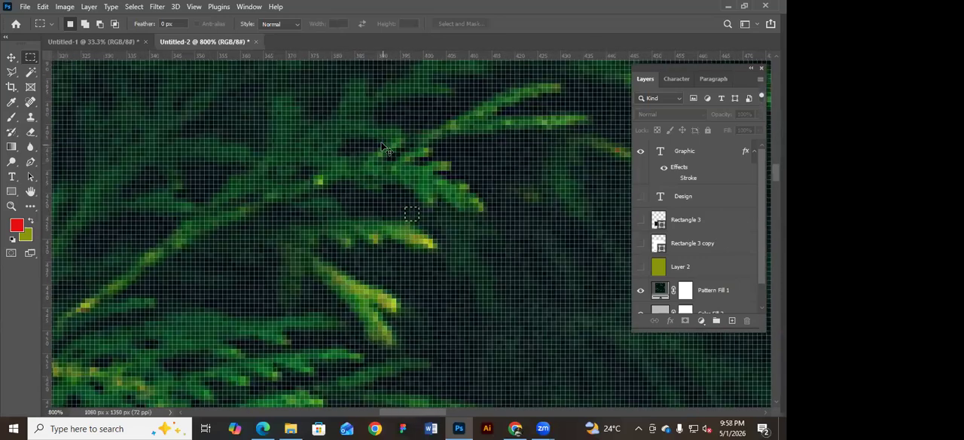
key(ctrl+minus)
key(ctrl+minus)
key(ctrl+minus)
key(ctrl+minus)
key(ctrl+minus)
key(ctrl+minus)
key(ctrl+minus)
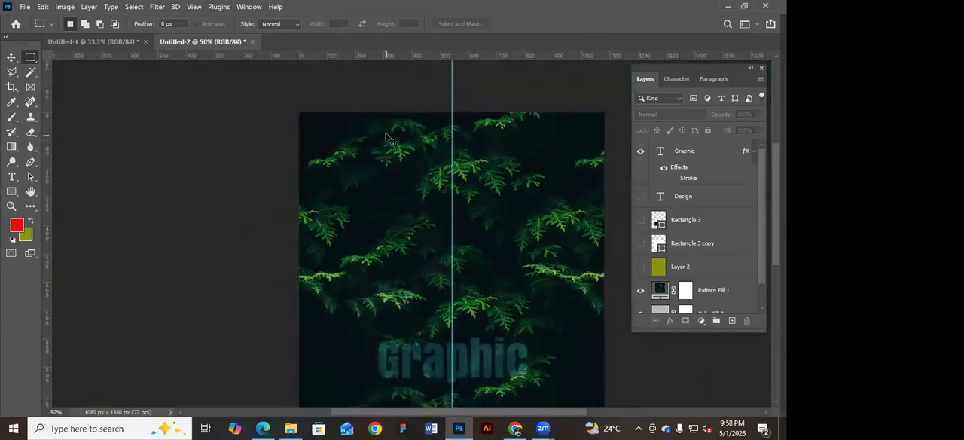
key(ctrl+minus)
drag(402, 163, 355, 145)
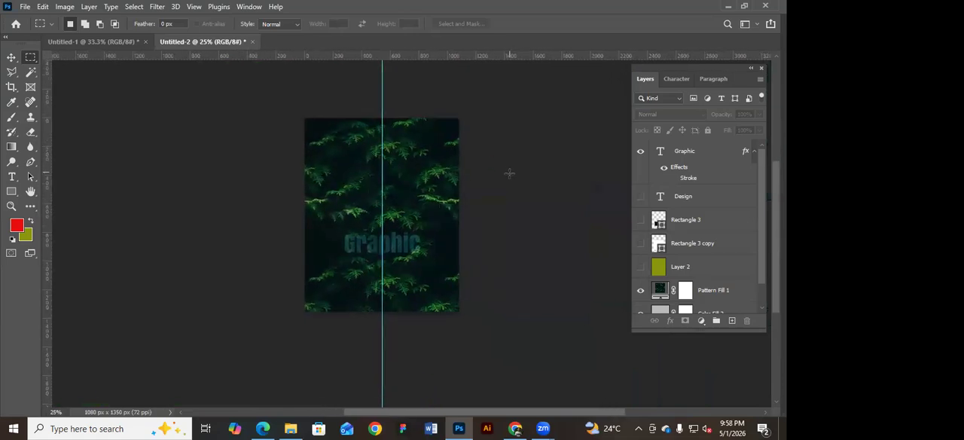
Nudge the Graphic text slightly up along the vertical guide with the Move tool.
click(11, 58)
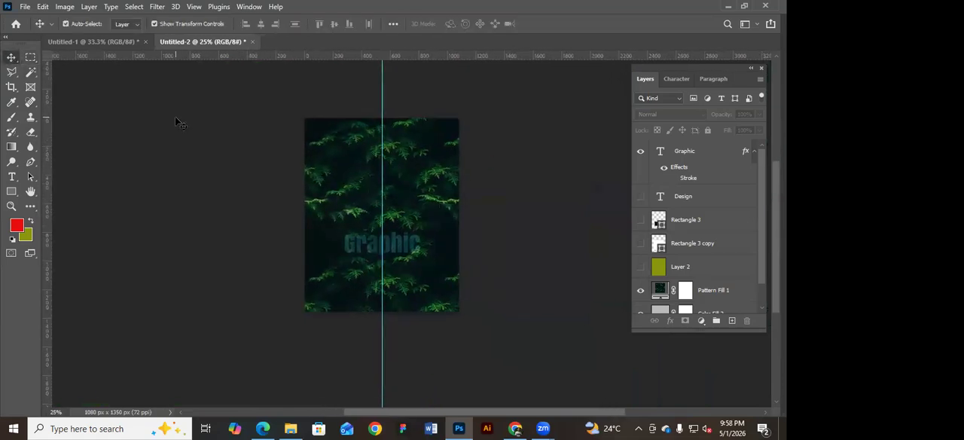
drag(411, 243, 407, 232)
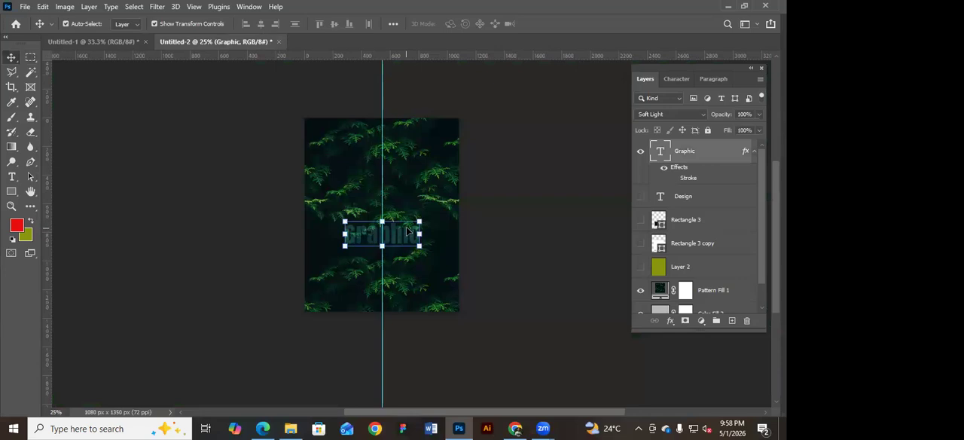
click(489, 216)
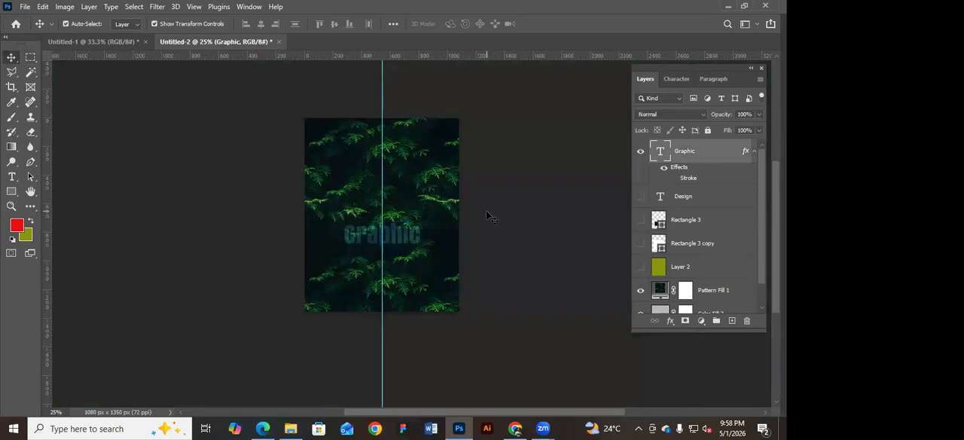
scroll(420, 226, up, 2)
scroll(527, 245, up, 1)
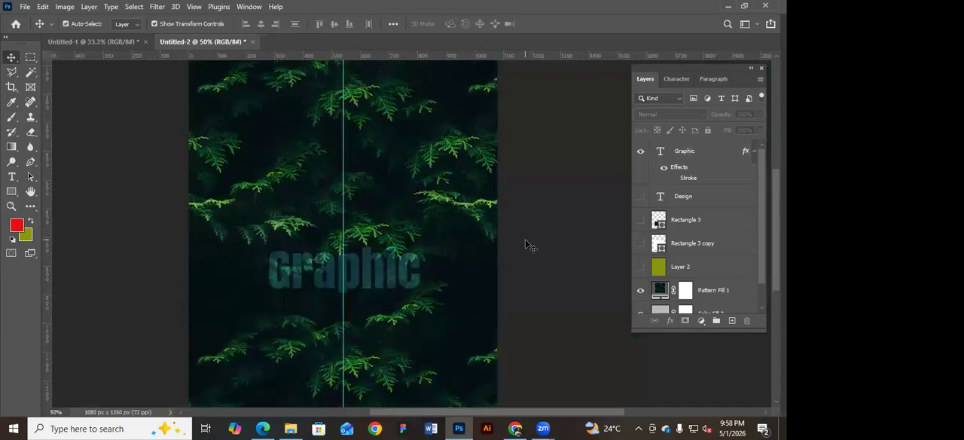
scroll(528, 244, up, 2)
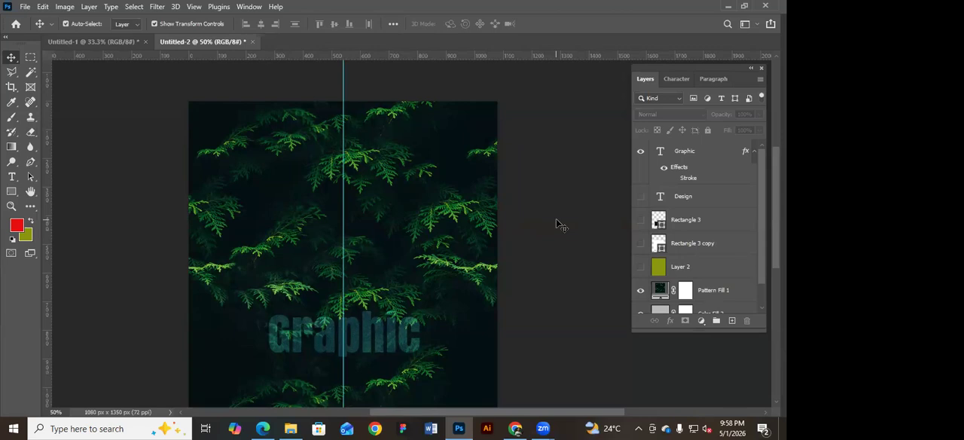
key(ctrl+minus)
key(ctrl+minus)
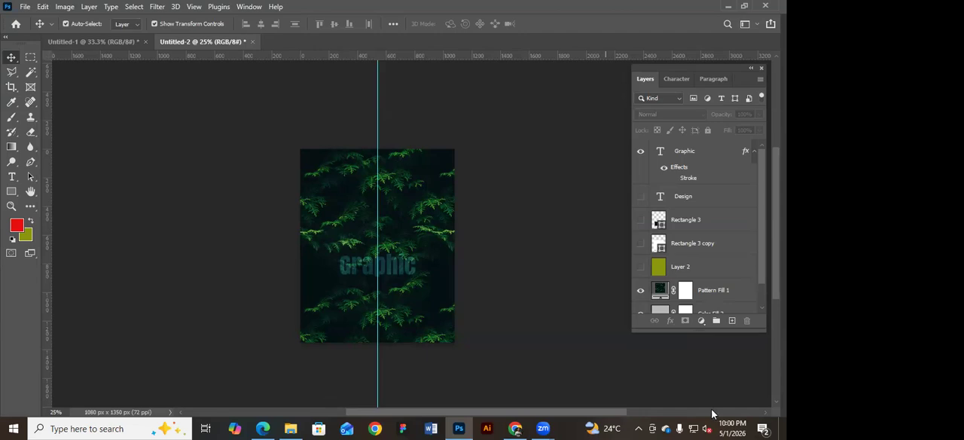
Undo the Graphic text's moves, blend mode changes, Stroke style and lowered opacity.
key(ctrl+z)
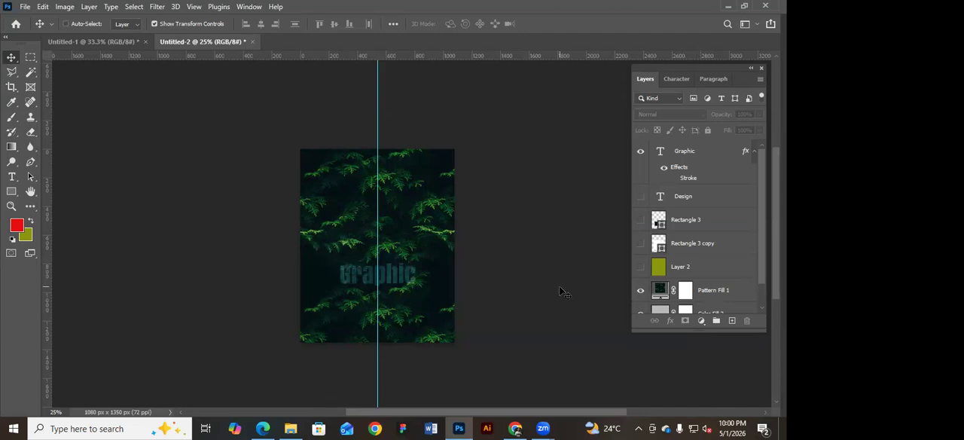
key(ctrl+z)
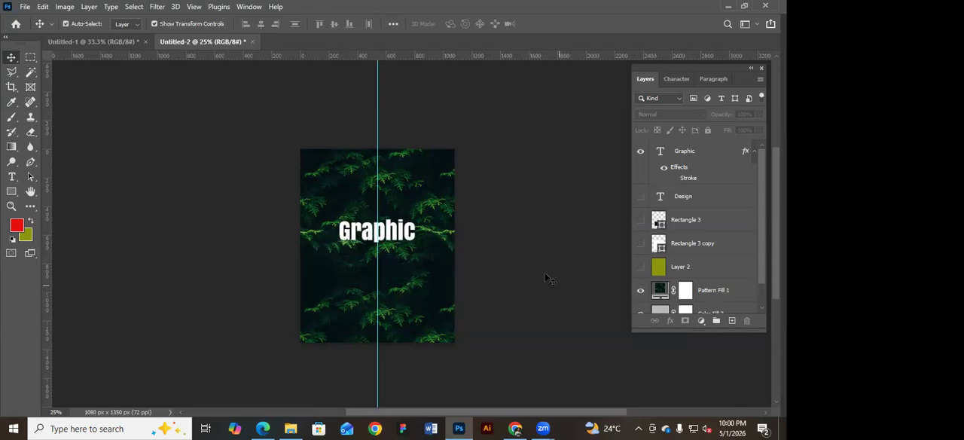
key(ctrl+z)
key(ctrl+z)
key(ctrl+z)
key(ctrl+z)
key(ctrl+z)
key(ctrl+z)
key(ctrl+z)
key(ctrl+z)
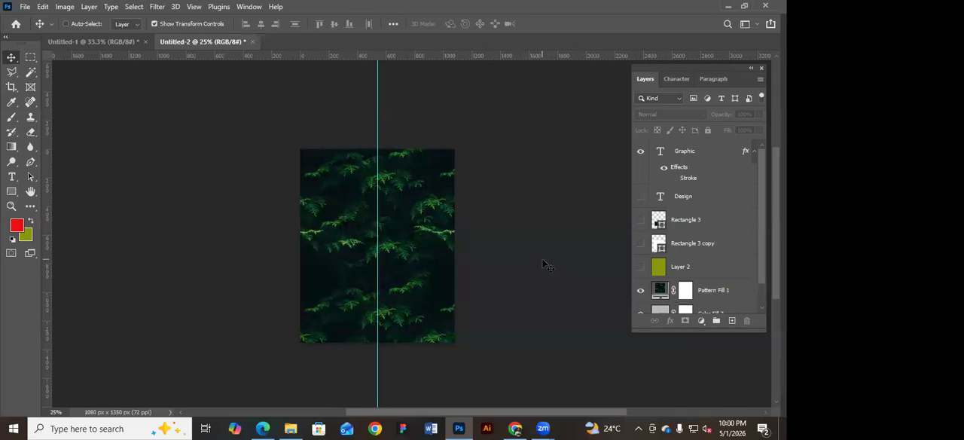
key(ctrl+z)
key(ctrl+z)
key(ctrl+z)
key(ctrl+z)
key(ctrl+z)
key(ctrl+z)
key(ctrl+z)
key(ctrl+z)
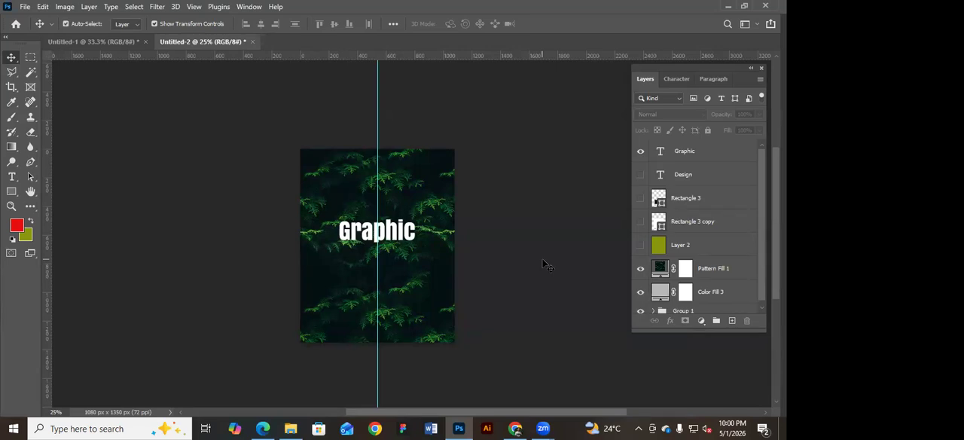
key(ctrl)
Switch to the Graphic-Design-Class-Module PDF in Edge and review the topics and homework for classes 13 to 17.
key(alt+Tab)
scroll(301, 243, down, 5)
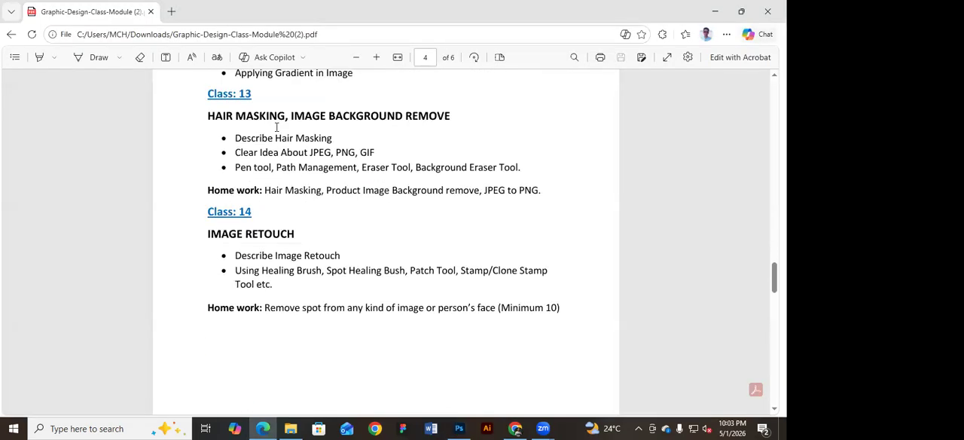
drag(205, 114, 280, 119)
click(265, 240)
scroll(281, 211, down, 5)
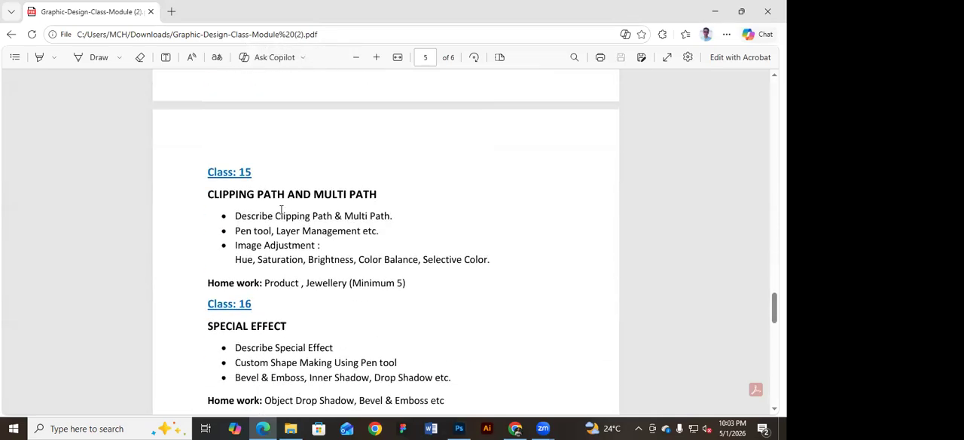
scroll(294, 210, down, 3)
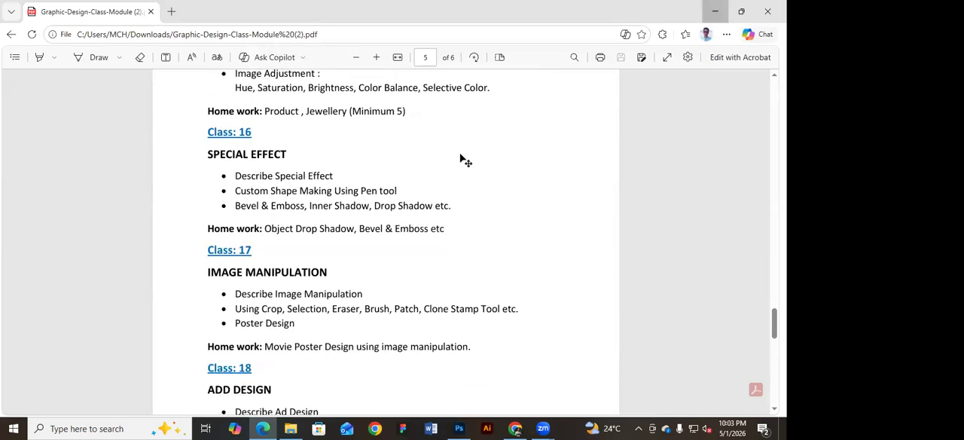
Return to Photoshop and make the Rectangle 3, Rectangle 3 copy and Design layers visible again.
click(715, 12)
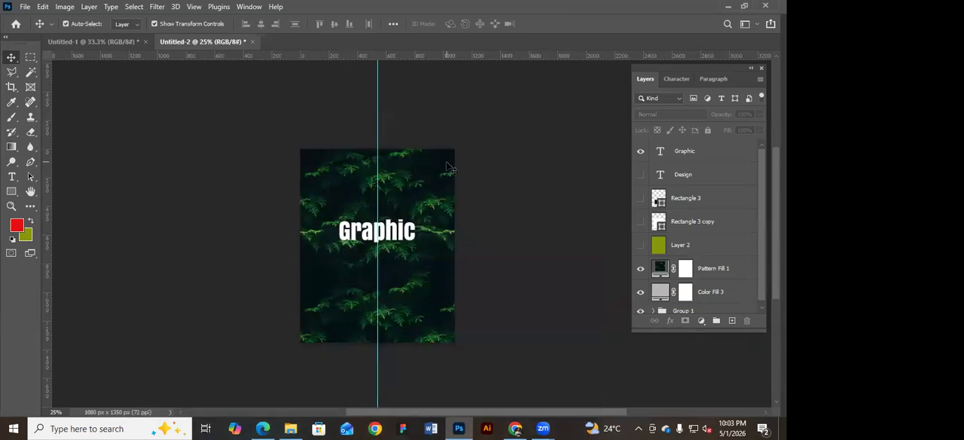
click(640, 198)
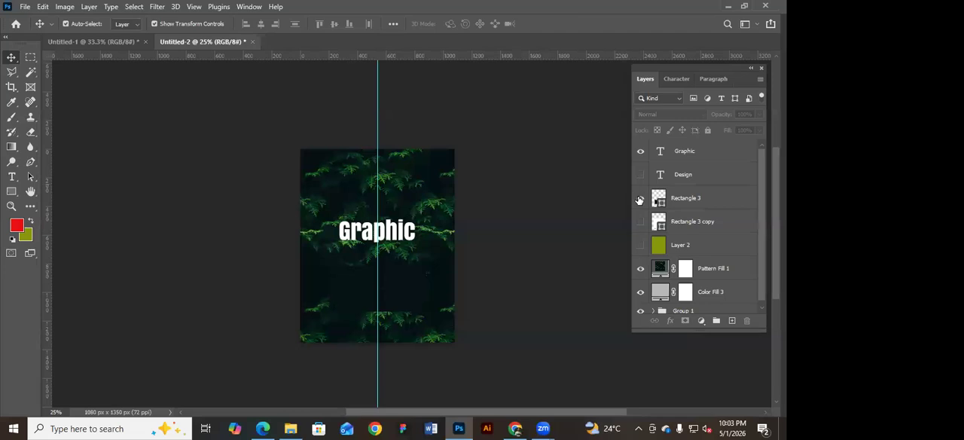
click(640, 221)
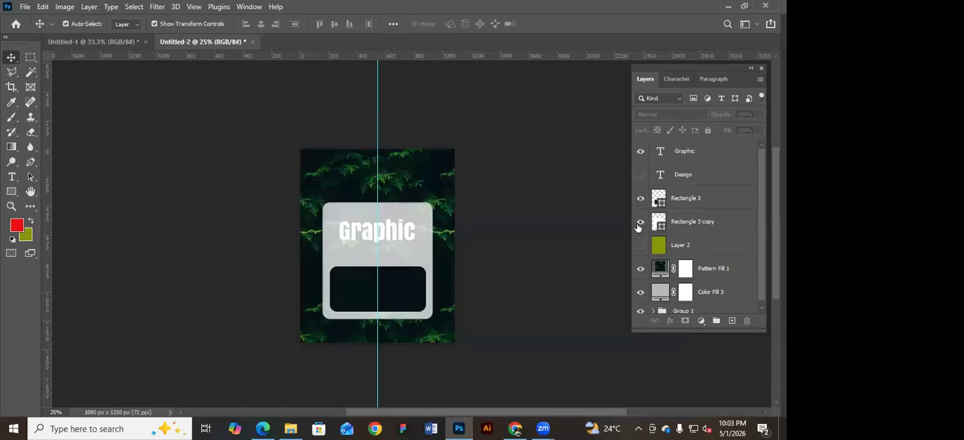
click(640, 175)
Move the Graphic text down onto the dark rounded rectangle beneath the Design text, and deselect it.
drag(399, 235, 400, 294)
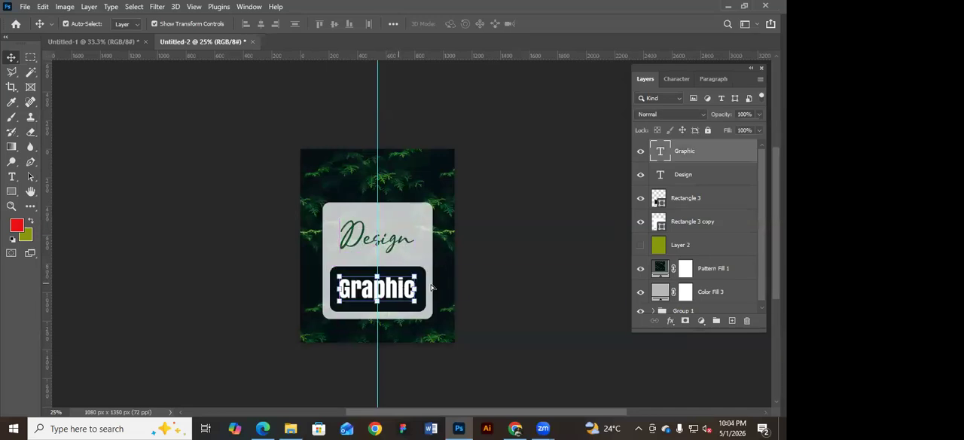
click(489, 258)
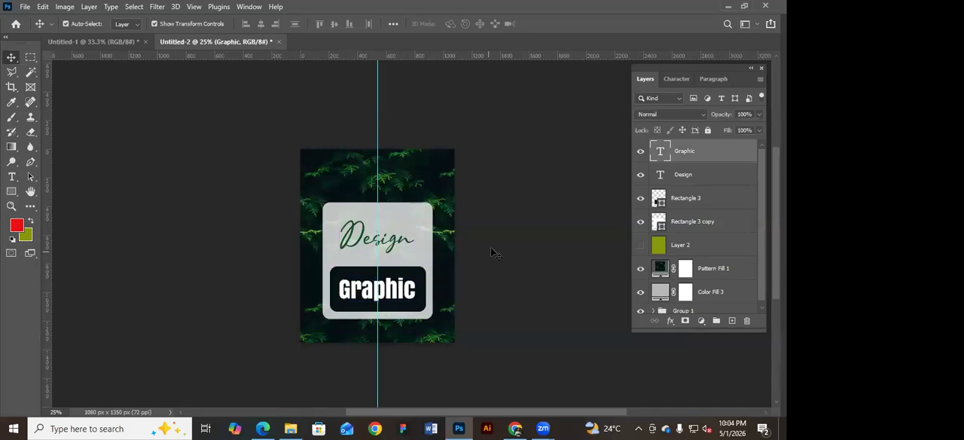
drag(501, 224, 493, 207)
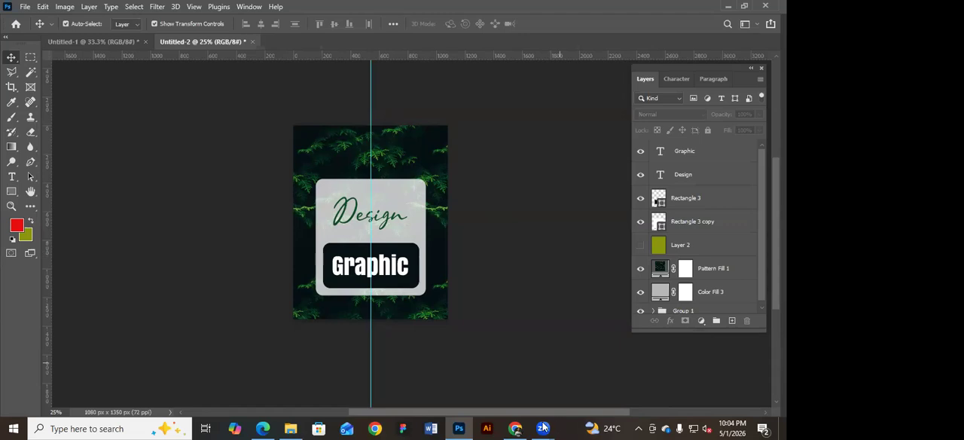
mouse_move(543, 429)
click(484, 380)
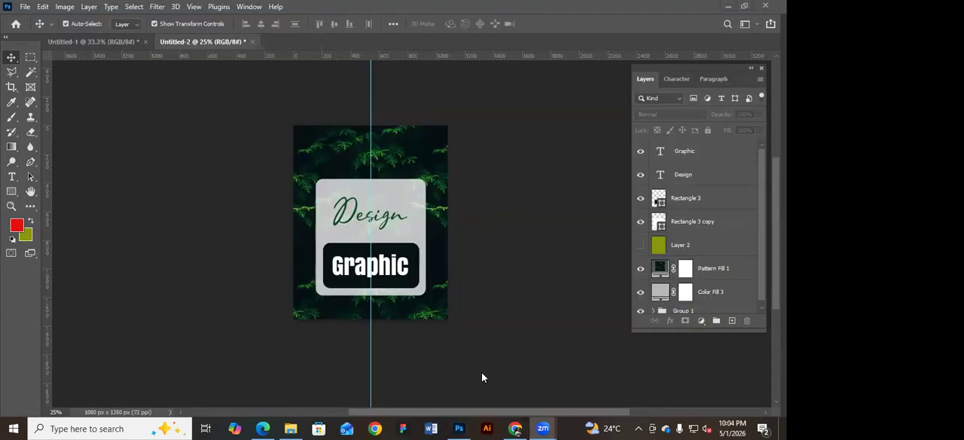
click(515, 427)
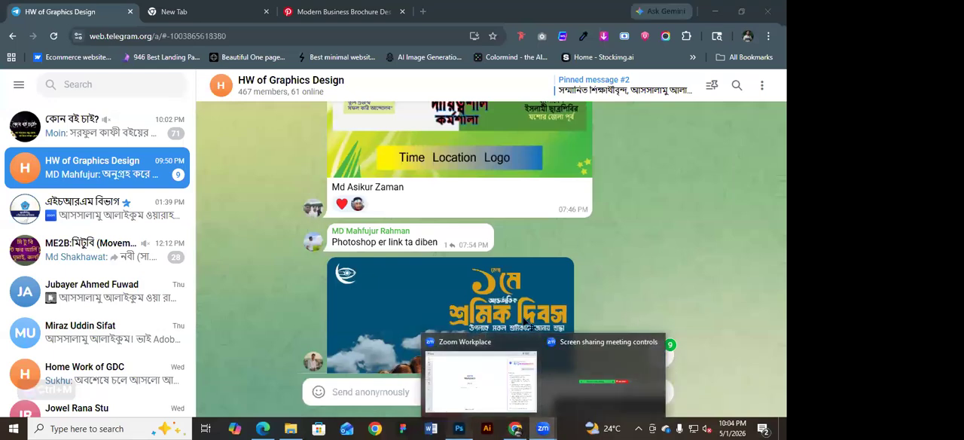
click(459, 428)
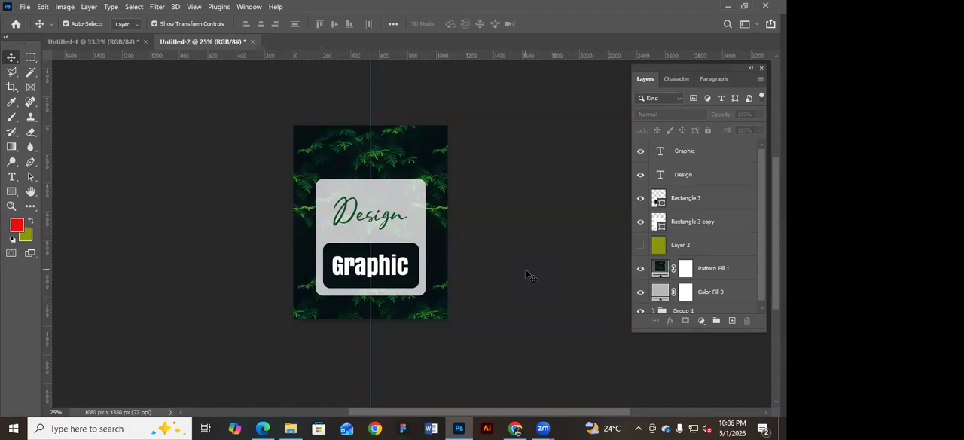
Lock the Pattern Fill 1 layer completely and hide Group 1.
click(713, 269)
click(708, 130)
drag(278, 158, 524, 257)
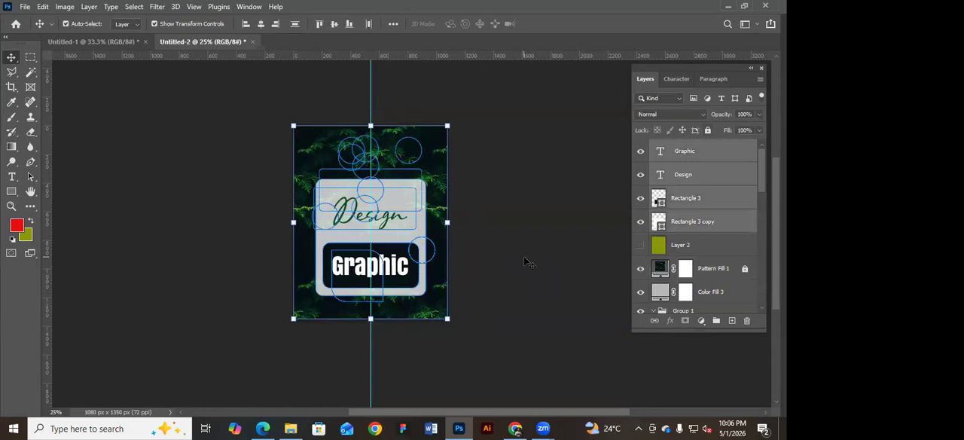
click(523, 257)
scroll(654, 251, down, 3)
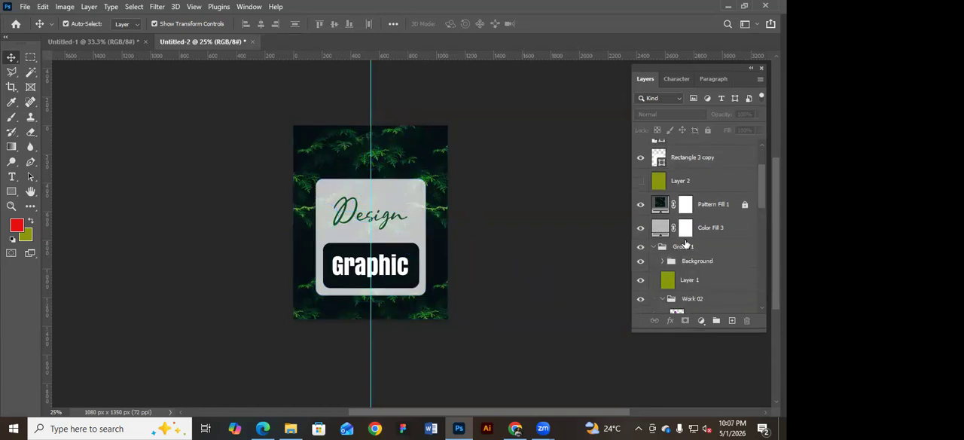
scroll(654, 250, up, 3)
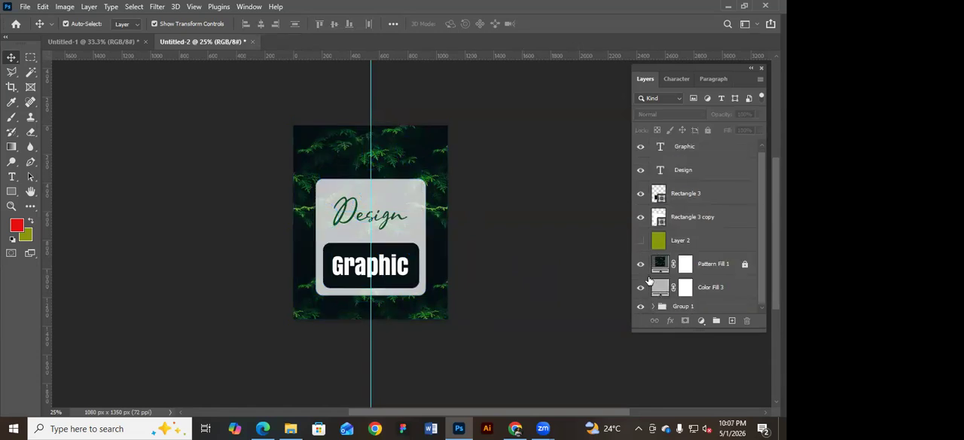
click(640, 308)
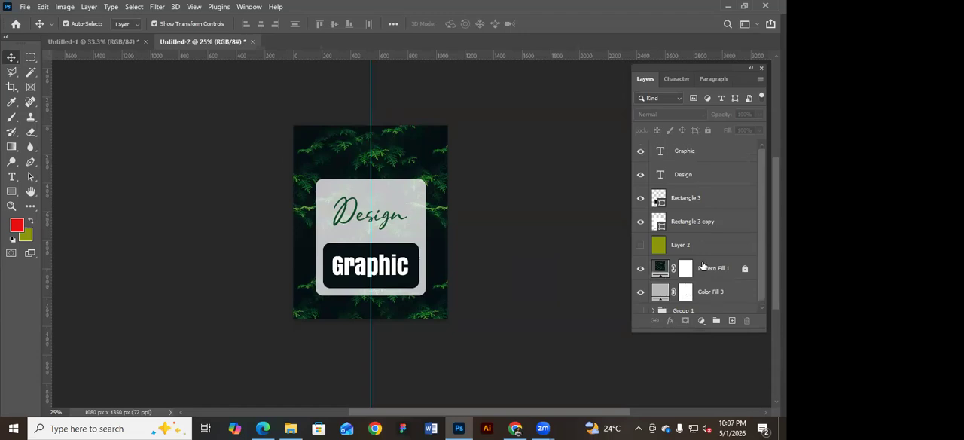
Lock the Color Fill 3 layer completely.
click(441, 207)
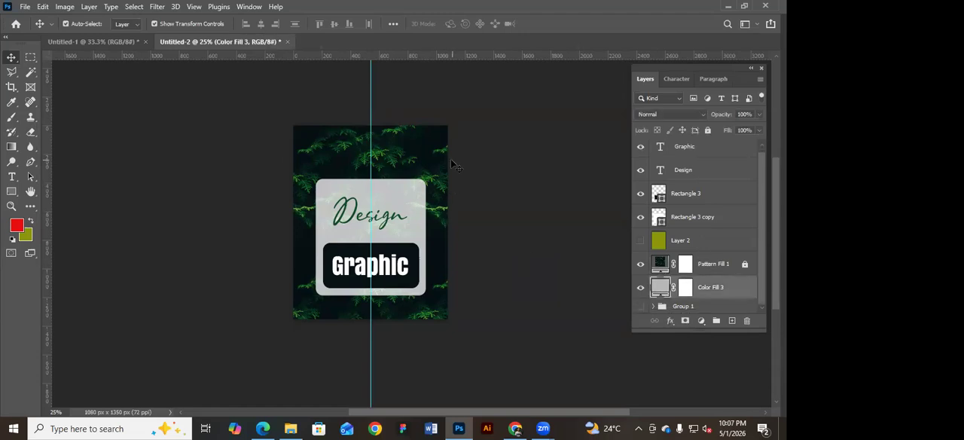
click(395, 186)
click(641, 240)
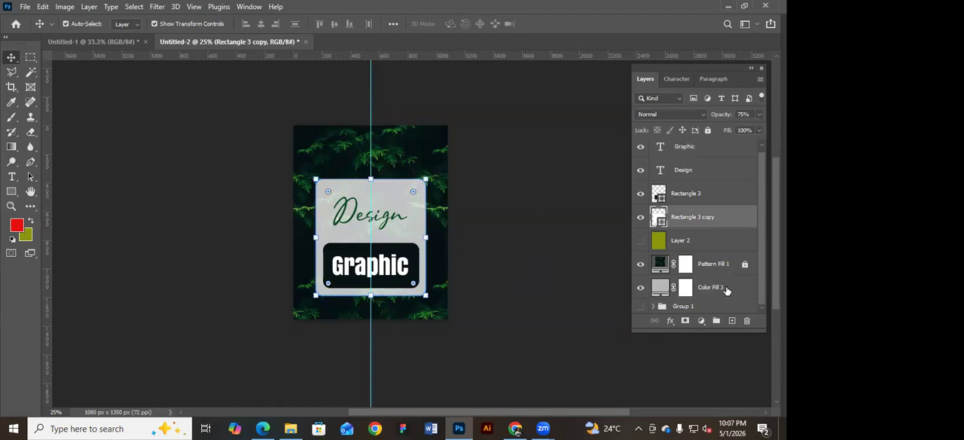
click(726, 290)
Select the Graphic, Design, Rectangle 3 and Rectangle 3 copy layers together and nudge them left and back right.
drag(252, 129, 497, 340)
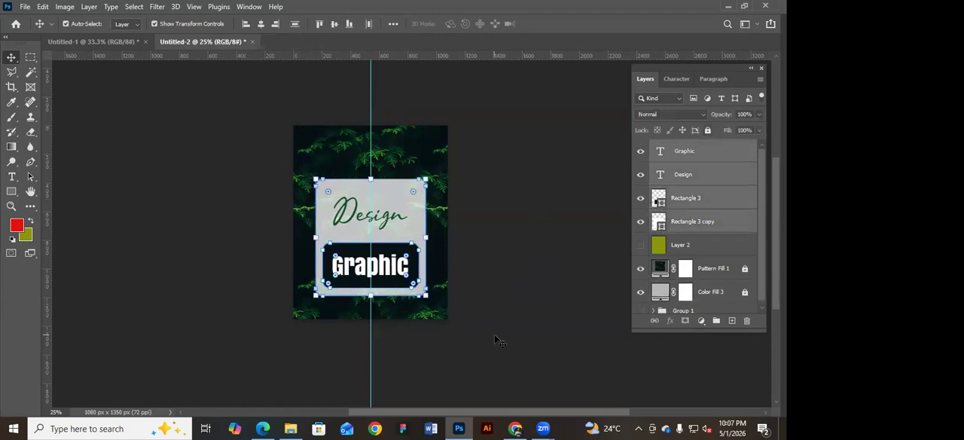
key(Left)
key(Left)
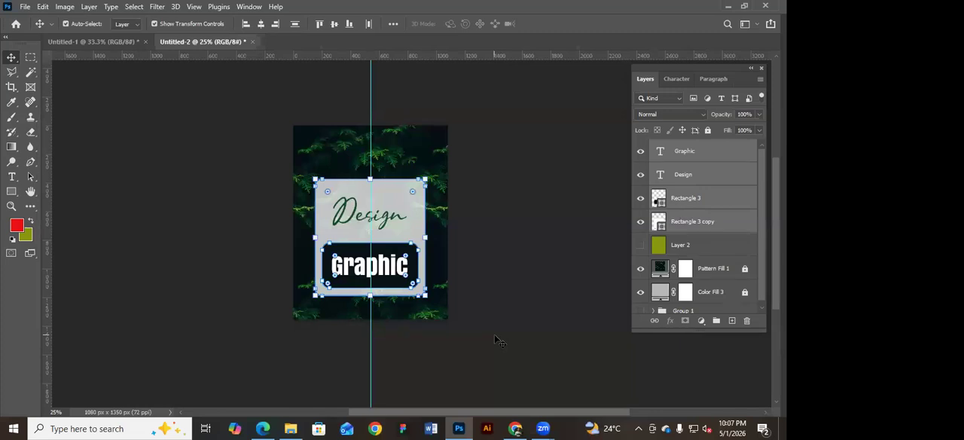
key(Right)
key(Right)
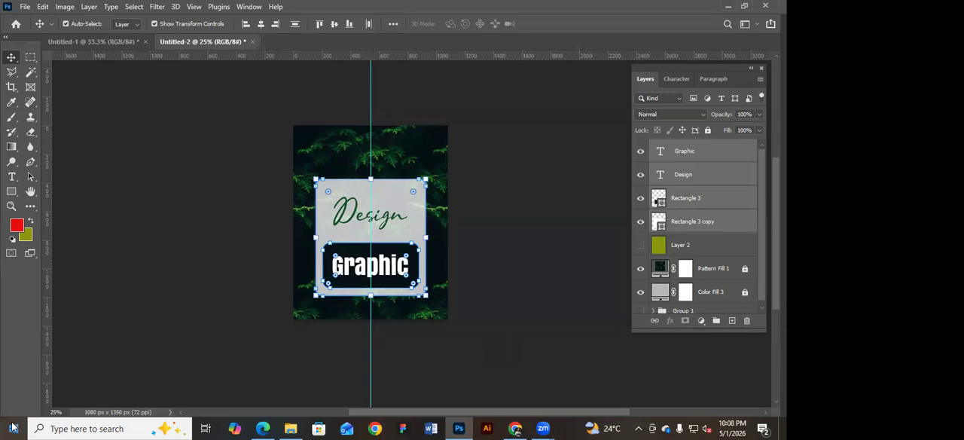
key(super)
click(101, 230)
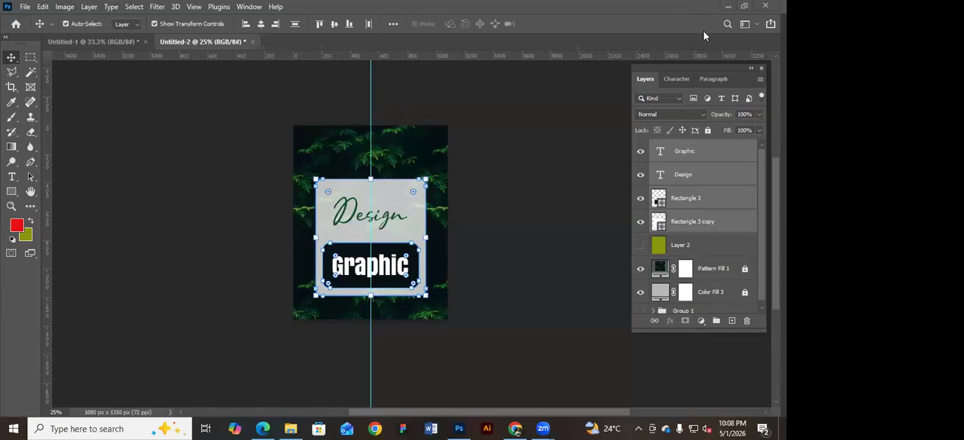
click(727, 6)
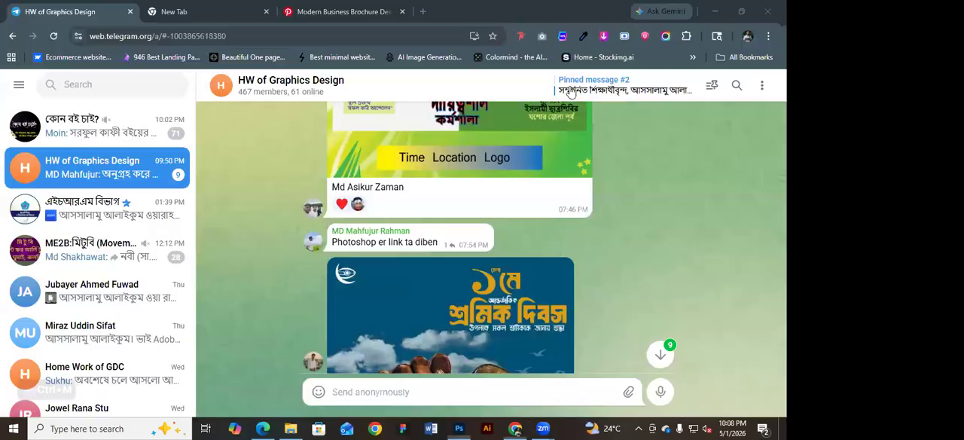
click(715, 11)
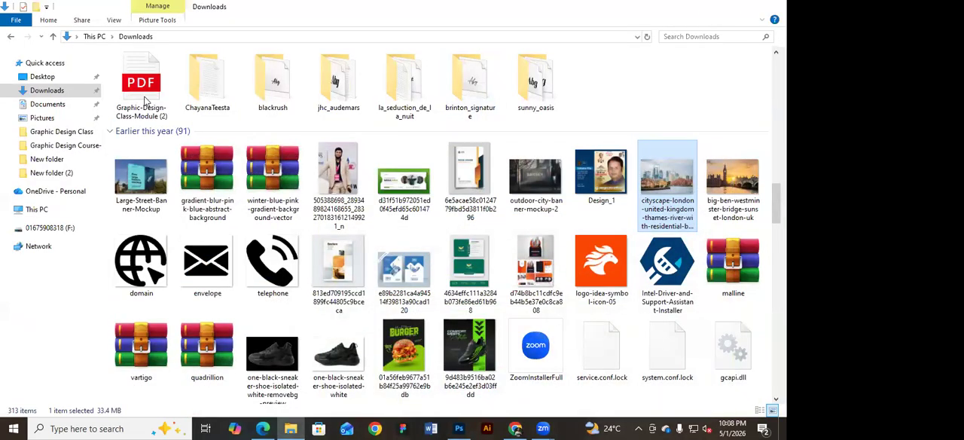
key(super+d)
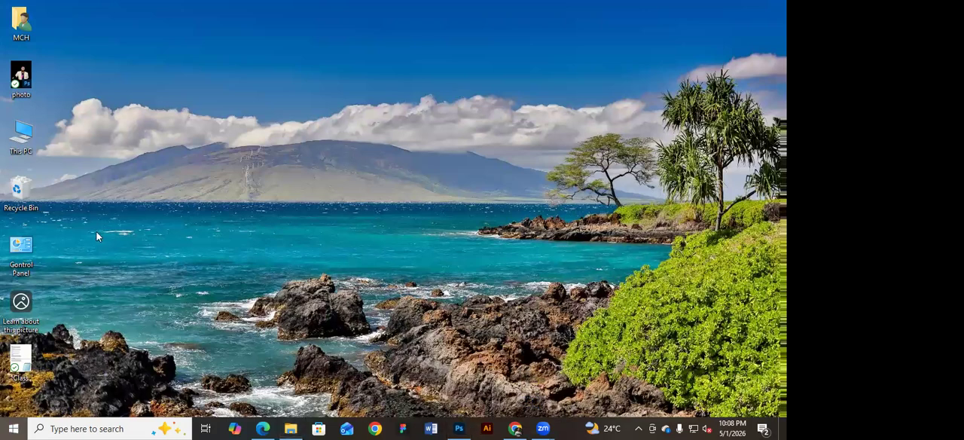
key(super)
key(super)
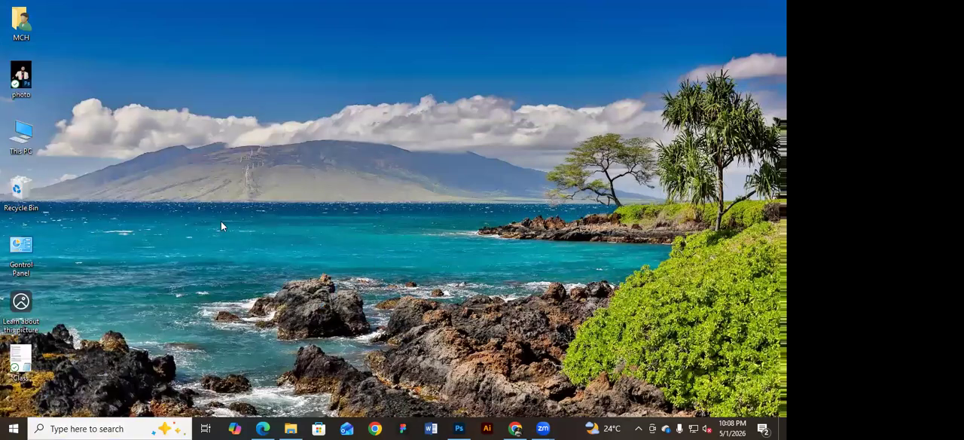
key(alt+Tab)
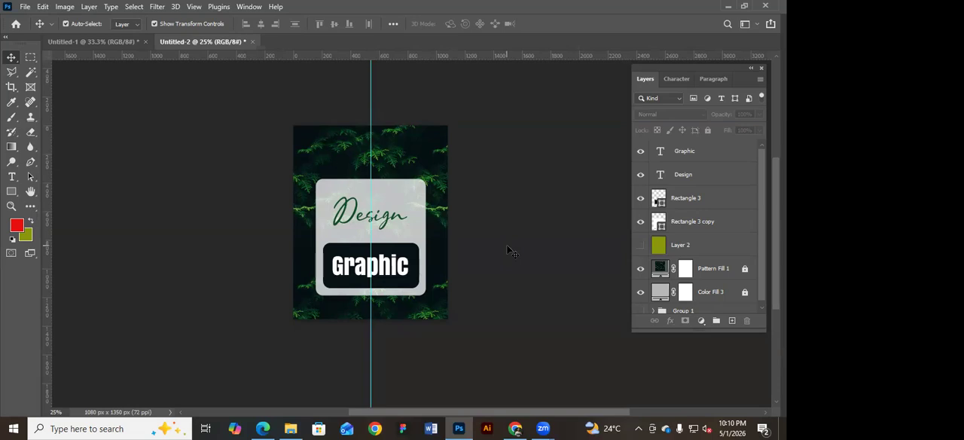
Create a new portrait RGB document of 1080 x 1350 px at 72 ppi with artboards enabled.
drag(491, 206, 411, 190)
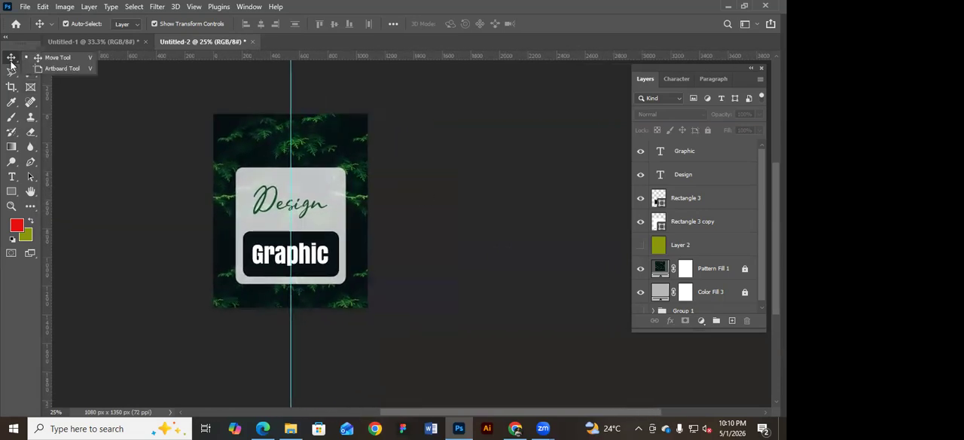
click(24, 7)
click(34, 17)
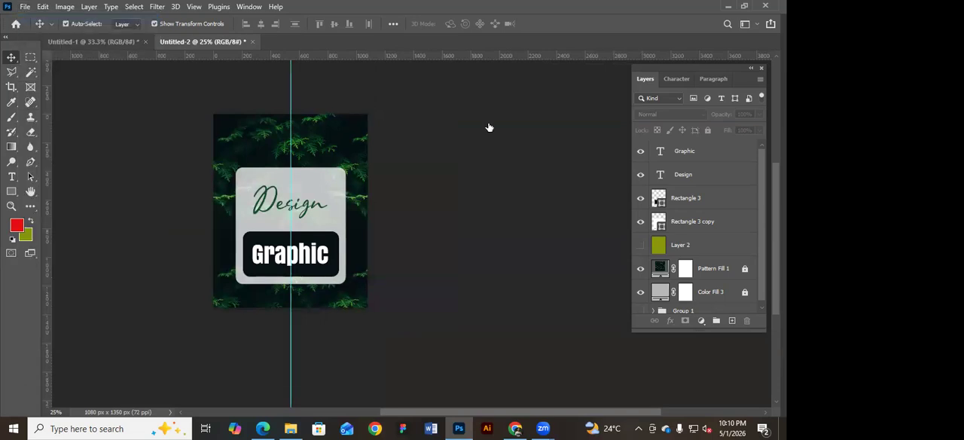
click(592, 166)
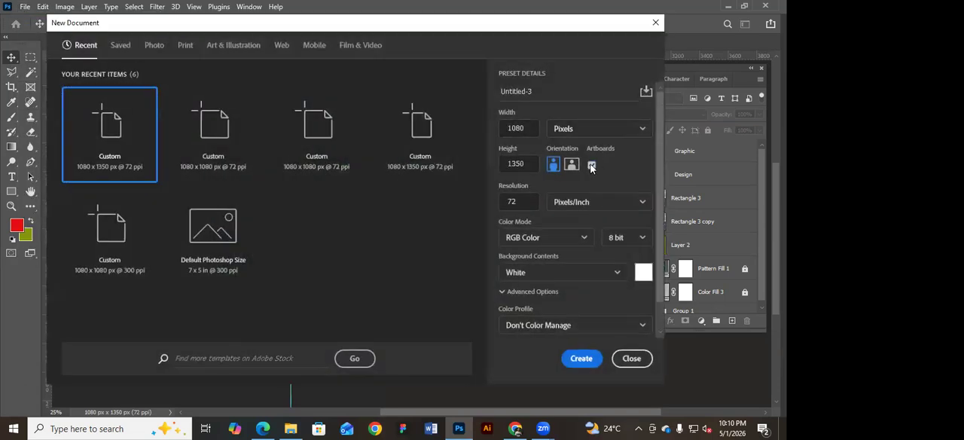
click(591, 166)
click(592, 166)
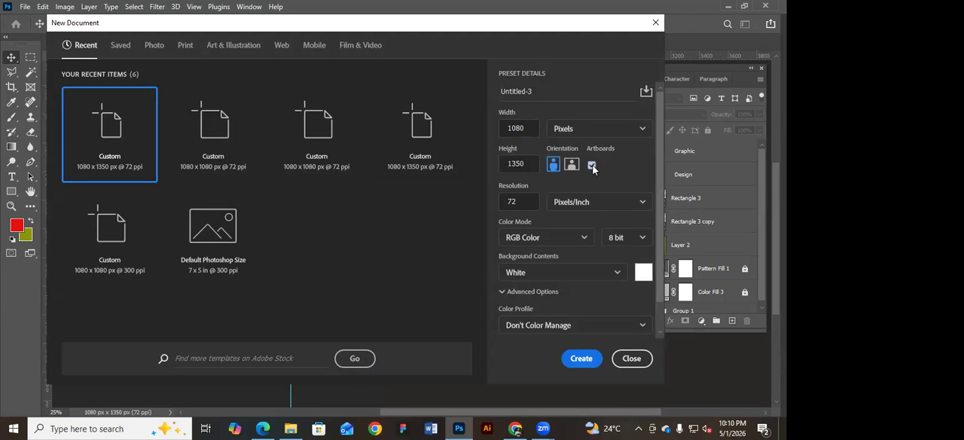
click(592, 361)
Duplicate Artboard 1, placing the copy beside it on the right, and select the original artboard.
key(space)
drag(399, 156, 243, 139)
right_click(12, 59)
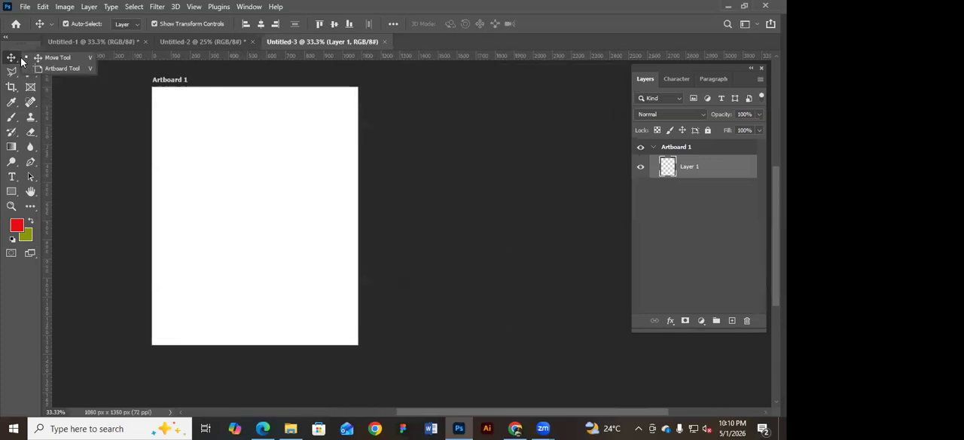
click(204, 113)
drag(200, 112, 422, 125)
alt+click(429, 125)
alt+click(434, 133)
click(315, 172)
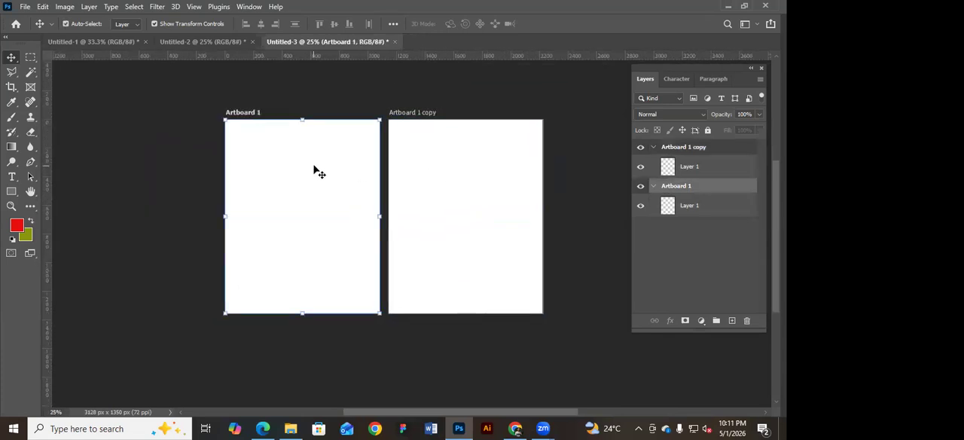
Collapse the contents of Artboard 1 copy and Artboard 1 in the layer list.
click(727, 166)
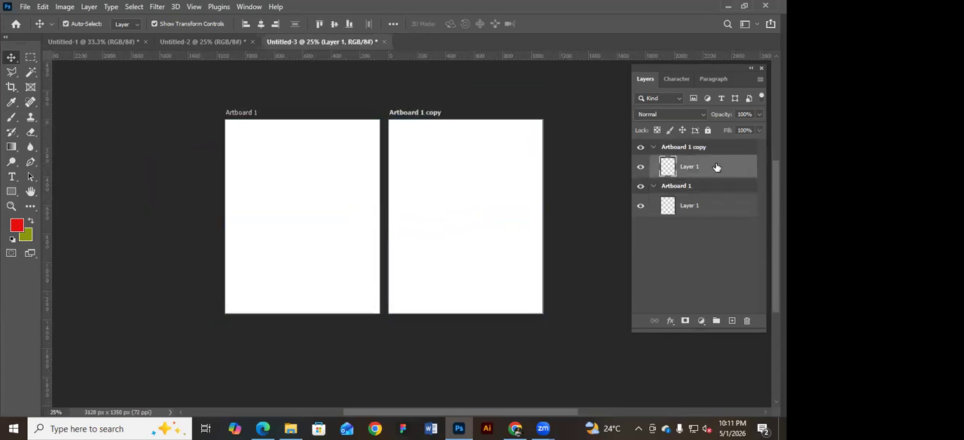
click(652, 147)
click(654, 163)
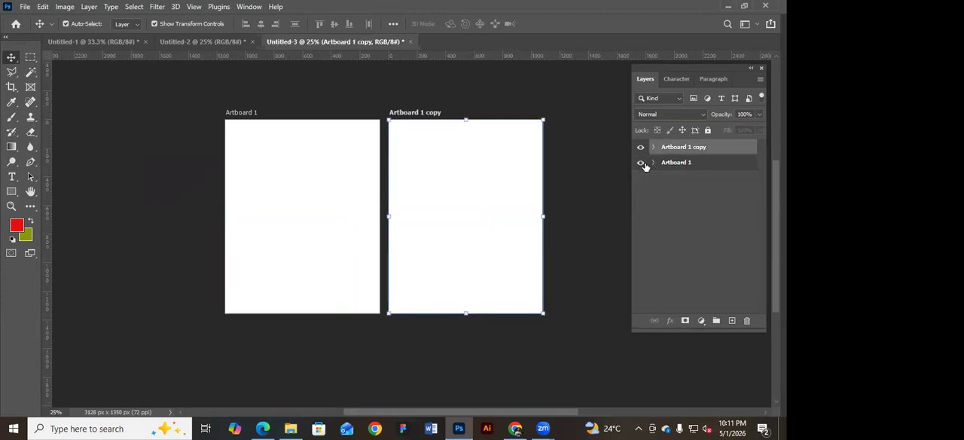
Toggle the visibility of Artboard 1 and Artboard 1 copy off and on, and deselect the artboards.
click(641, 163)
click(641, 147)
click(641, 147)
click(641, 163)
click(499, 99)
scroll(493, 100, right, 1)
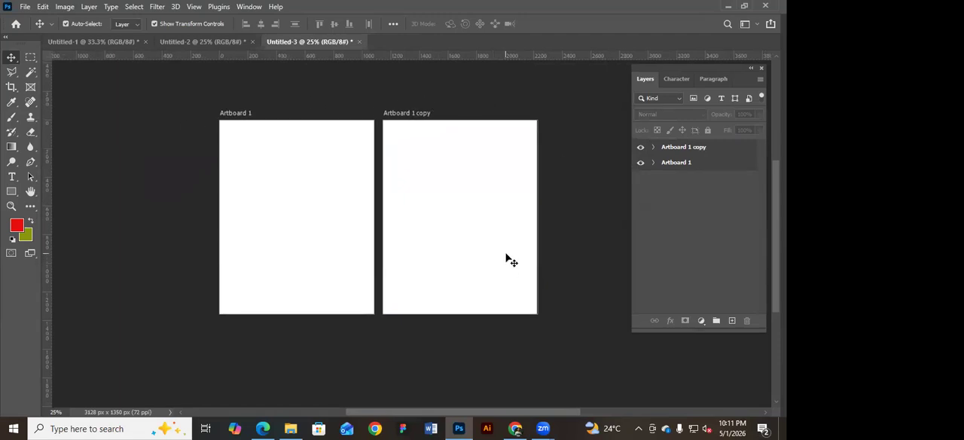
scroll(442, 184, up, 1)
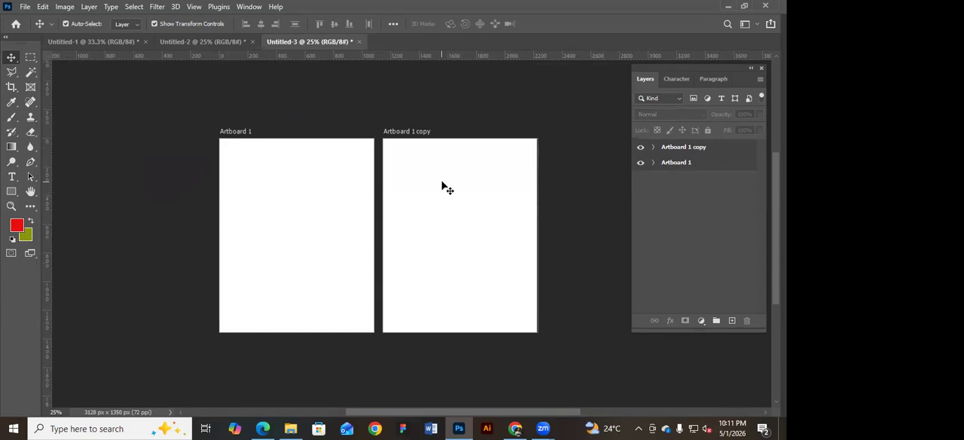
Switch to the Untitled-2 card design, try selecting its layers across the whole canvas with the Move tool, and clear the selection.
click(108, 42)
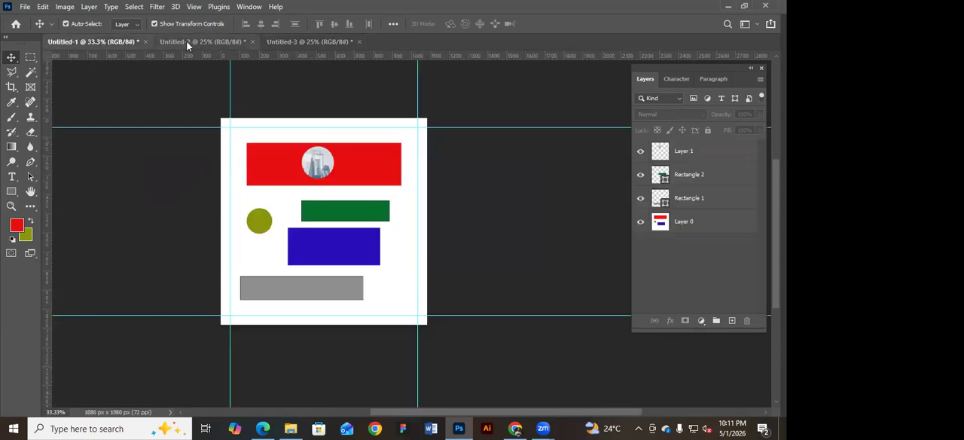
click(187, 43)
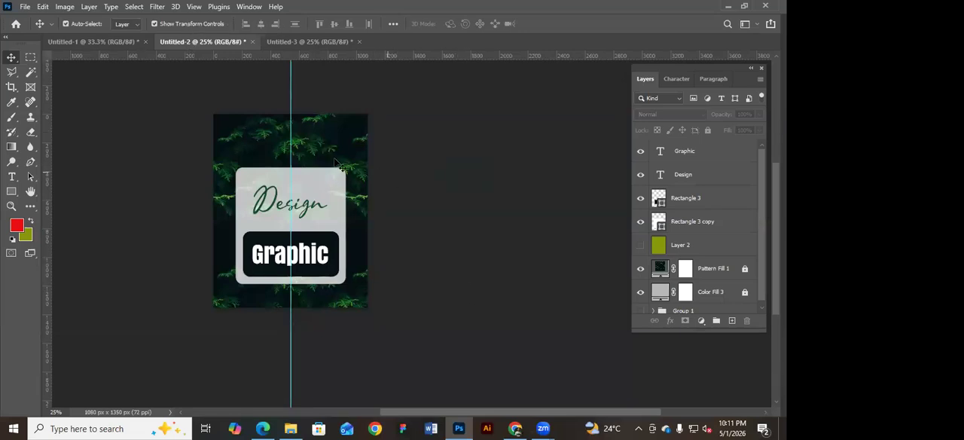
drag(181, 104, 450, 294)
click(451, 294)
drag(170, 92, 400, 322)
click(370, 279)
Try a rectangular marquee selection around the card design twice, deselecting after each attempt.
click(30, 58)
drag(213, 114, 444, 340)
key(ctrl+d)
drag(206, 86, 427, 344)
key(ctrl+d)
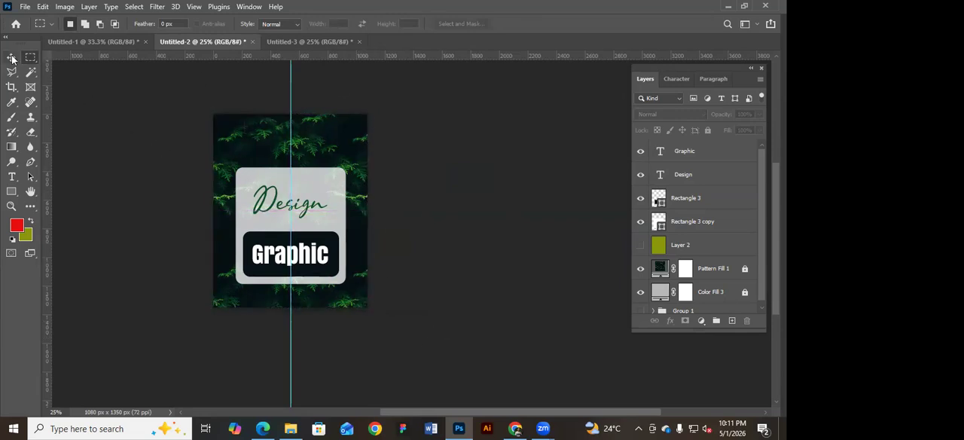
Return to the Move tool, view the card document's Image Size settings, and cancel them without changes.
click(11, 58)
click(65, 7)
click(76, 92)
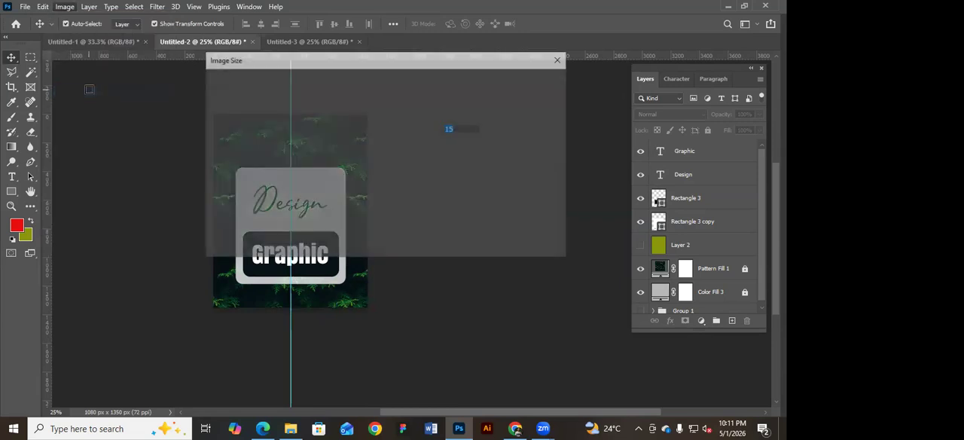
drag(505, 63, 731, 81)
key(Escape)
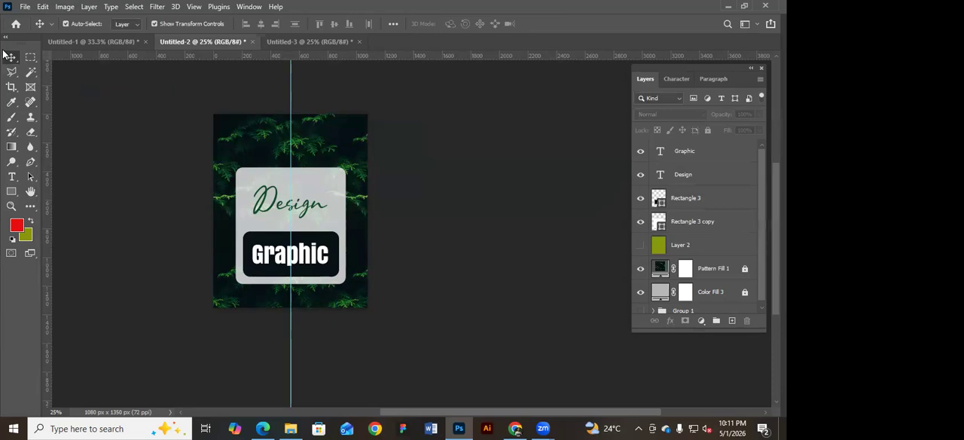
click(29, 58)
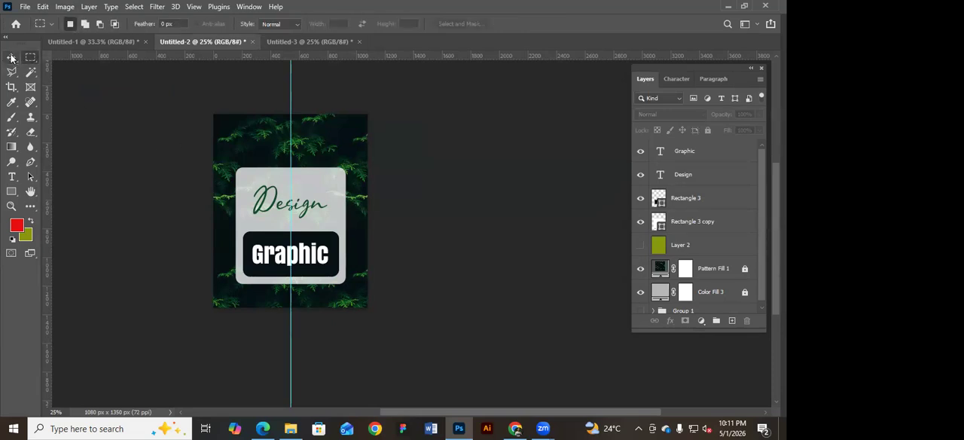
click(12, 58)
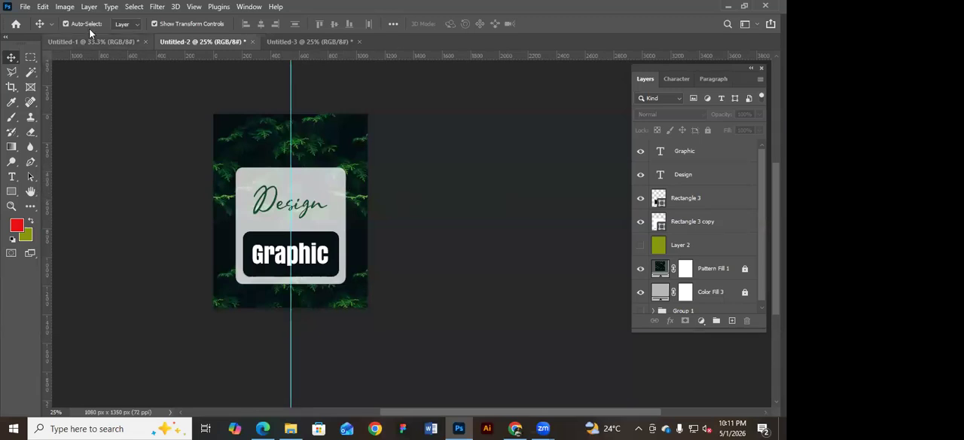
click(64, 9)
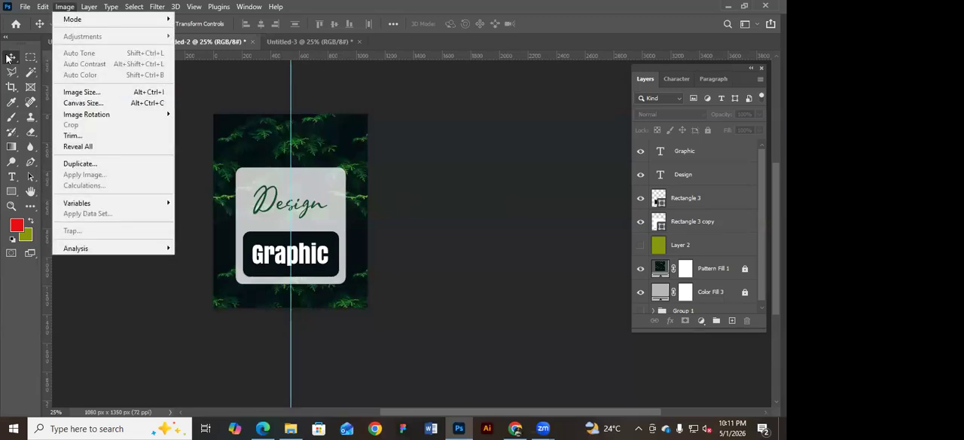
click(9, 59)
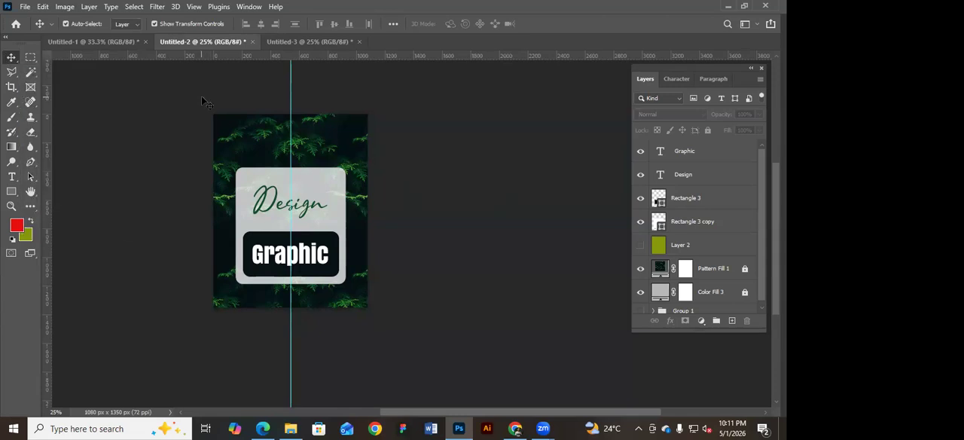